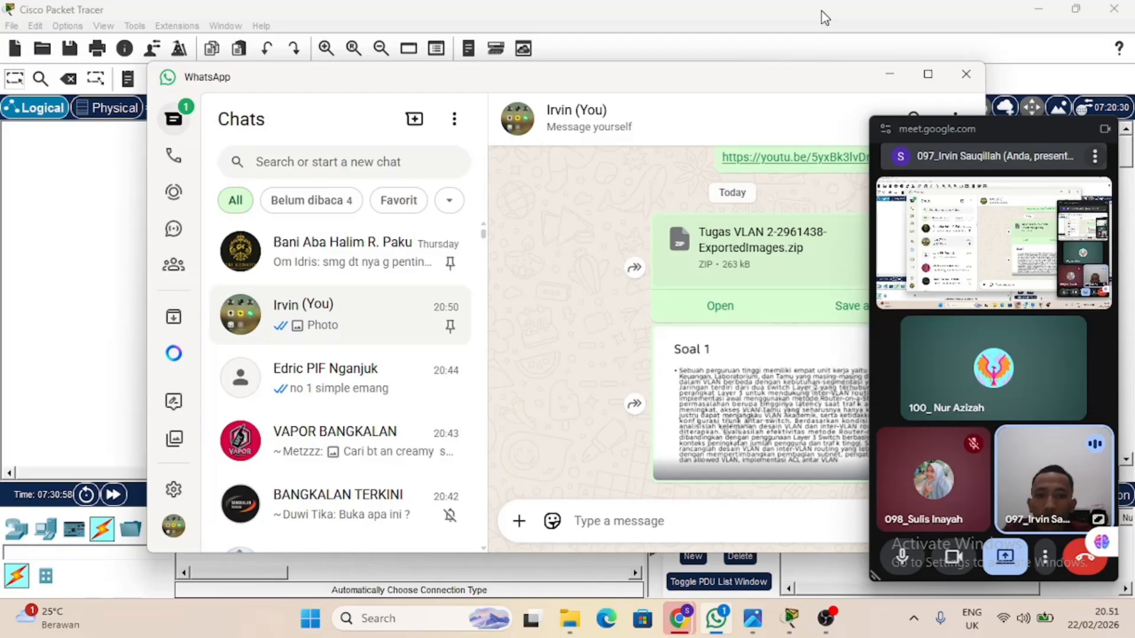
Open the Soal 1 assignment picture in the chat, read the VLAN task, and return to Cisco Packet Tracer.
{"action": "left_click", "coordinate": [788, 387]}
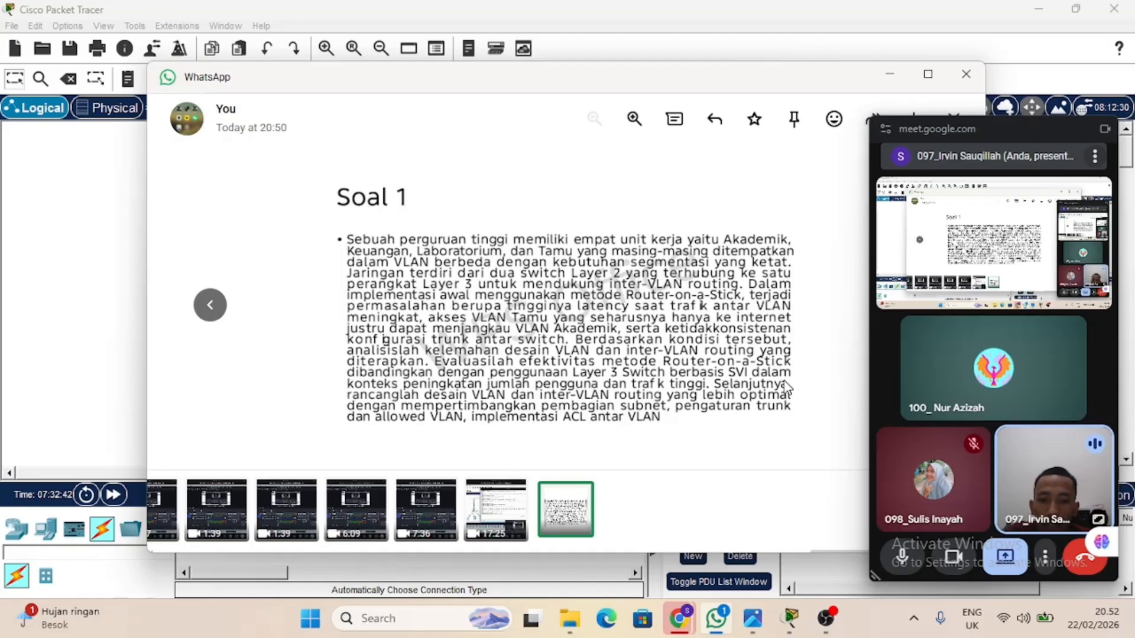
{"action": "left_click", "coordinate": [906, 76]}
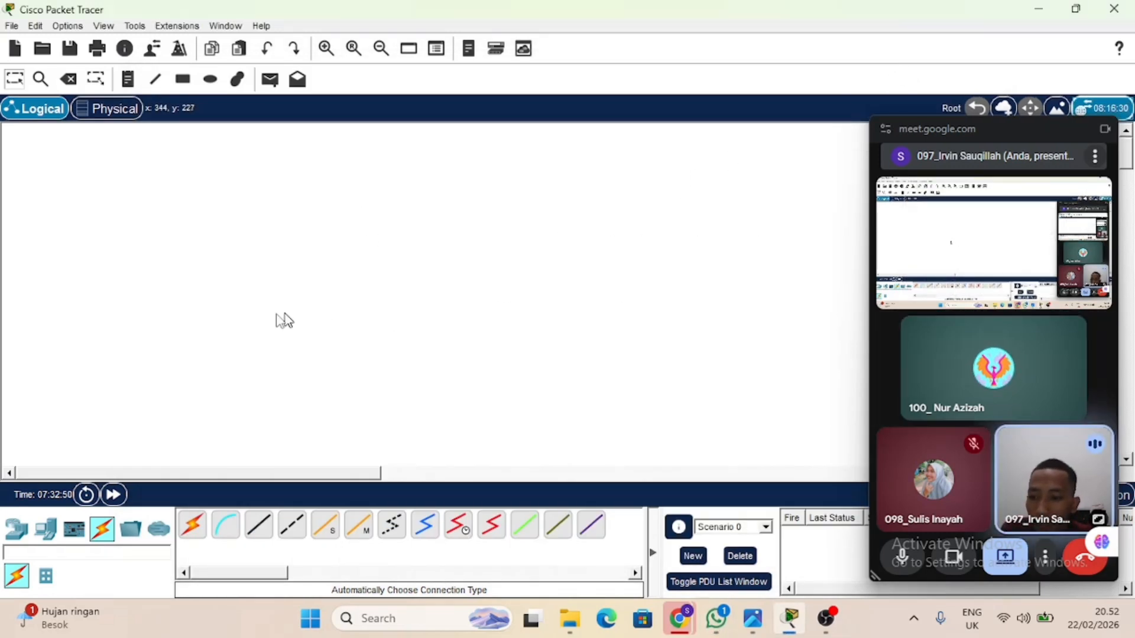
Place a PT-Router near the upper middle of the empty logical workspace.
{"action": "left_click", "coordinate": [24, 535]}
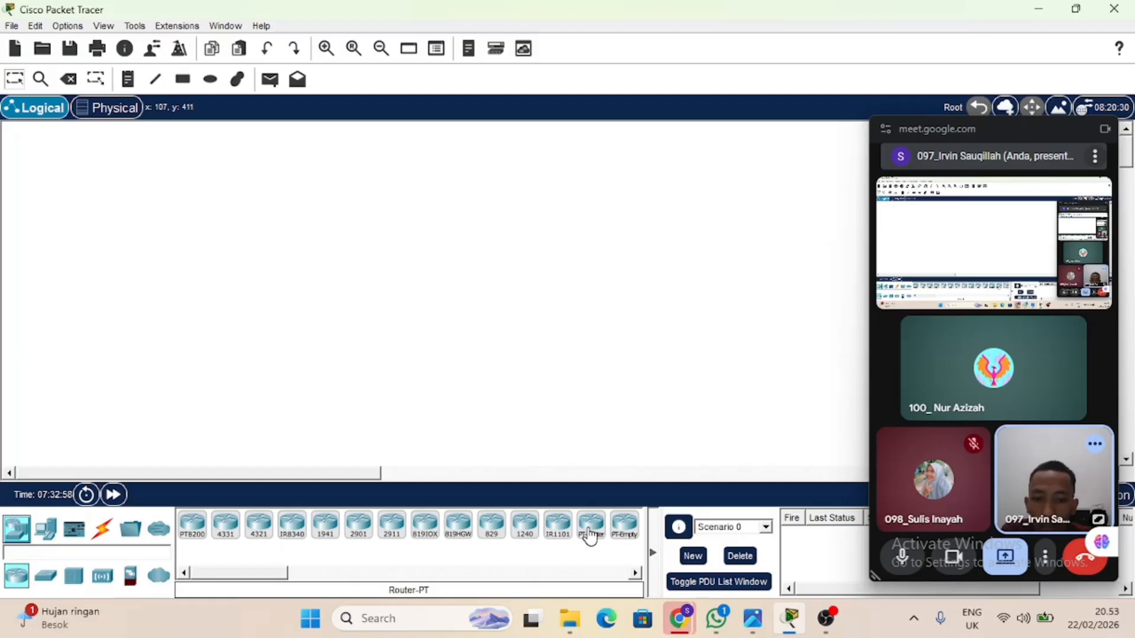
{"action": "left_click_drag", "start_coordinate": [590, 537], "coordinate": [462, 167]}
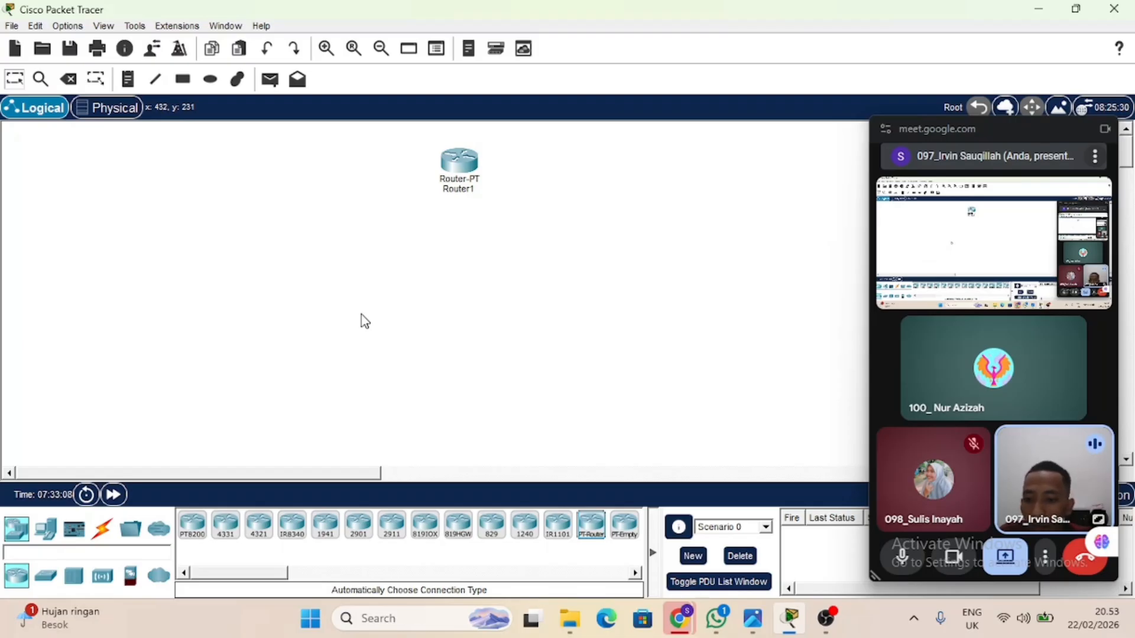
Place three 2950-24 switches below the router, one centred and two lower on either side, with the lower pair level.
{"action": "left_click", "coordinate": [45, 582]}
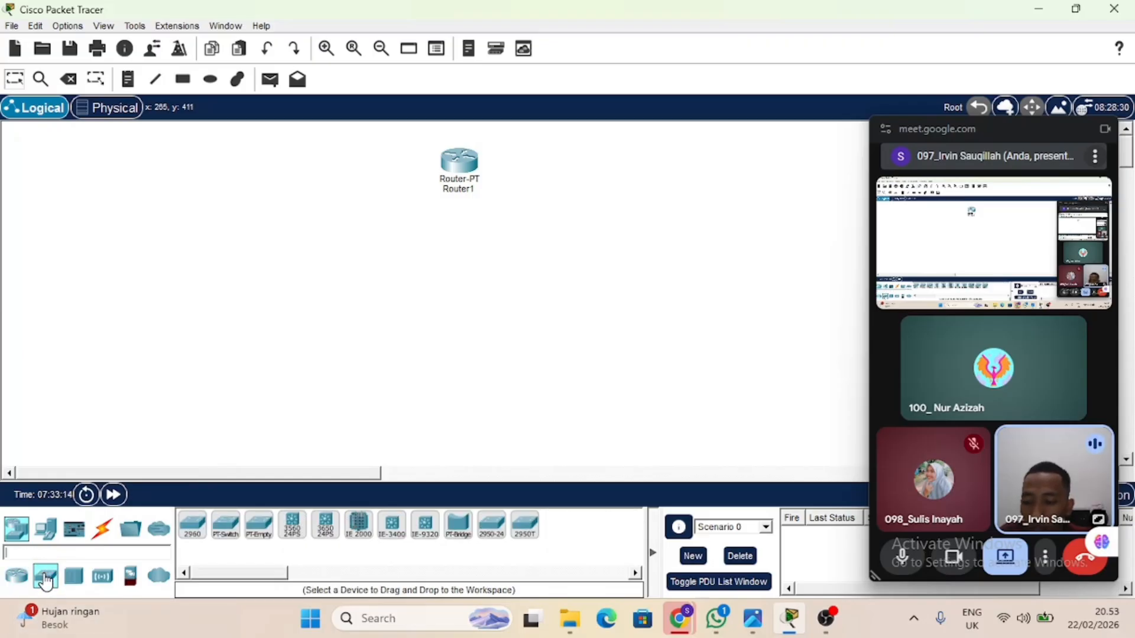
{"action": "left_click", "coordinate": [500, 539]}
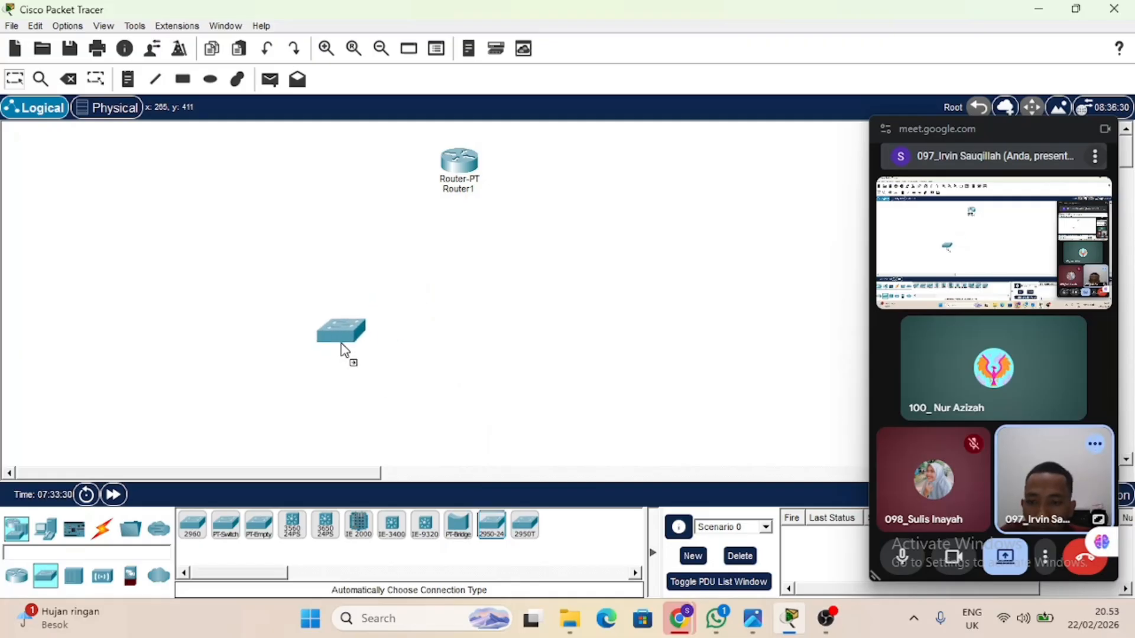
{"action": "left_click", "coordinate": [343, 349]}
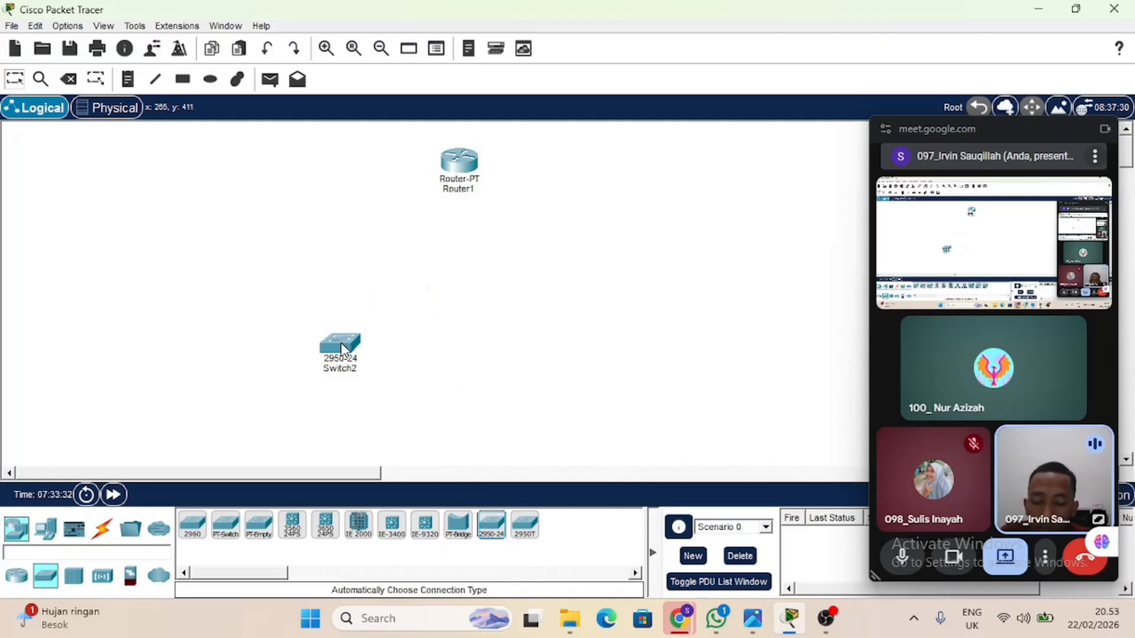
{"action": "left_click", "coordinate": [500, 535]}
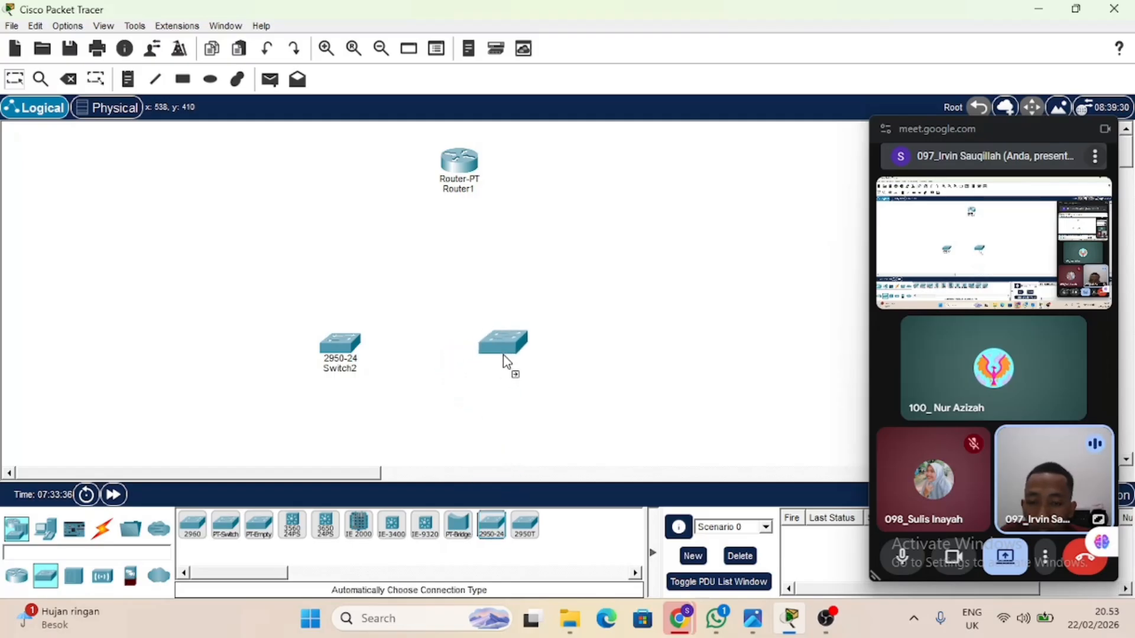
{"action": "left_click", "coordinate": [575, 361]}
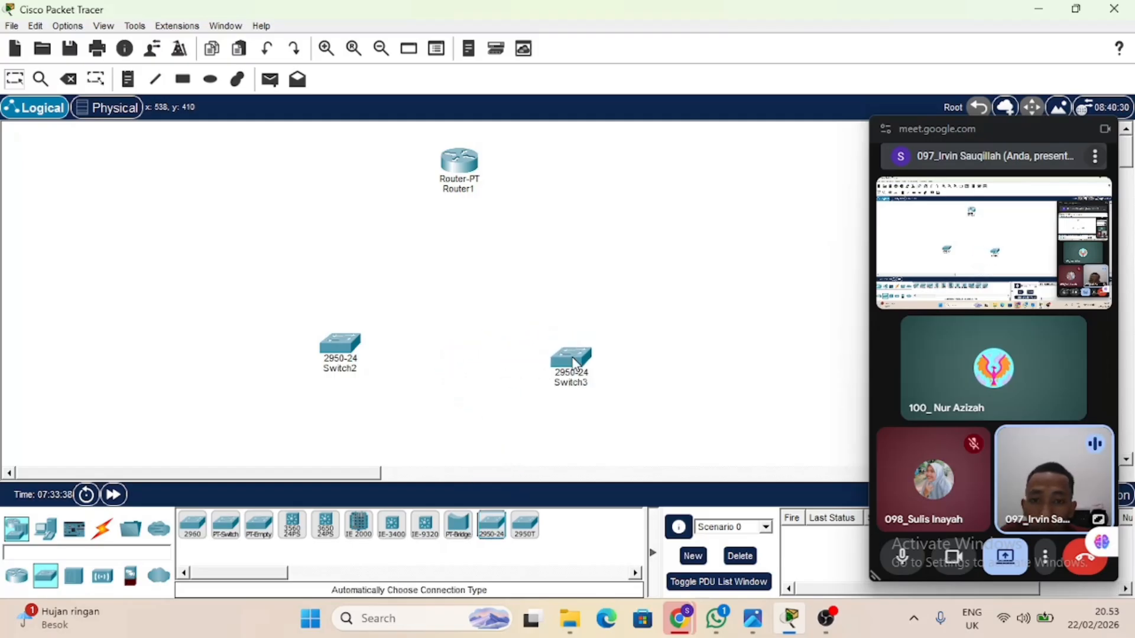
{"action": "left_click", "coordinate": [500, 535]}
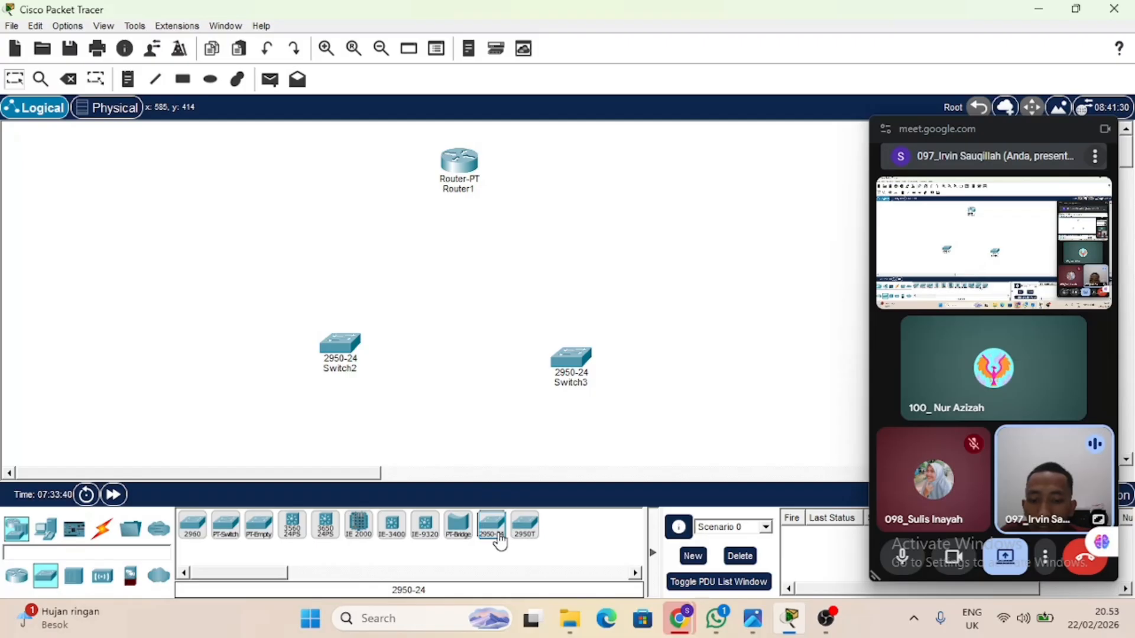
{"action": "left_click", "coordinate": [462, 293]}
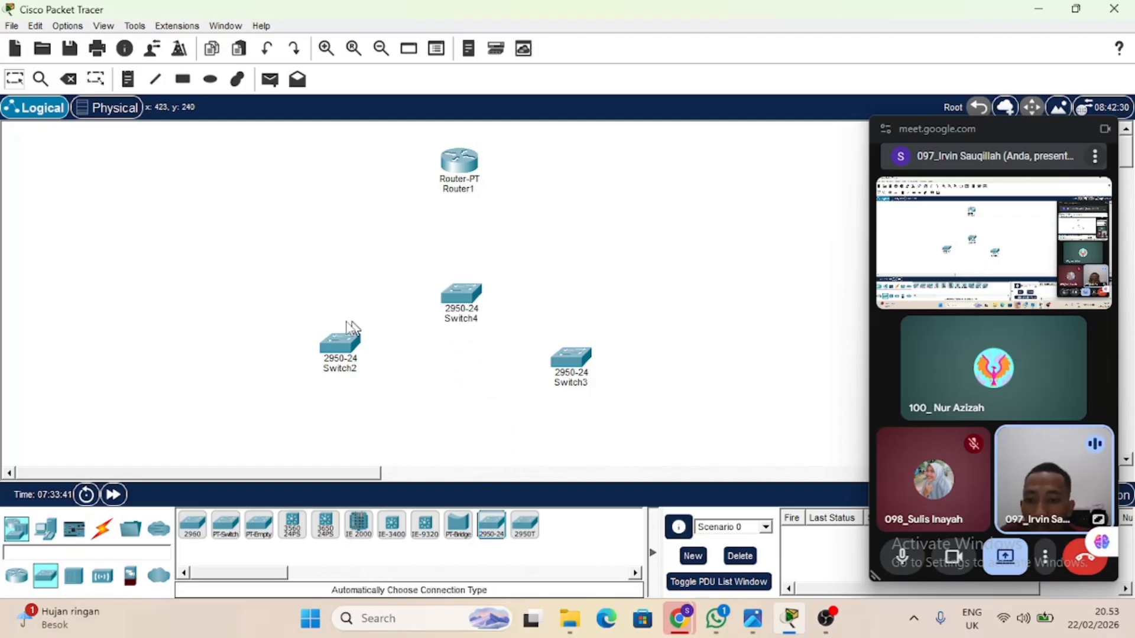
{"action": "left_click_drag", "start_coordinate": [342, 341], "coordinate": [347, 357]}
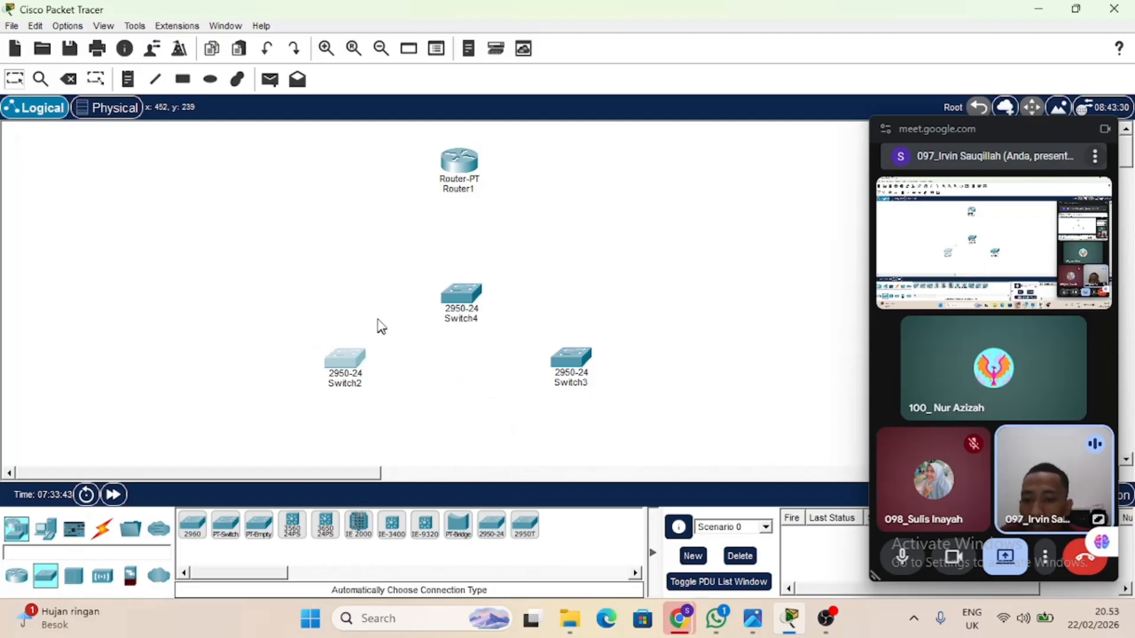
Rename the lower-left switch as "akademik , keuangan dan lab".
{"action": "left_click_drag", "start_coordinate": [257, 298], "coordinate": [393, 459]}
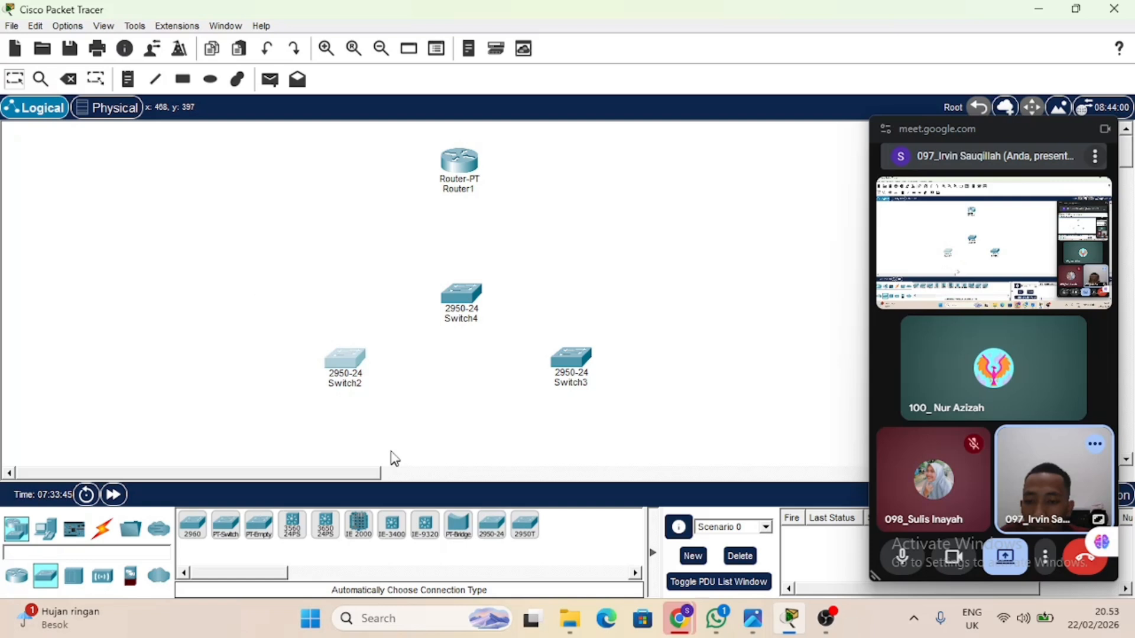
{"action": "left_click", "coordinate": [358, 386]}
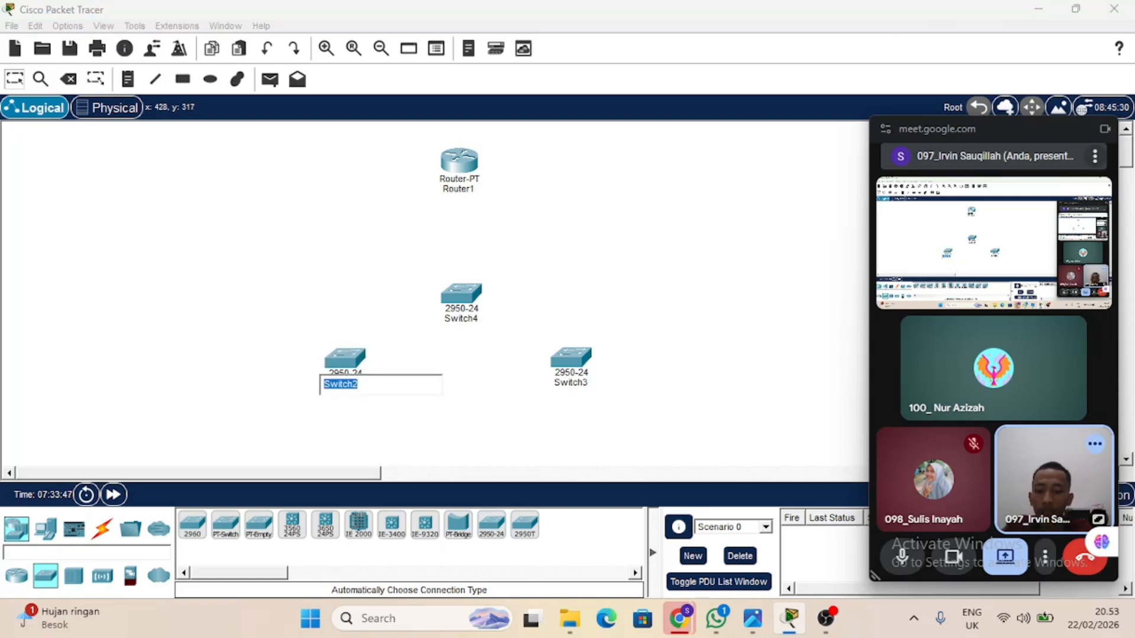
{"action": "type", "text": "akademik d"}
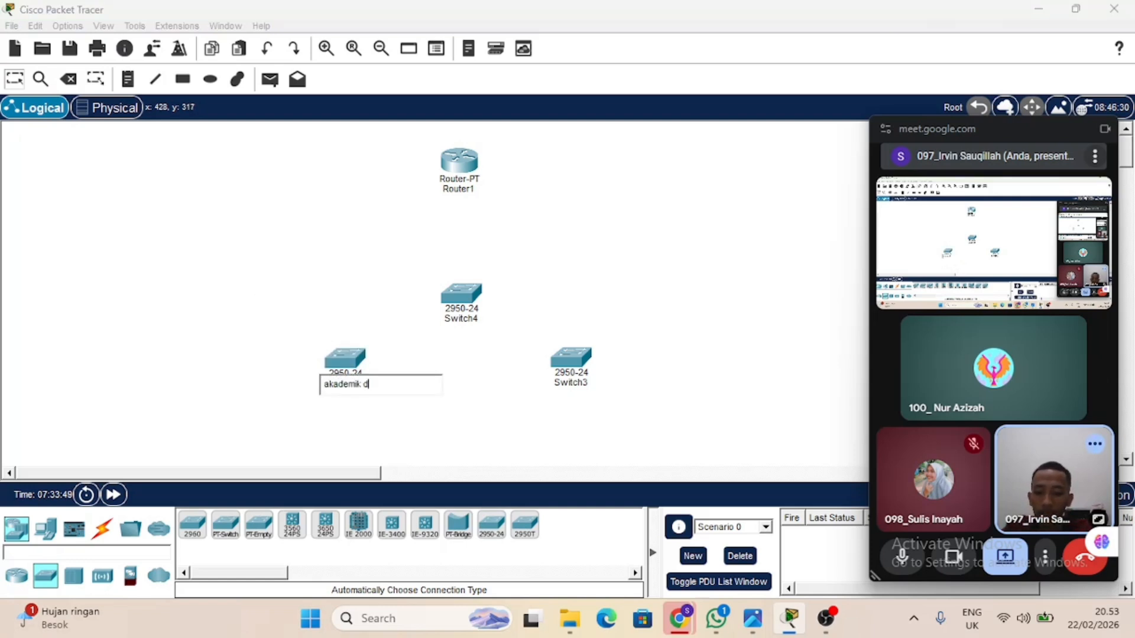
{"action": "type", "text": "an"}
{"action": "key", "text": "BackSpace"}
{"action": "key", "text": "BackSpace"}
{"action": "key", "text": "BackSpace"}
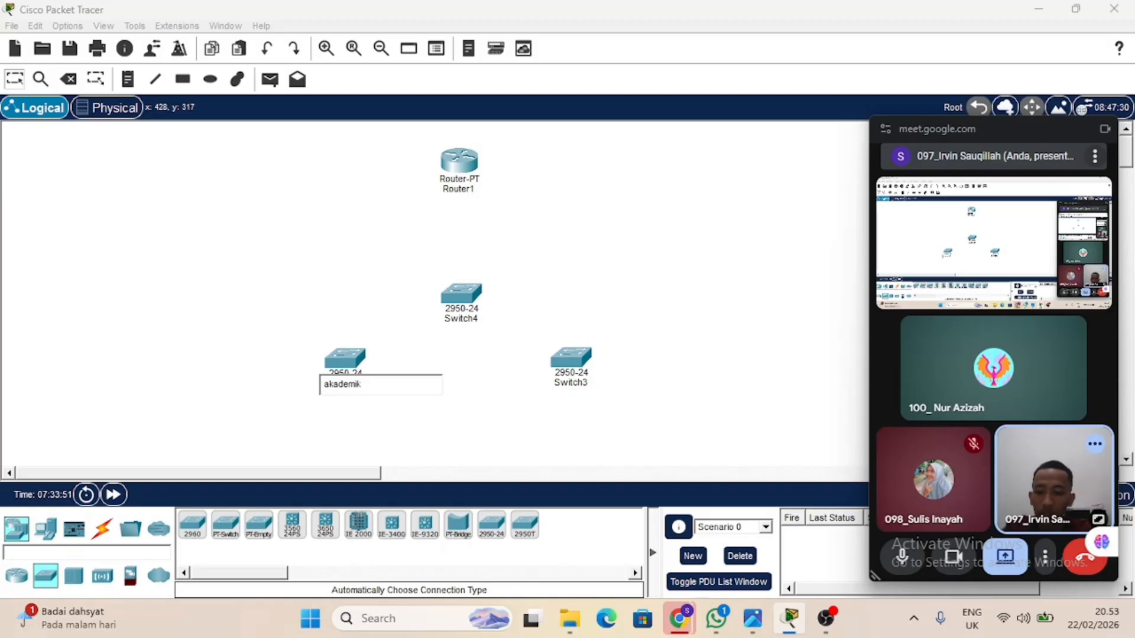
{"action": "type", "text": ", ke"}
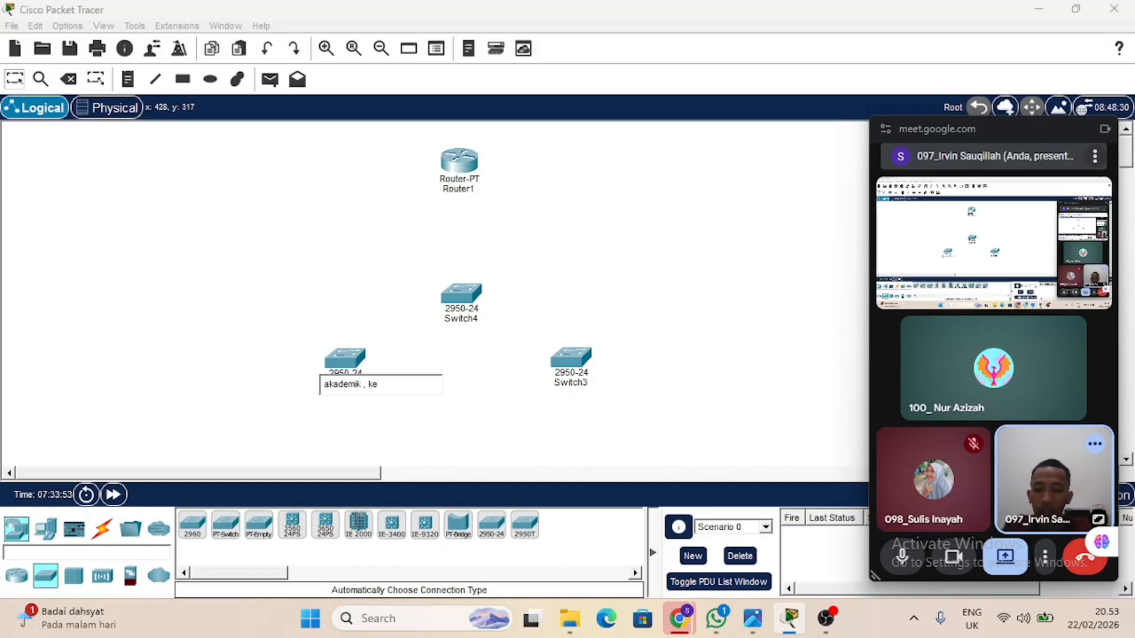
{"action": "type", "text": "uanga"}
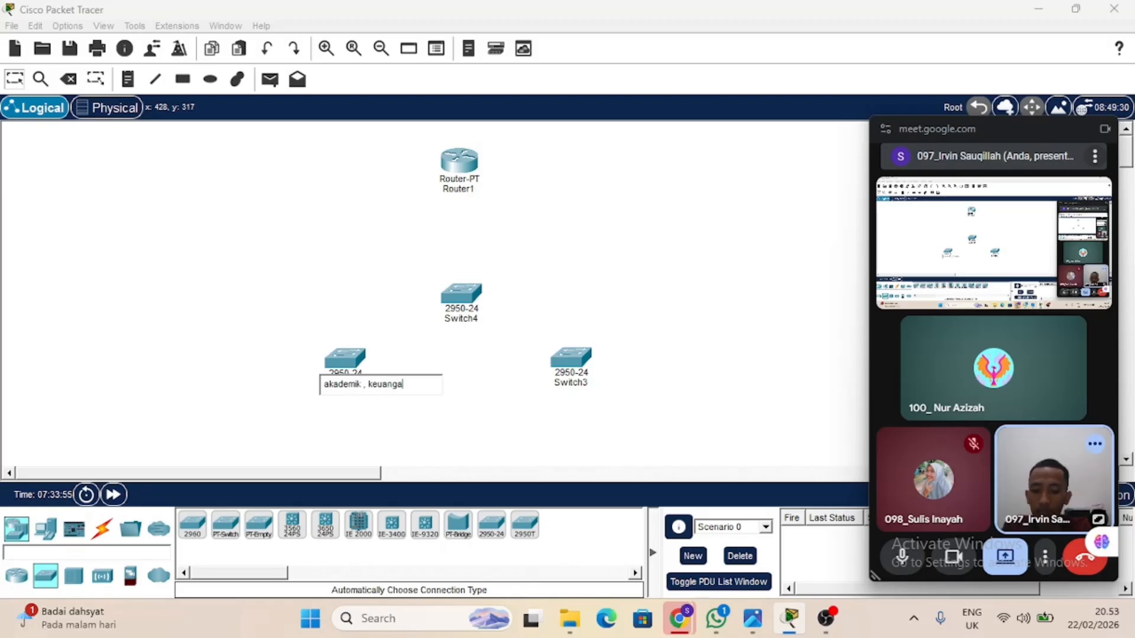
{"action": "type", "text": "n da"}
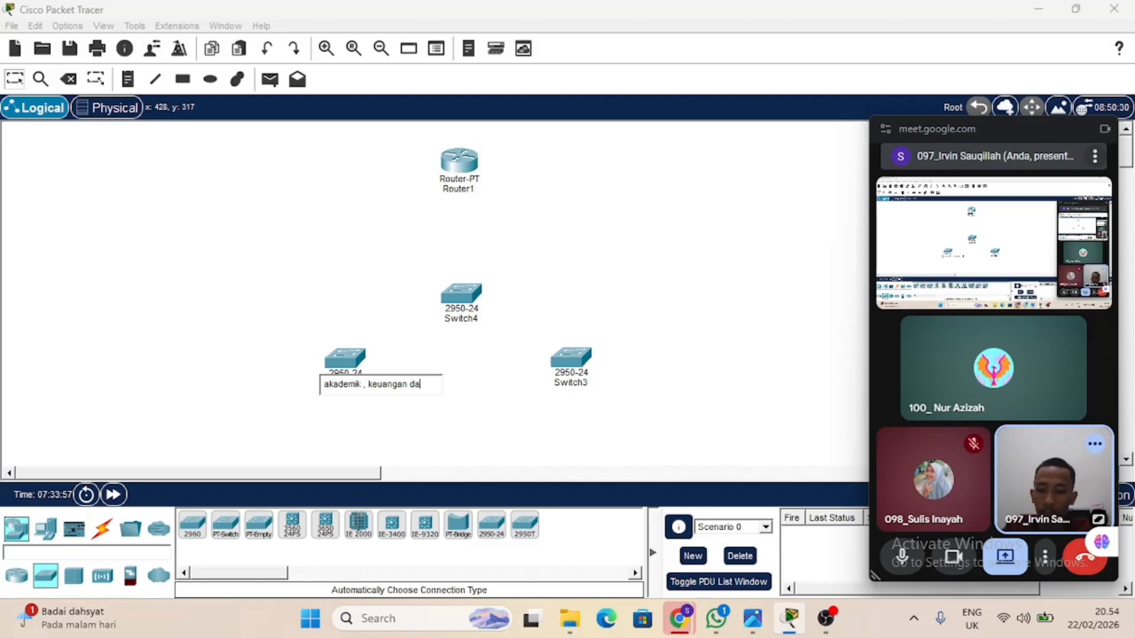
{"action": "type", "text": "n labo"}
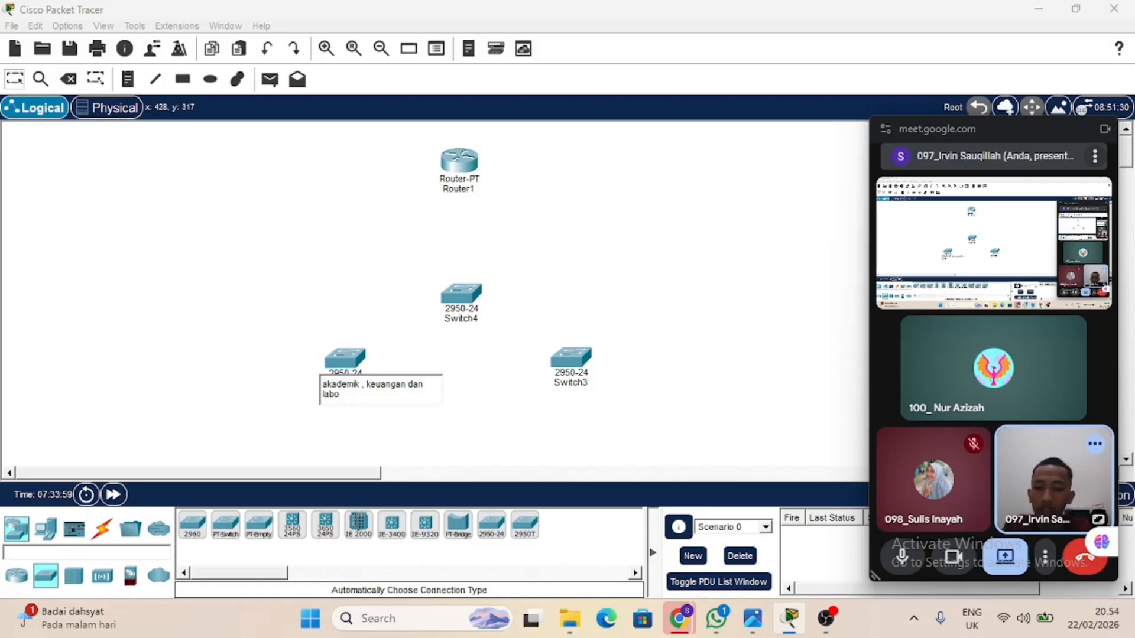
{"action": "key", "text": "BackSpace"}
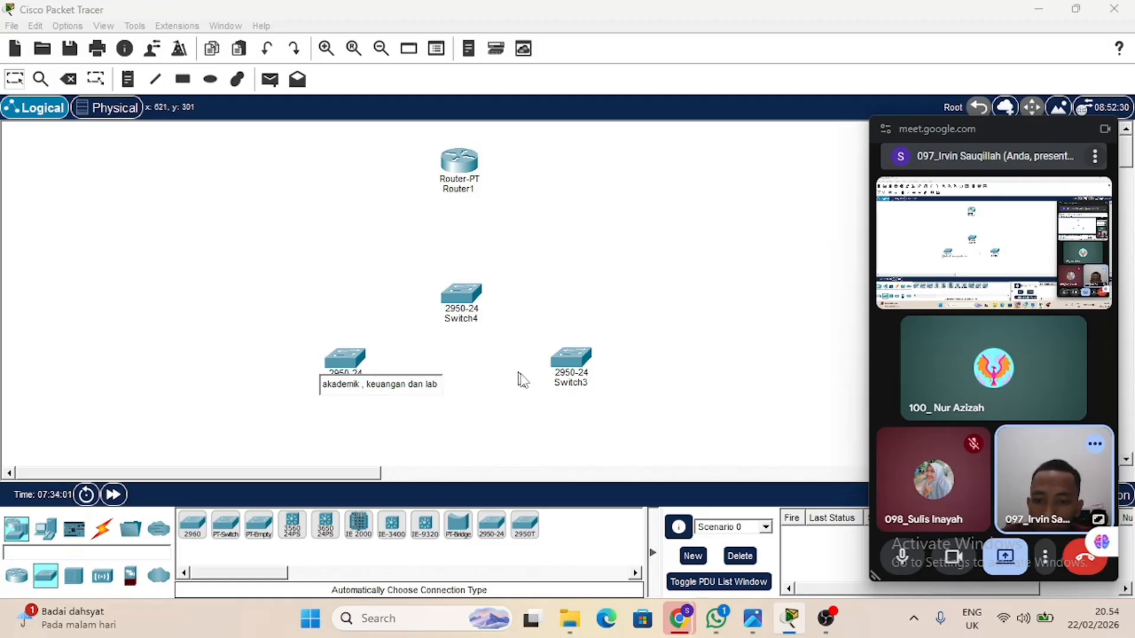
Rename the lower-right switch as "tamu".
{"action": "left_click", "coordinate": [584, 385]}
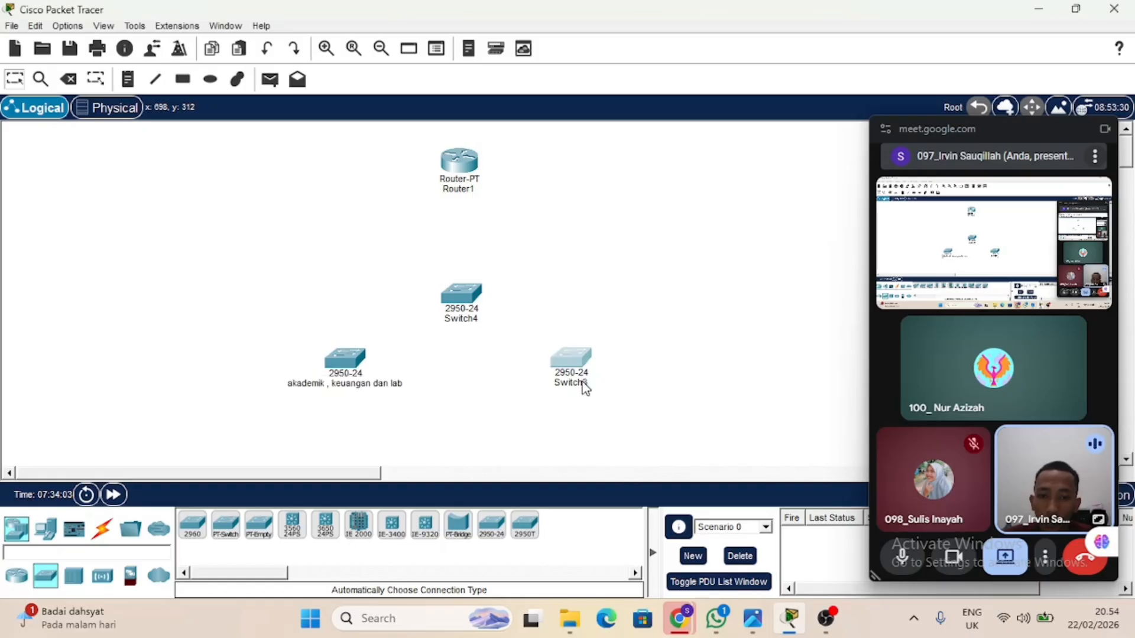
{"action": "left_click", "coordinate": [584, 386]}
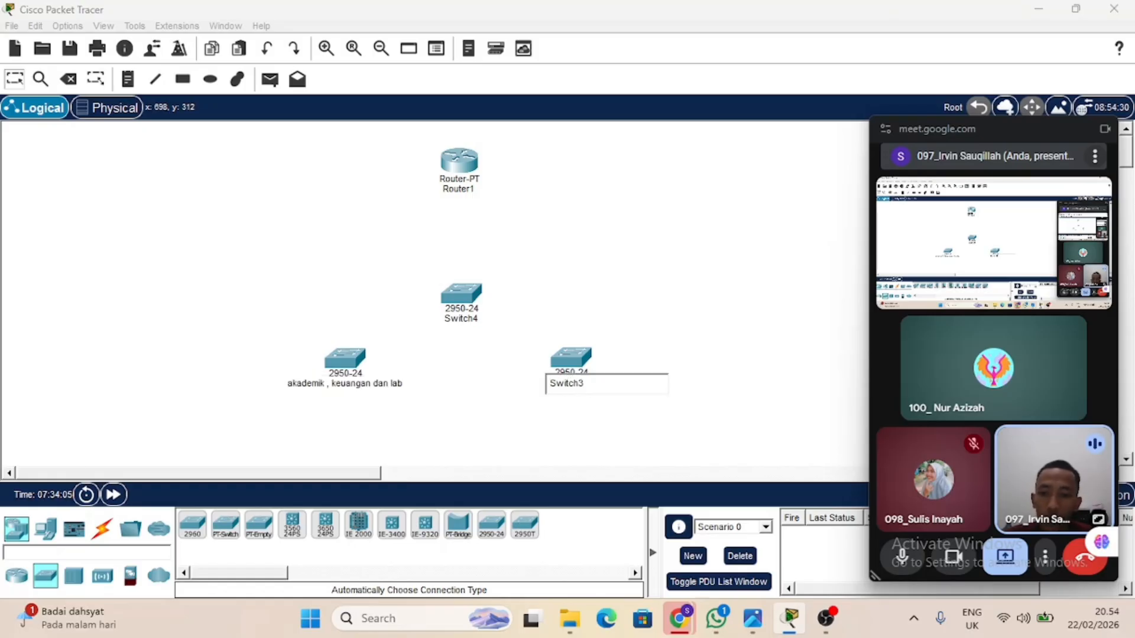
{"action": "key", "text": "ctrl+a"}
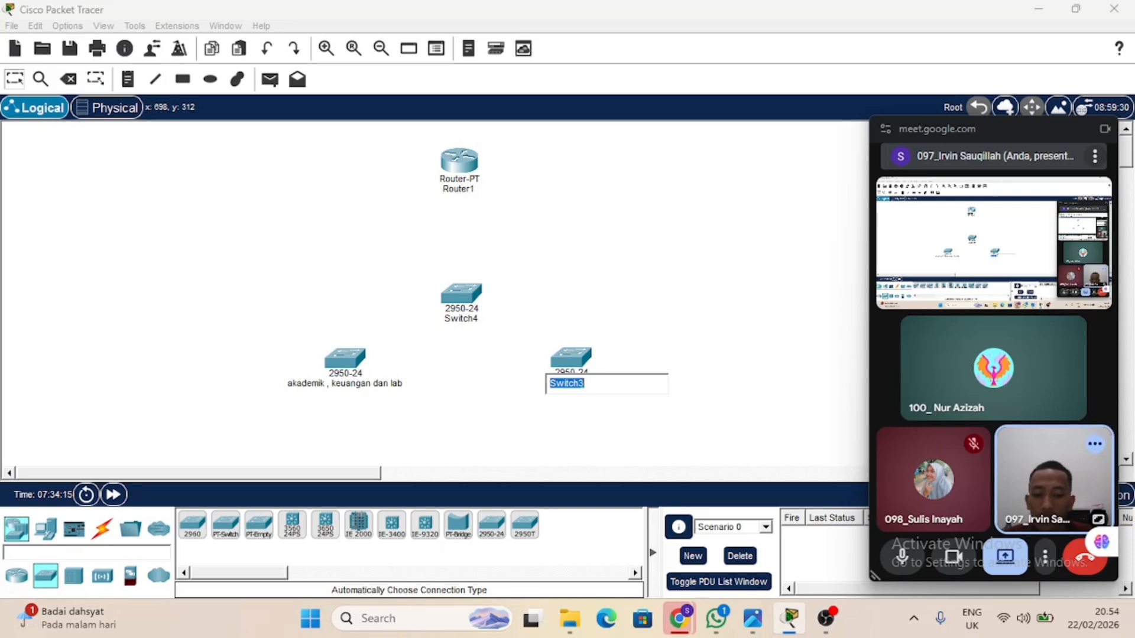
{"action": "type", "text": "tamu"}
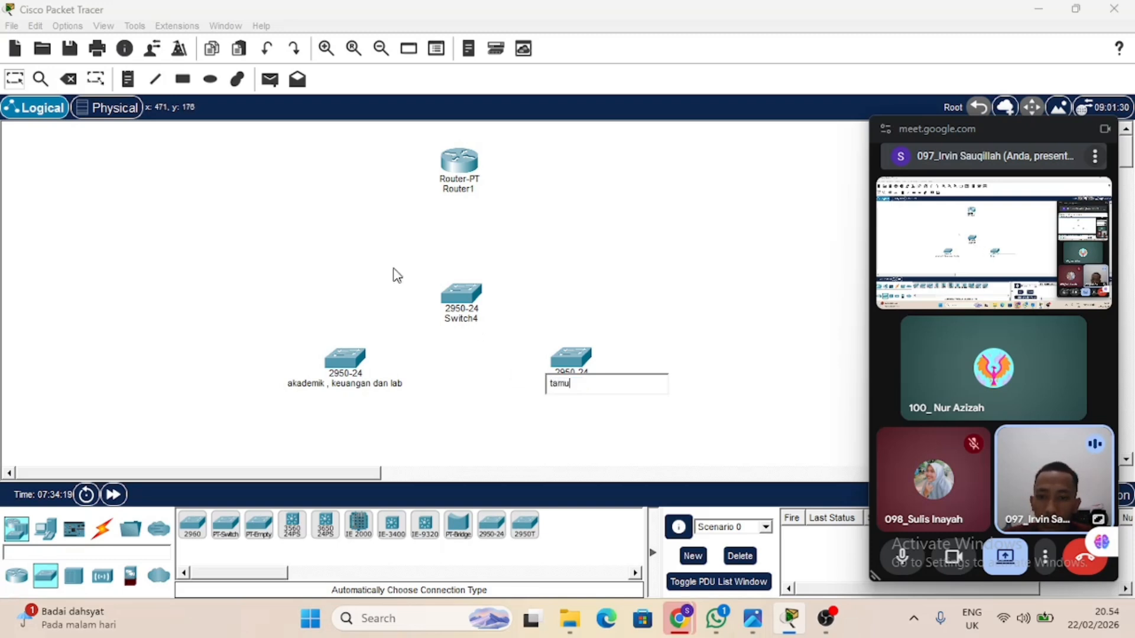
Rename the central switch below the router as "Utama".
{"action": "left_click_drag", "start_coordinate": [394, 267], "coordinate": [512, 367]}
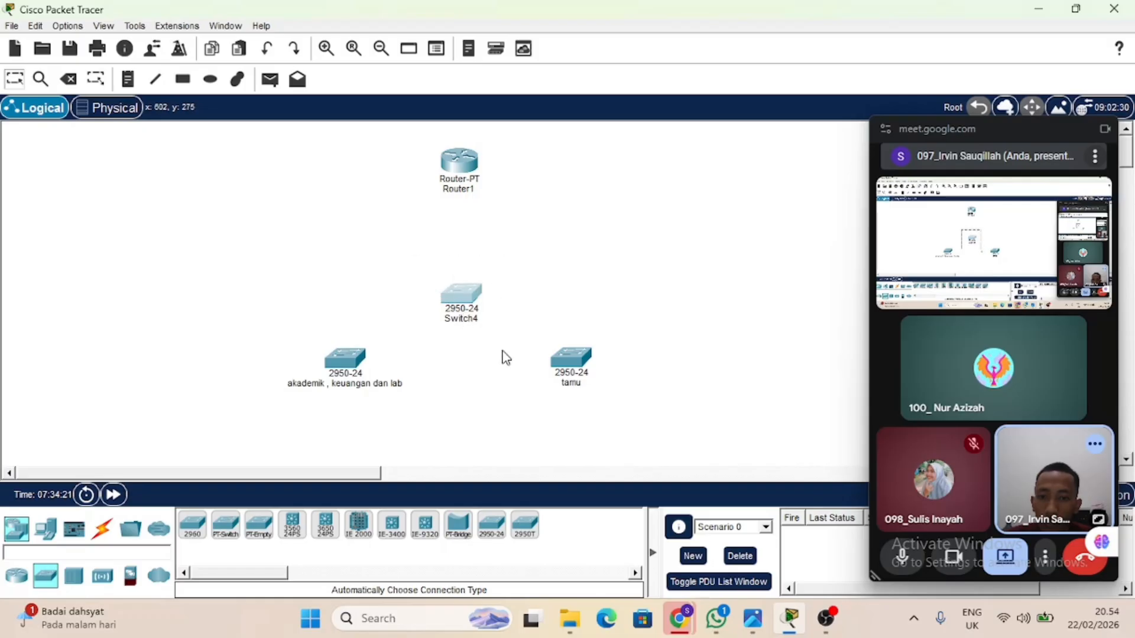
{"action": "left_click", "coordinate": [473, 323]}
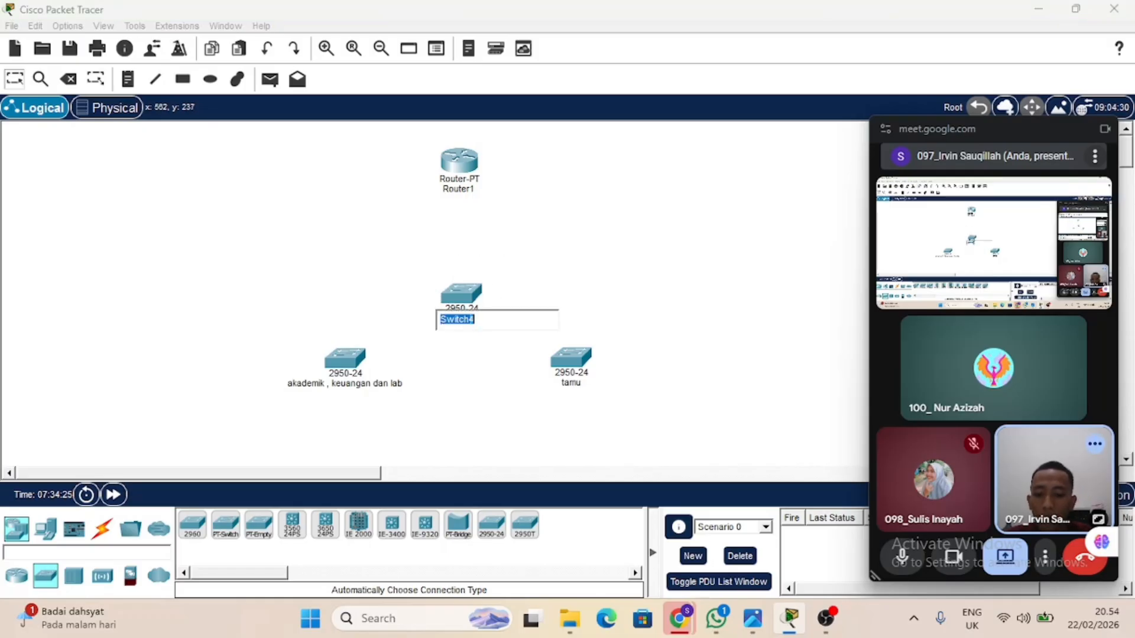
{"action": "type", "text": "Utama"}
{"action": "left_click", "coordinate": [600, 264]}
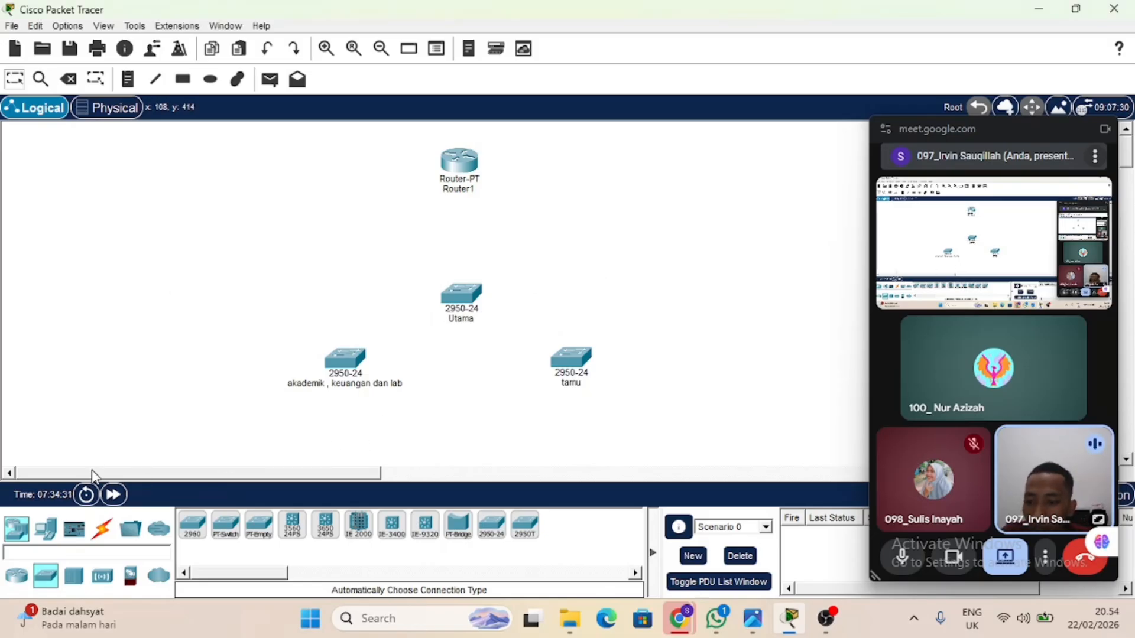
Place three PCs around the "akademik , keuangan dan lab" switch: one to its upper left, one to its lower left and one below.
{"action": "scroll", "coordinate": [216, 409], "scroll_direction": "down", "scroll_amount": 2}
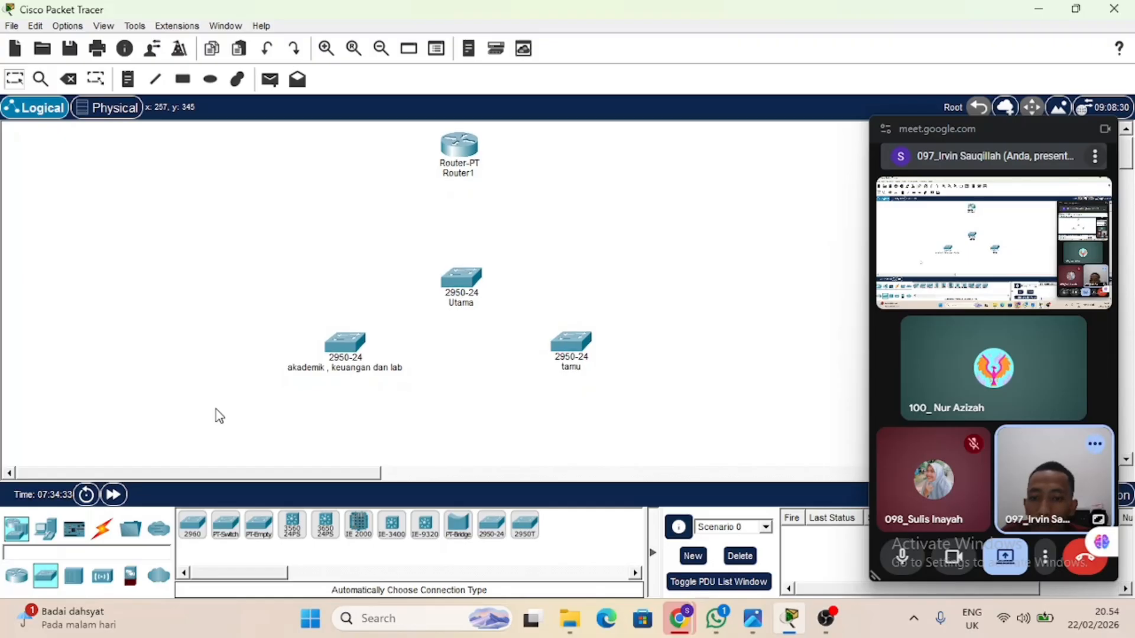
{"action": "scroll", "coordinate": [216, 409], "scroll_direction": "down", "scroll_amount": 2}
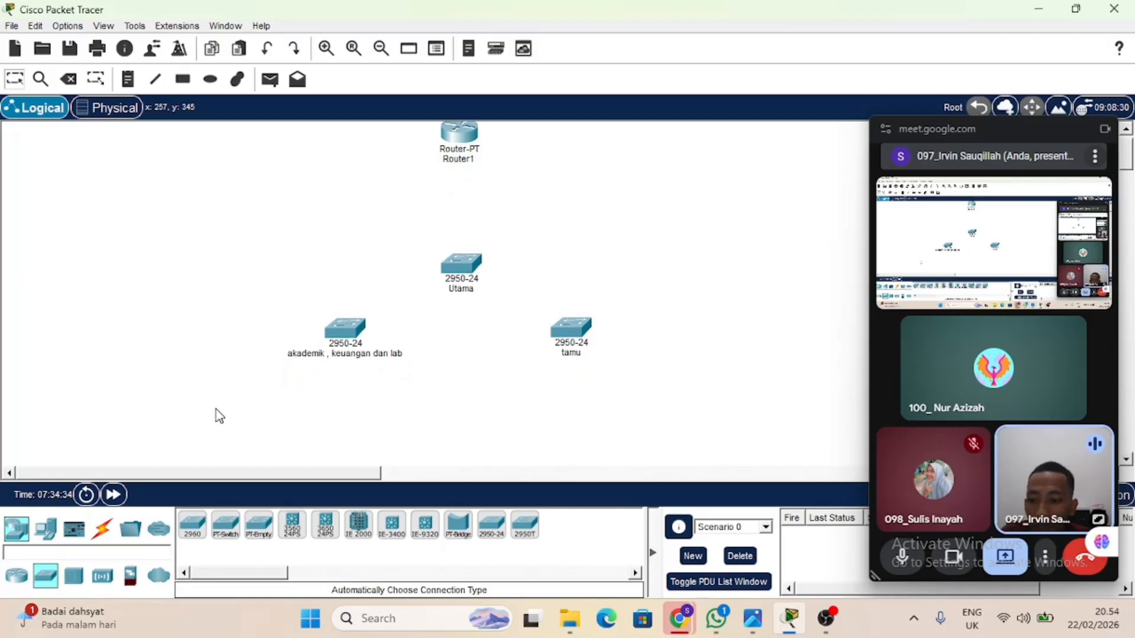
{"action": "left_click", "coordinate": [47, 540]}
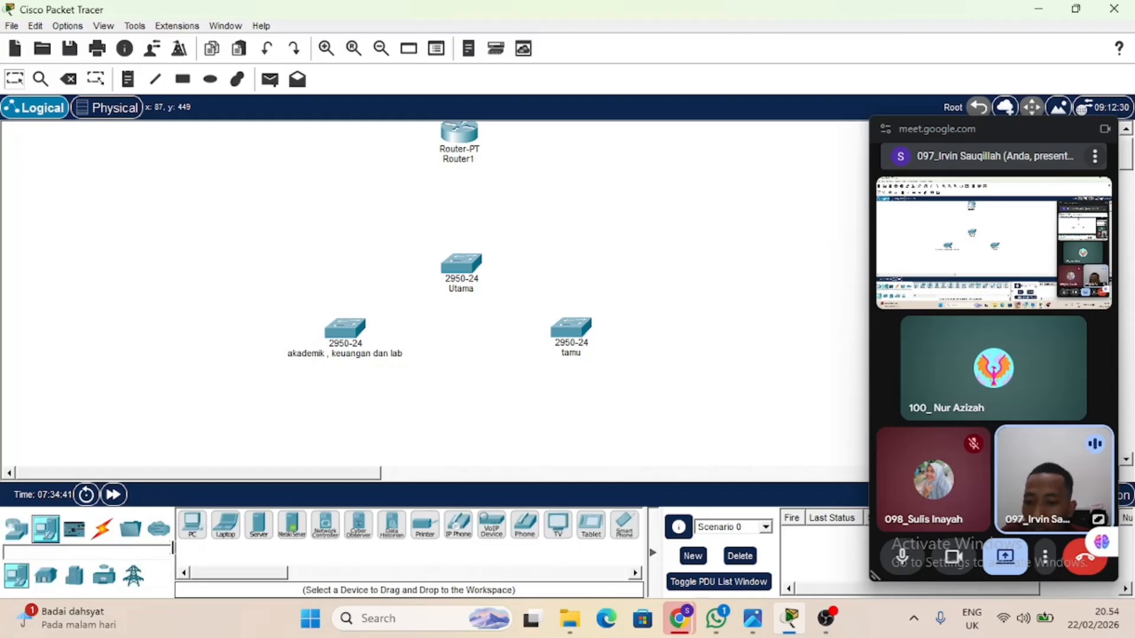
{"action": "left_click", "coordinate": [192, 525]}
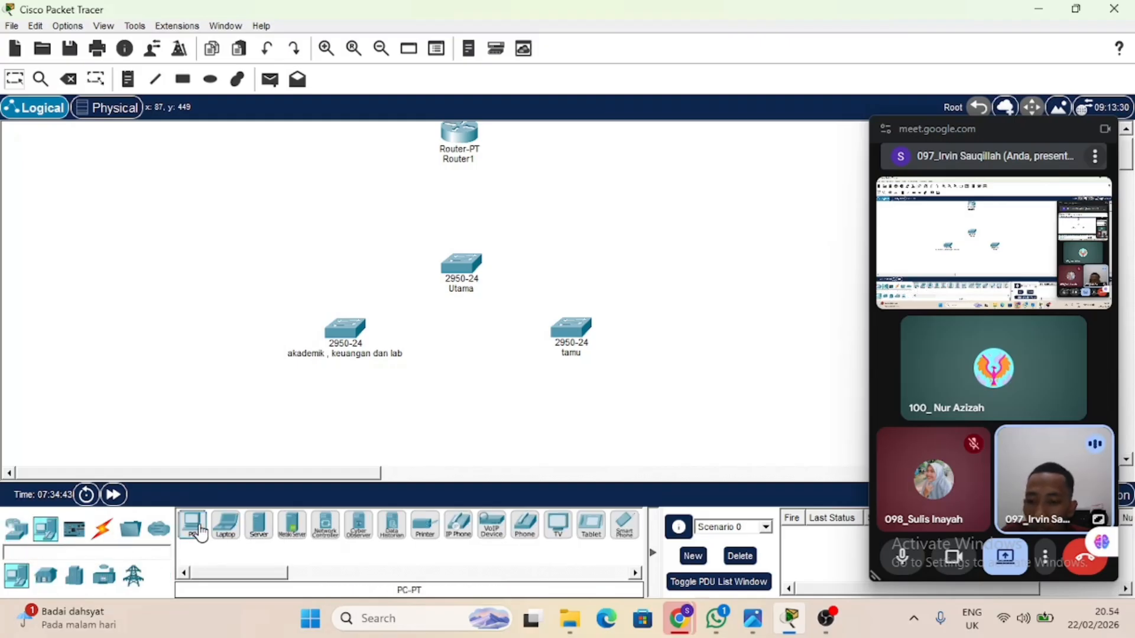
{"action": "left_click", "coordinate": [162, 367]}
{"action": "left_click_drag", "start_coordinate": [160, 366], "coordinate": [208, 218]}
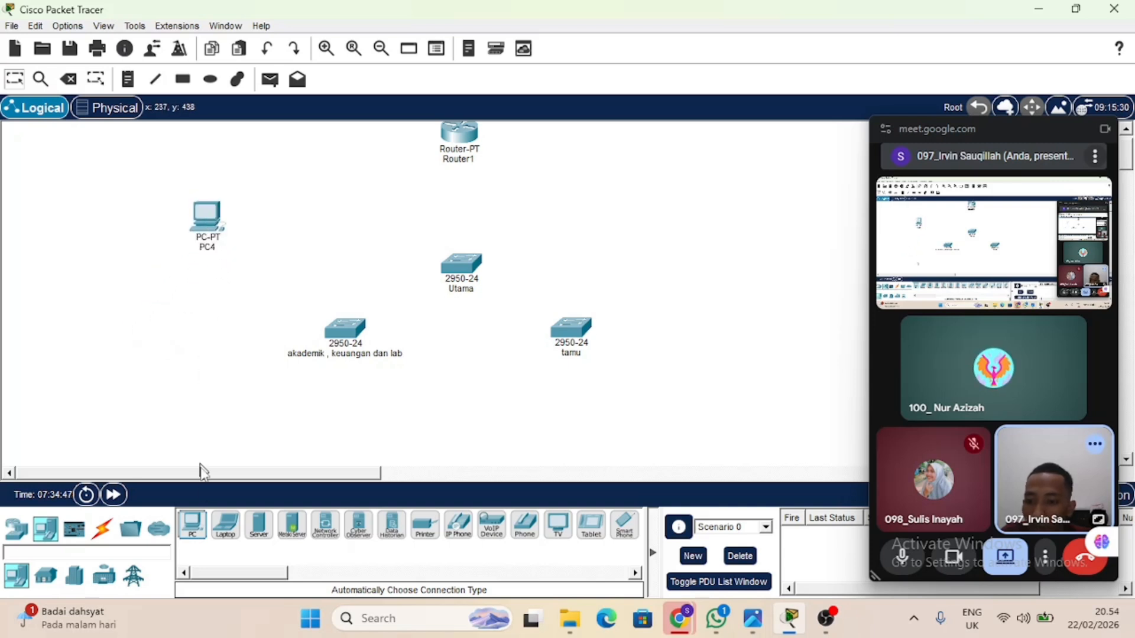
{"action": "left_click", "coordinate": [205, 523]}
{"action": "left_click", "coordinate": [136, 370]}
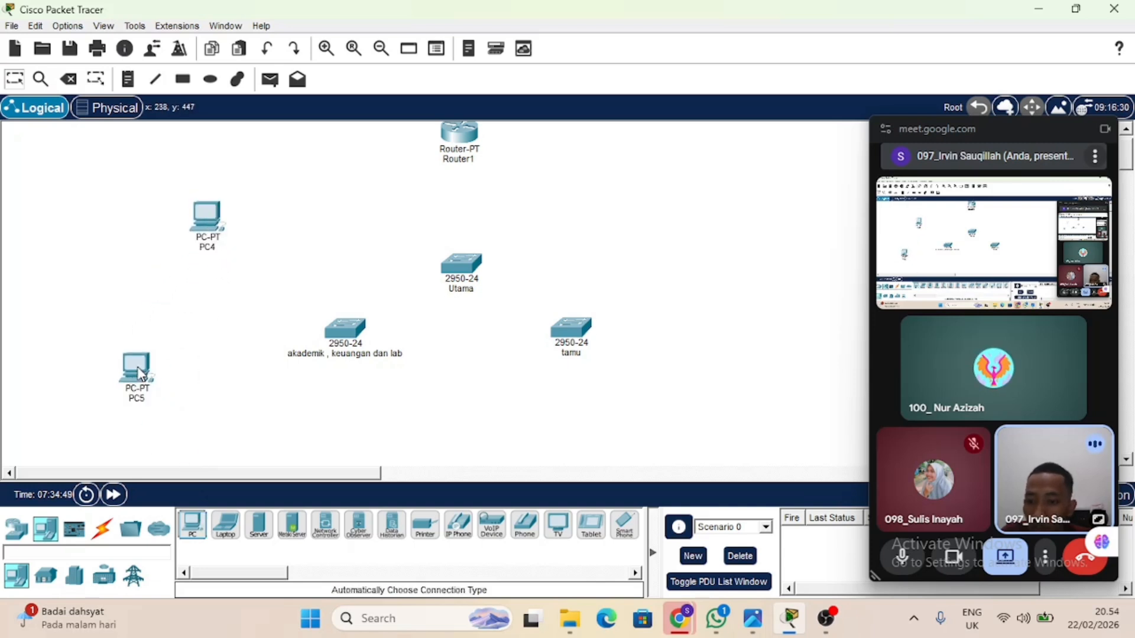
{"action": "left_click", "coordinate": [193, 523]}
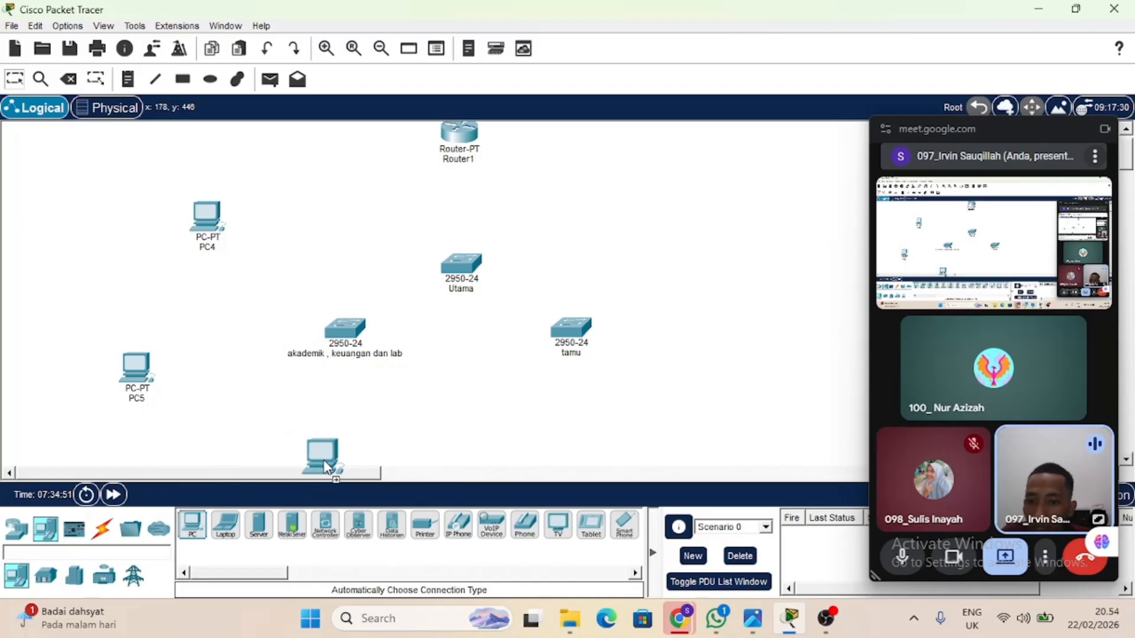
{"action": "left_click", "coordinate": [325, 465]}
Place a PC to the right of the "tamu" switch and a printer below that PC.
{"action": "scroll", "coordinate": [425, 431], "scroll_direction": "down", "scroll_amount": 1}
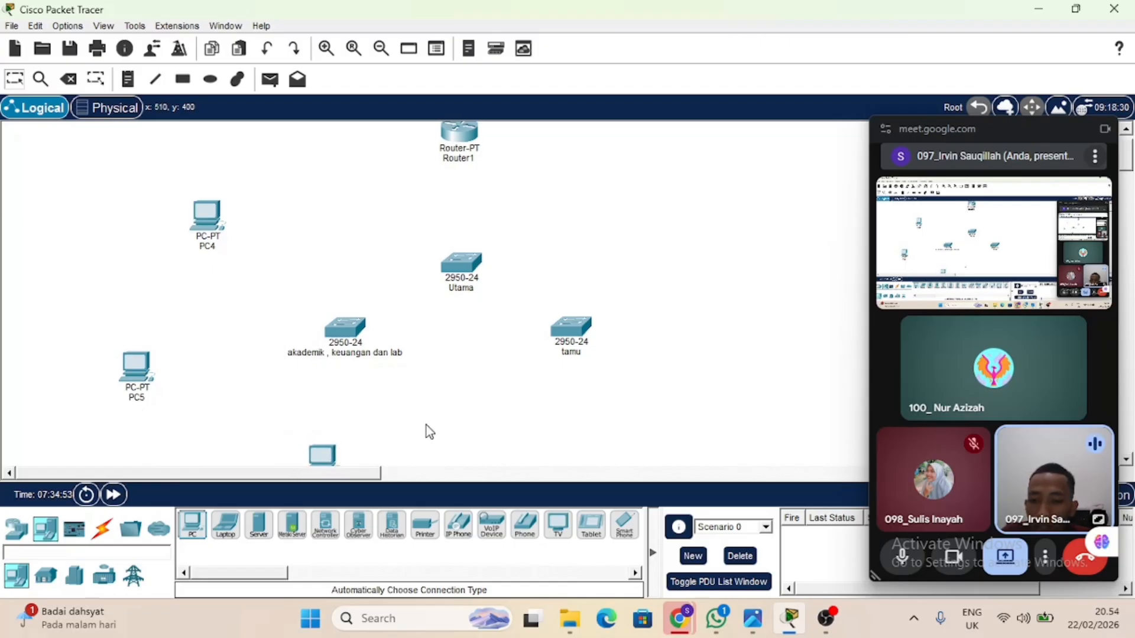
{"action": "scroll", "coordinate": [430, 432], "scroll_direction": "down", "scroll_amount": 1}
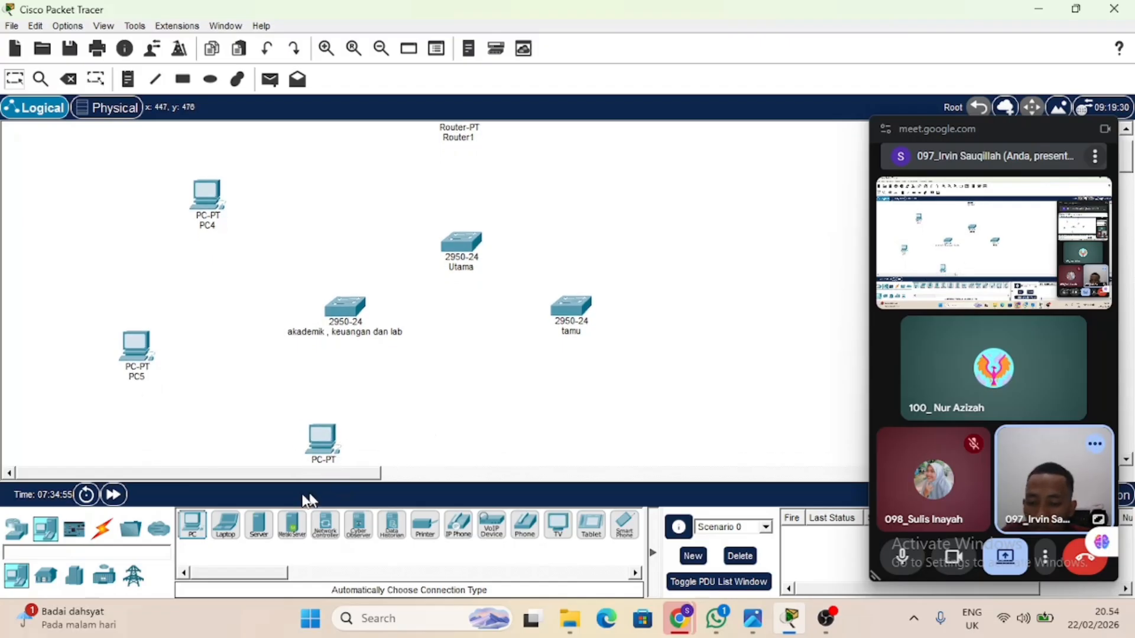
{"action": "left_click", "coordinate": [200, 531]}
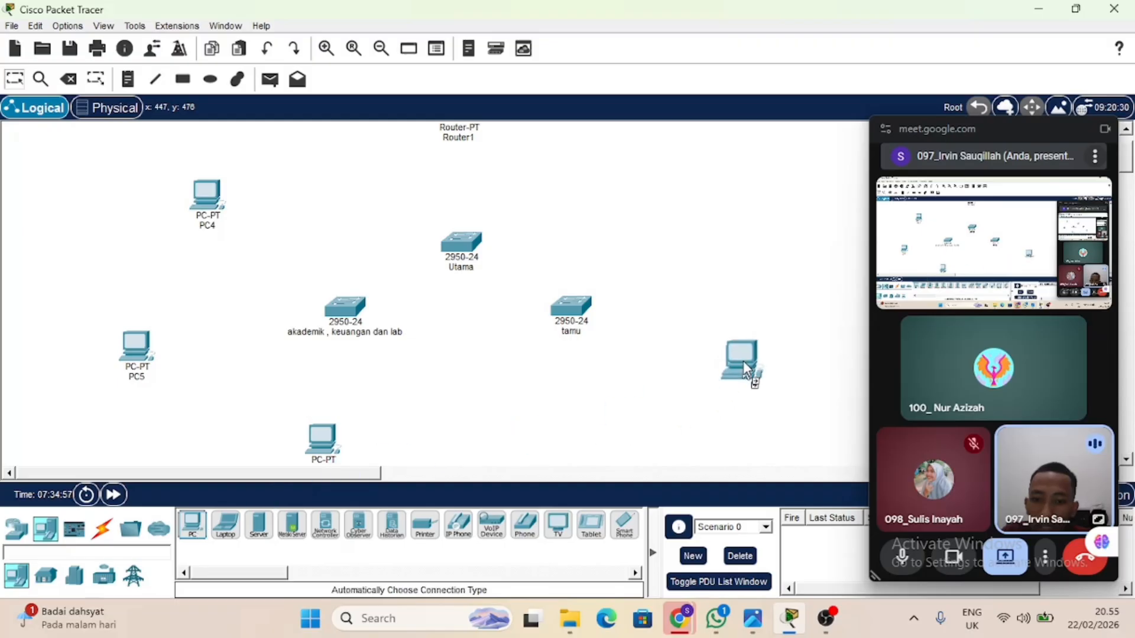
{"action": "left_click", "coordinate": [721, 305]}
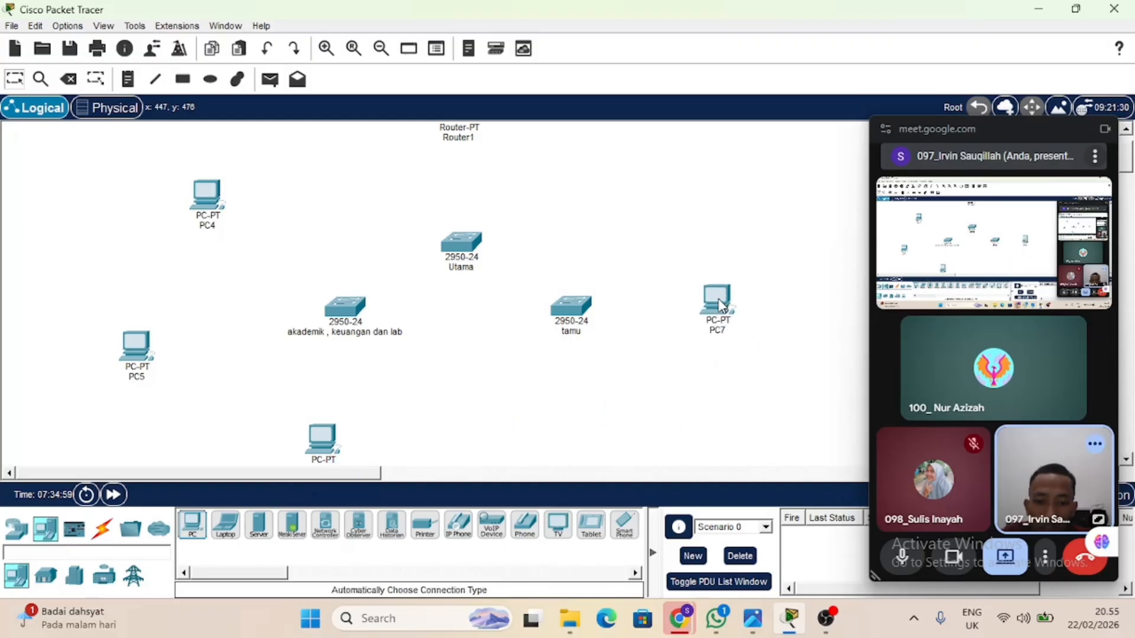
{"action": "left_click", "coordinate": [424, 525]}
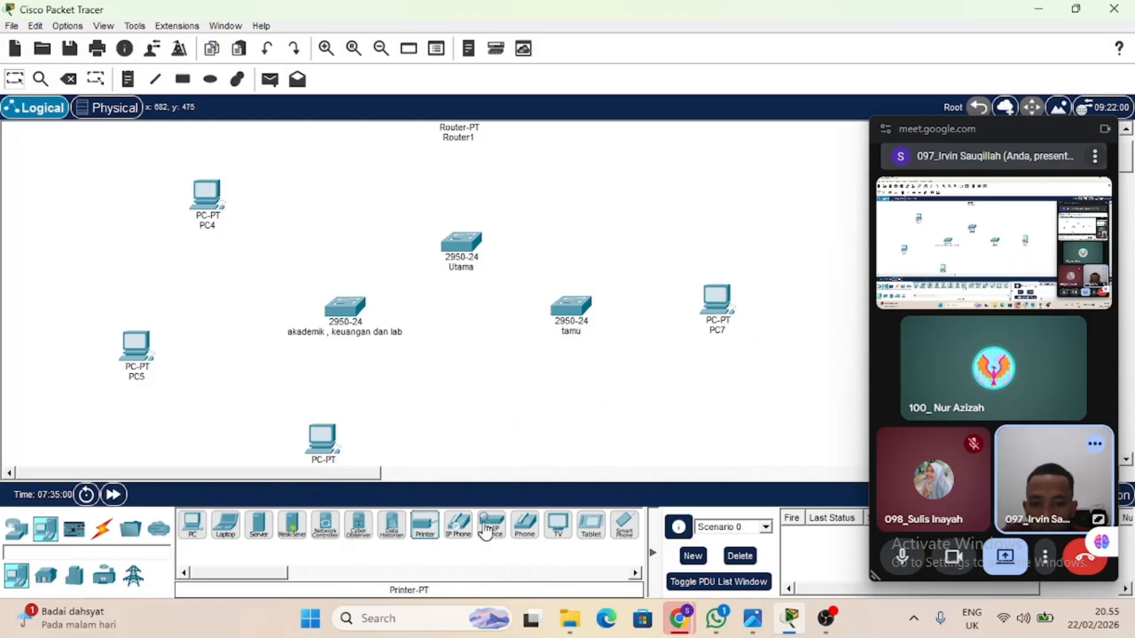
{"action": "left_click", "coordinate": [721, 395]}
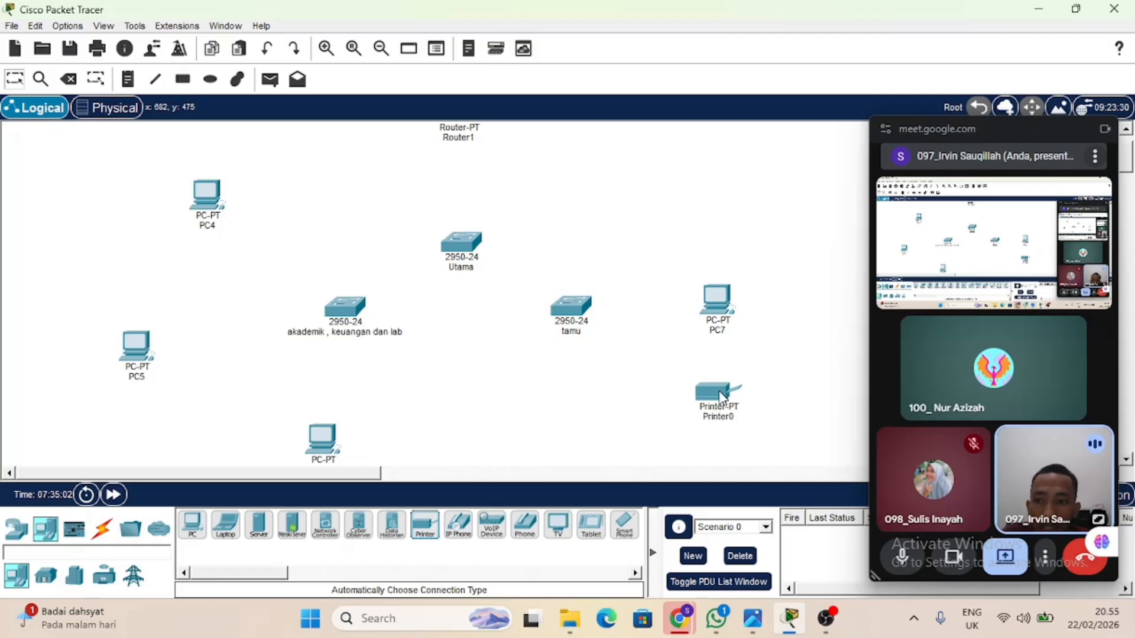
Rename the upper-left PC as "akademik", the lower-left PC as "keuangan" and the PC below the switch as "lab".
{"action": "left_click", "coordinate": [209, 230]}
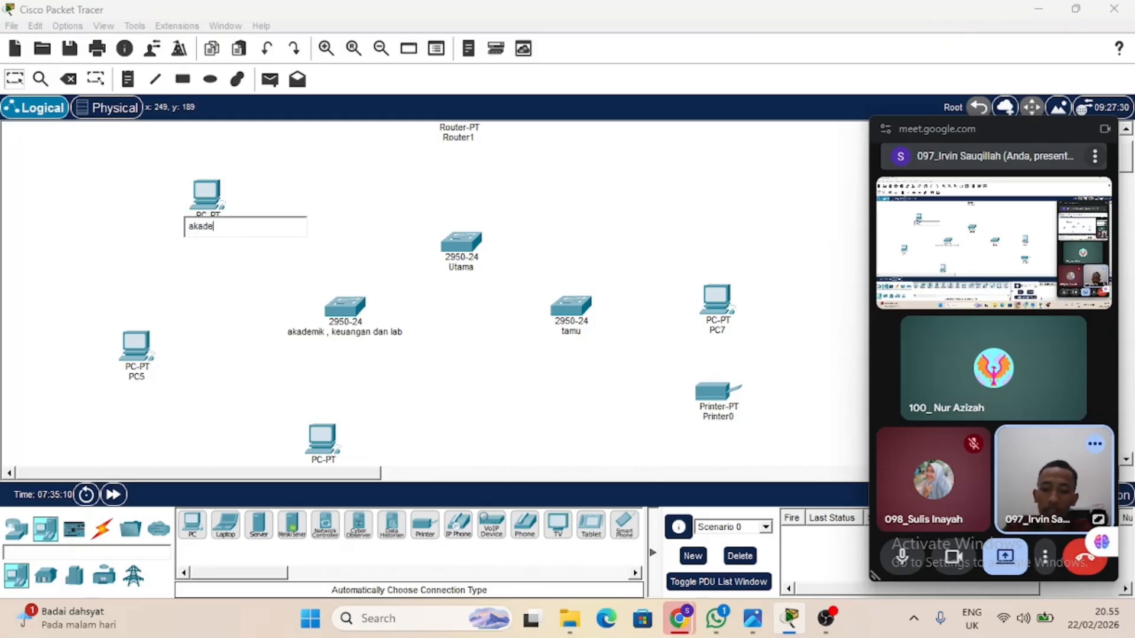
{"action": "type", "text": "akademik"}
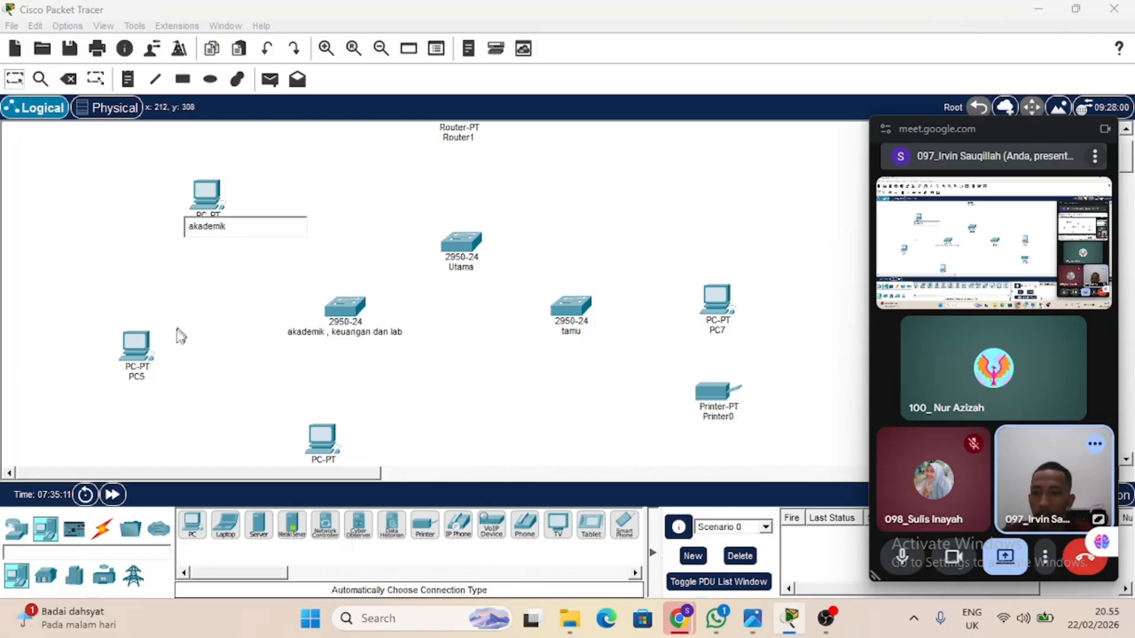
{"action": "left_click", "coordinate": [142, 378]}
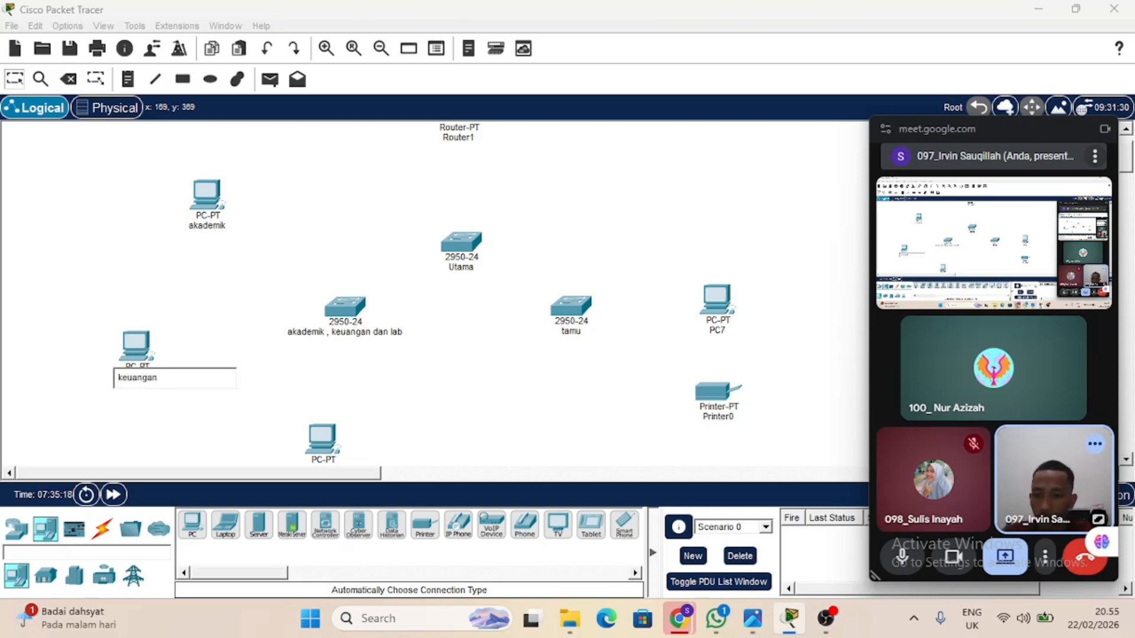
{"action": "scroll", "coordinate": [308, 458], "scroll_direction": "down", "scroll_amount": 2}
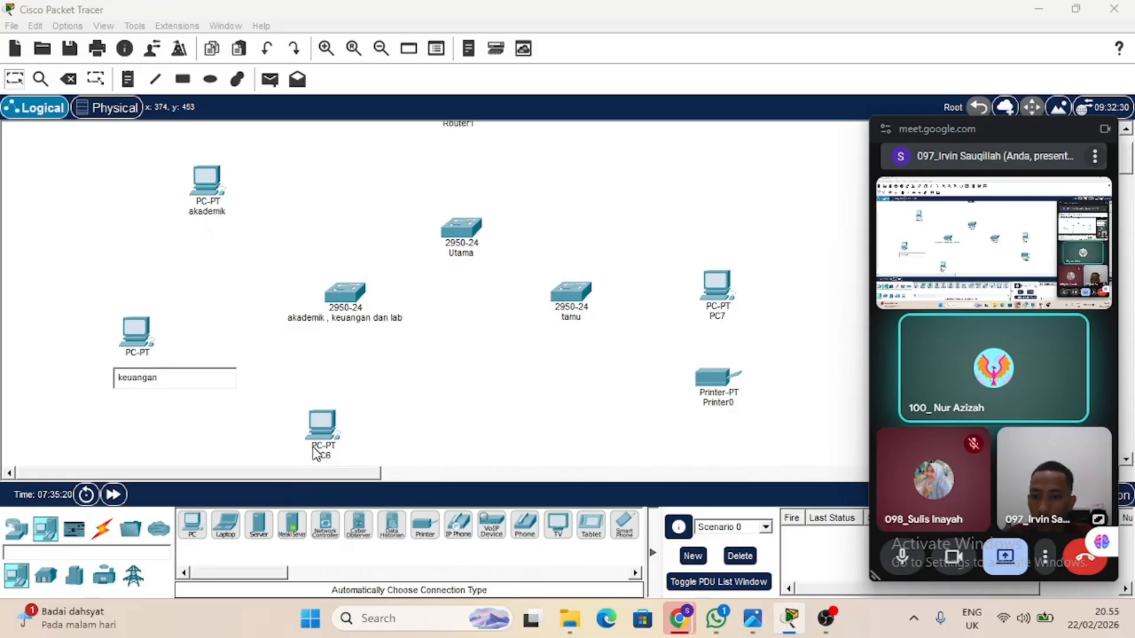
{"action": "left_click", "coordinate": [322, 456]}
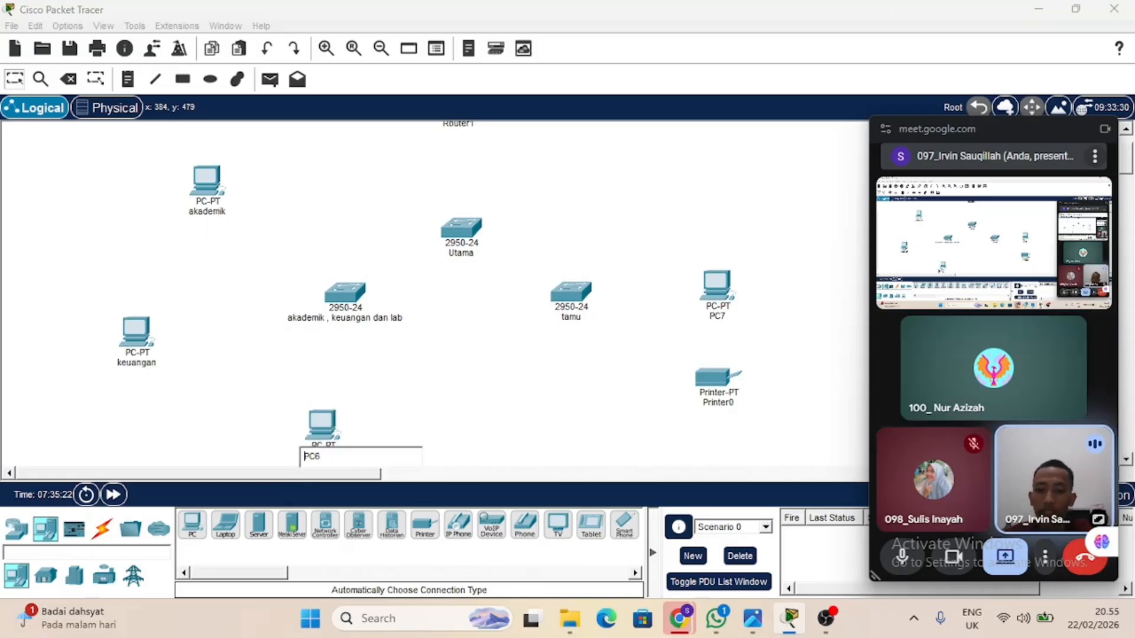
{"action": "type", "text": "lab"}
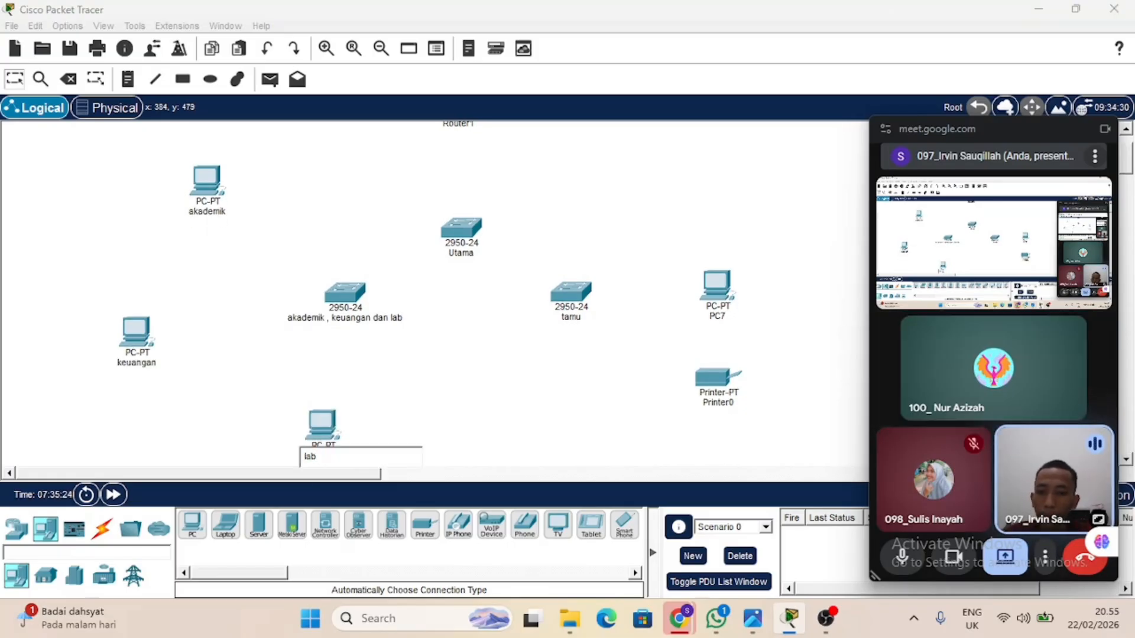
{"action": "left_click", "coordinate": [462, 387]}
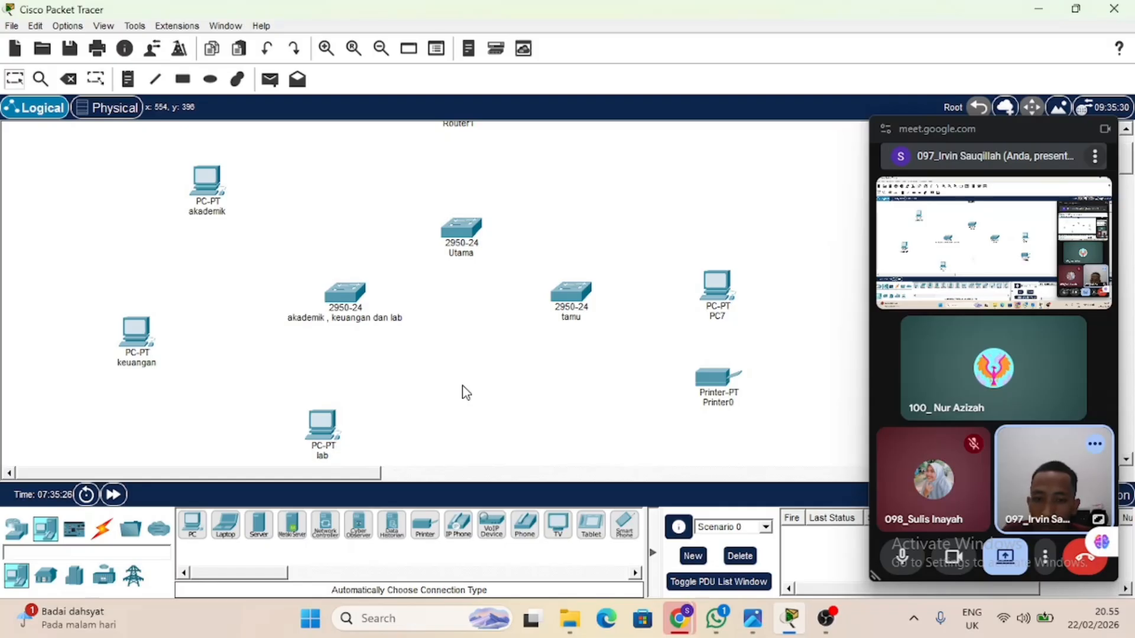
Try to rename the PC beside the "tamu" switch as "tamu".
{"action": "left_click", "coordinate": [722, 318]}
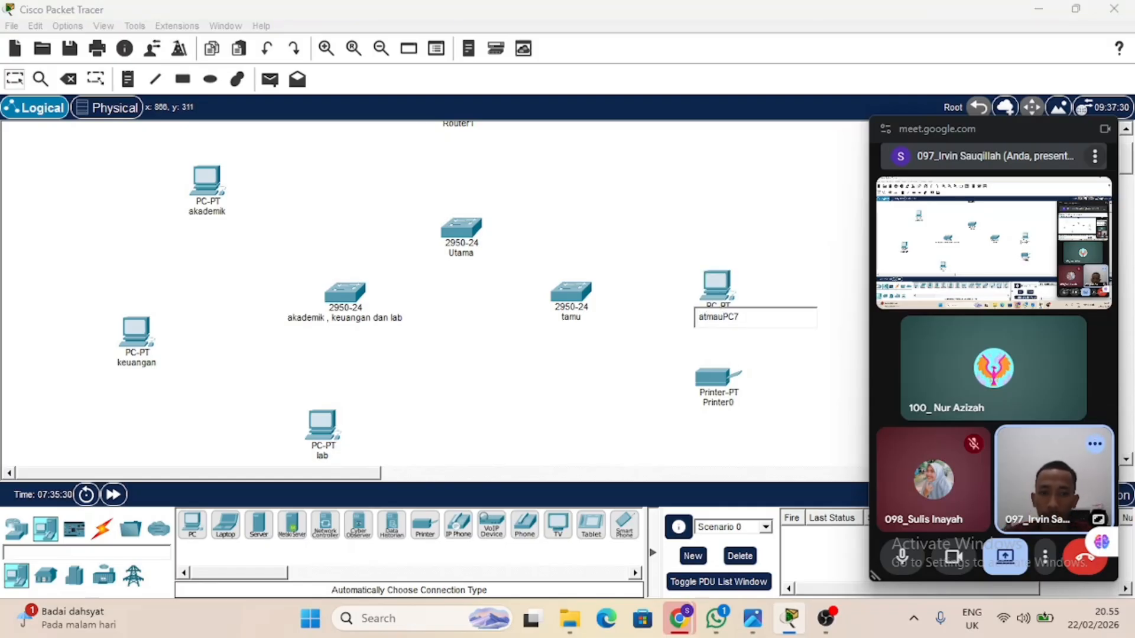
{"action": "type", "text": "atmau"}
{"action": "key", "text": "ctrl+a"}
{"action": "type", "text": "ta"}
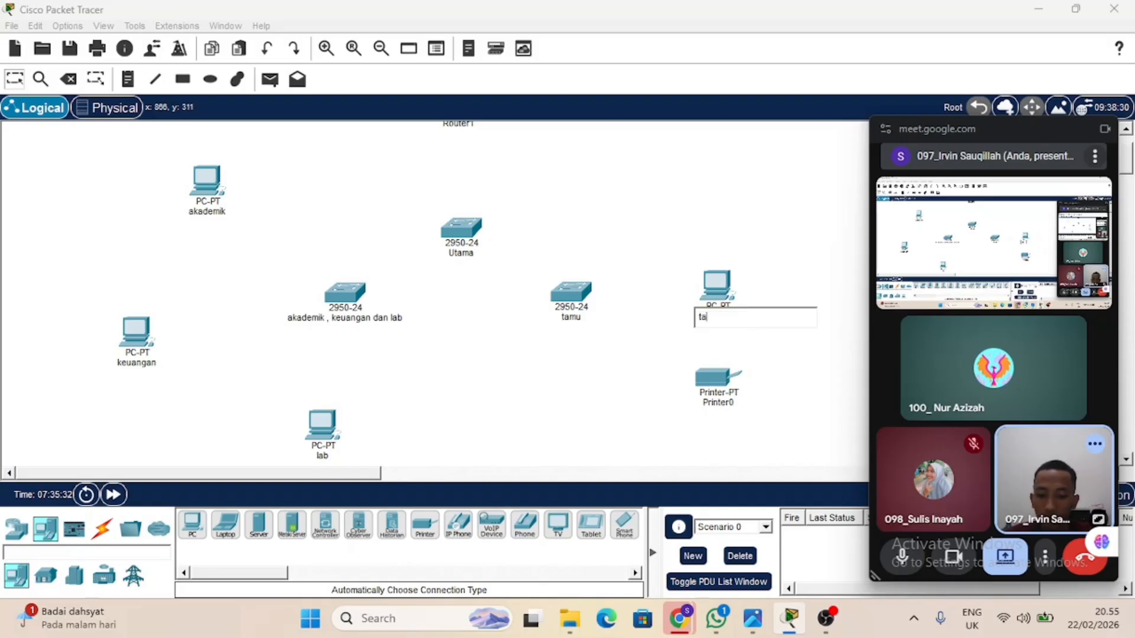
{"action": "type", "text": "mu"}
{"action": "key", "text": "Return"}
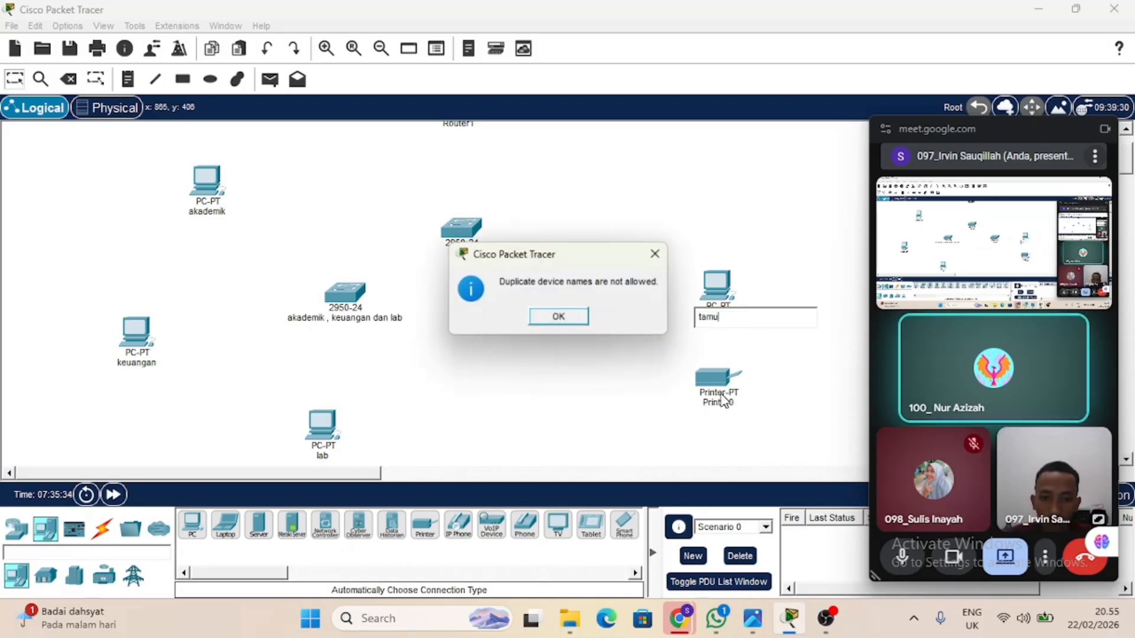
{"action": "left_click", "coordinate": [657, 253]}
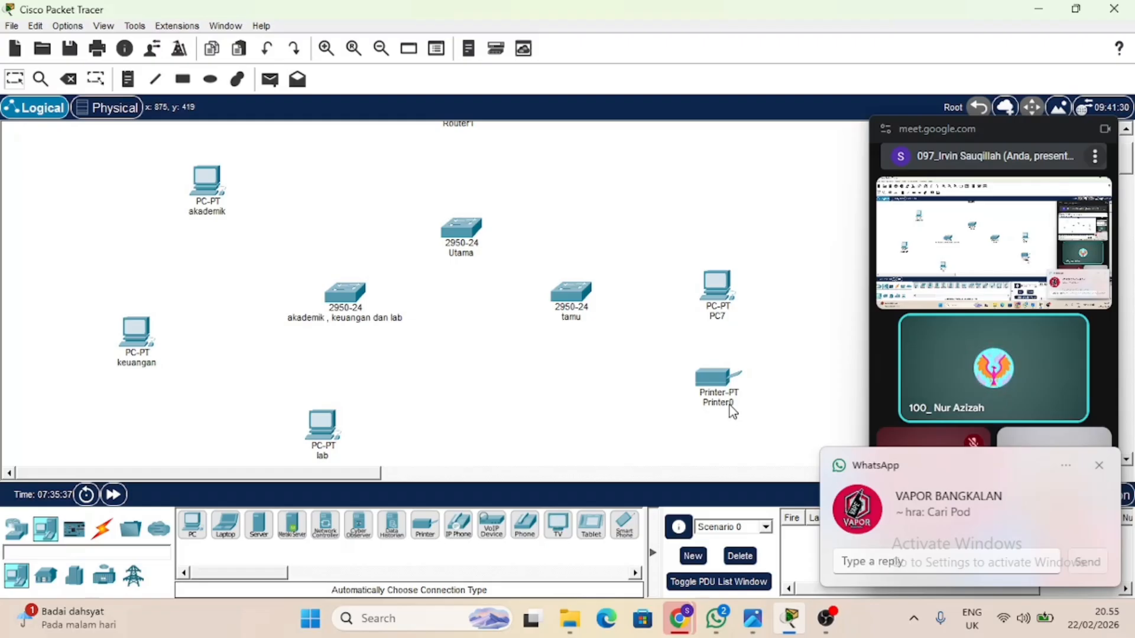
Try to rename the printer below the guest PC as "tamu".
{"action": "left_click", "coordinate": [724, 406]}
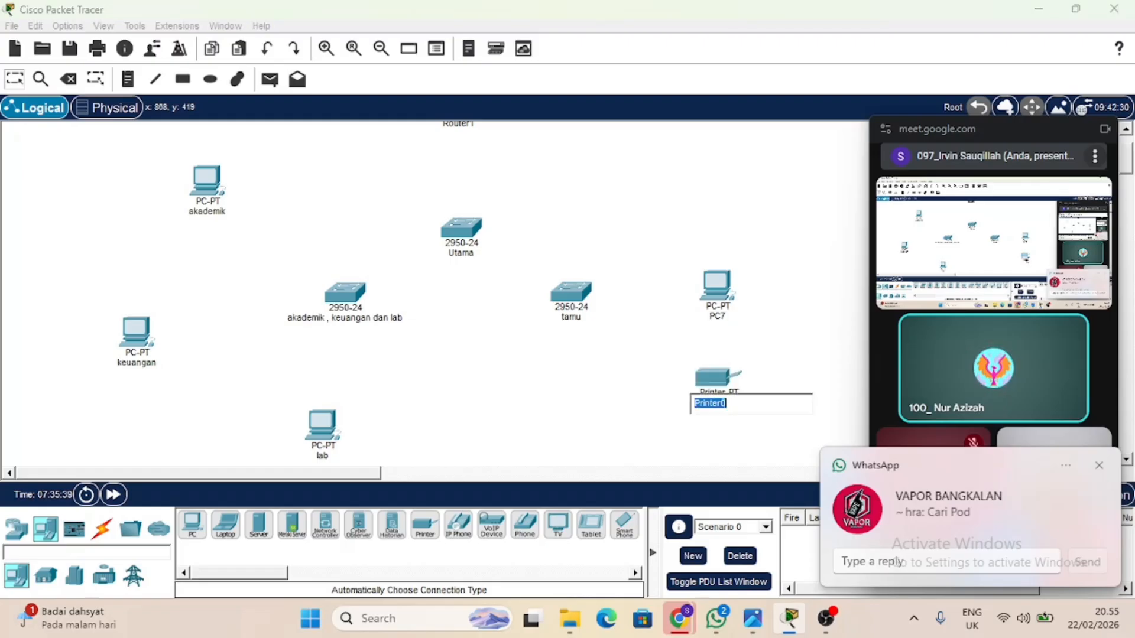
{"action": "type", "text": "tamu"}
{"action": "key", "text": "Return"}
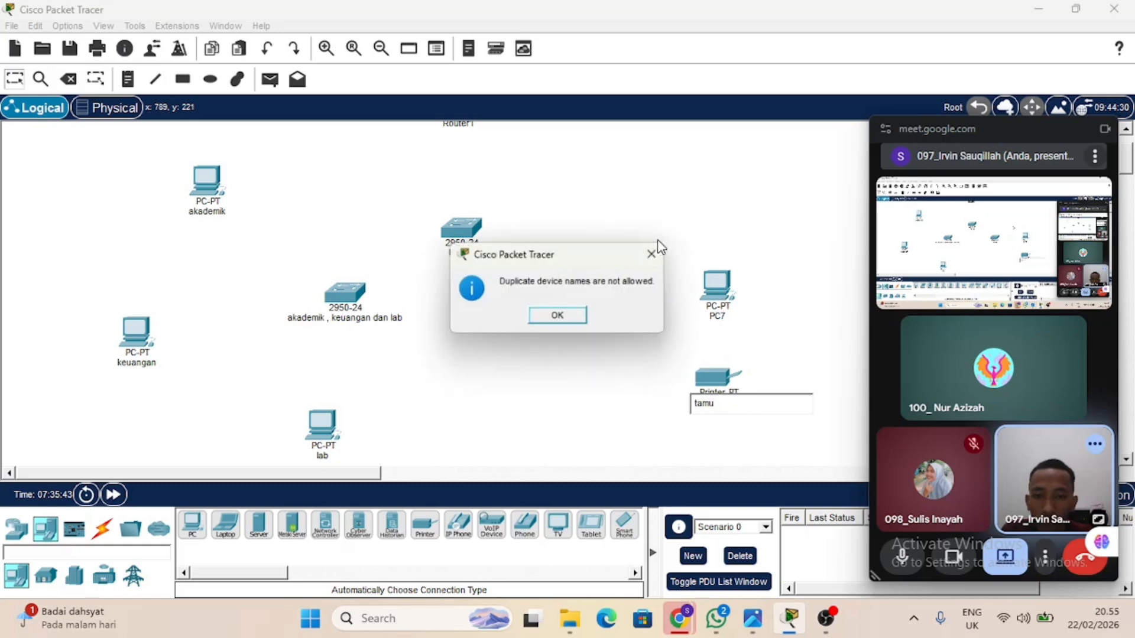
{"action": "left_click", "coordinate": [590, 322]}
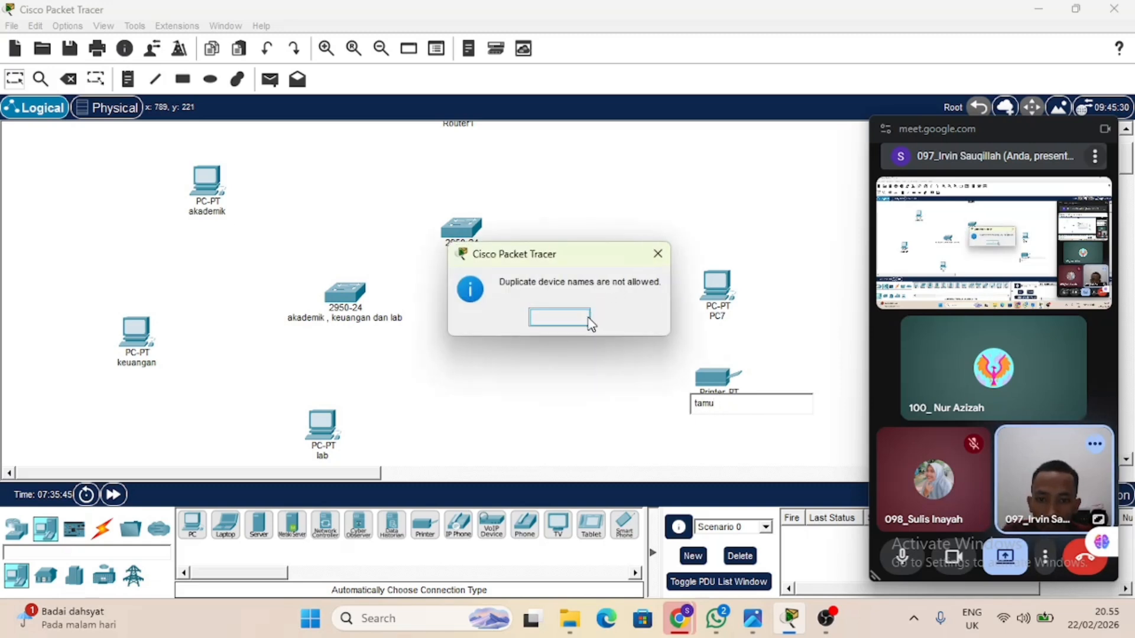
Rename the PC beside the "tamu" switch as "tamu1".
{"action": "scroll", "coordinate": [597, 374], "scroll_direction": "up", "scroll_amount": 1}
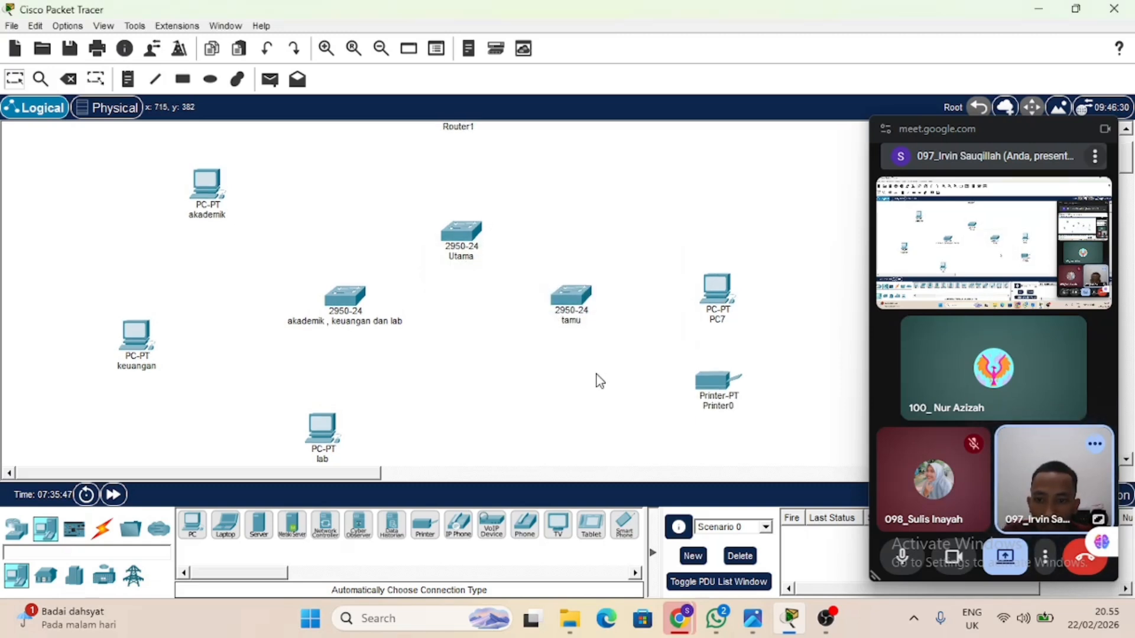
{"action": "left_click", "coordinate": [717, 319]}
{"action": "type", "text": "tamu"}
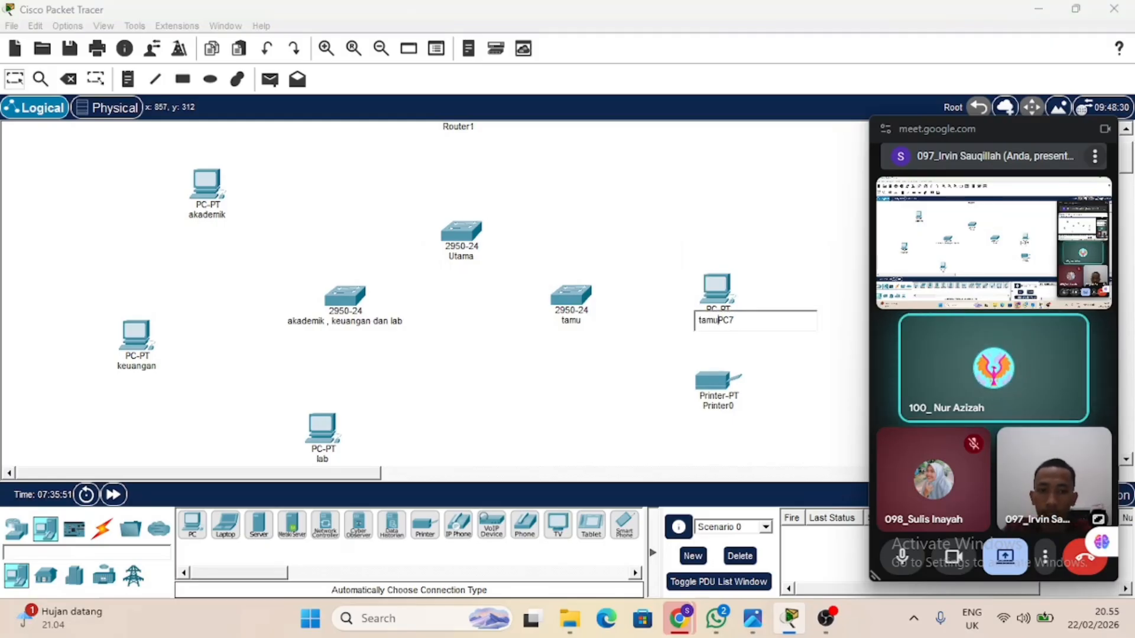
{"action": "key", "text": "ctrl+a"}
{"action": "type", "text": "tamu"}
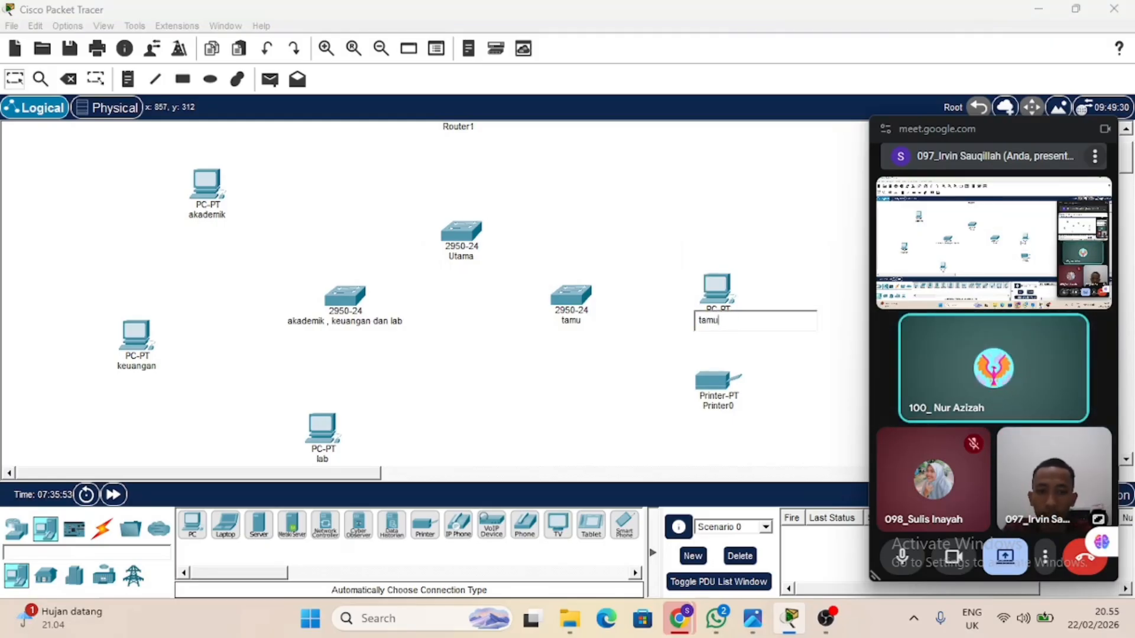
{"action": "type", "text": "1"}
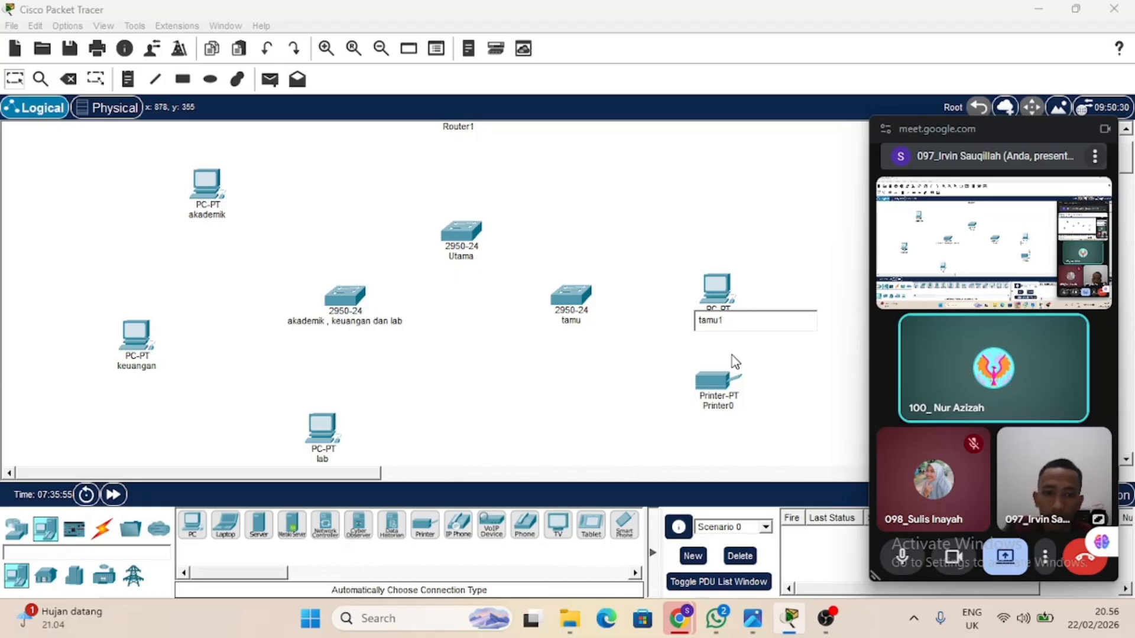
{"action": "key", "text": "Return"}
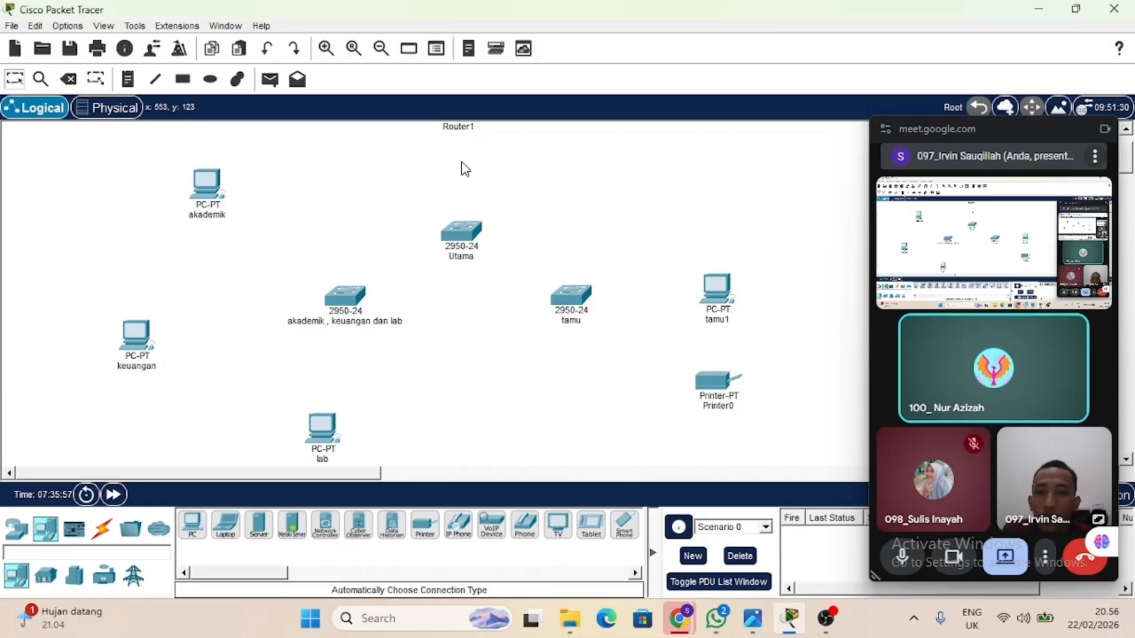
Connect the router's FastEthernet0/0 to FastEthernet0/1 on the "Utama" switch with a copper straight-through cable.
{"action": "scroll", "coordinate": [465, 170], "scroll_direction": "up", "scroll_amount": 1}
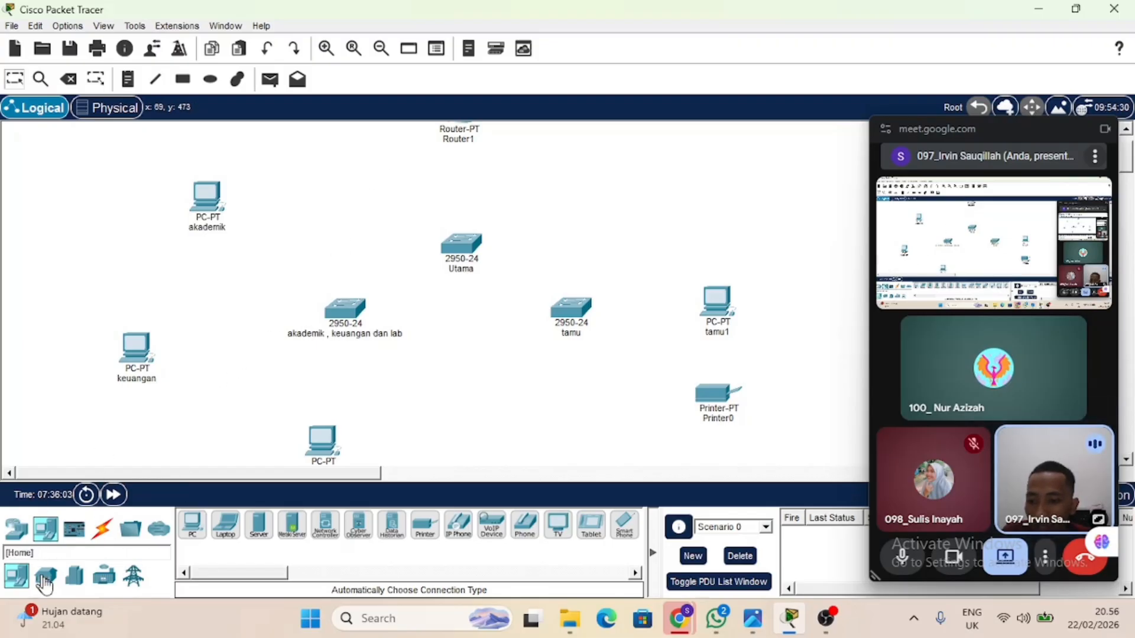
{"action": "left_click", "coordinate": [107, 529]}
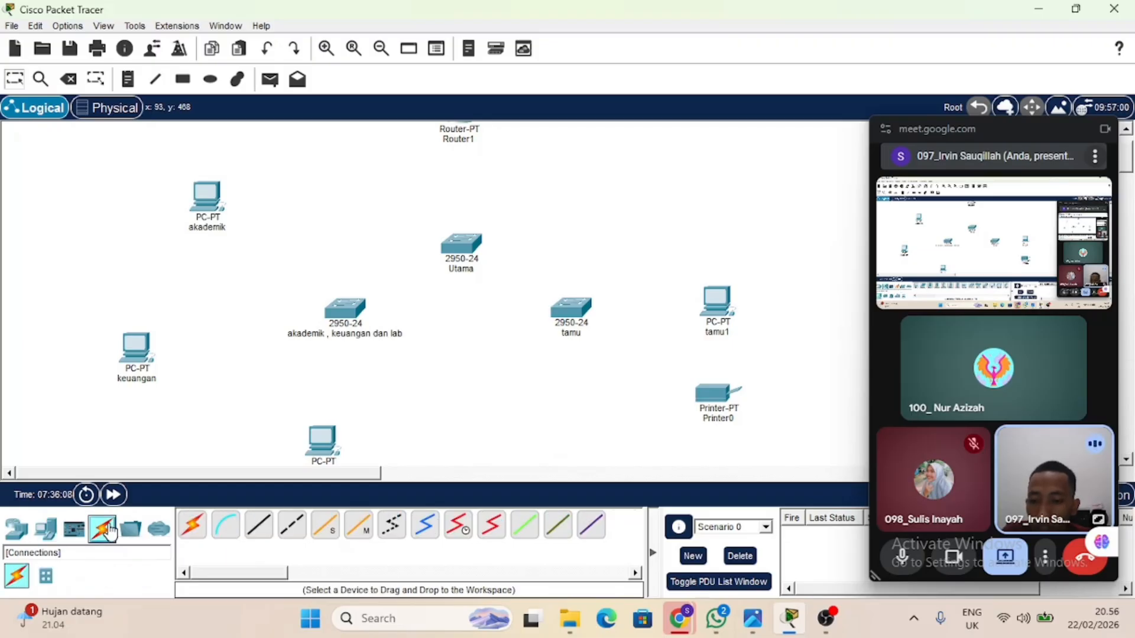
{"action": "left_click", "coordinate": [273, 527]}
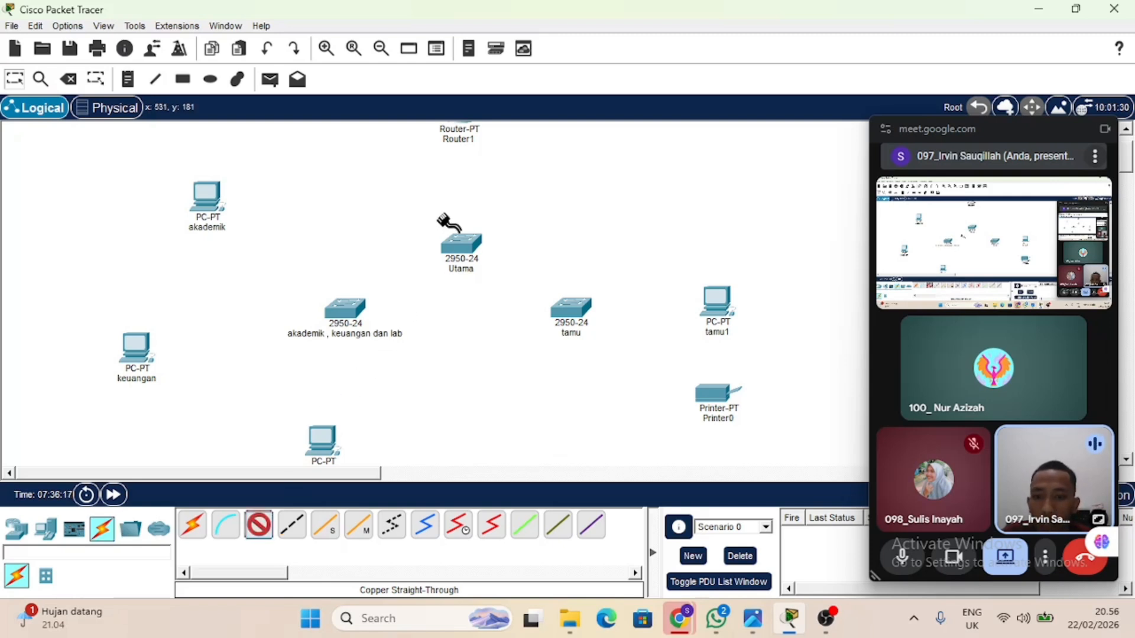
{"action": "scroll", "coordinate": [458, 159], "scroll_direction": "up", "scroll_amount": 2}
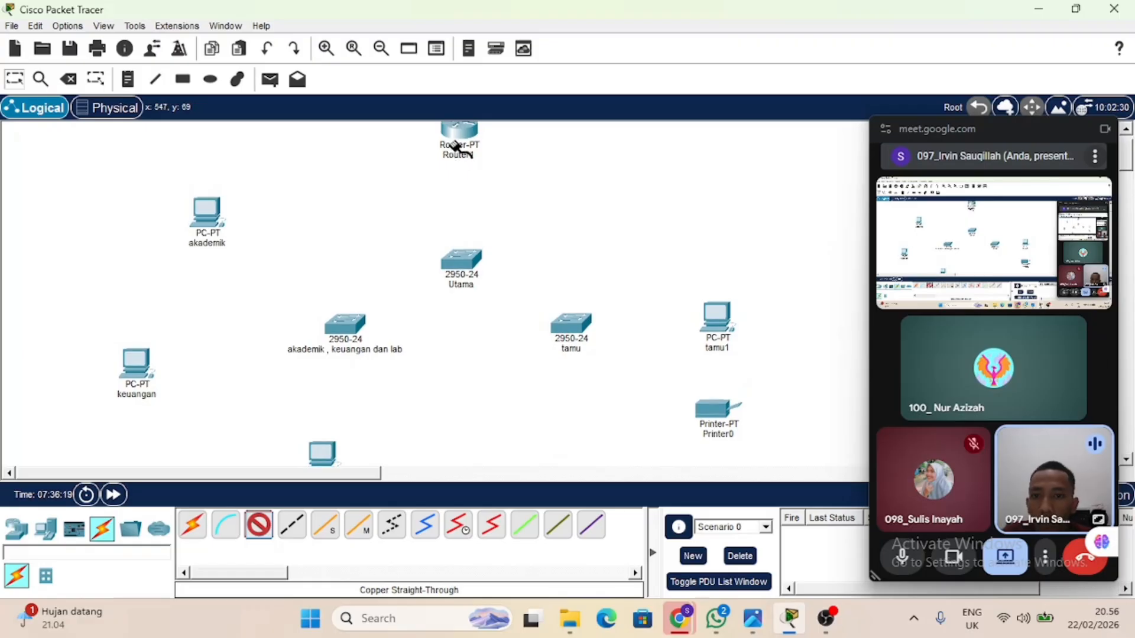
{"action": "left_click", "coordinate": [460, 137]}
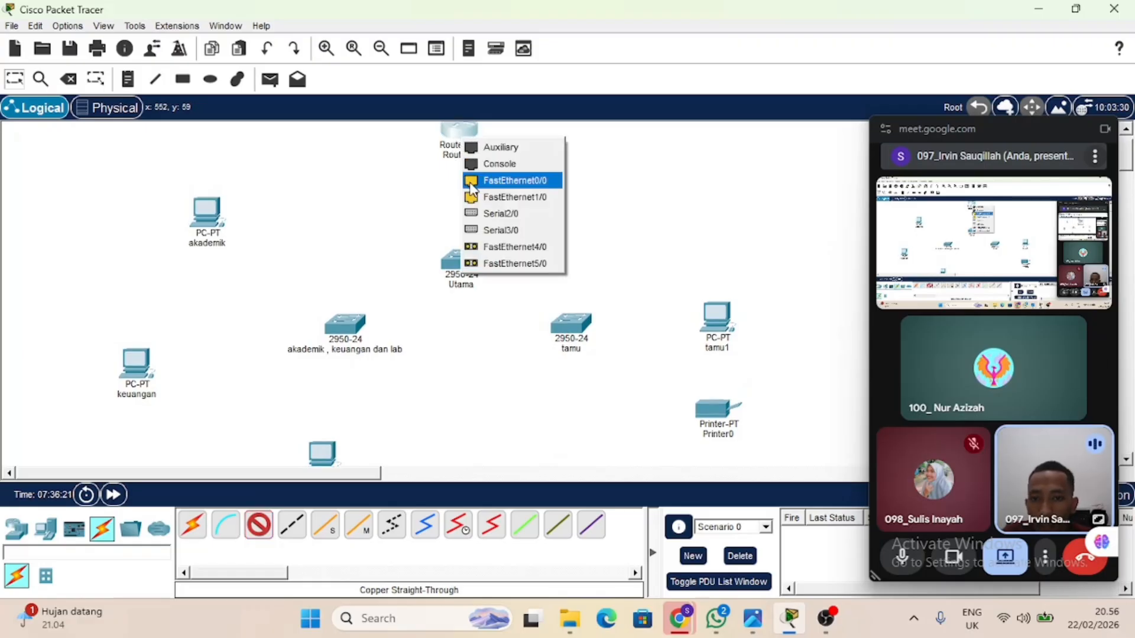
{"action": "left_click", "coordinate": [468, 180]}
{"action": "left_click", "coordinate": [462, 265]}
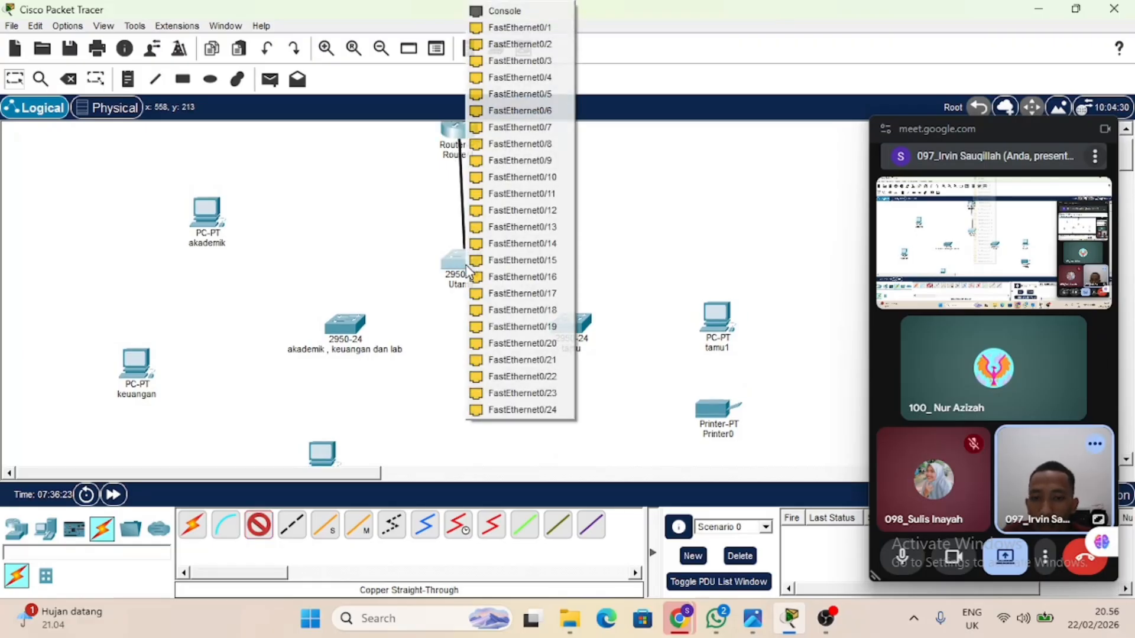
{"action": "left_click", "coordinate": [507, 28]}
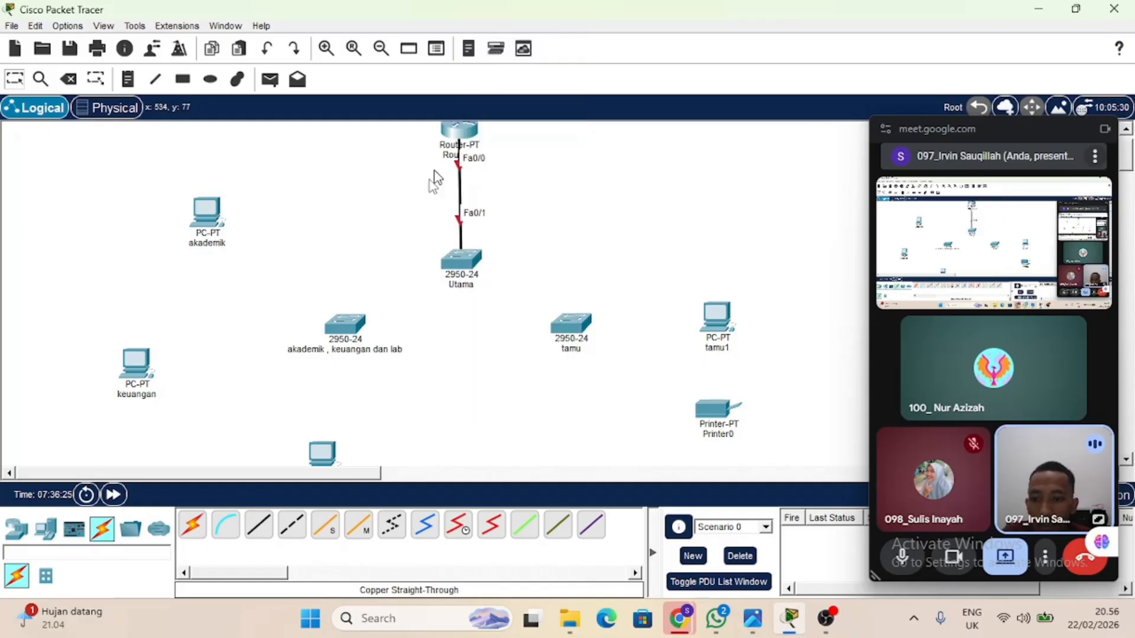
Link FastEthernet0/1 on the "akademik , keuangan dan lab" switch to FastEthernet0/2 on the "Utama" switch with a copper cross-over cable.
{"action": "left_click", "coordinate": [267, 536]}
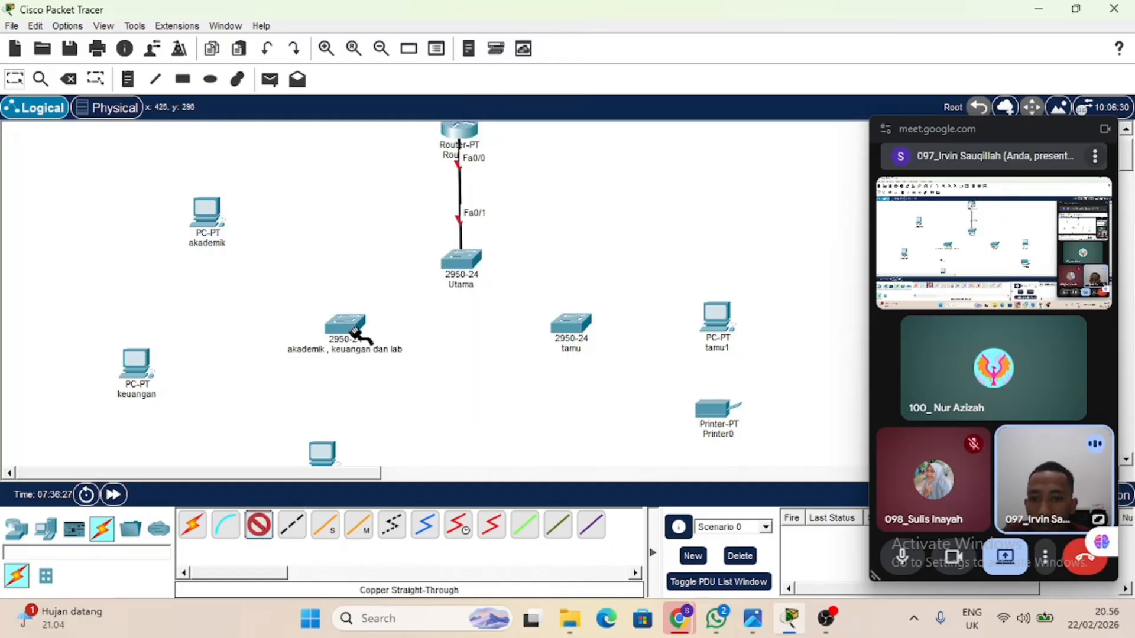
{"action": "left_click", "coordinate": [260, 525]}
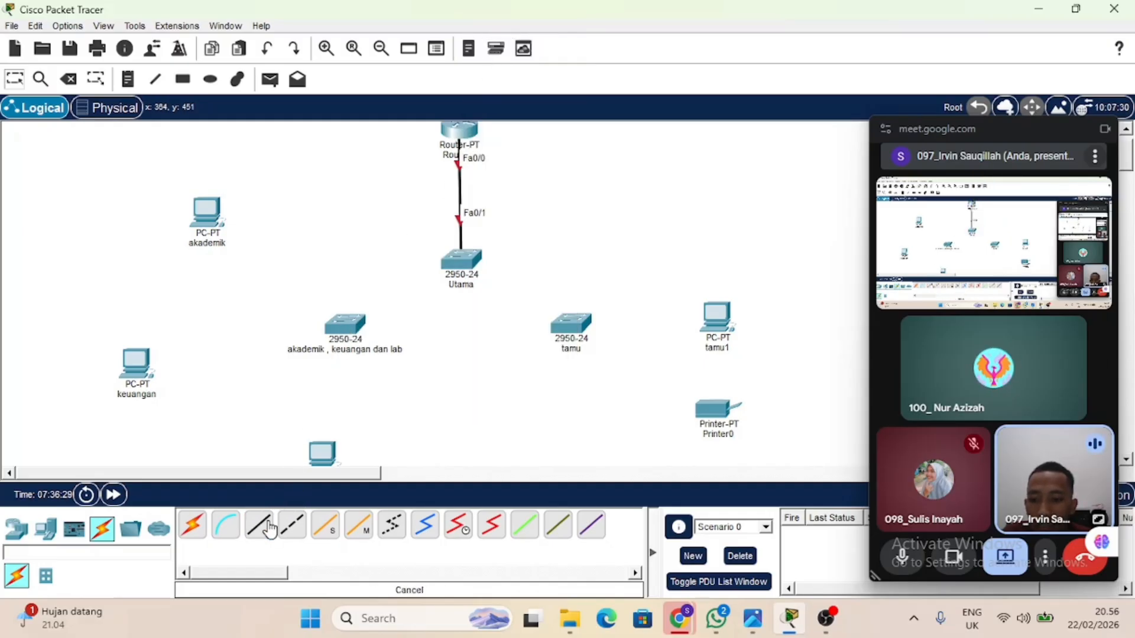
{"action": "left_click", "coordinate": [295, 536]}
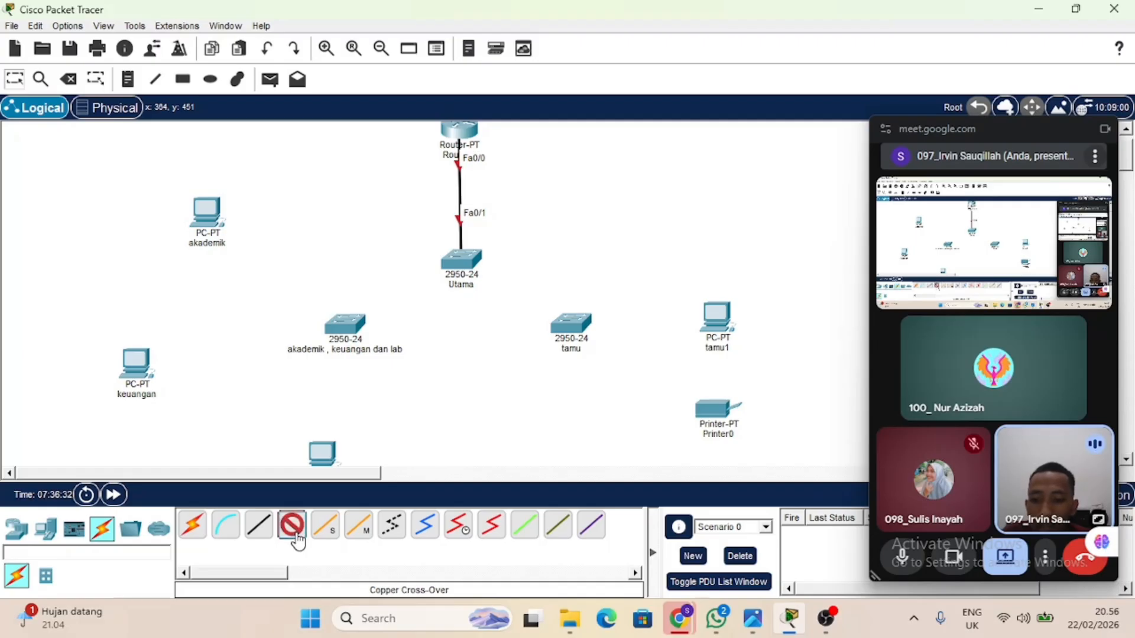
{"action": "left_click", "coordinate": [347, 331]}
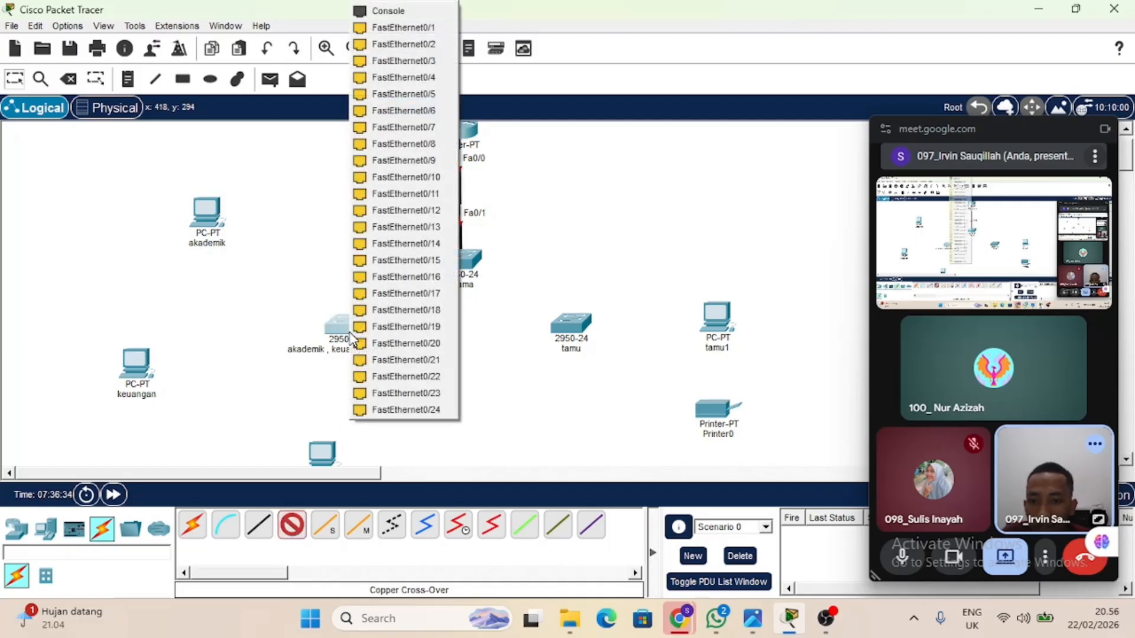
{"action": "left_click", "coordinate": [428, 33]}
{"action": "left_click", "coordinate": [458, 263]}
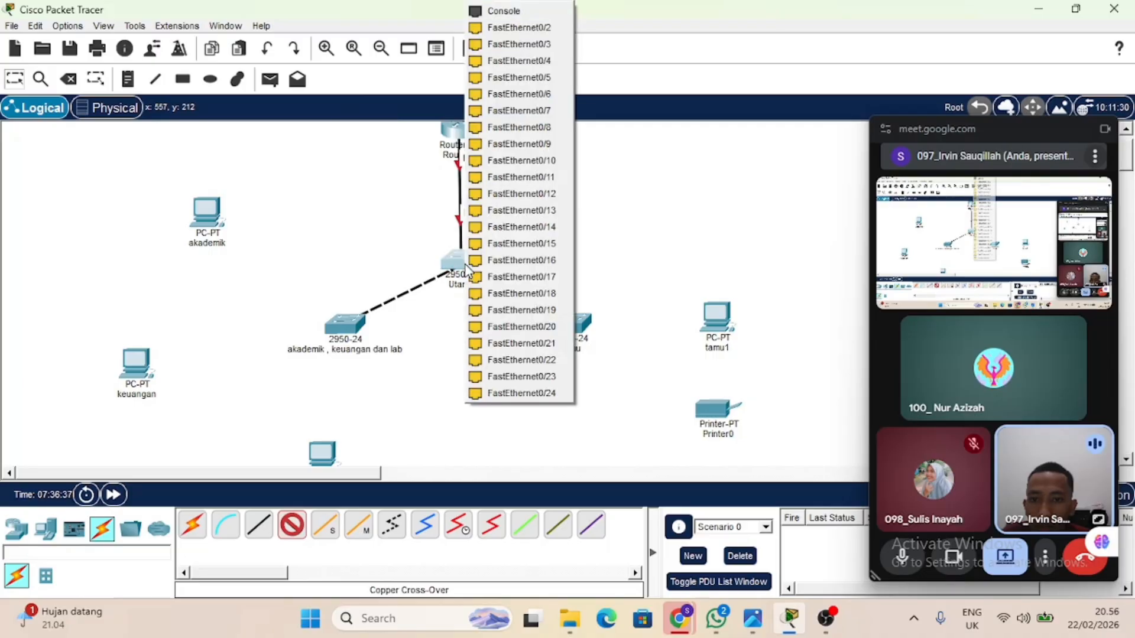
{"action": "left_click", "coordinate": [514, 27]}
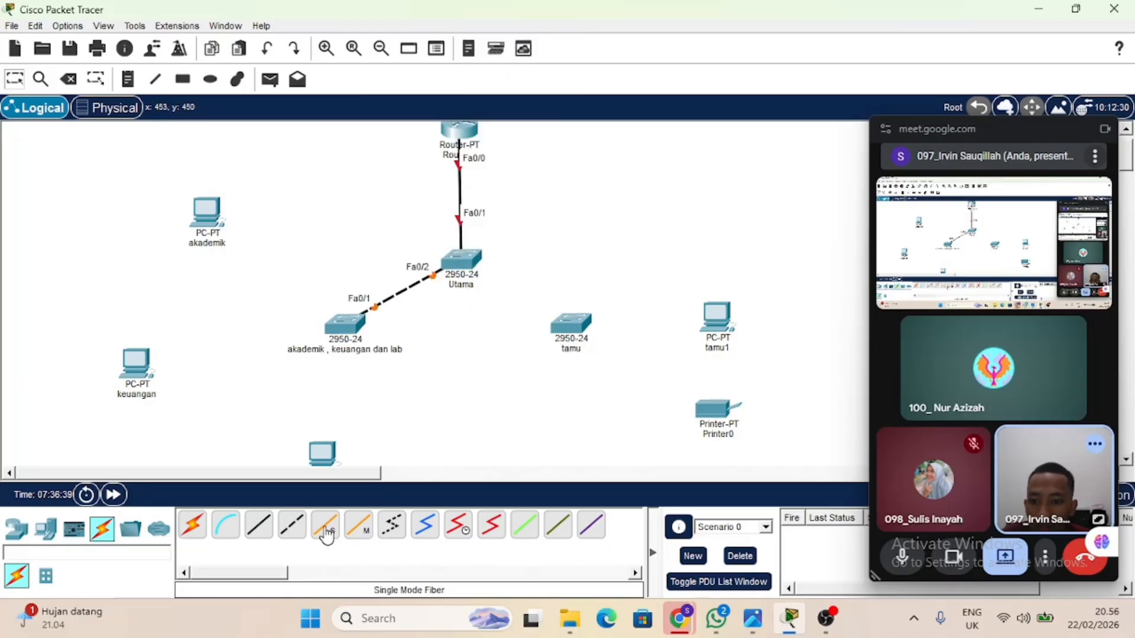
Link FastEthernet0/3 on the "Utama" switch to FastEthernet0/1 on the "tamu" switch with a copper cross-over cable.
{"action": "left_click", "coordinate": [294, 527]}
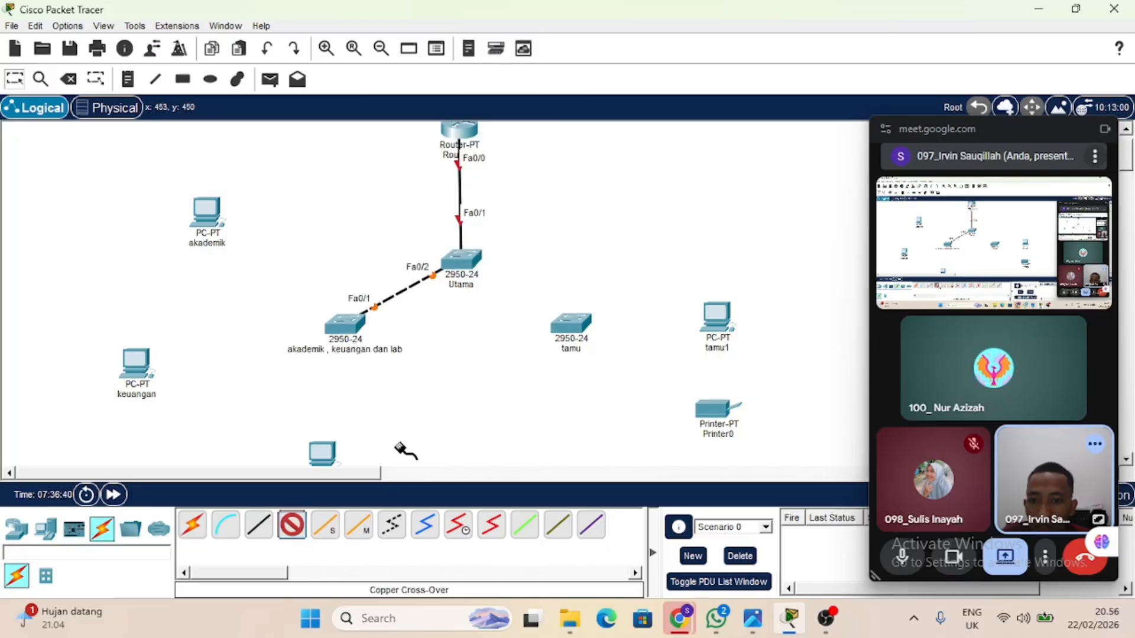
{"action": "left_click", "coordinate": [463, 255]}
{"action": "left_click", "coordinate": [543, 29]}
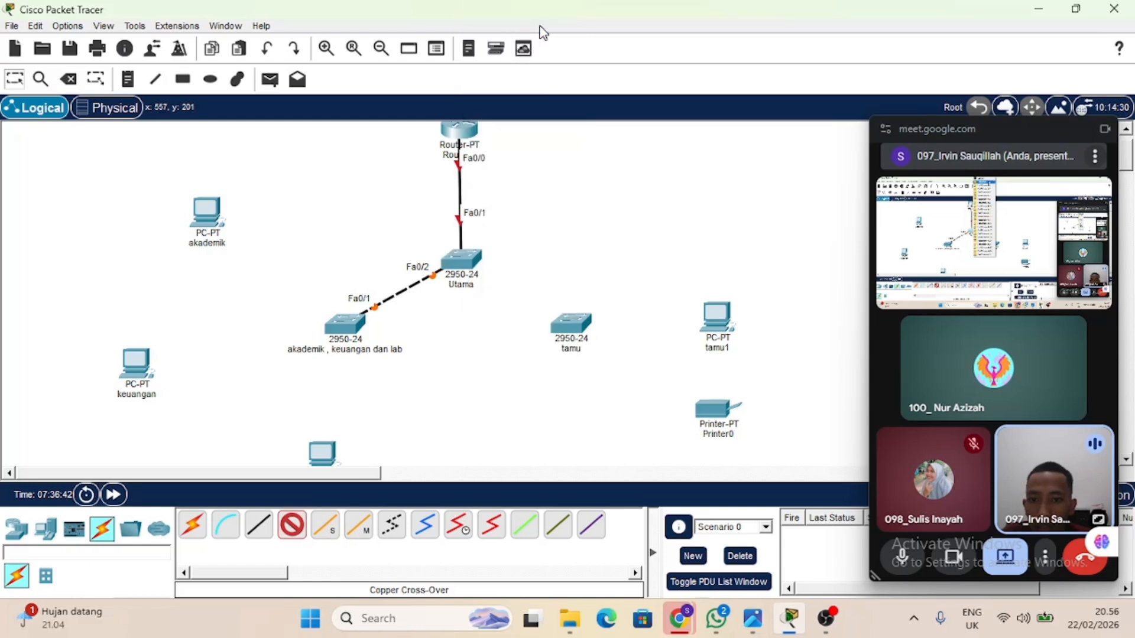
{"action": "left_click", "coordinate": [569, 322]}
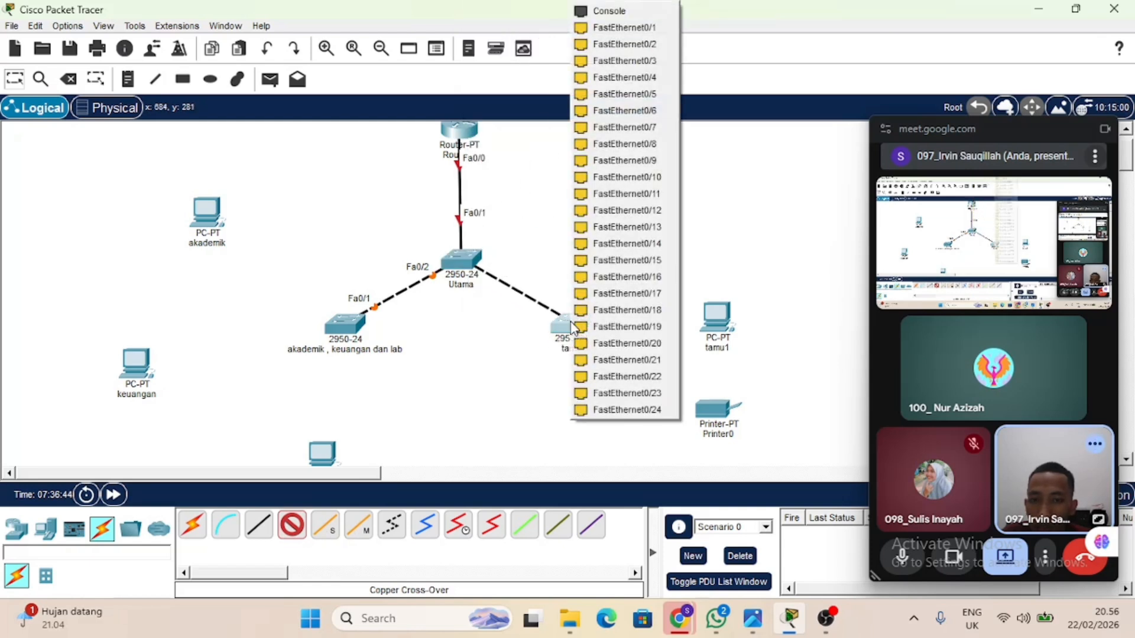
{"action": "left_click", "coordinate": [609, 30]}
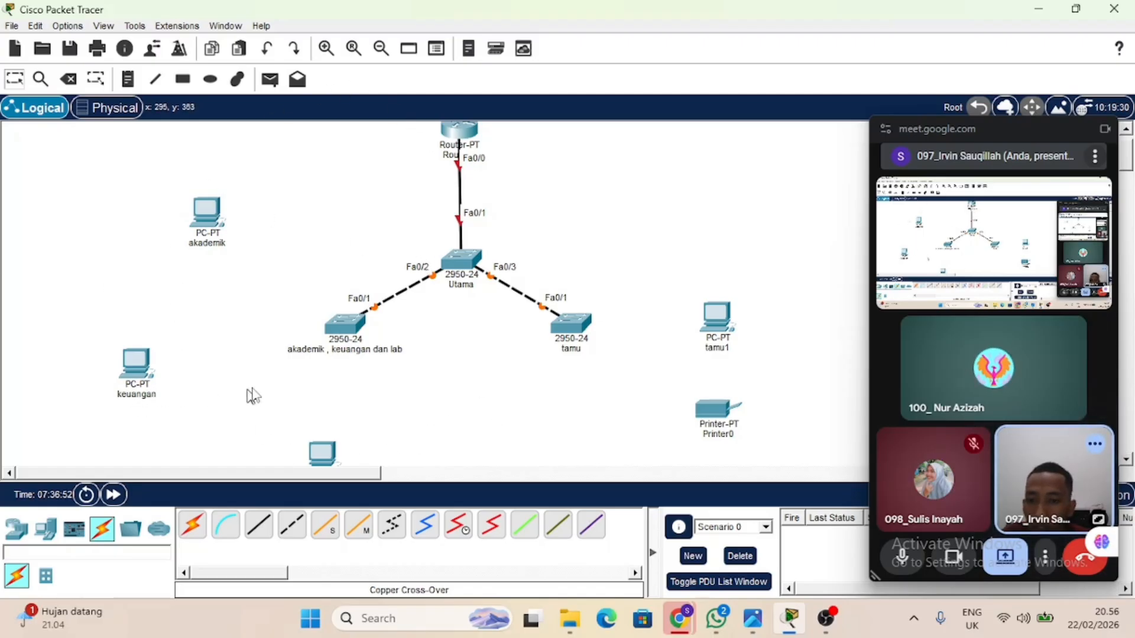
Connect the "akademik" PC's FastEthernet0 to FastEthernet0/2 on the "akademik , keuangan dan lab" switch with a copper cross-over cable.
{"action": "left_click", "coordinate": [292, 525]}
{"action": "left_click", "coordinate": [209, 211]}
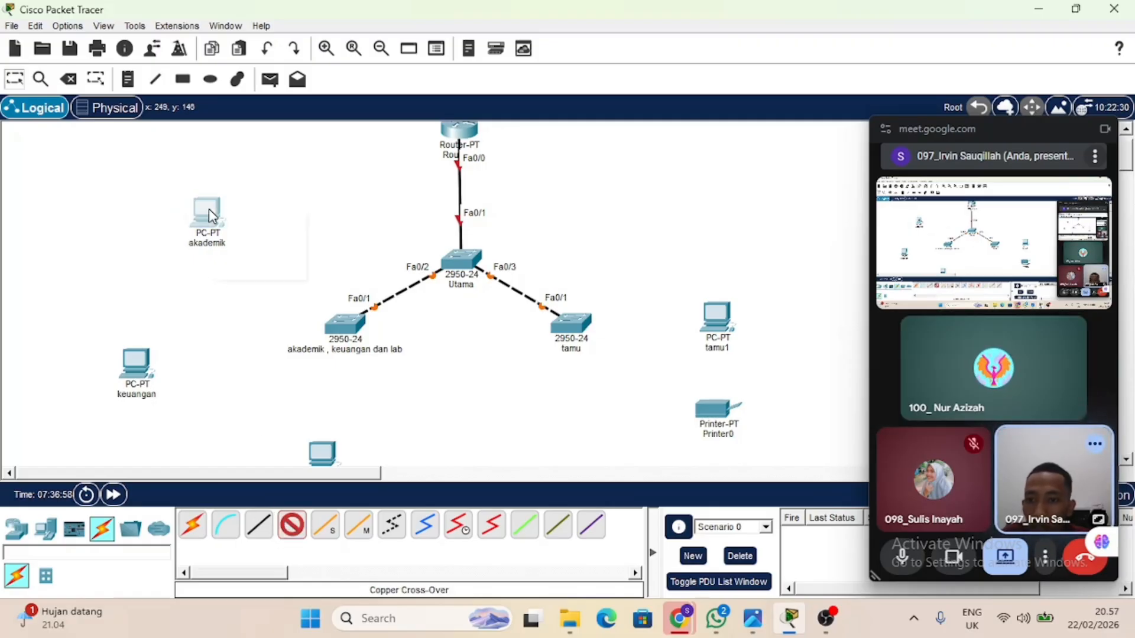
{"action": "left_click", "coordinate": [260, 269]}
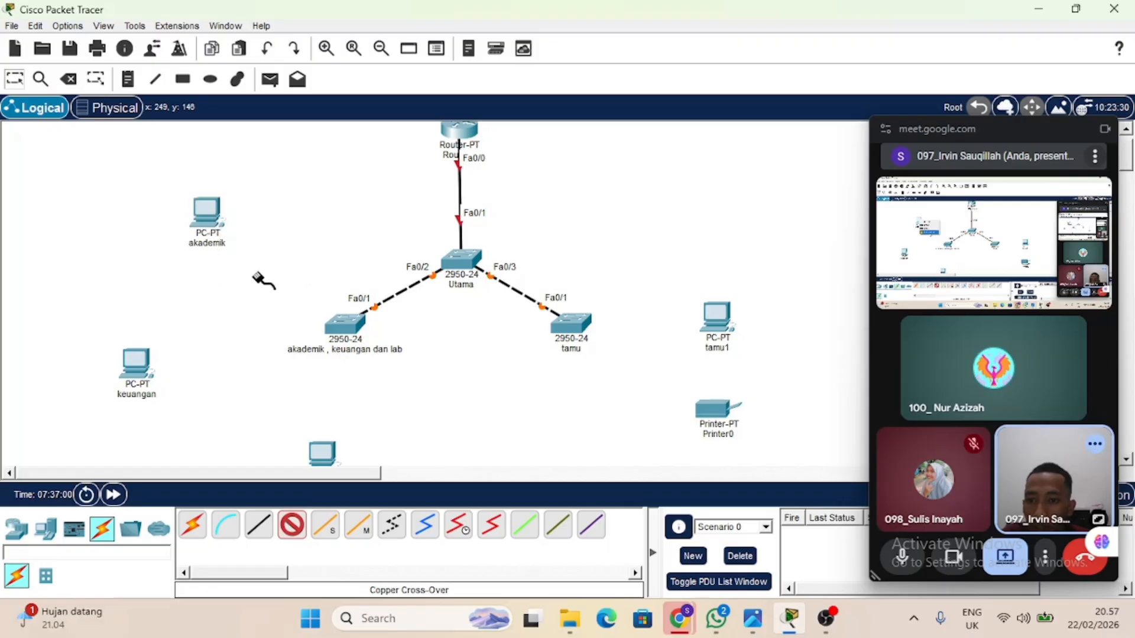
{"action": "left_click", "coordinate": [343, 324]}
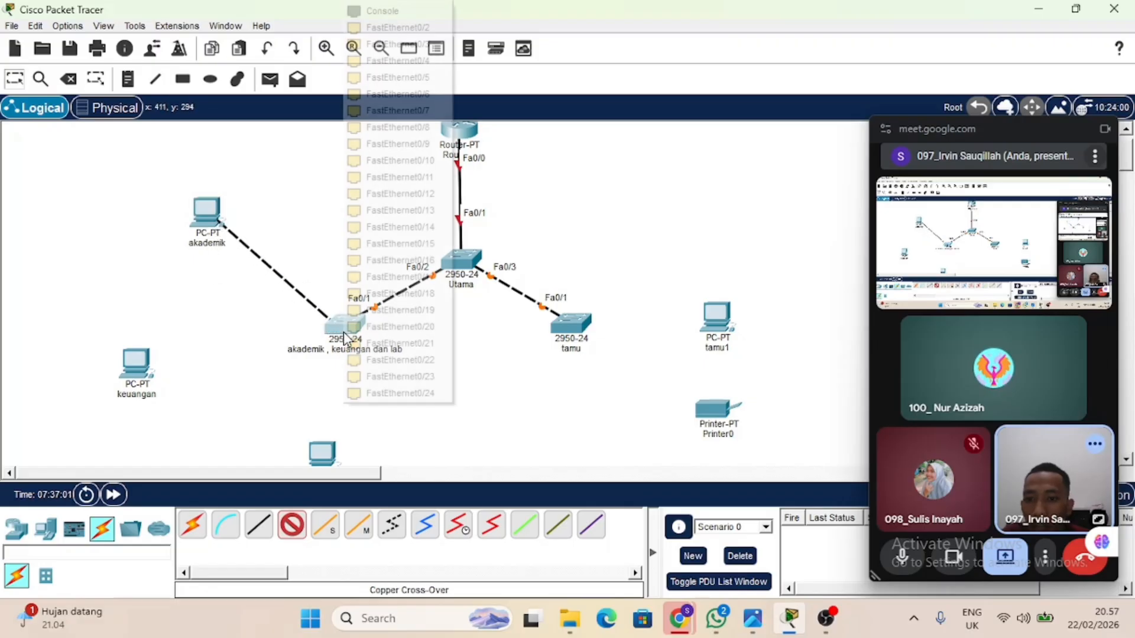
{"action": "left_click", "coordinate": [411, 30]}
{"action": "left_click", "coordinate": [291, 525]}
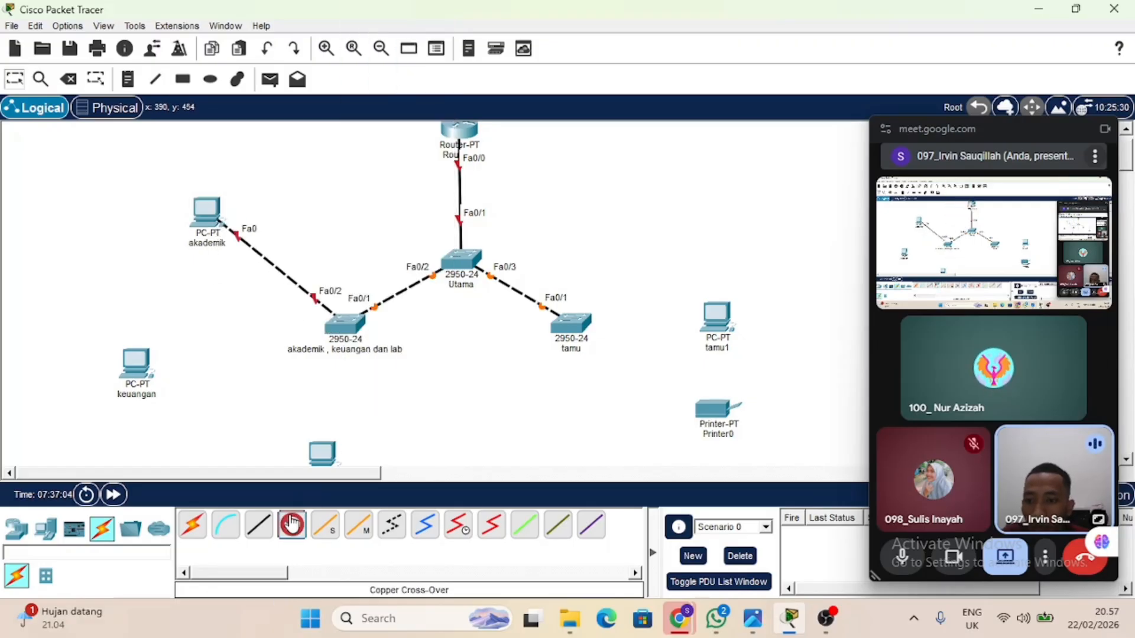
{"action": "left_click", "coordinate": [133, 369]}
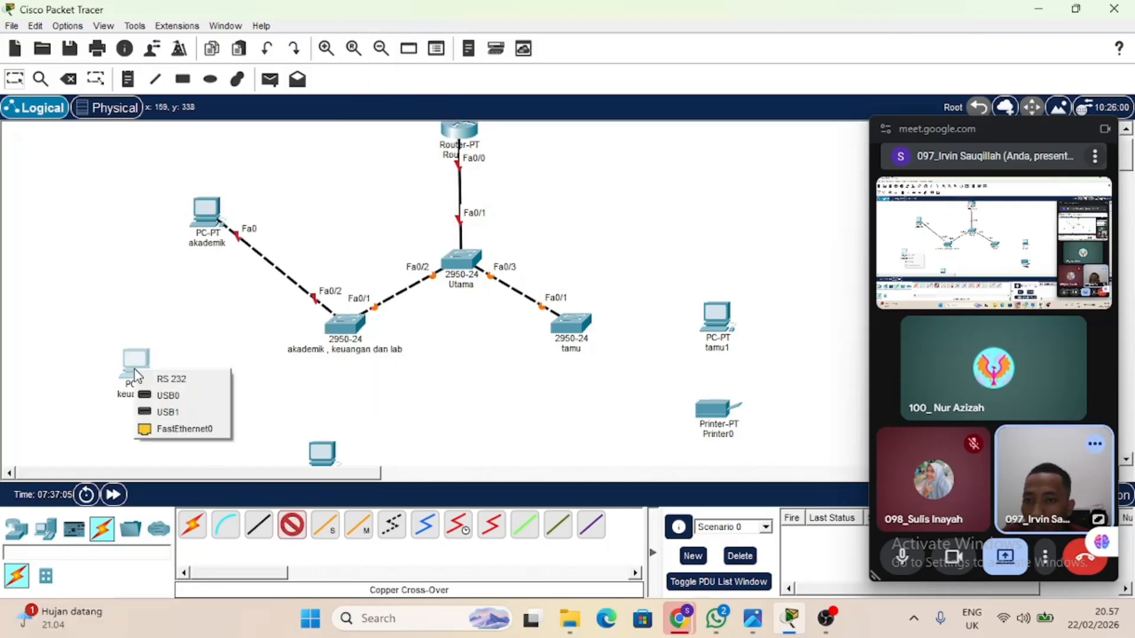
{"action": "left_click", "coordinate": [180, 428]}
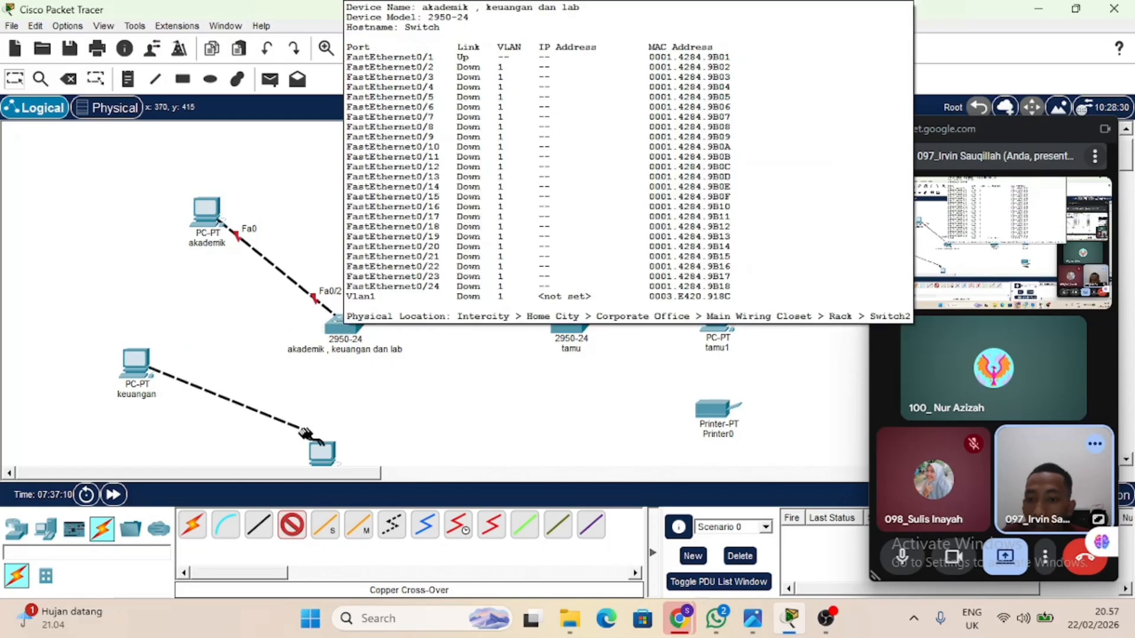
{"action": "left_click", "coordinate": [292, 525]}
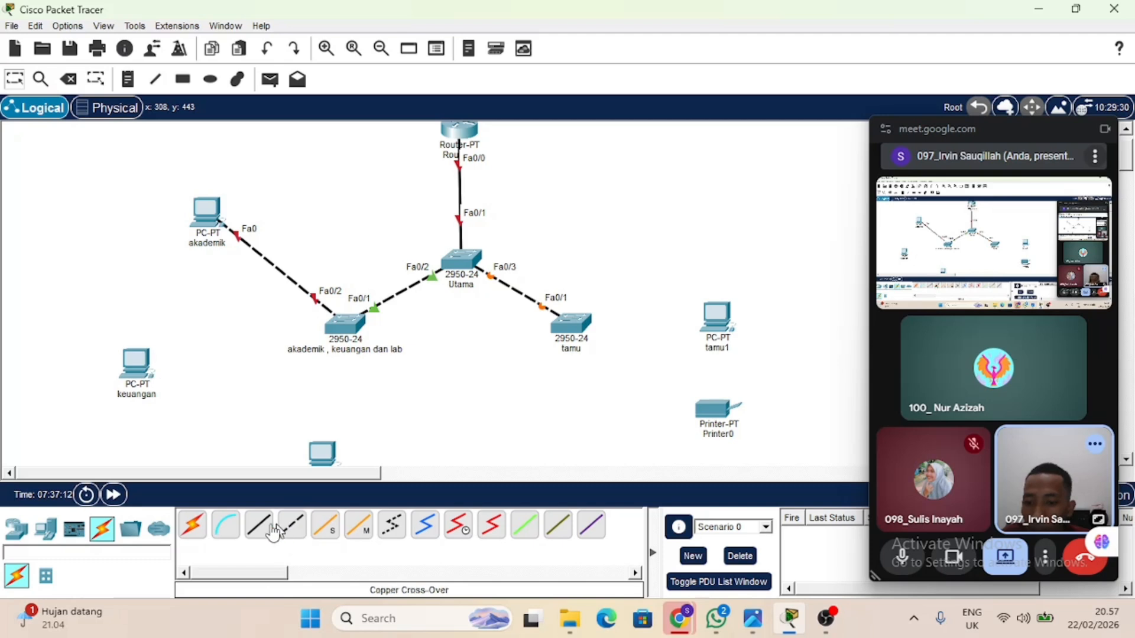
Delete the cross-over cable between the "akademik" PC and its switch.
{"action": "left_click", "coordinate": [69, 79]}
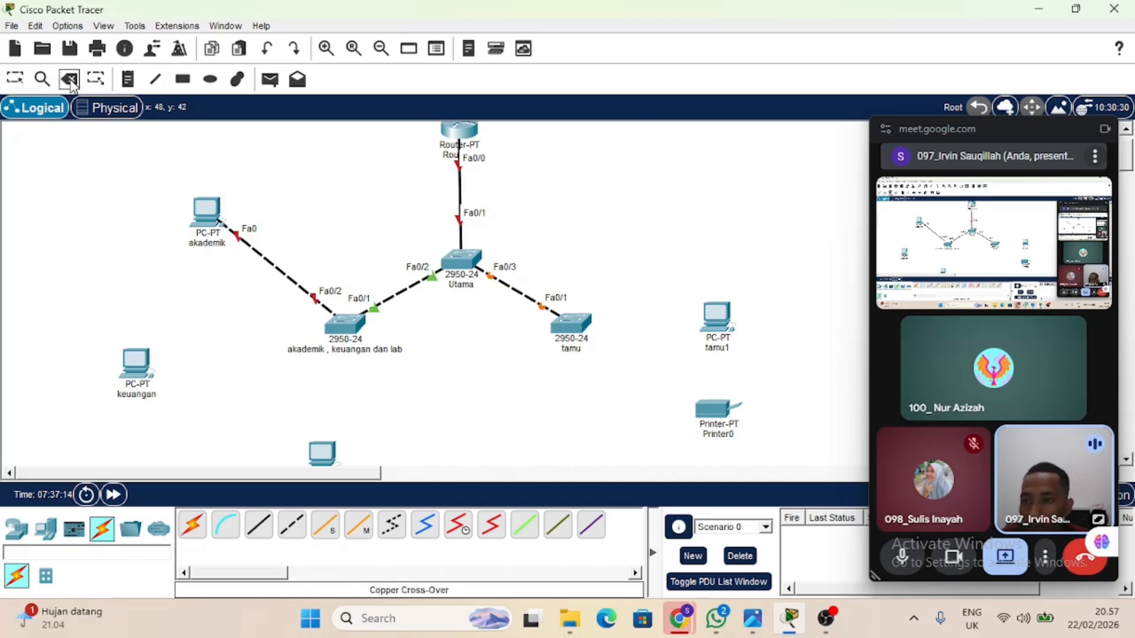
{"action": "left_click", "coordinate": [275, 266]}
{"action": "left_click", "coordinate": [21, 83]}
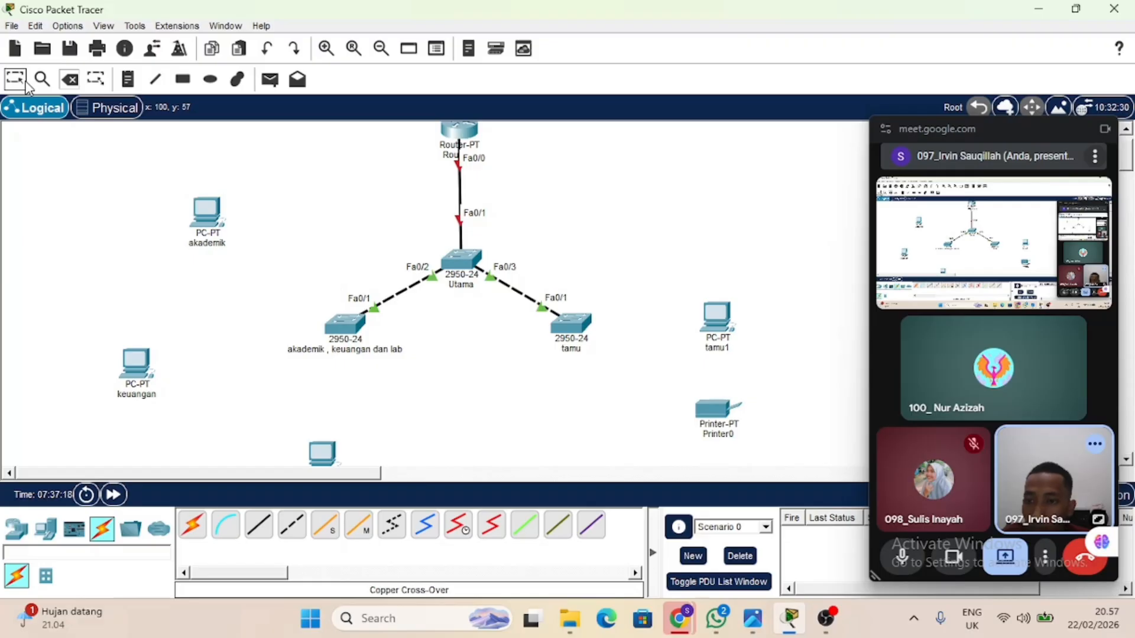
Connect the "akademik" PC's FastEthernet0 to FastEthernet0/2 on the "akademik , keuangan dan lab" switch with a copper straight-through cable.
{"action": "left_click", "coordinate": [258, 524]}
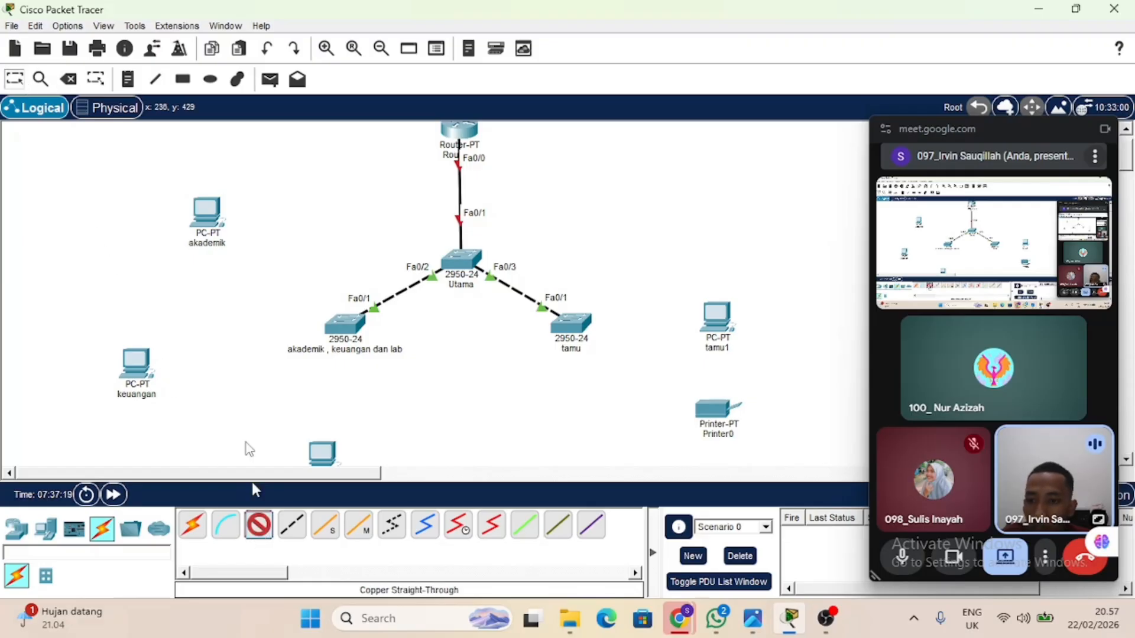
{"action": "left_click", "coordinate": [212, 218]}
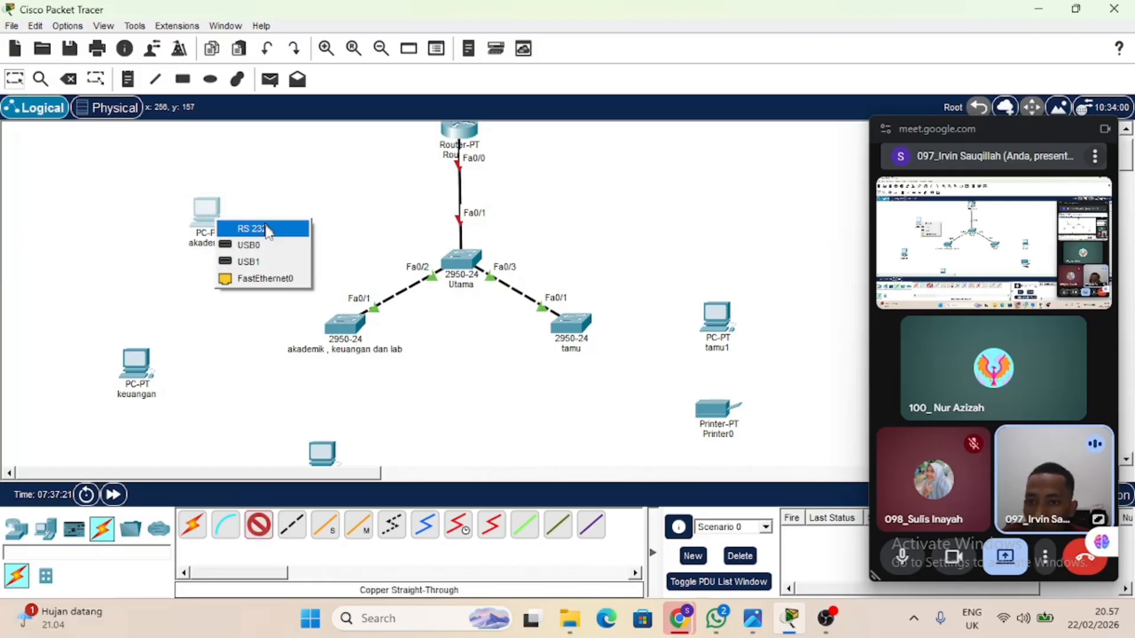
{"action": "left_click", "coordinate": [285, 279]}
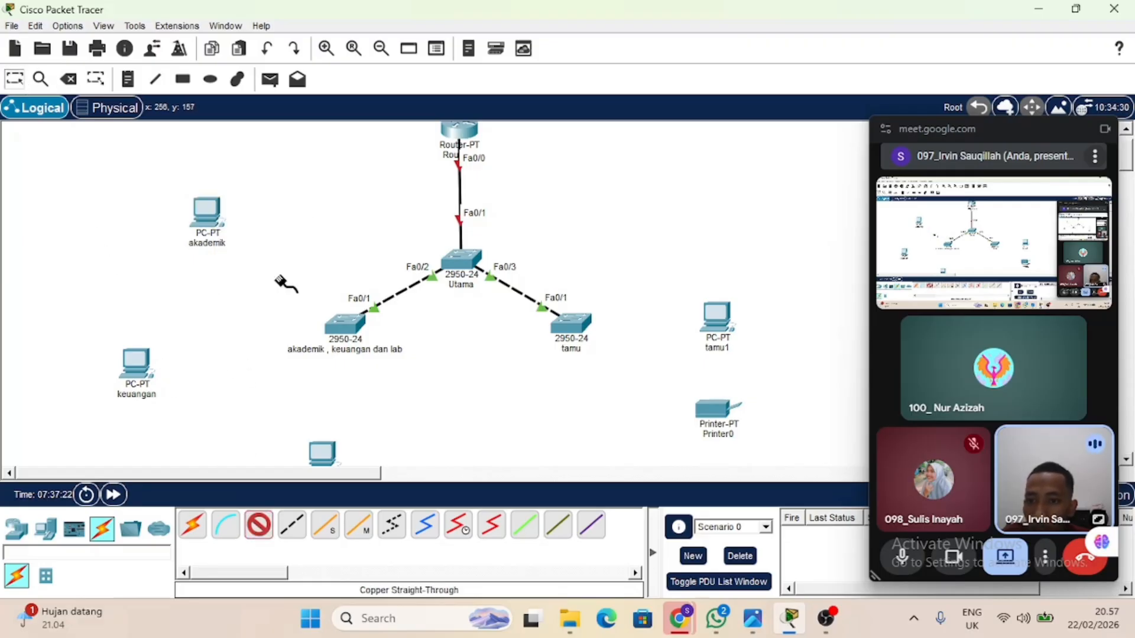
{"action": "left_click", "coordinate": [345, 324]}
{"action": "left_click", "coordinate": [405, 26]}
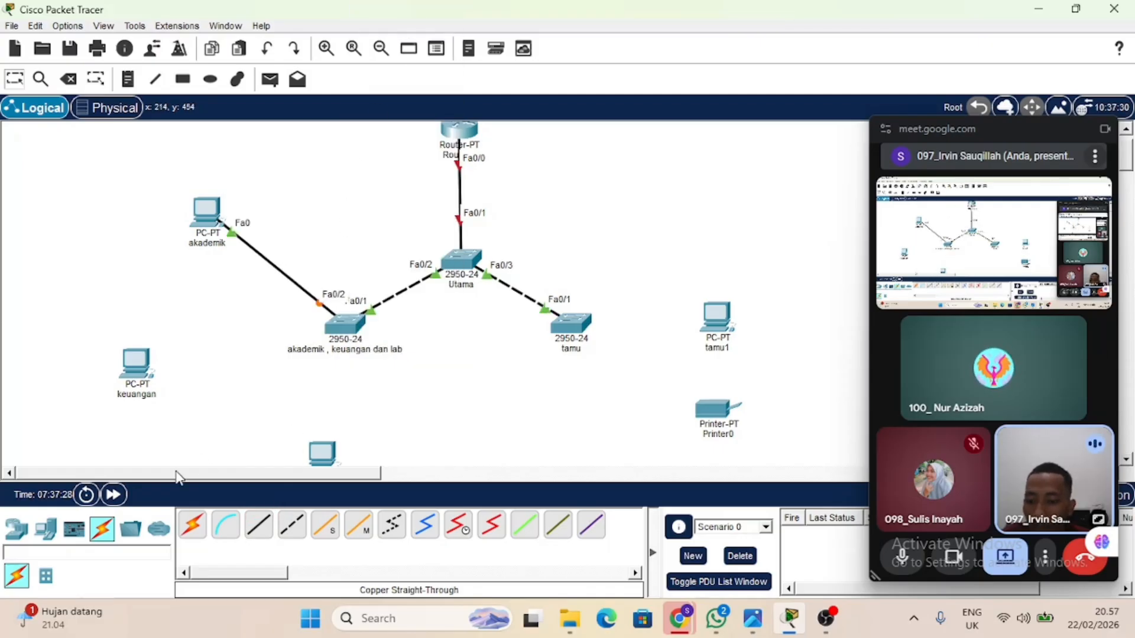
Connect the "keuangan" PC and the "lab" PC to the "akademik , keuangan dan lab" switch using automatically chosen cable types.
{"action": "left_click", "coordinate": [191, 534]}
{"action": "left_click", "coordinate": [138, 370]}
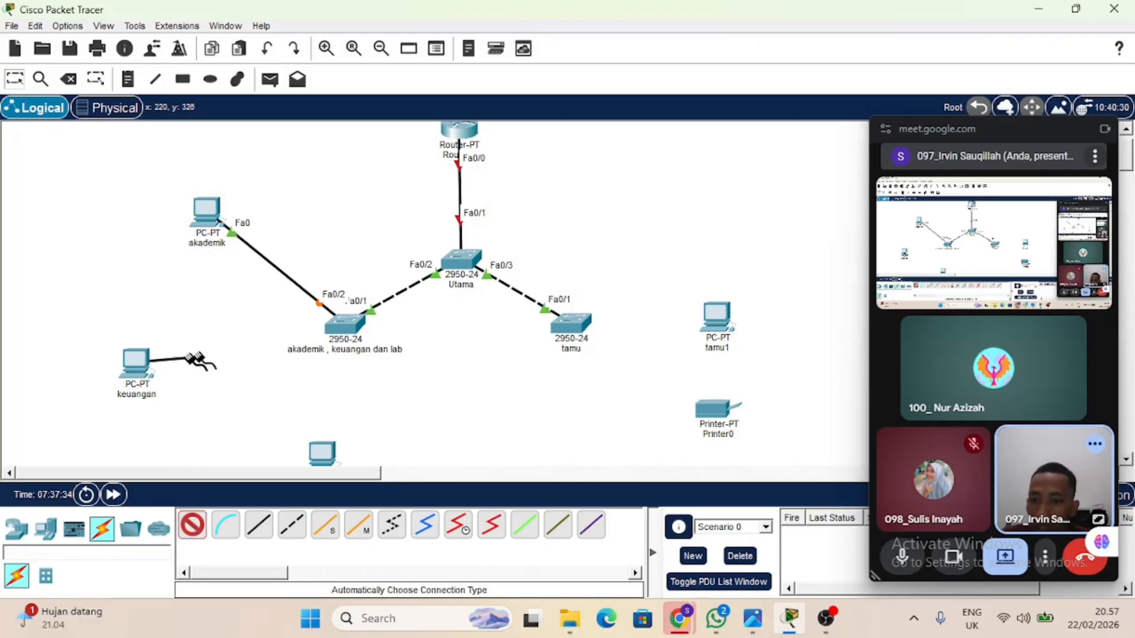
{"action": "left_click", "coordinate": [341, 325]}
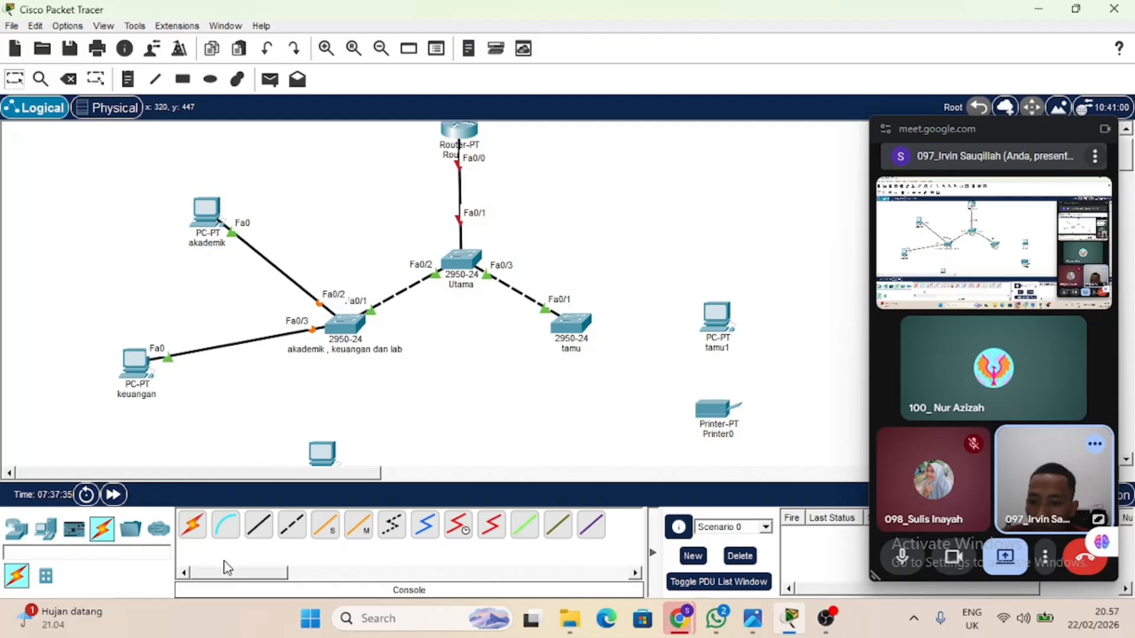
{"action": "left_click", "coordinate": [192, 524]}
{"action": "left_click", "coordinate": [311, 457]}
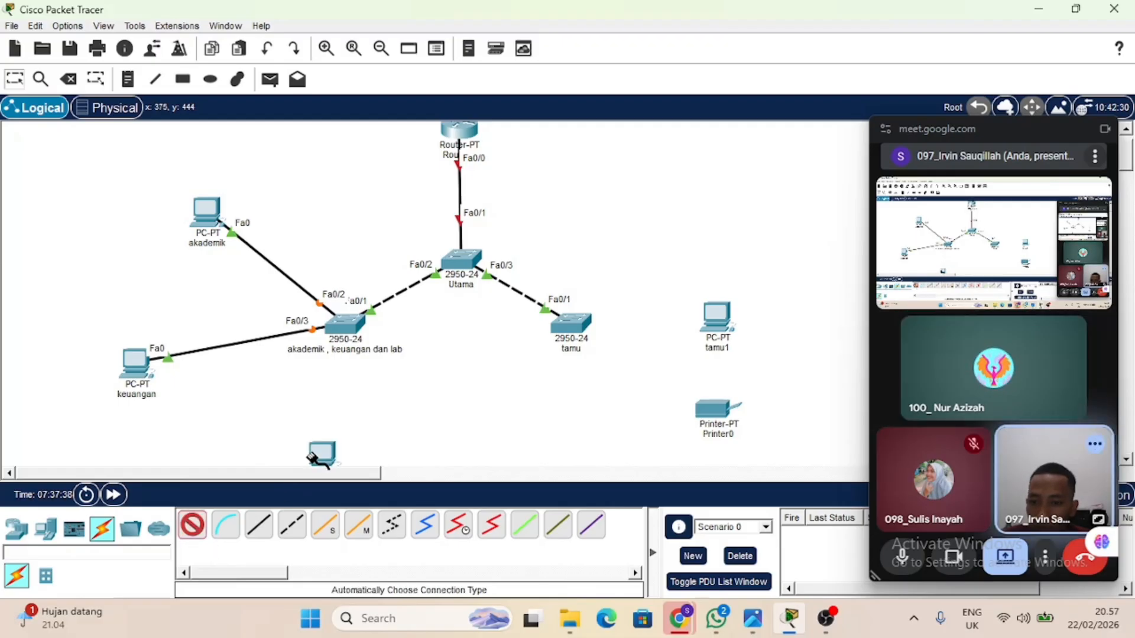
{"action": "left_click", "coordinate": [342, 324]}
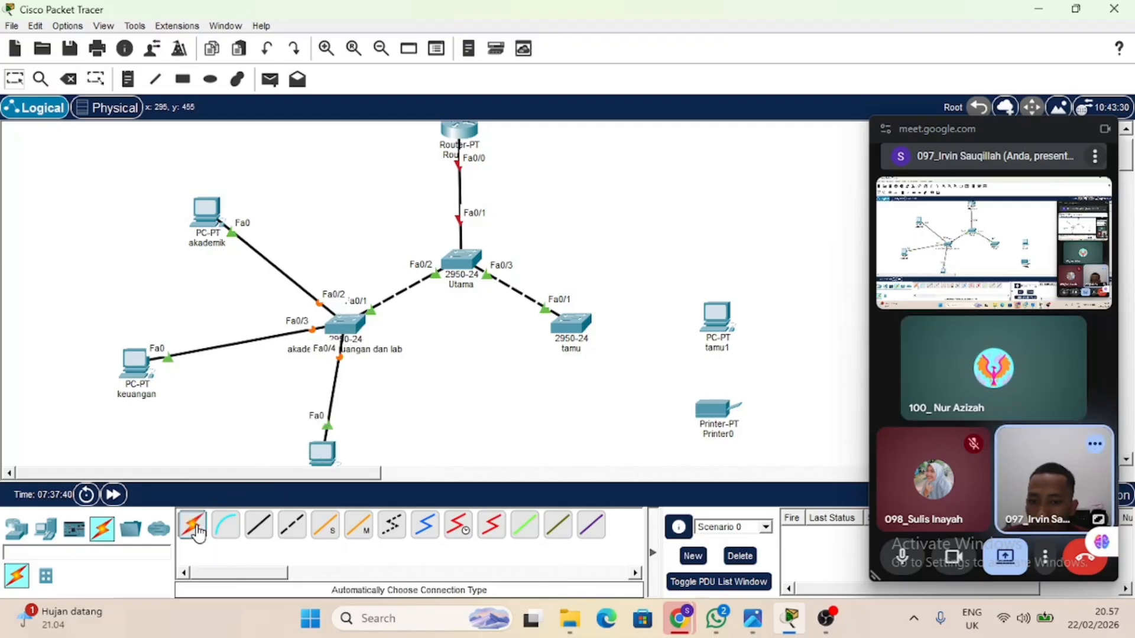
Connect the "tamu1" PC and the printer to the "tamu" switch using automatically chosen cable types.
{"action": "left_click", "coordinate": [193, 524]}
{"action": "left_click", "coordinate": [576, 327]}
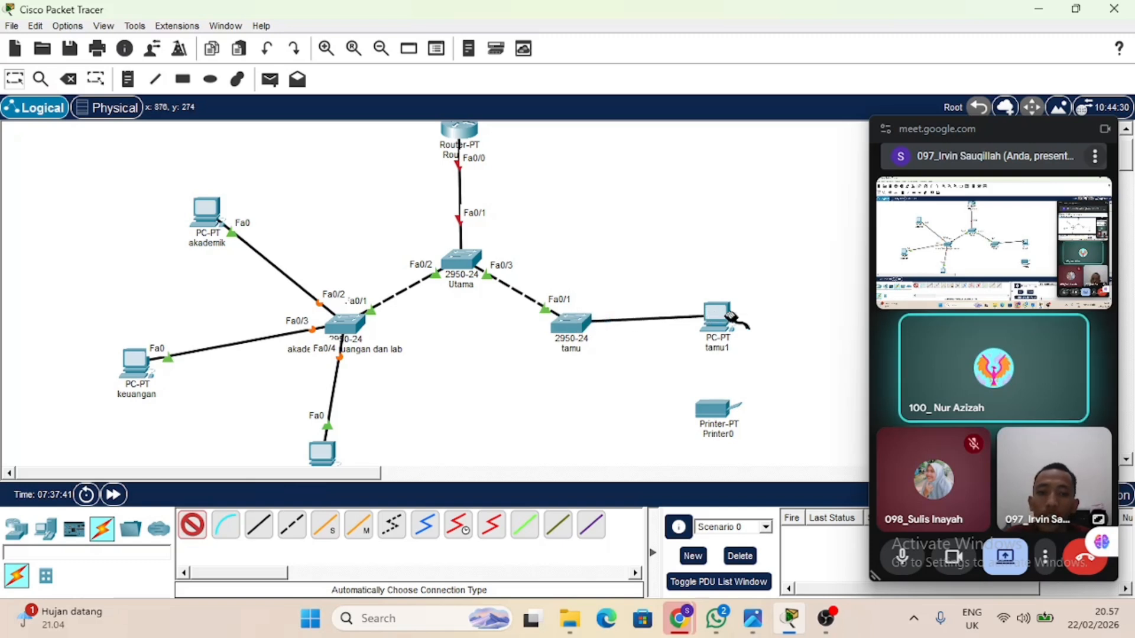
{"action": "left_click", "coordinate": [717, 316]}
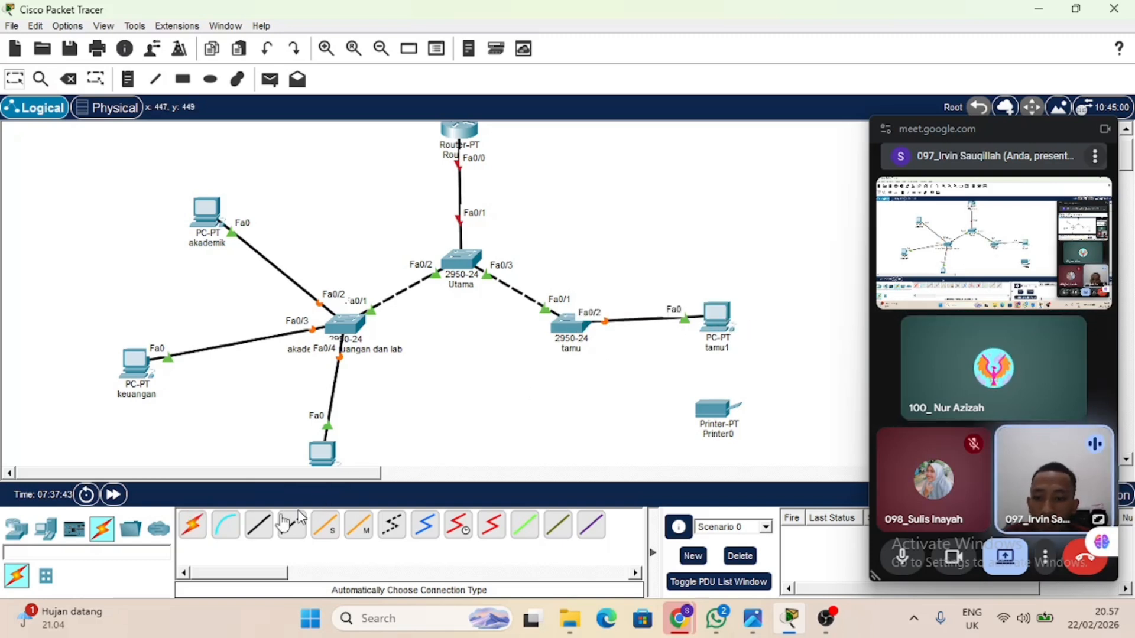
{"action": "left_click", "coordinate": [193, 525]}
{"action": "left_click", "coordinate": [574, 329]}
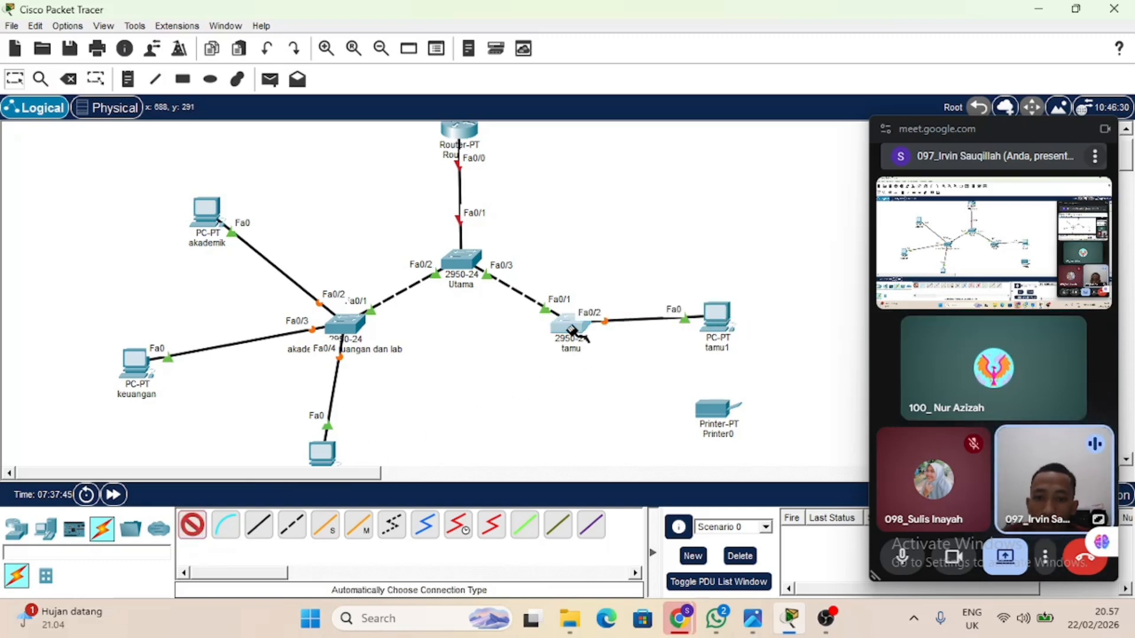
{"action": "left_click", "coordinate": [722, 415]}
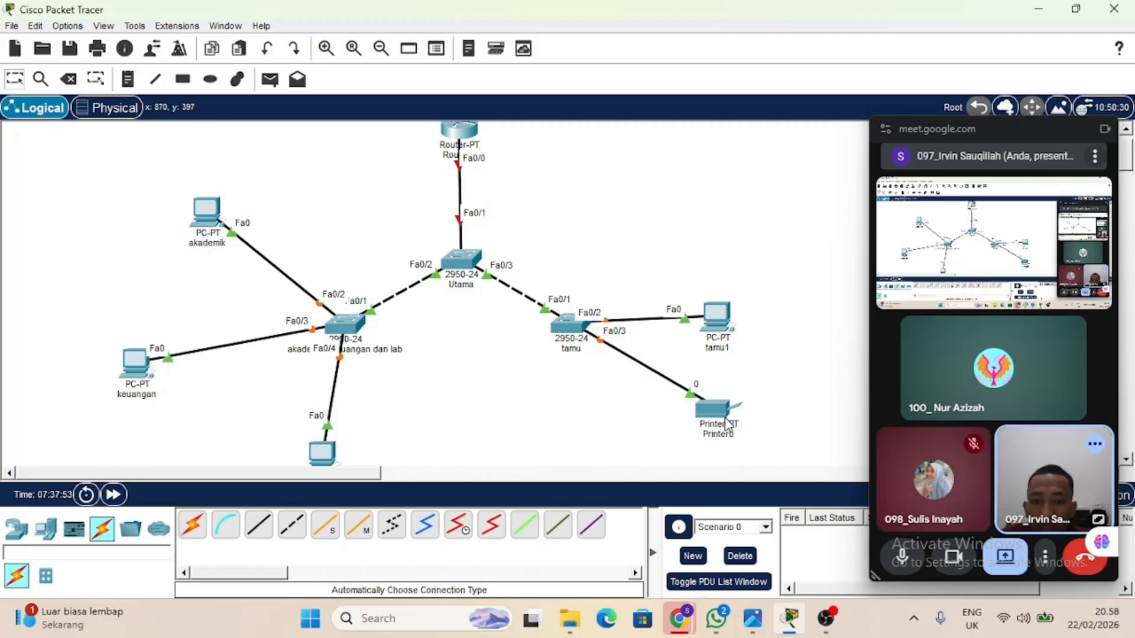
{"action": "left_click_drag", "start_coordinate": [563, 219], "coordinate": [824, 500]}
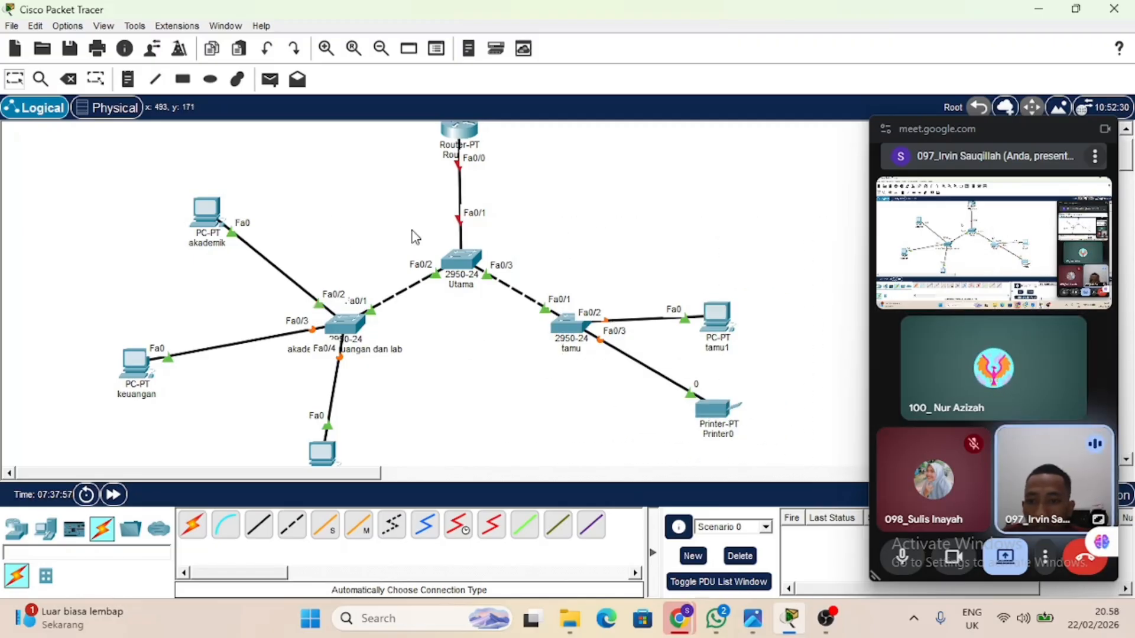
{"action": "left_click_drag", "start_coordinate": [413, 235], "coordinate": [61, 467]}
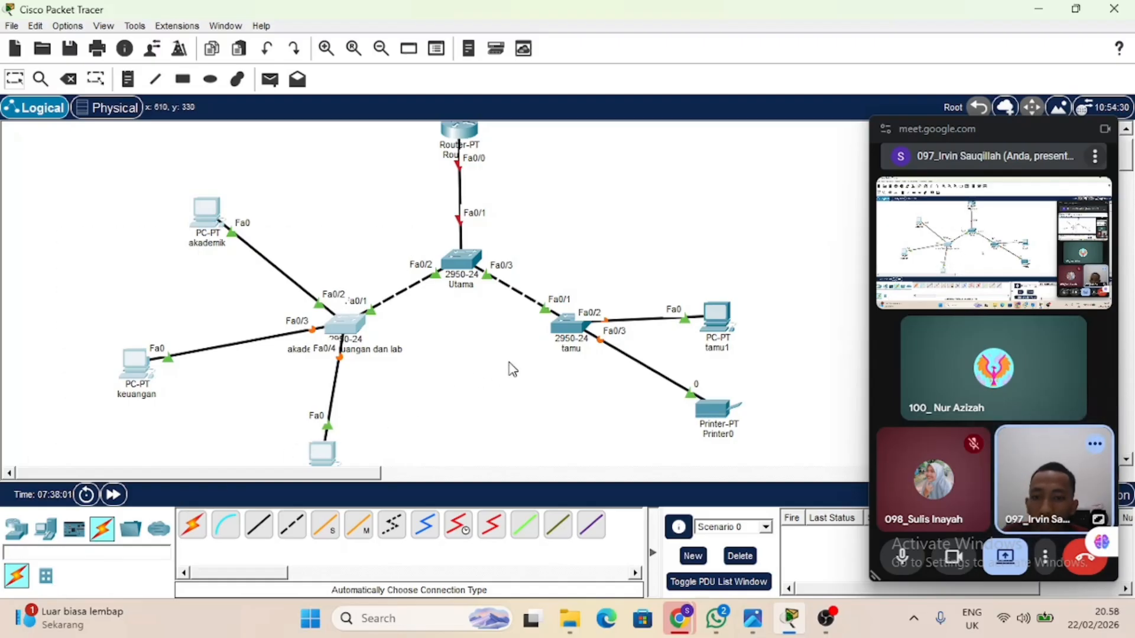
Turn on the router's FastEthernet0/0 port and check its link to the "Utama" switch in the topology.
{"action": "scroll", "coordinate": [513, 368], "scroll_direction": "up", "scroll_amount": 2}
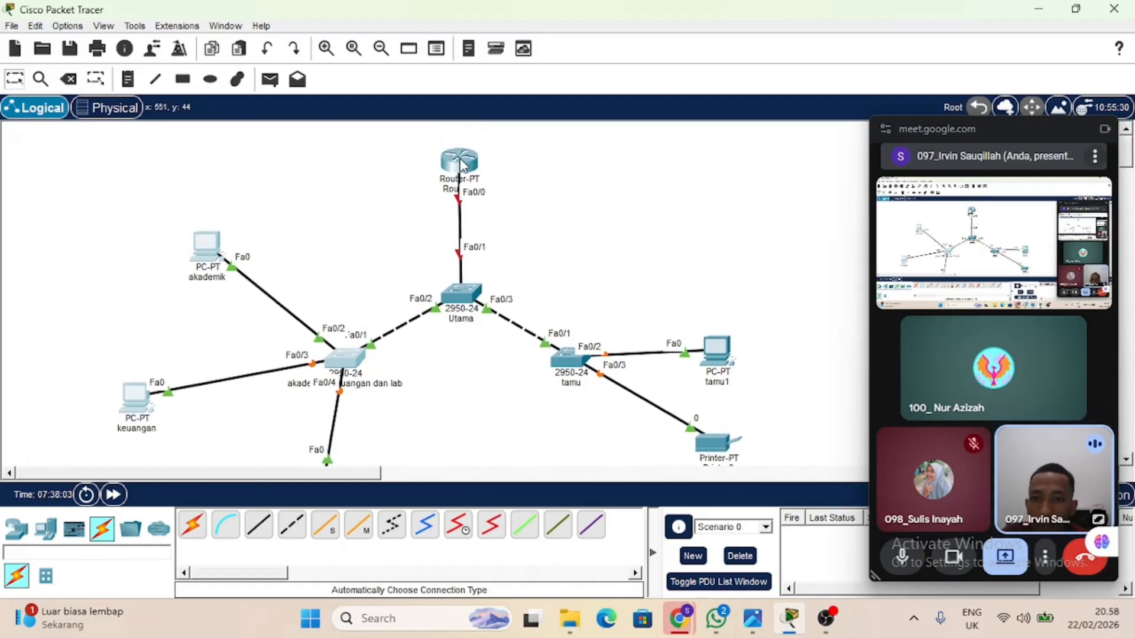
{"action": "mouse_move", "coordinate": [461, 165]}
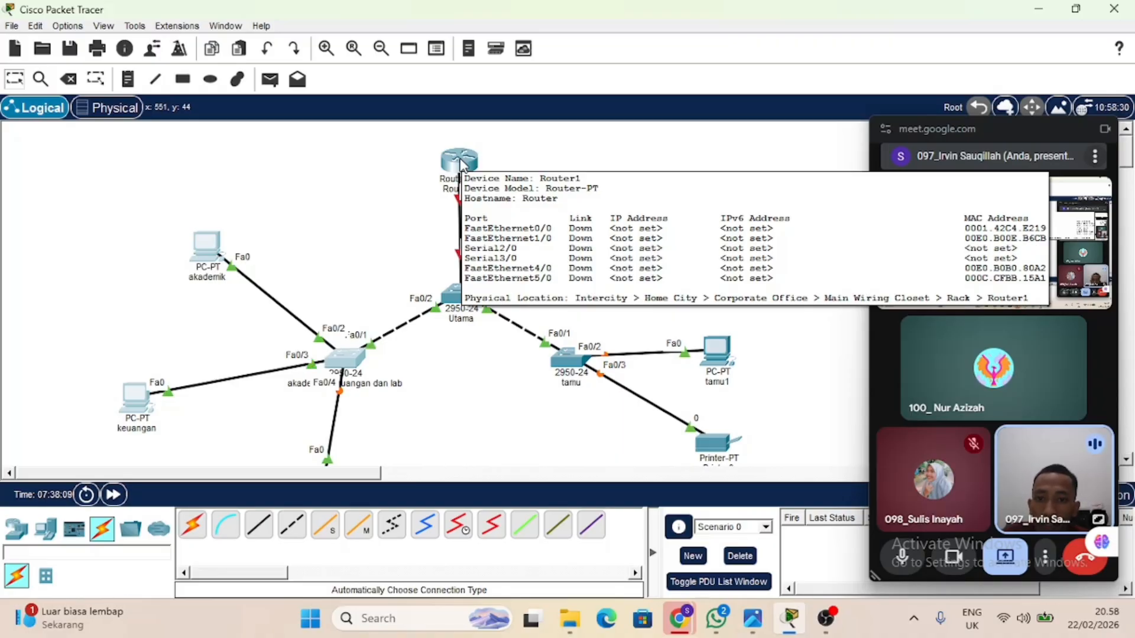
{"action": "left_click", "coordinate": [460, 159]}
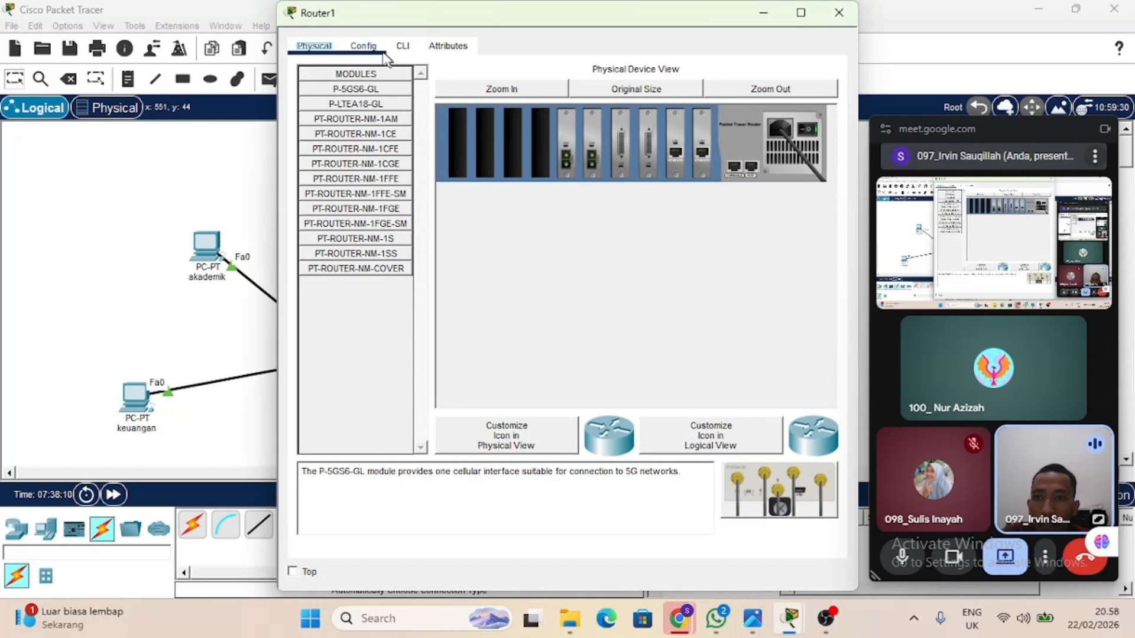
{"action": "left_click", "coordinate": [365, 46]}
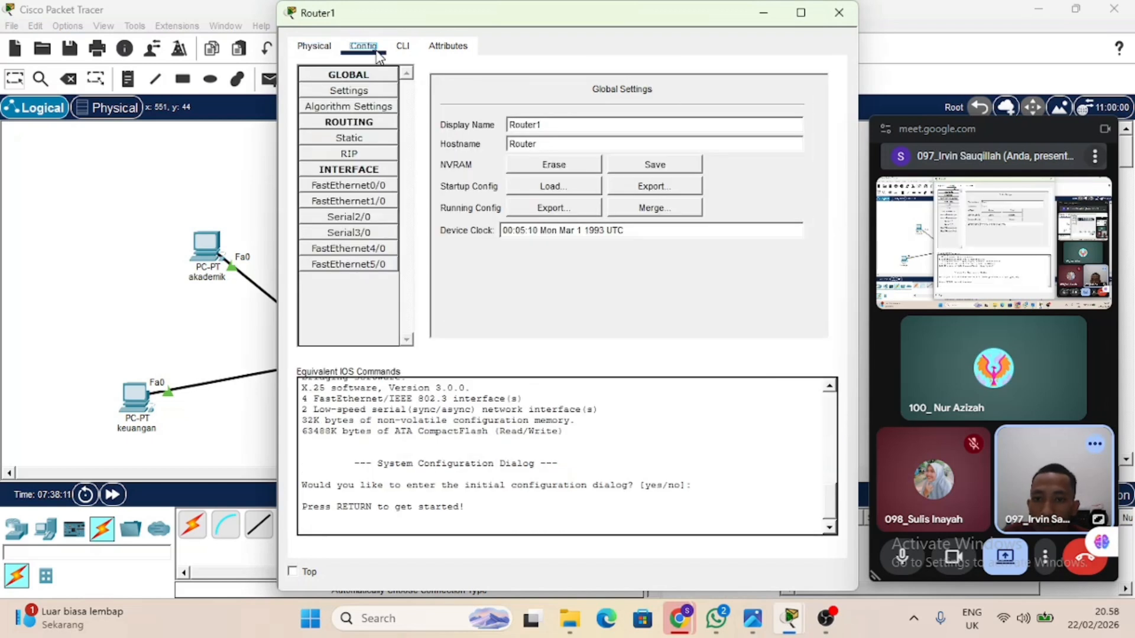
{"action": "left_click", "coordinate": [349, 186]}
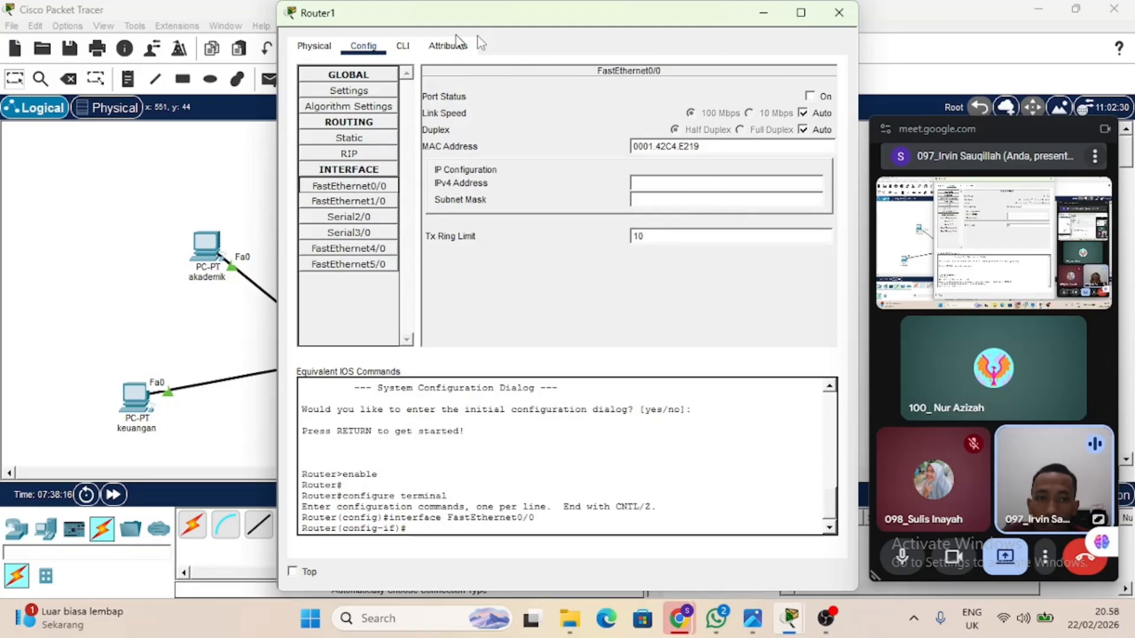
{"action": "left_click", "coordinate": [809, 96]}
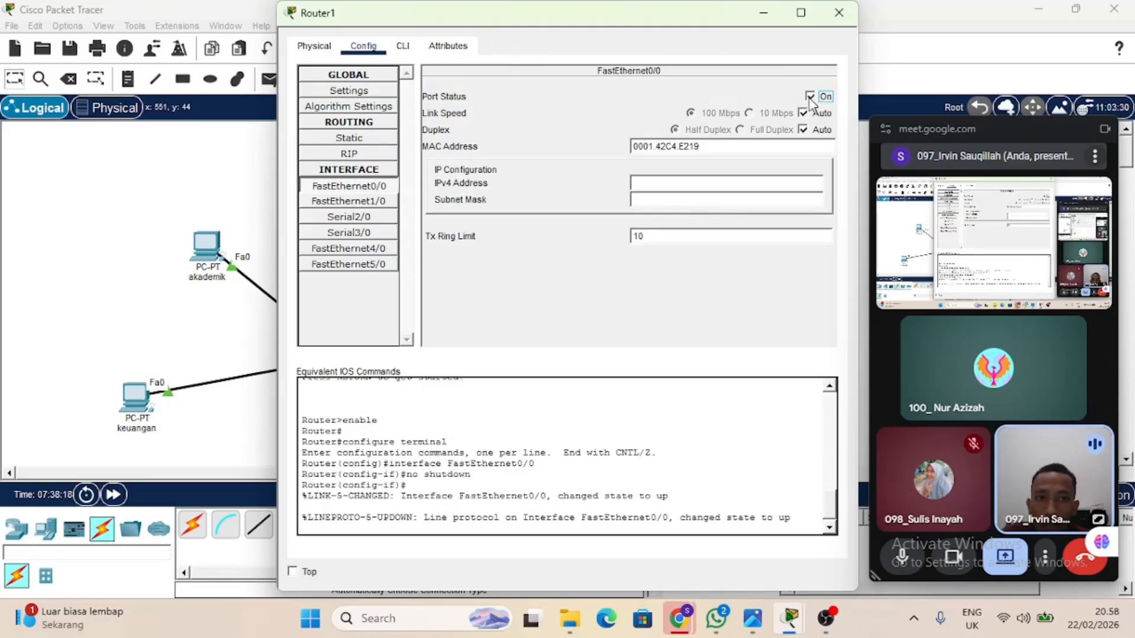
{"action": "left_click_drag", "start_coordinate": [633, 19], "coordinate": [612, 332]}
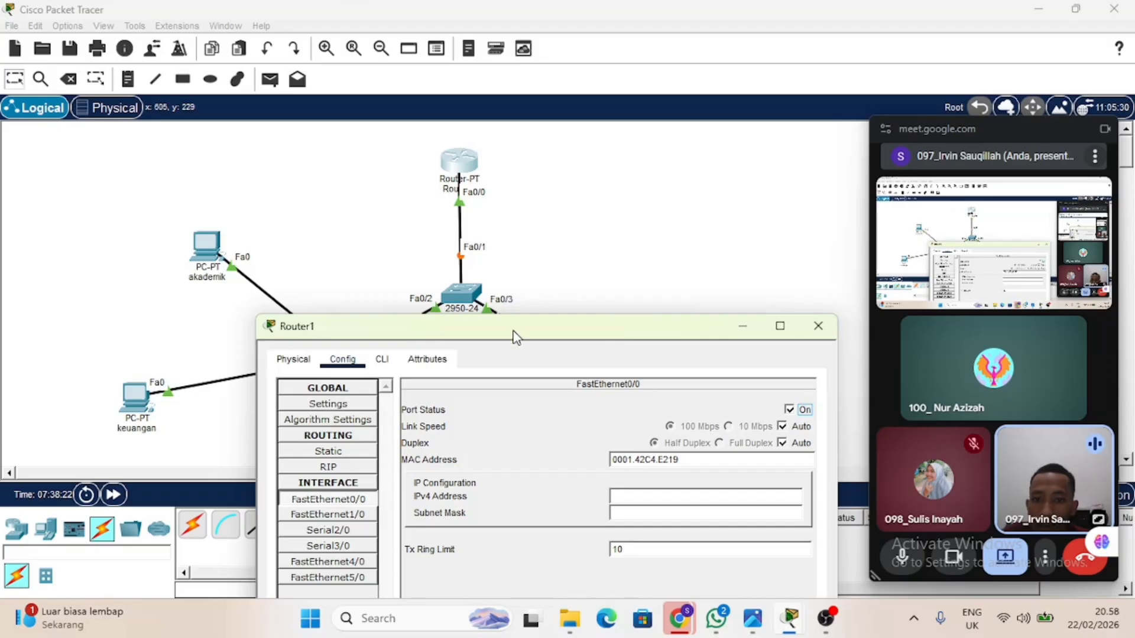
{"action": "left_click_drag", "start_coordinate": [512, 332], "coordinate": [596, 88]}
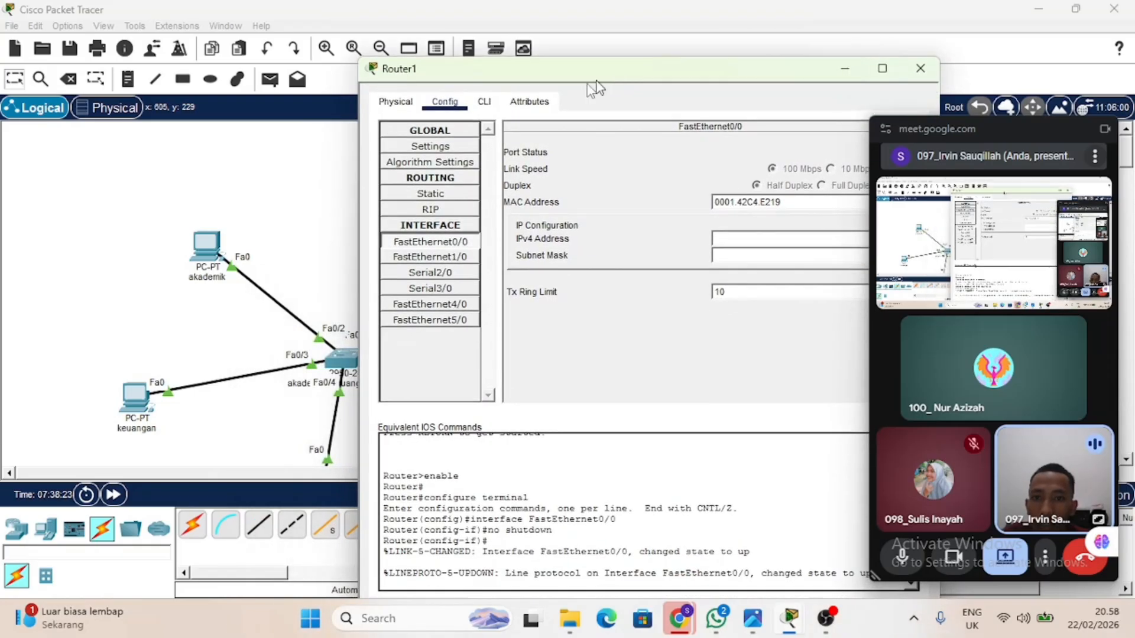
Create subinterface FastEthernet0/0.10 from the router's command line.
{"action": "left_click", "coordinate": [484, 103]}
{"action": "key", "text": "Return"}
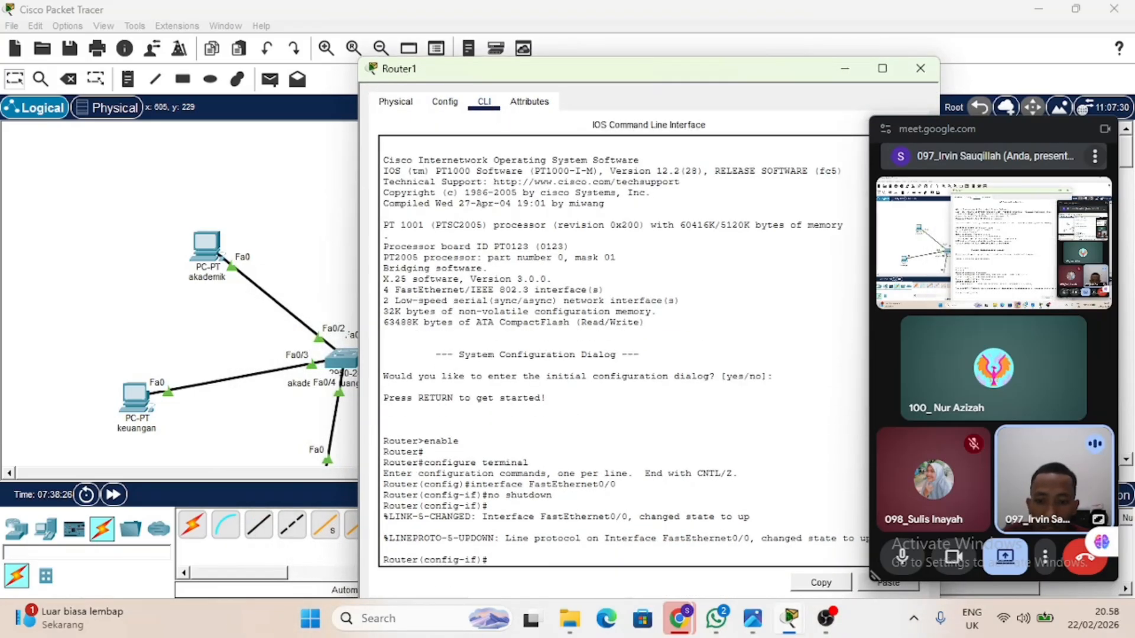
{"action": "type", "text": "interface FastEthernet0/0"}
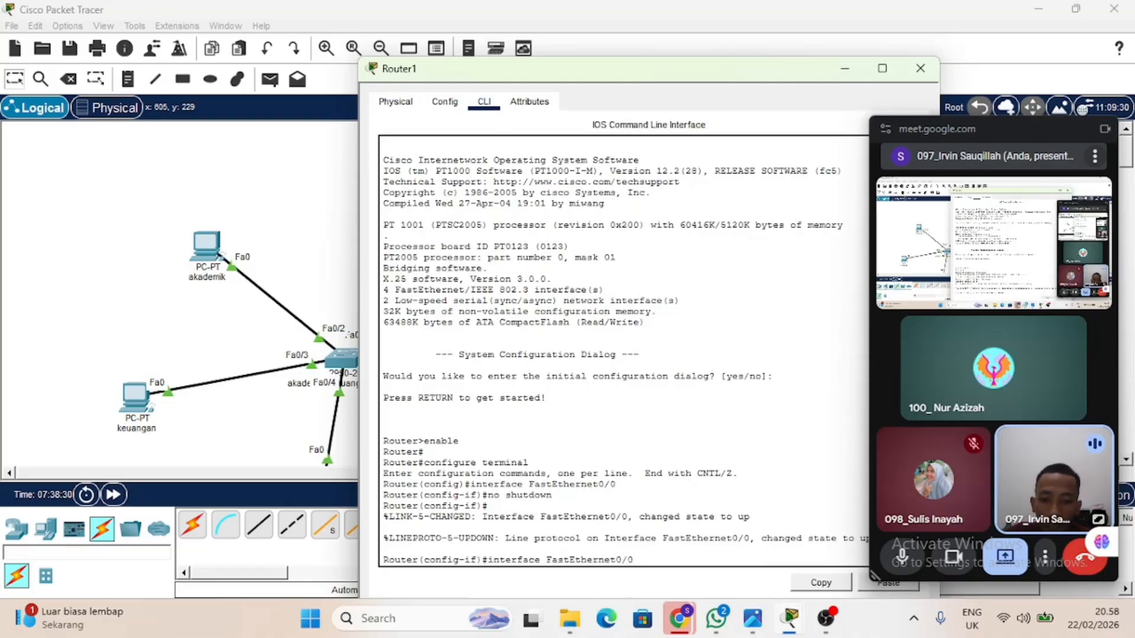
{"action": "type", "text": ".10"}
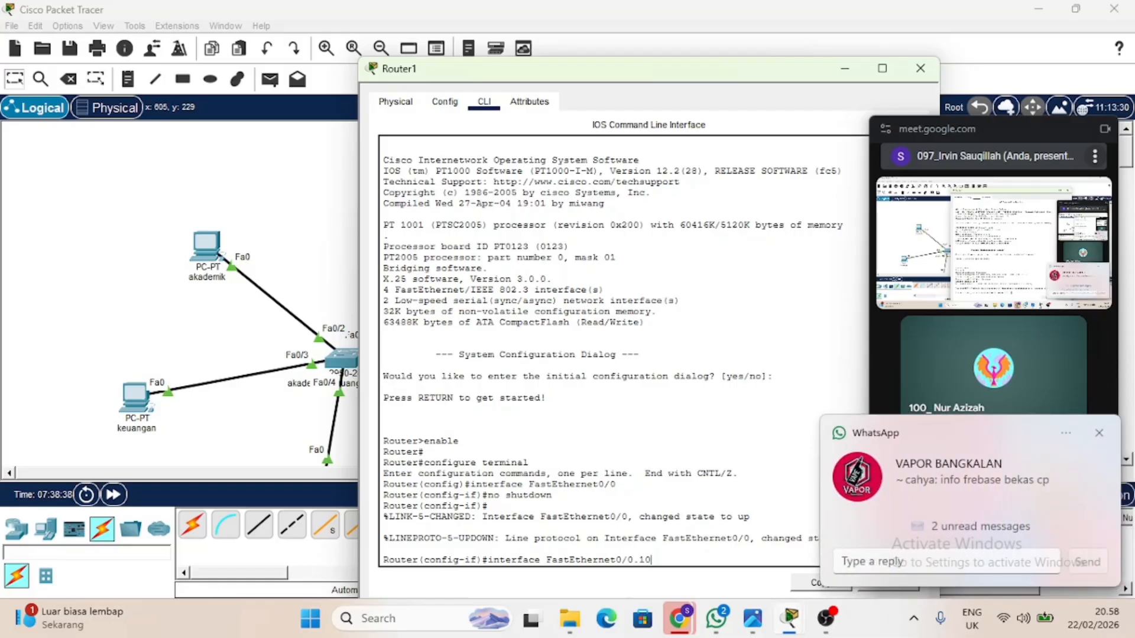
{"action": "key", "text": "Return"}
{"action": "key", "text": "Return"}
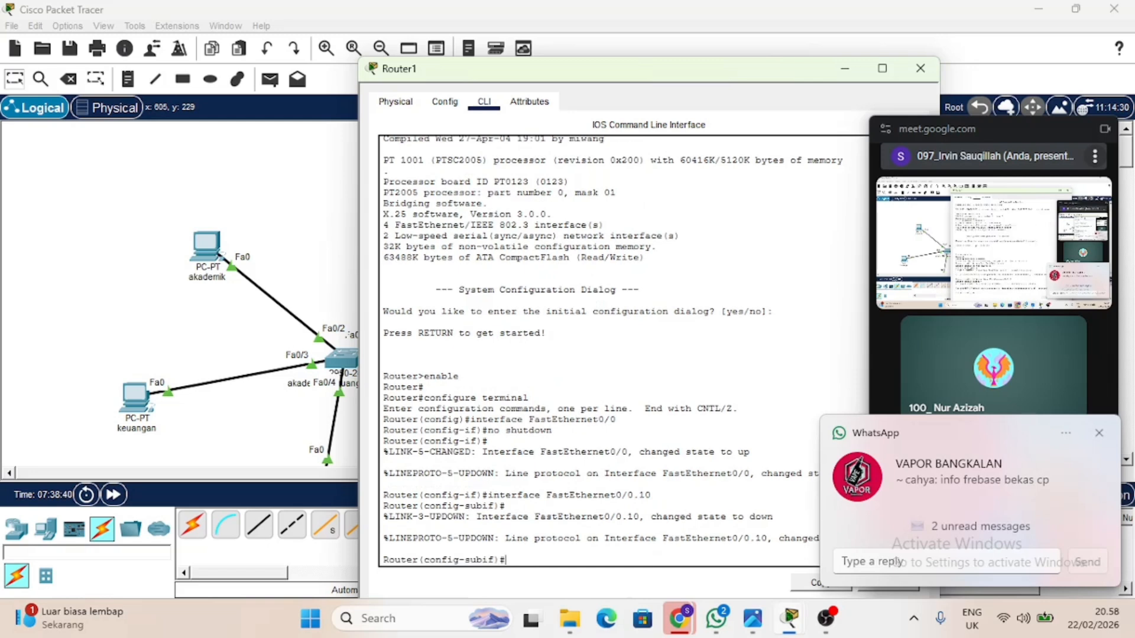
Set the encapsulation of subinterface FastEthernet0/0.10 to dot1q with VLAN 10.
{"action": "type", "text": "encaps"}
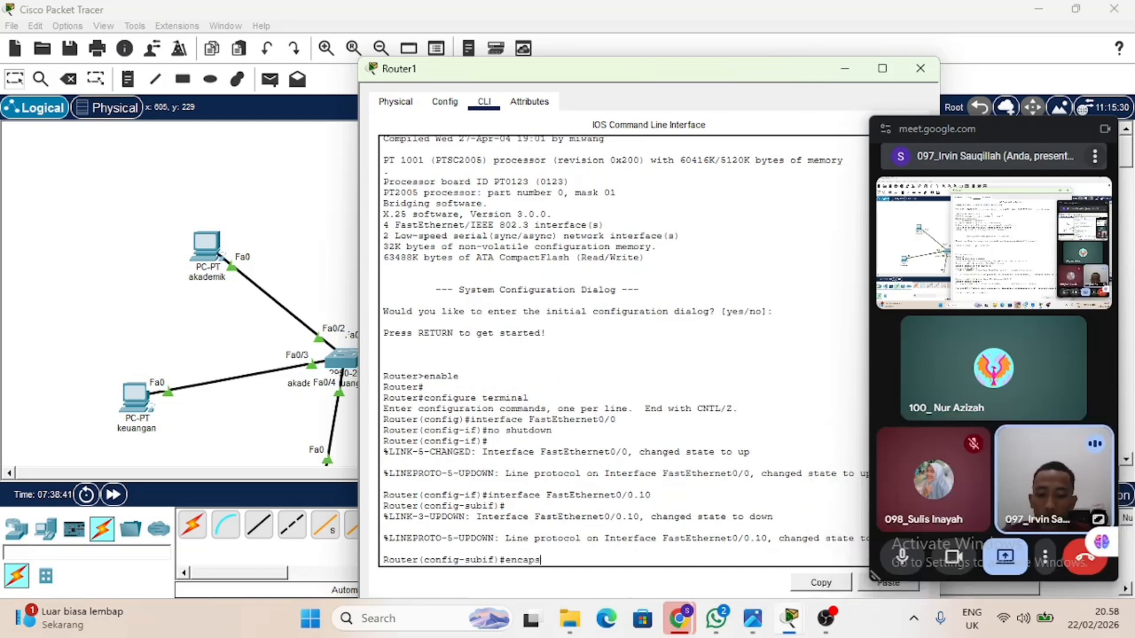
{"action": "type", "text": "ulation"}
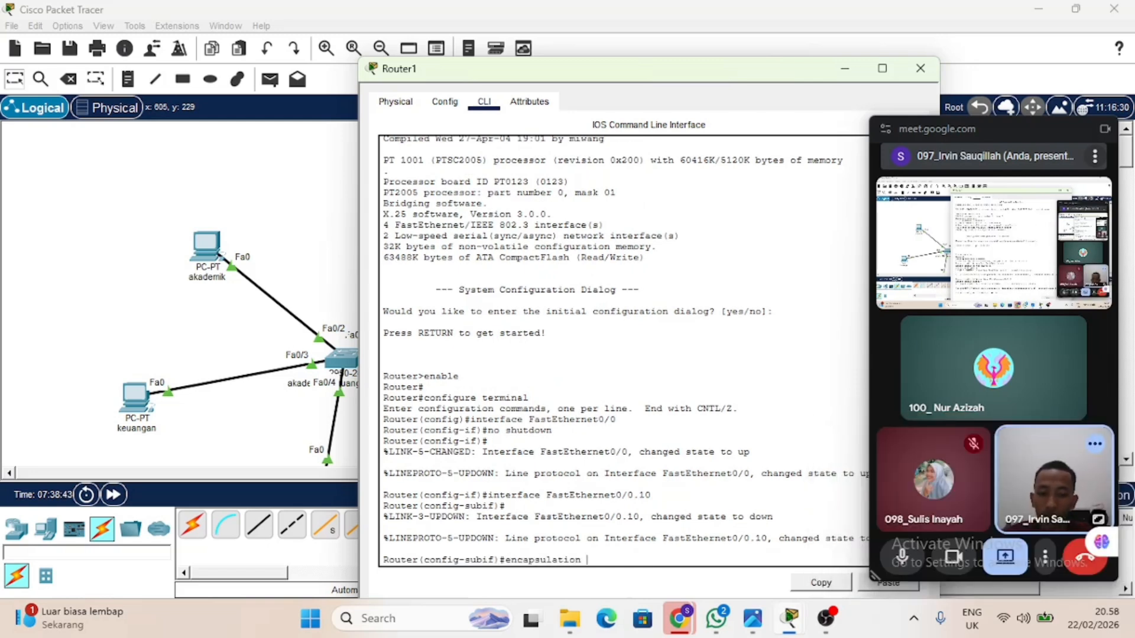
{"action": "type", "text": " do"}
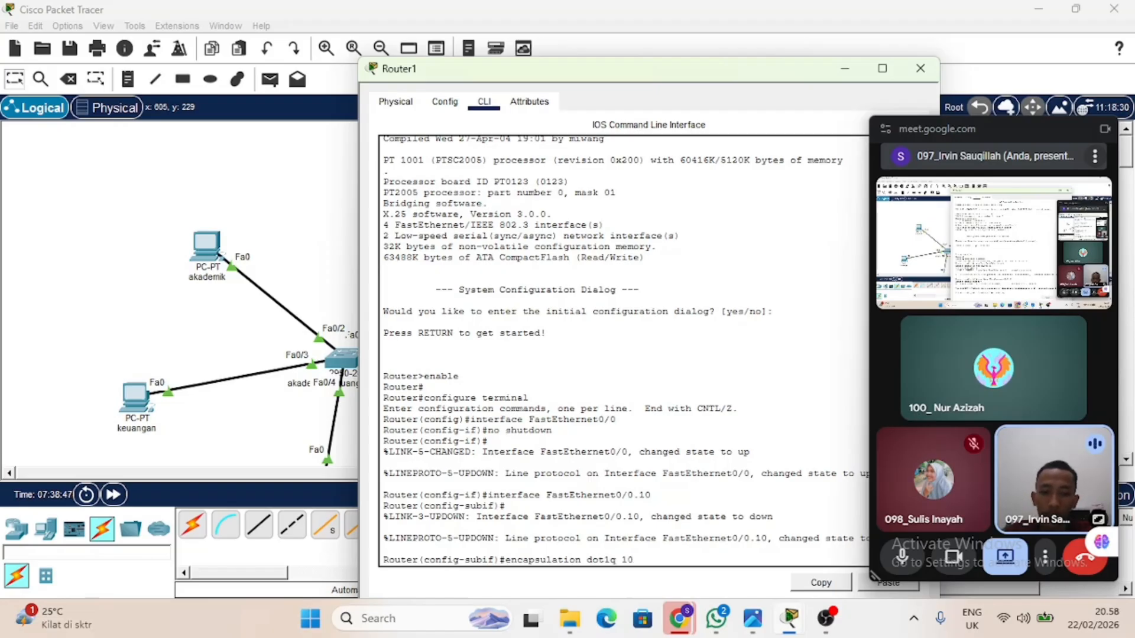
{"action": "type", "text": "t1q 10"}
{"action": "key", "text": "Return"}
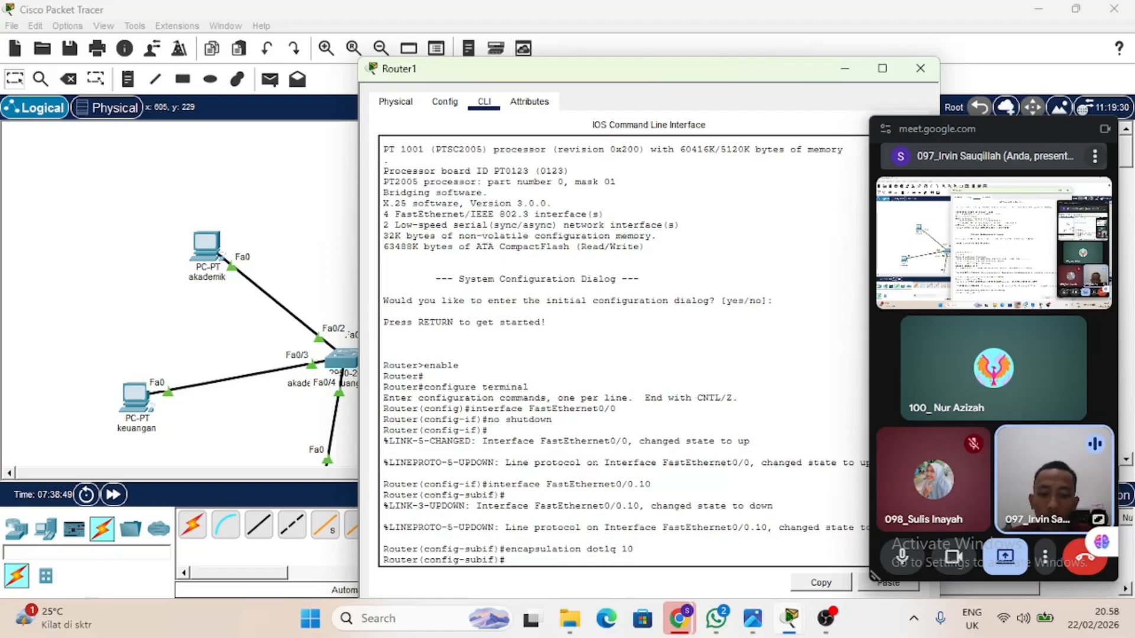
Begin the IP address command for subinterface FastEthernet0/0.10 with the address 192.97.10.1, leaving it unsubmitted.
{"action": "type", "text": "ip ad"}
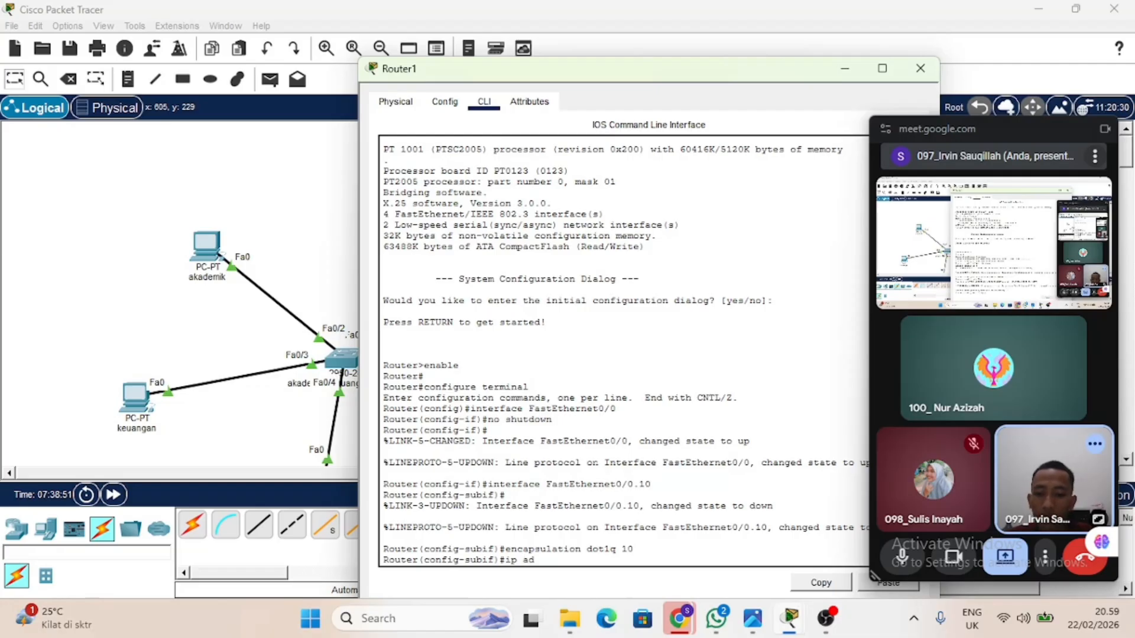
{"action": "type", "text": "d "}
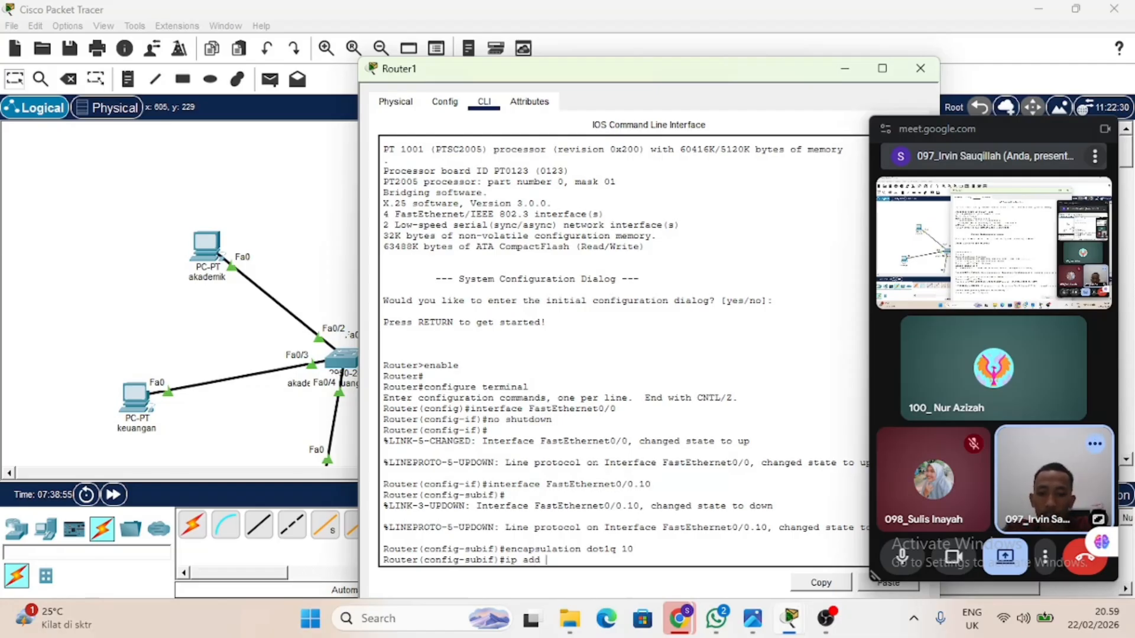
{"action": "type", "text": "192.97.10.1"}
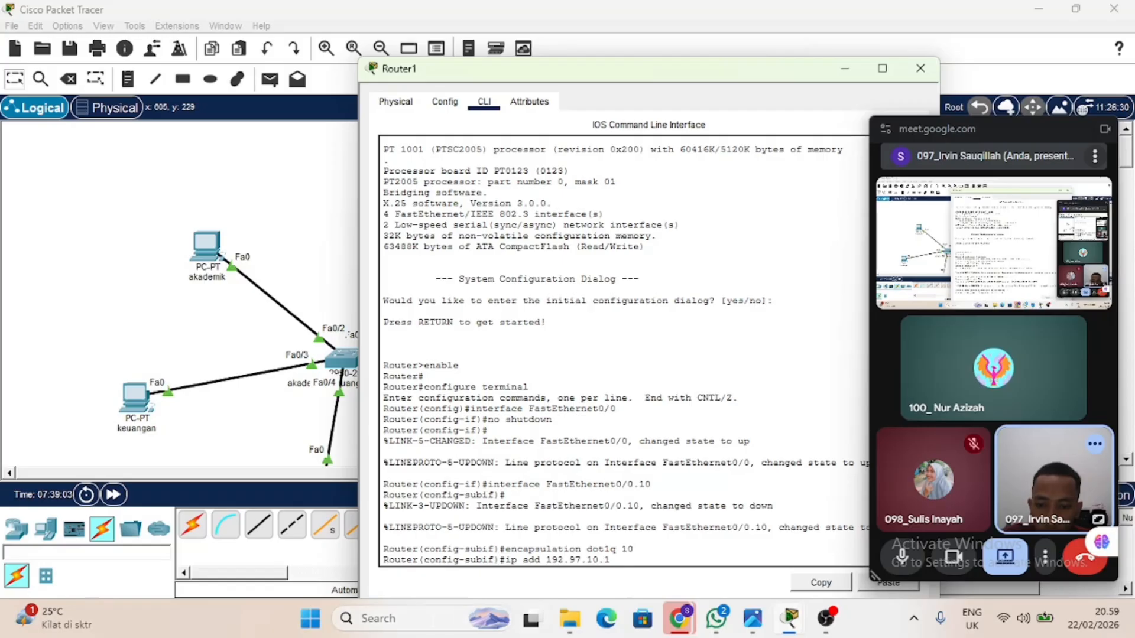
Open the Windows On-Screen Keyboard and place it clear of the router's command prompt.
{"action": "left_click", "coordinate": [432, 621]}
{"action": "type", "text": "on"}
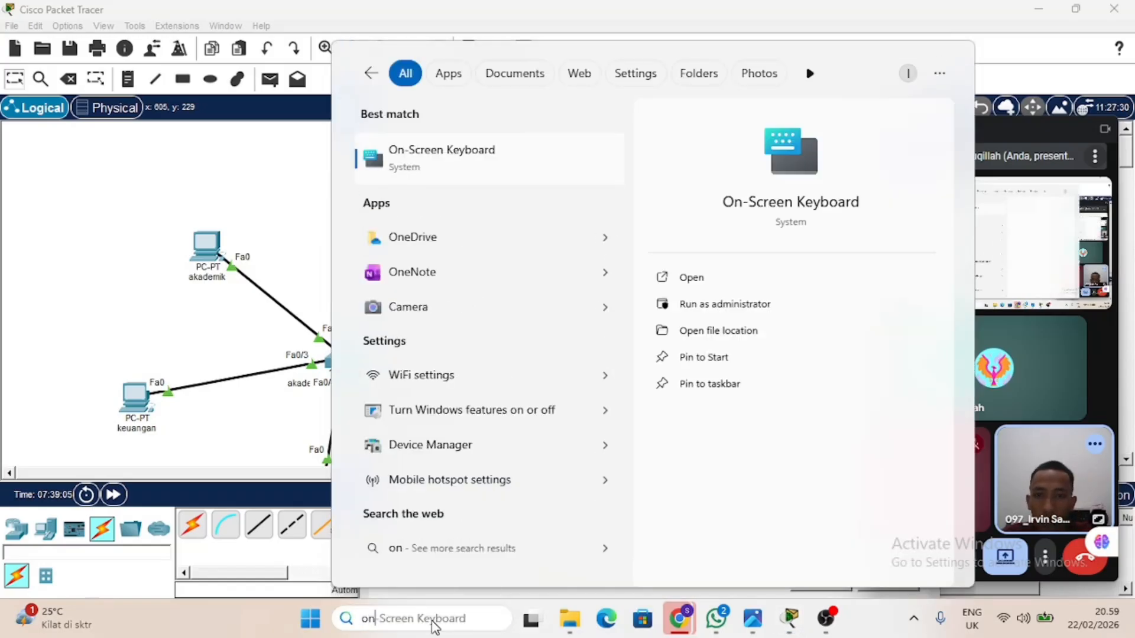
{"action": "key", "text": "Return"}
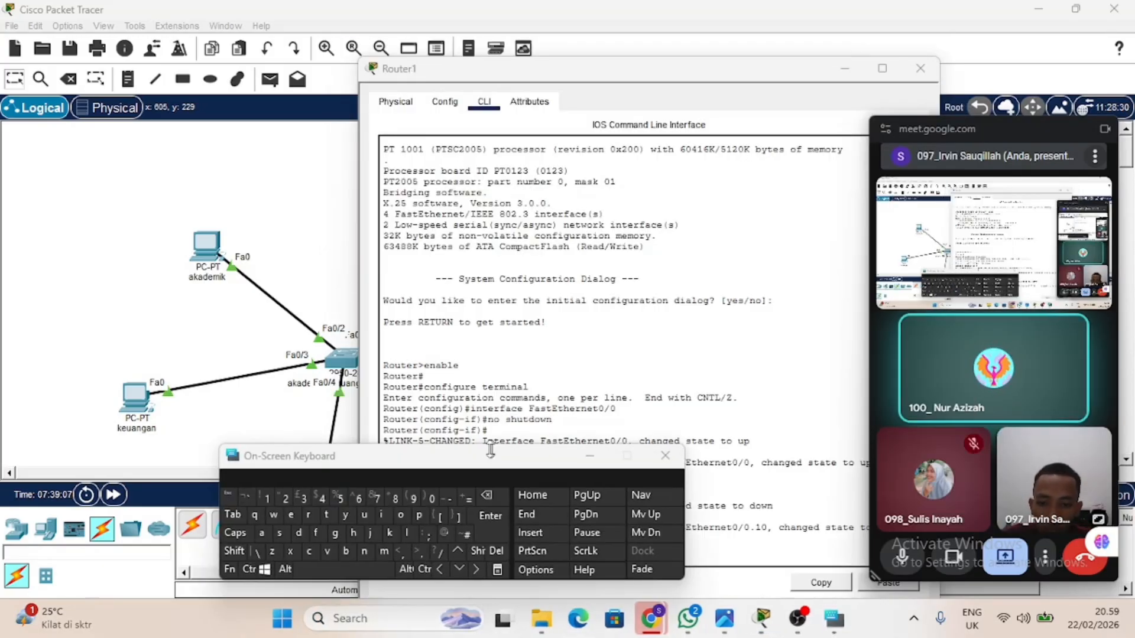
{"action": "left_click_drag", "start_coordinate": [491, 451], "coordinate": [284, 47]}
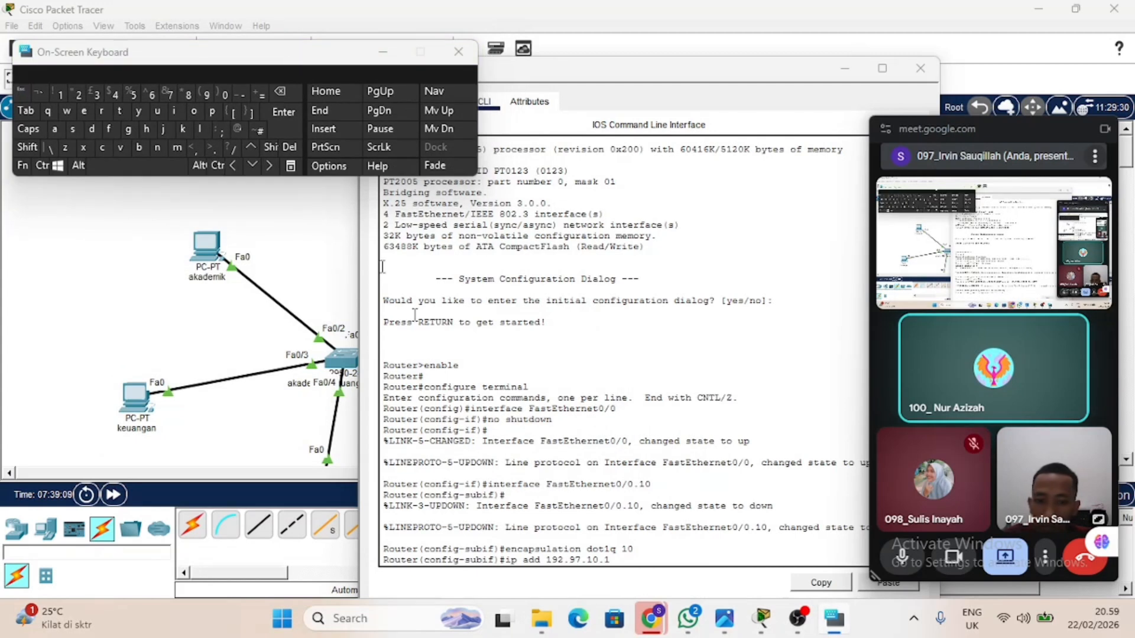
Complete the subinterface's IP address command with subnet mask 255.255.255.0 and submit it.
{"action": "left_click", "coordinate": [628, 557]}
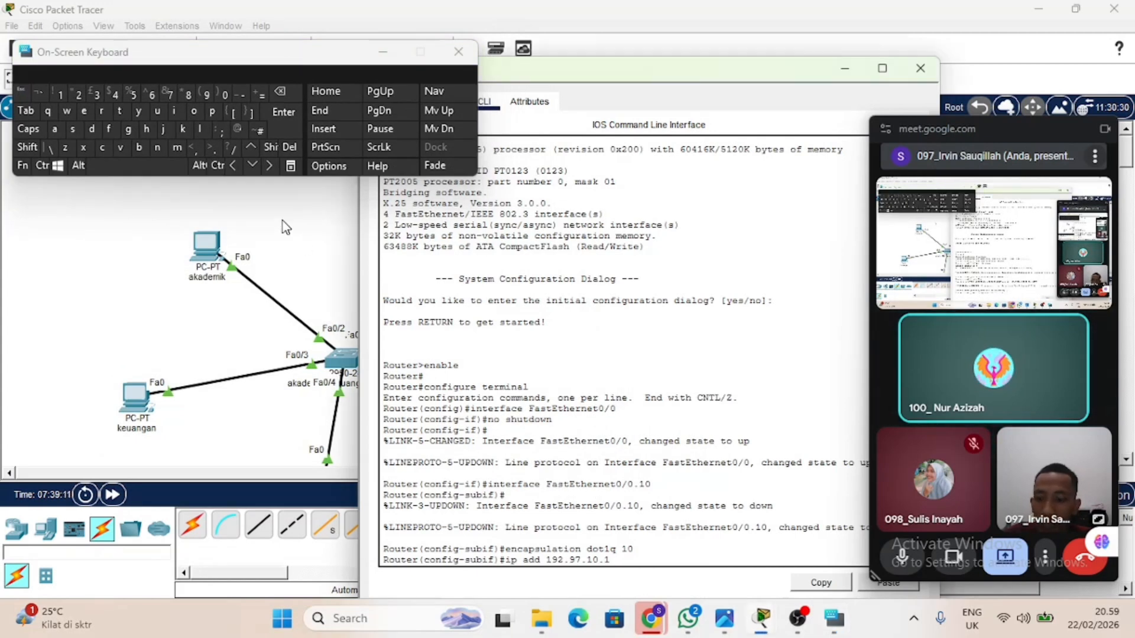
{"action": "type", "text": "2"}
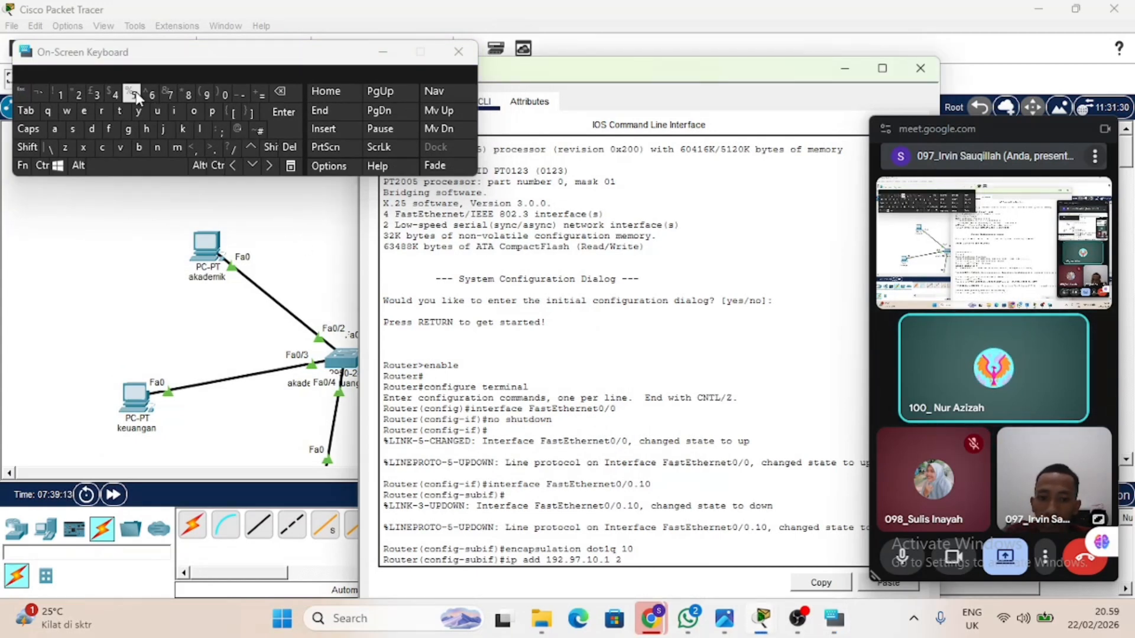
{"action": "left_click", "coordinate": [136, 96]}
{"action": "left_click", "coordinate": [136, 96]}
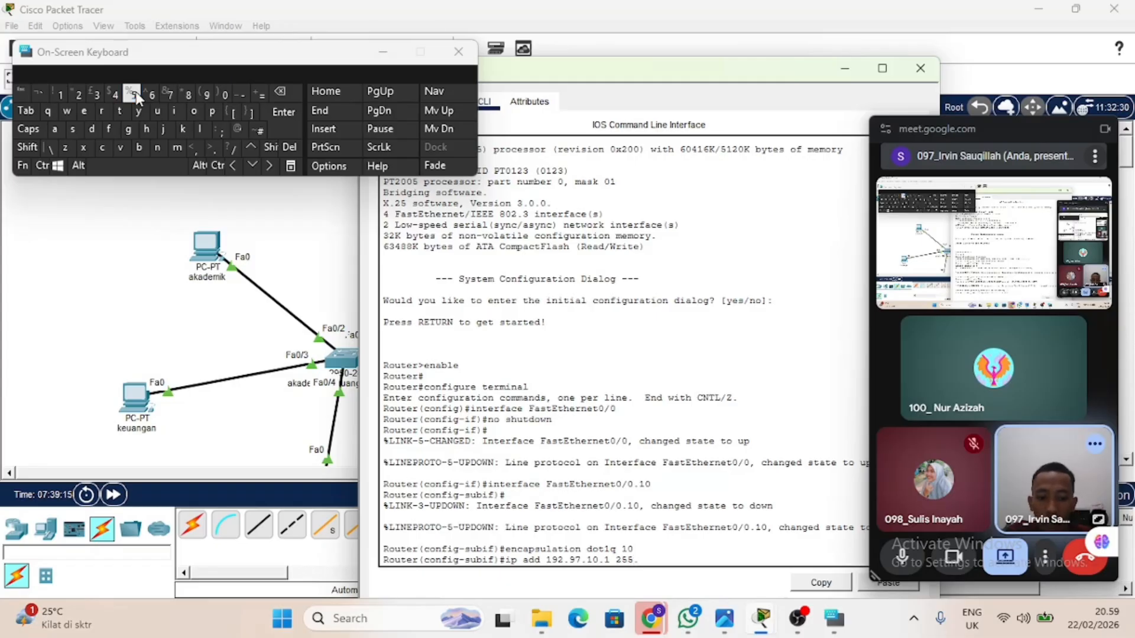
{"action": "type", "text": "255"}
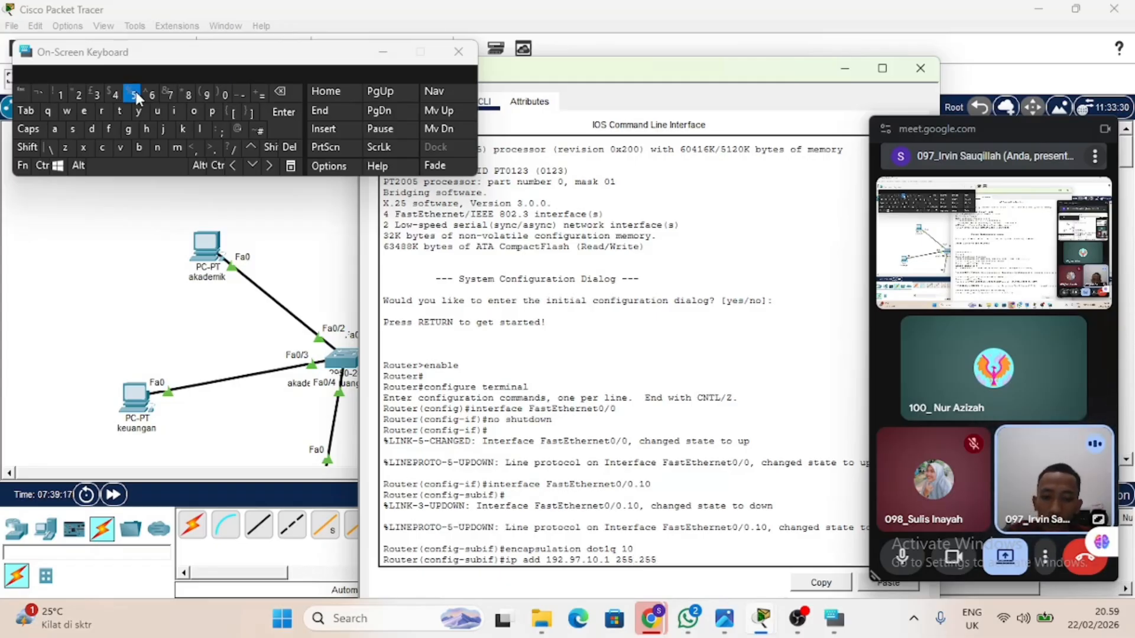
{"action": "type", "text": ".255.0"}
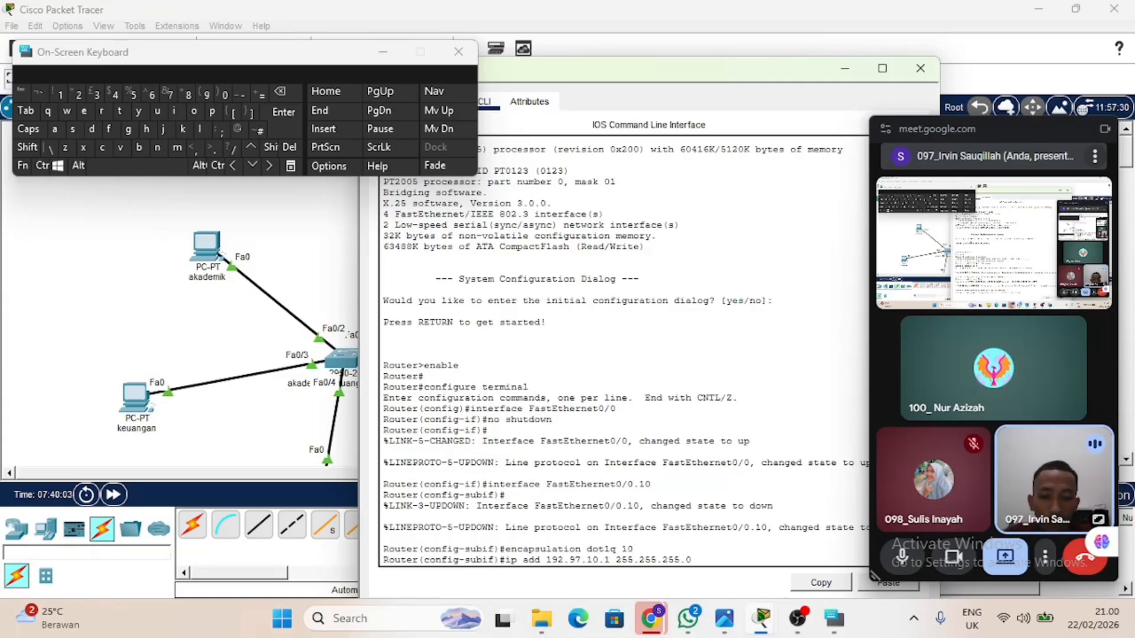
{"action": "key", "text": "Return"}
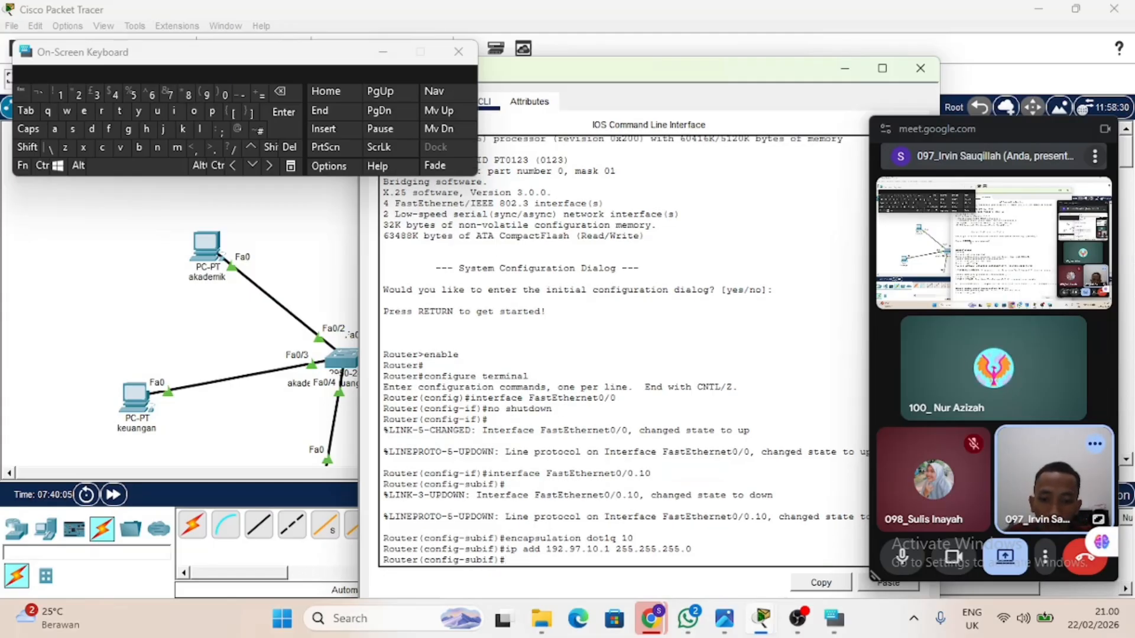
Create the router subinterface FastEthernet0/0.20 and enter its configuration.
{"action": "key", "text": "Up"}
{"action": "key", "text": "Up"}
{"action": "key", "text": "Up"}
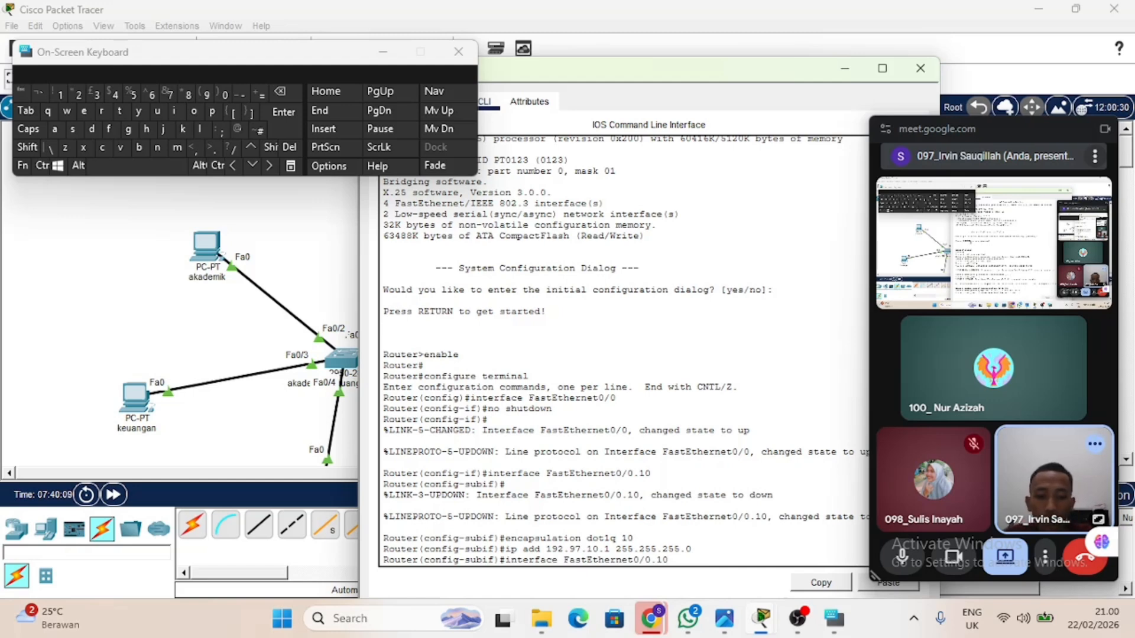
{"action": "key", "text": "BackSpace"}
{"action": "key", "text": "BackSpace"}
{"action": "type", "text": "20"}
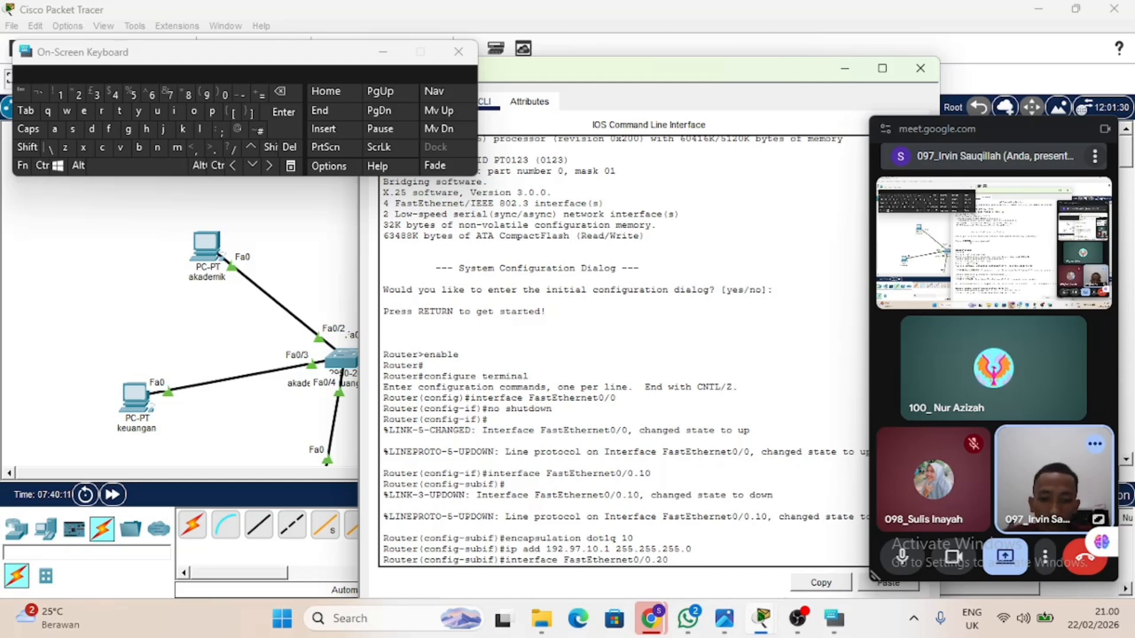
{"action": "key", "text": "Return"}
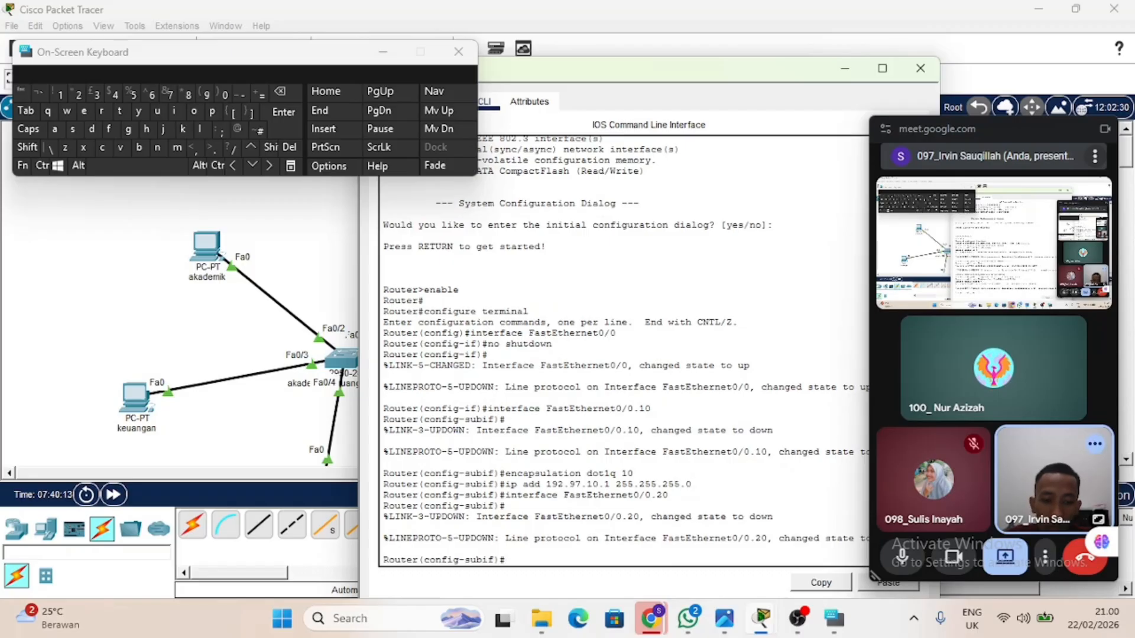
Set the encapsulation of subinterface FastEthernet0/0.20 to dot1q with VLAN 20.
{"action": "key", "text": "Up"}
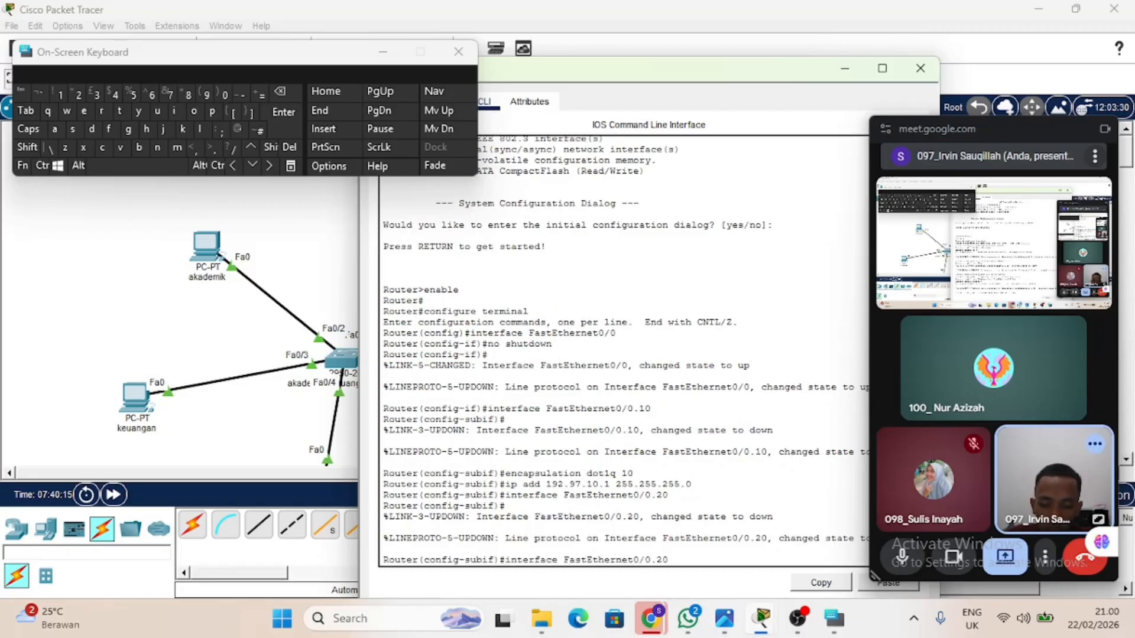
{"action": "key", "text": "Up"}
{"action": "key", "text": "Up"}
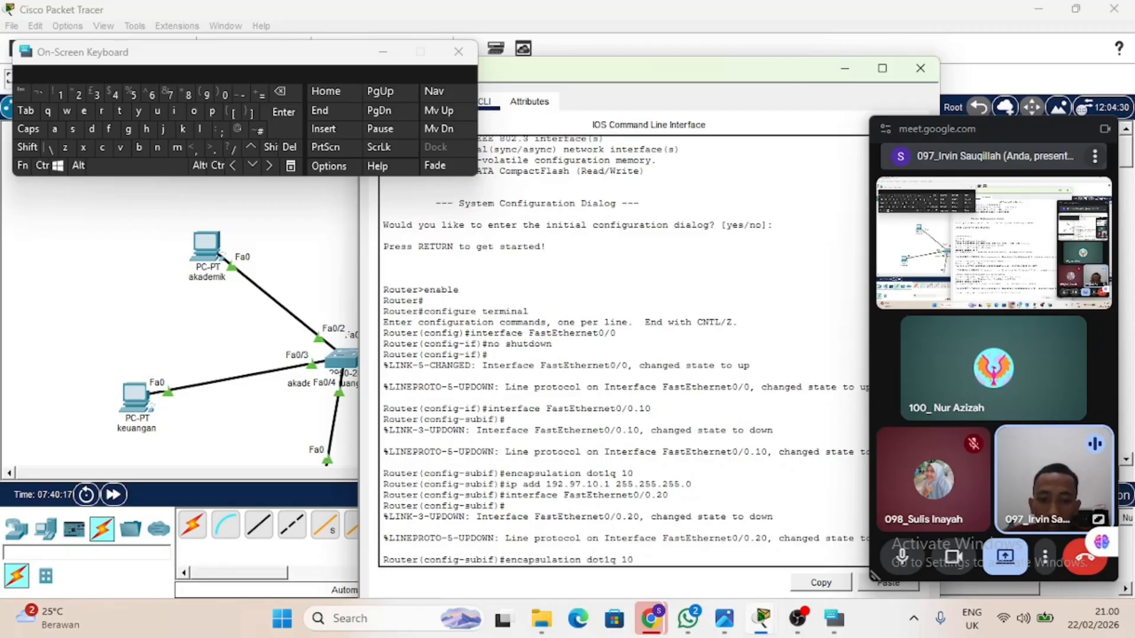
{"action": "key", "text": "BackSpace"}
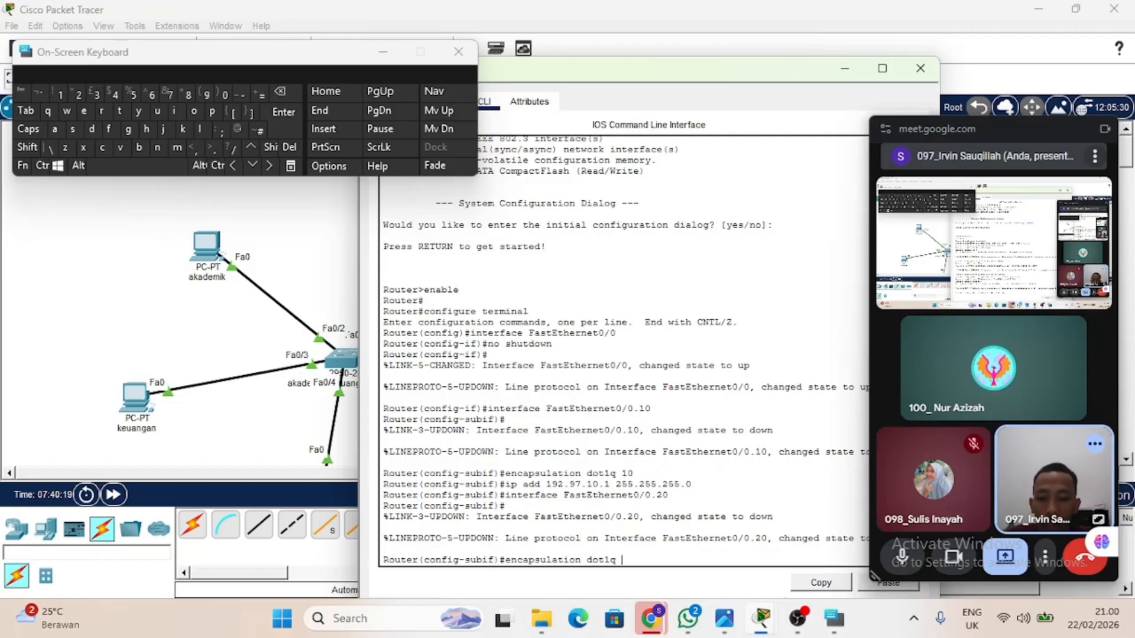
{"action": "type", "text": "20"}
{"action": "key", "text": "Return"}
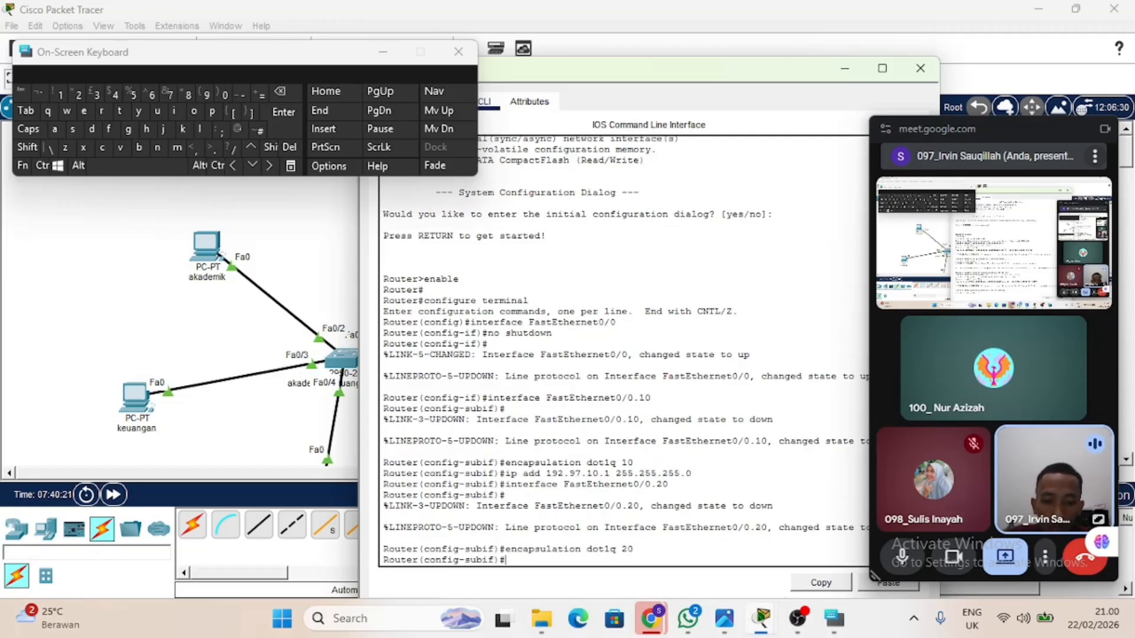
Assign IP address 192.97.20.1 with mask 255.255.255.0 to subinterface FastEthernet0/0.20.
{"action": "key", "text": "Up"}
{"action": "key", "text": "Up"}
{"action": "key", "text": "Up"}
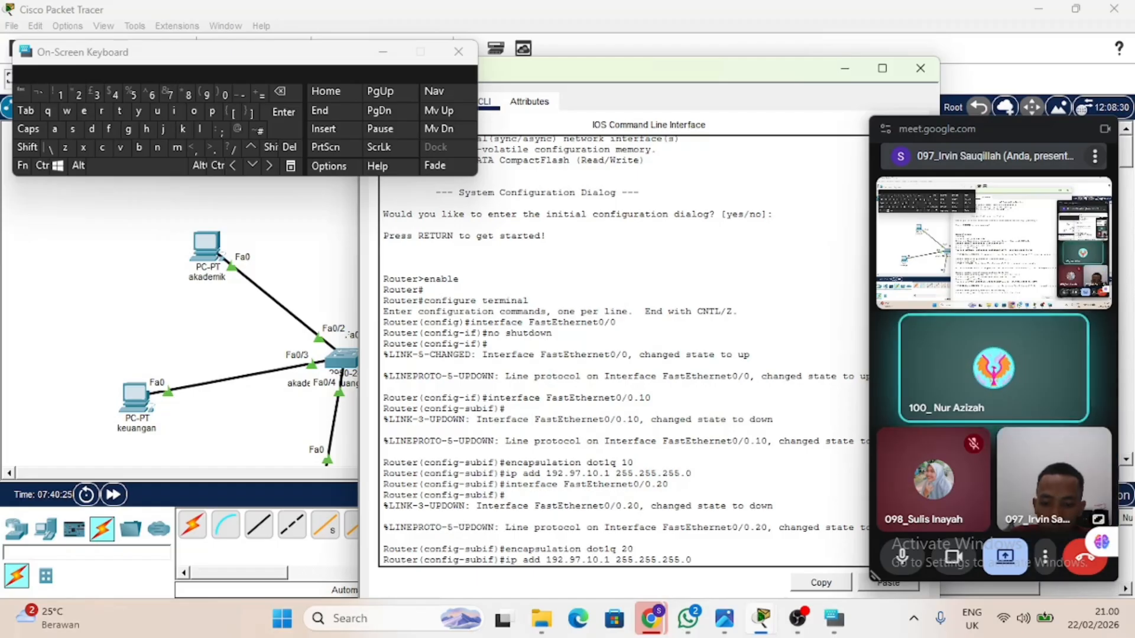
{"action": "key", "text": "BackSpace"}
{"action": "type", "text": "2"}
{"action": "key", "text": "Return"}
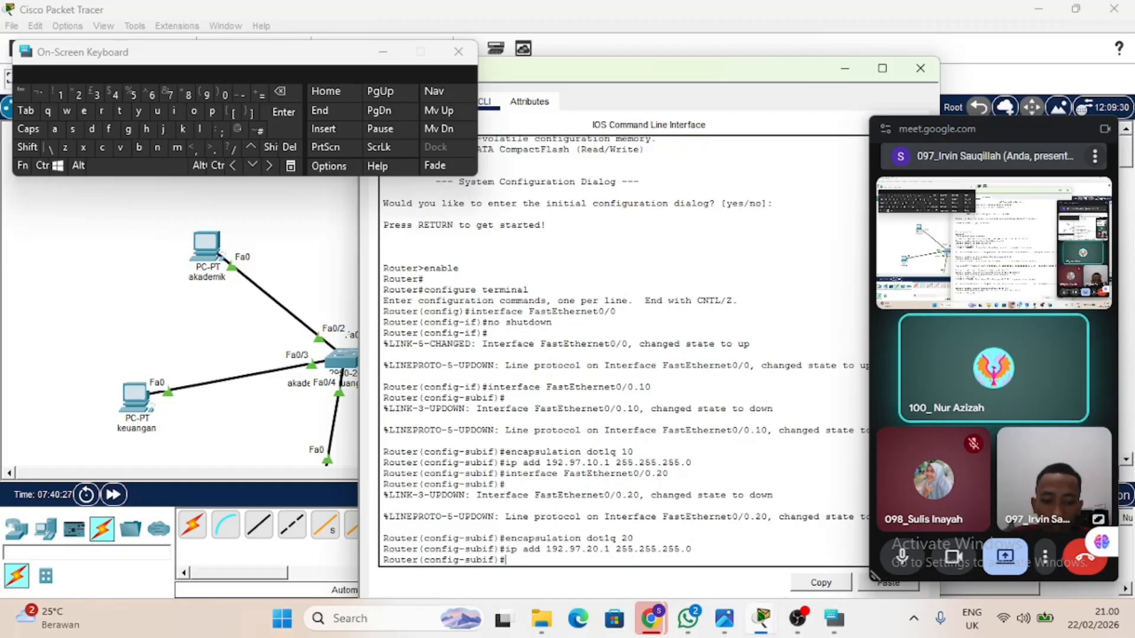
Create the router subinterface FastEthernet0/0.30 and return to a clean configuration prompt.
{"action": "key", "text": "Up"}
{"action": "key", "text": "Up"}
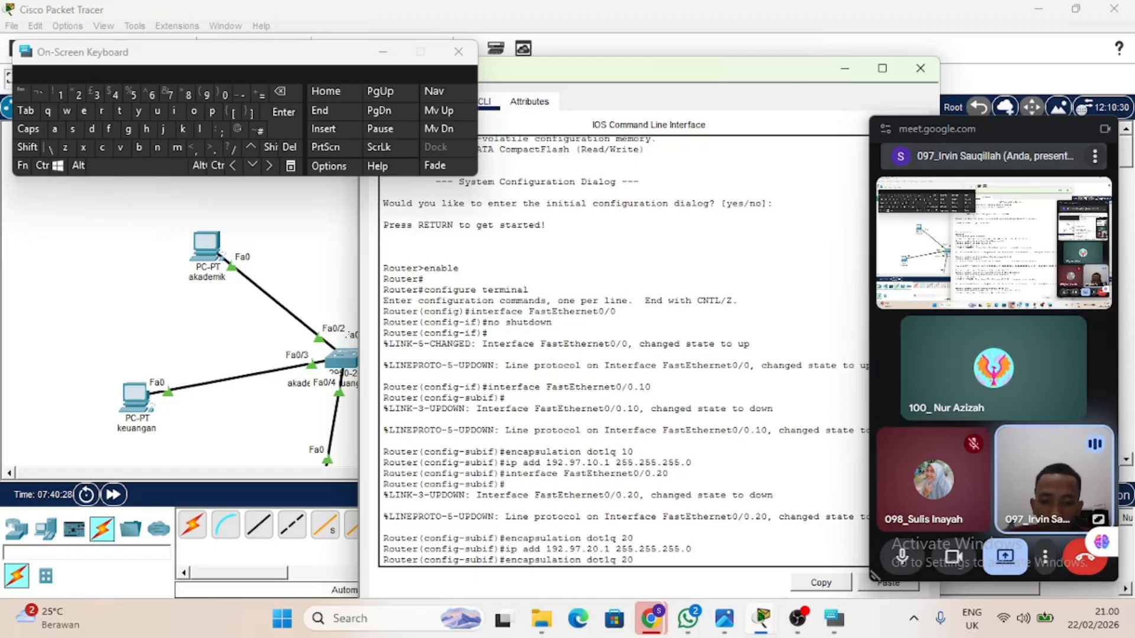
{"action": "key", "text": "Up"}
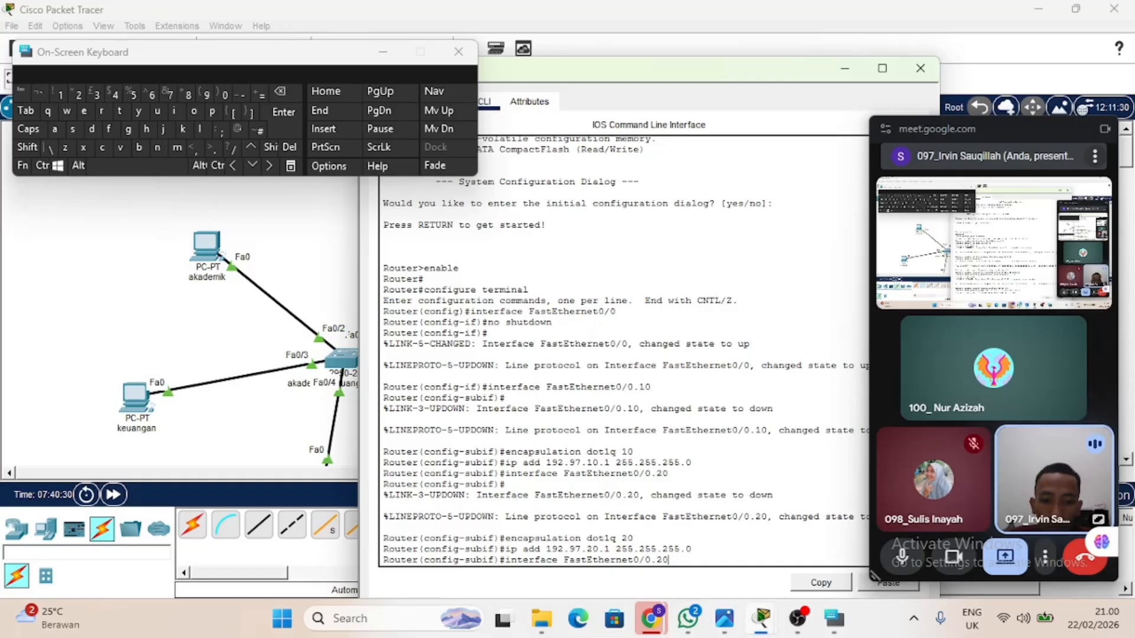
{"action": "key", "text": "BackSpace"}
{"action": "key", "text": "BackSpace"}
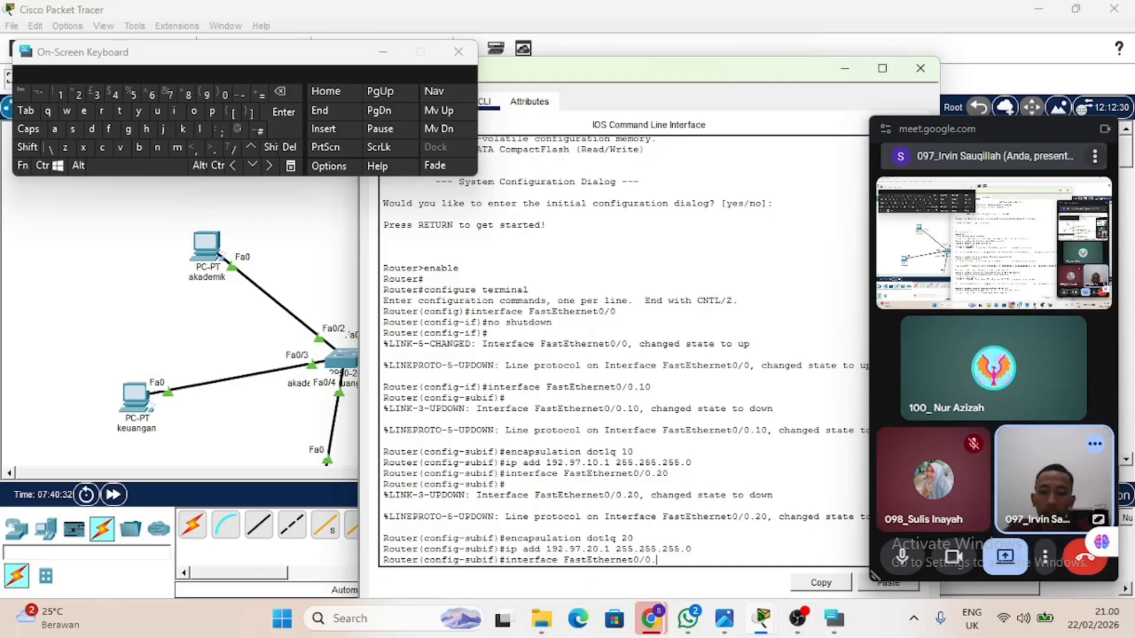
{"action": "type", "text": "30"}
{"action": "key", "text": "Return"}
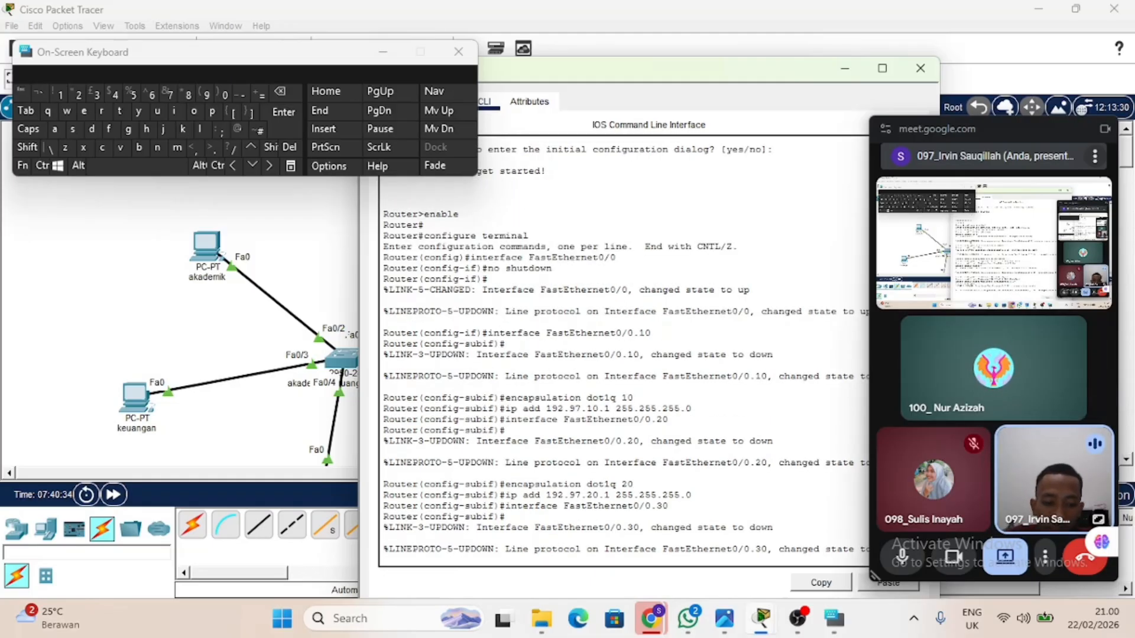
{"action": "key", "text": "Return"}
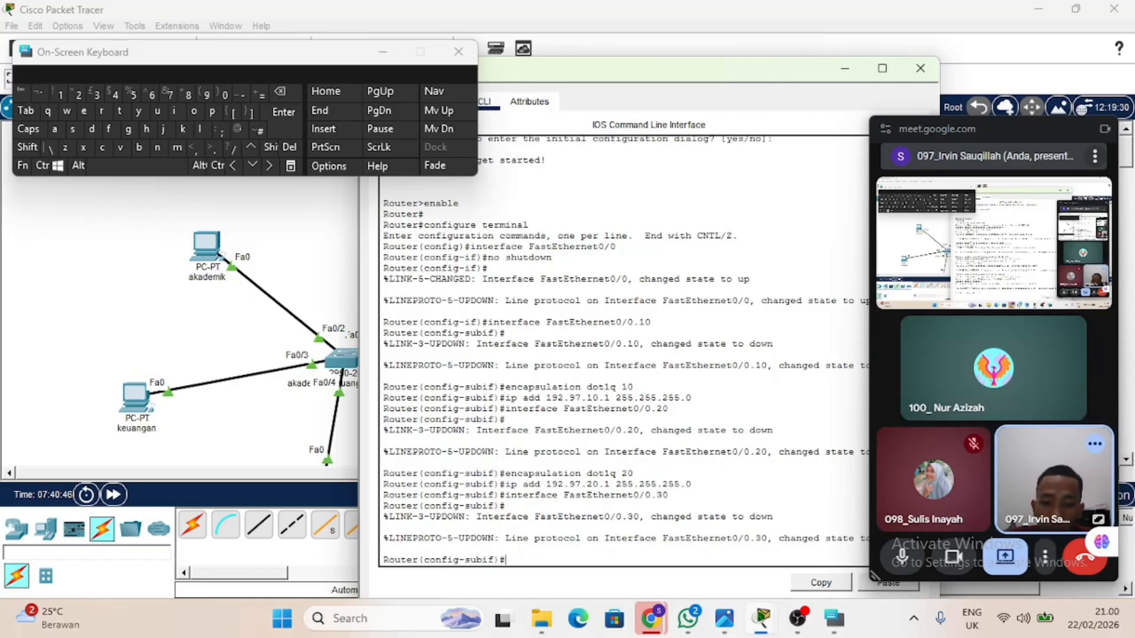
Set the encapsulation of subinterface FastEthernet0/0.30 to dot1q with VLAN 30.
{"action": "key", "text": "Up"}
{"action": "key", "text": "Up"}
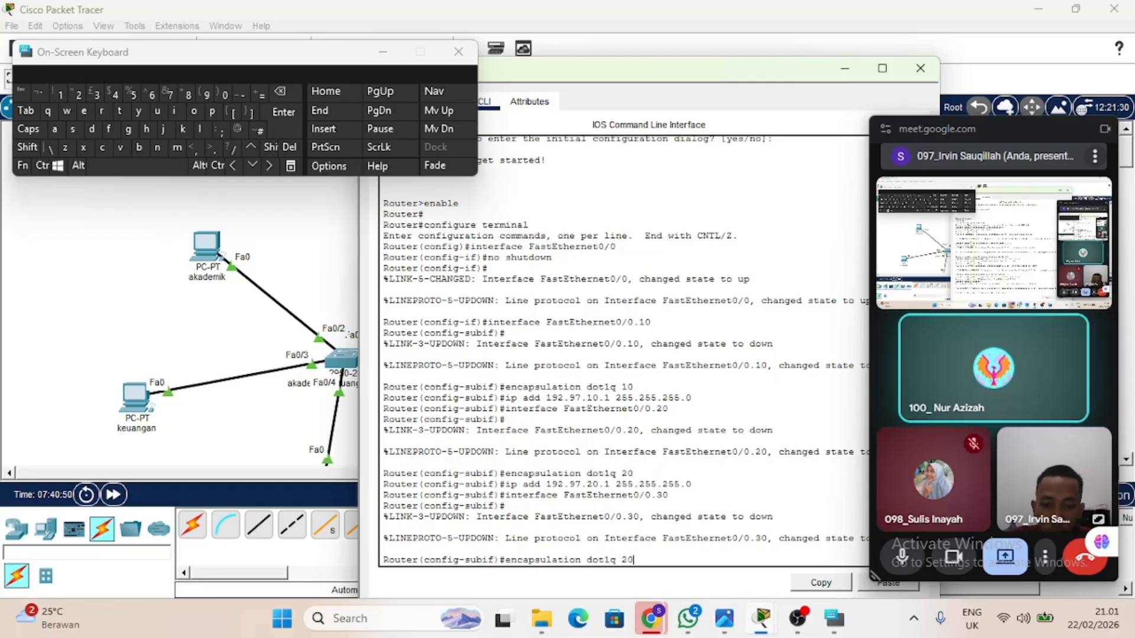
{"action": "key", "text": "BackSpace"}
{"action": "key", "text": "BackSpace"}
{"action": "type", "text": "30"}
{"action": "key", "text": "Return"}
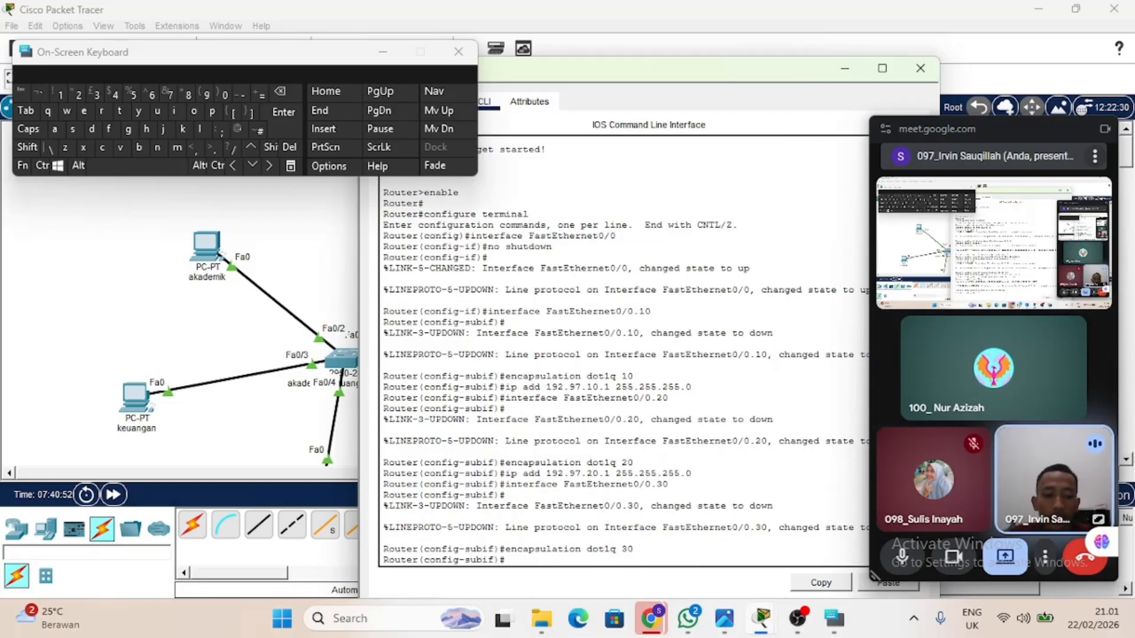
Assign IP address 192.97.30.1 with mask 255.255.255.0 to subinterface FastEthernet0/0.30.
{"action": "key", "text": "Up"}
{"action": "key", "text": "Up"}
{"action": "key", "text": "Up"}
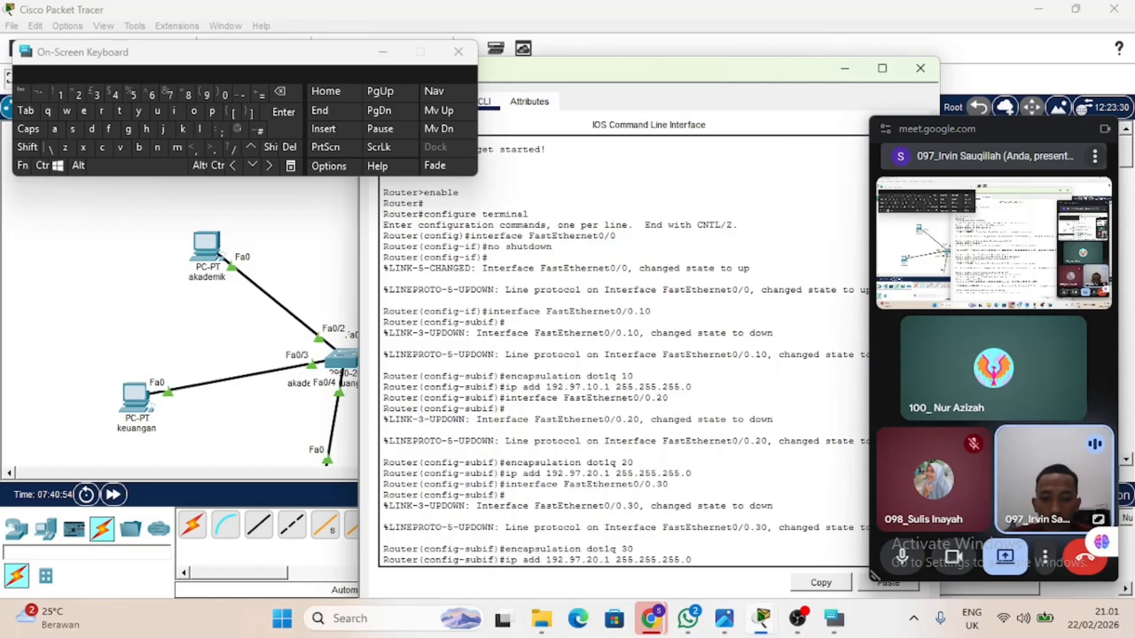
{"action": "key", "text": "Left"}
{"action": "key", "text": "Left"}
{"action": "key", "text": "Left"}
{"action": "key", "text": "Left"}
{"action": "key", "text": "Left"}
{"action": "key", "text": "Left"}
{"action": "key", "text": "BackSpace"}
{"action": "type", "text": "3"}
{"action": "key", "text": "Return"}
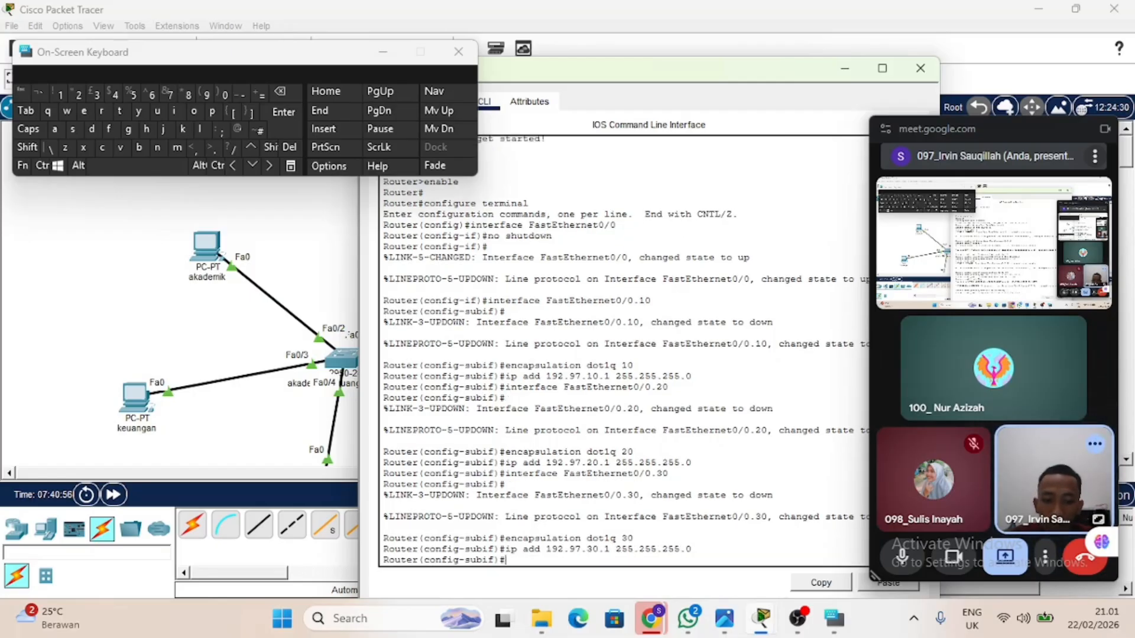
Create the router subinterface FastEthernet0/0.40 and enter its configuration.
{"action": "key", "text": "Up"}
{"action": "key", "text": "Up"}
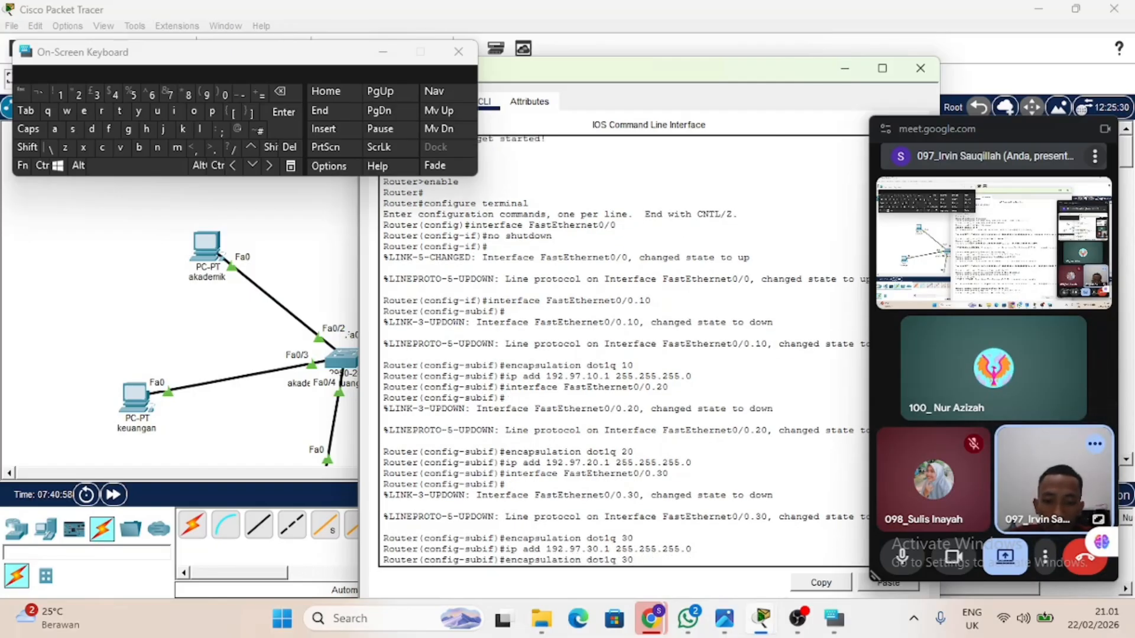
{"action": "key", "text": "Up"}
{"action": "key", "text": "BackSpace"}
{"action": "key", "text": "BackSpace"}
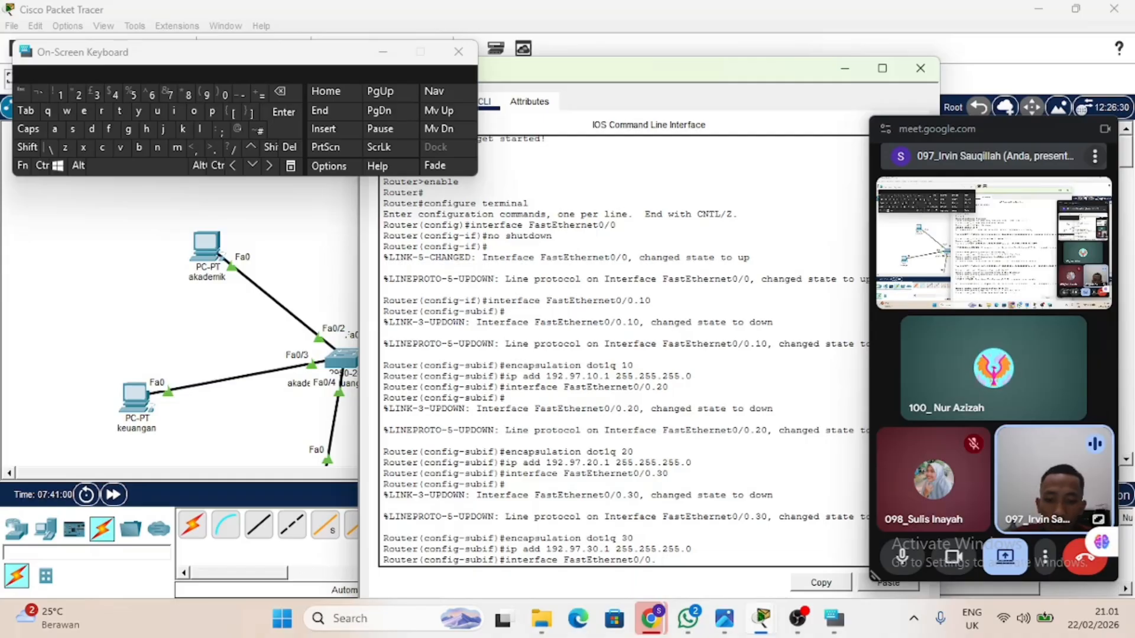
{"action": "type", "text": "40"}
{"action": "key", "text": "Return"}
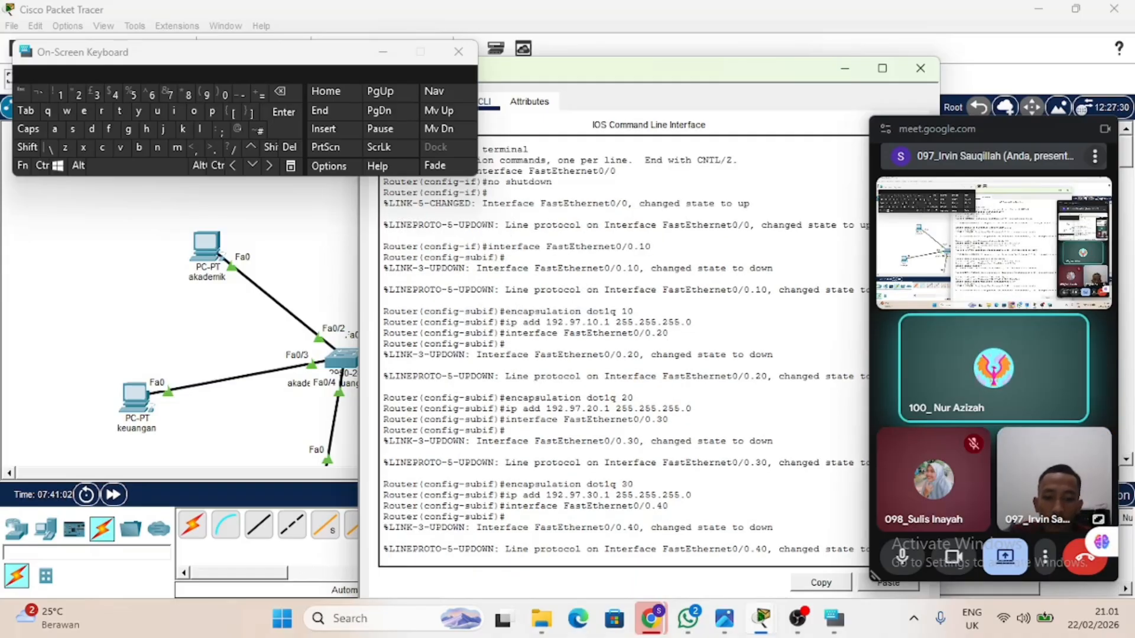
{"action": "key", "text": "Up"}
{"action": "key", "text": "Return"}
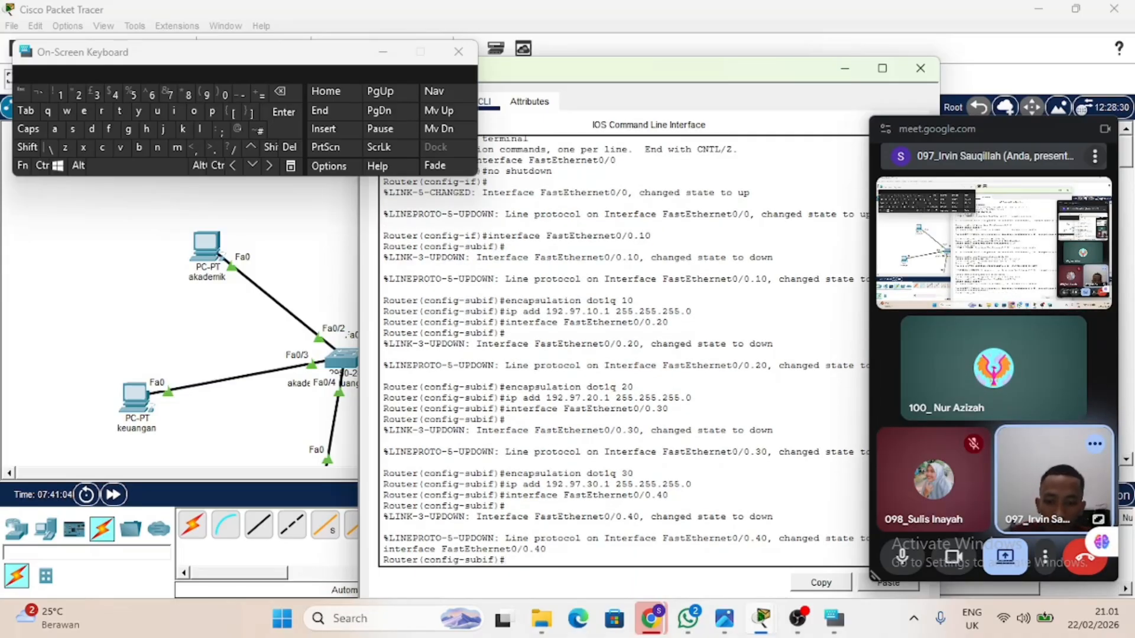
Set the encapsulation of subinterface FastEthernet0/0.40 to dot1q with VLAN 40.
{"action": "key", "text": "Up"}
{"action": "key", "text": "Up"}
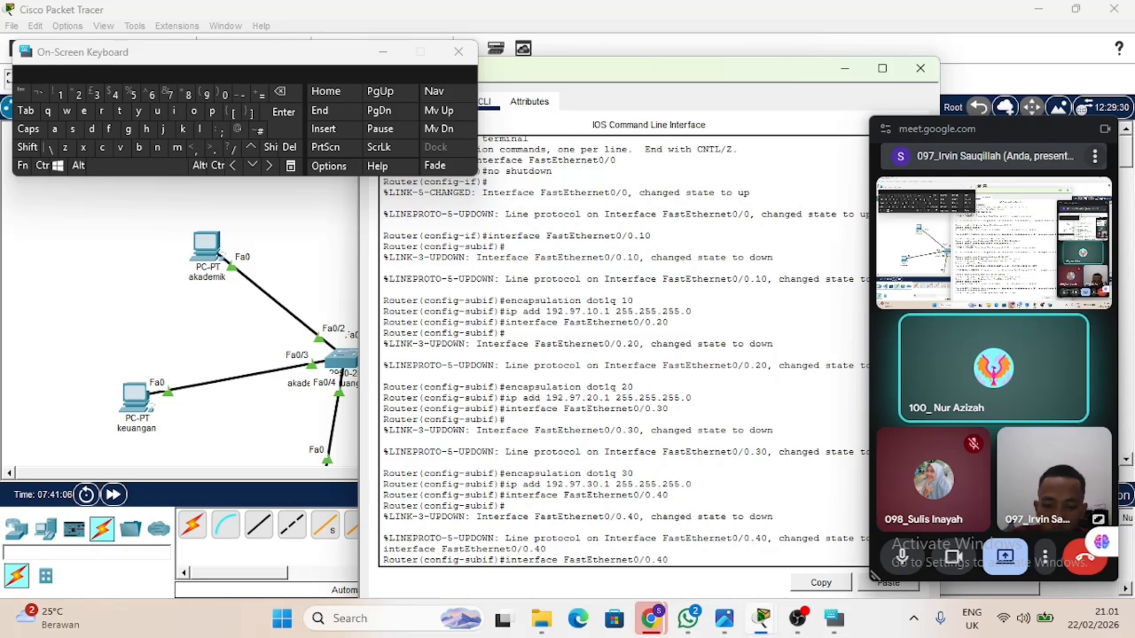
{"action": "key", "text": "Up"}
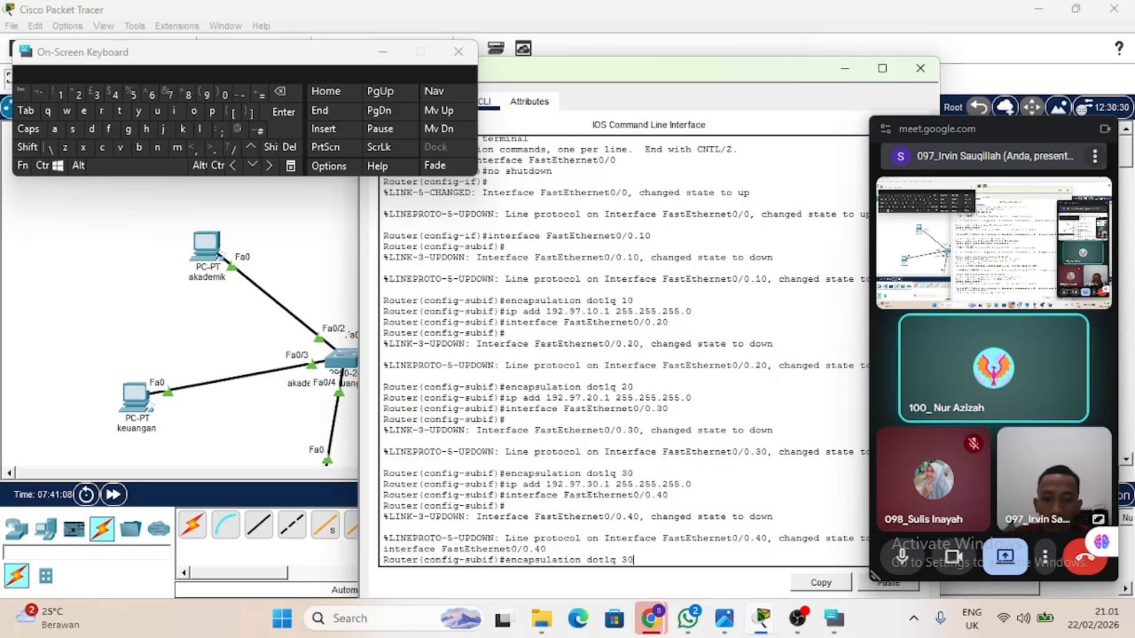
{"action": "key", "text": "BackSpace"}
{"action": "type", "text": "0"}
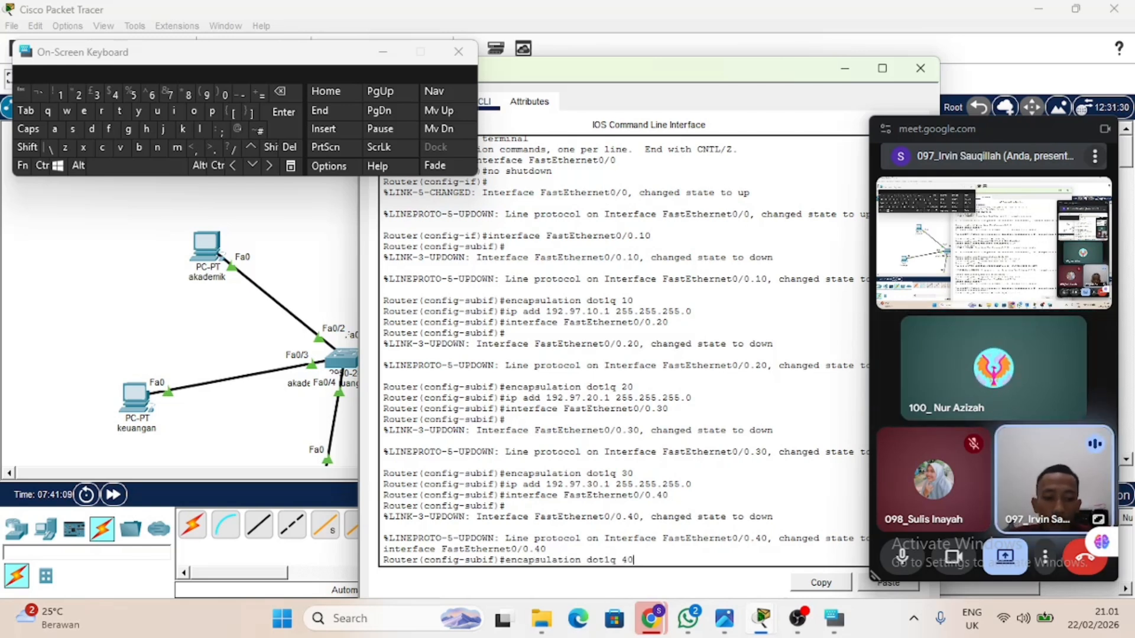
{"action": "key", "text": "Return"}
Assign IP address 192.97.40.1 with mask 255.255.255.0 to subinterface FastEthernet0/0.40.
{"action": "key", "text": "Up"}
{"action": "key", "text": "Up"}
{"action": "key", "text": "Up"}
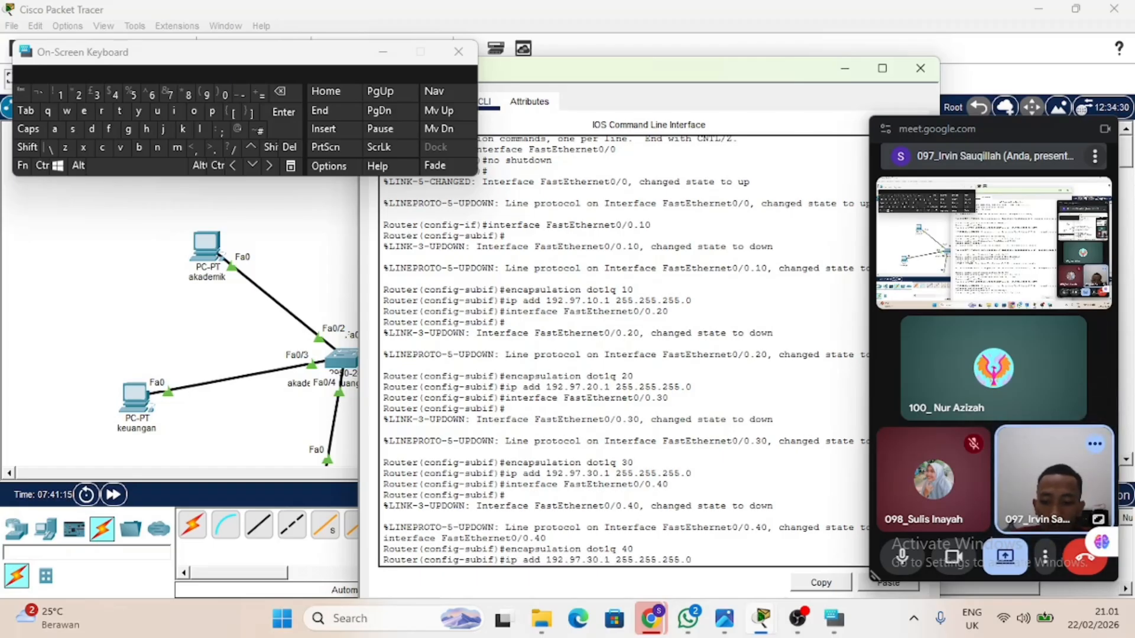
{"action": "key", "text": "BackSpace"}
{"action": "type", "text": "4"}
{"action": "key", "text": "Return"}
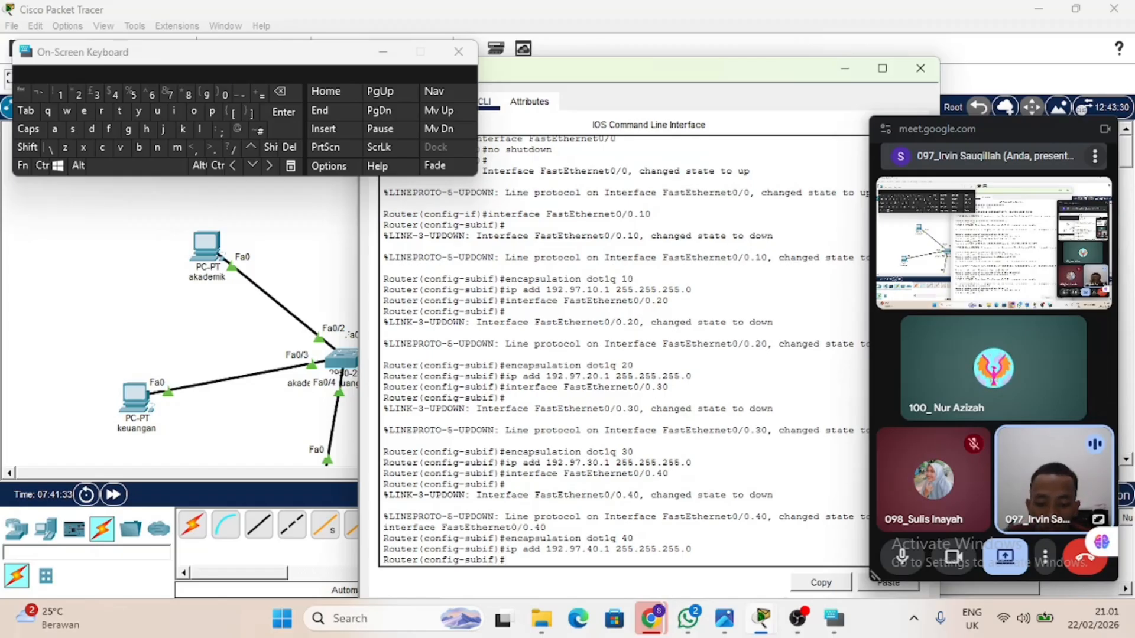
Create DHCP pool 1 on the router and enter its configuration.
{"action": "type", "text": "ip dcp"}
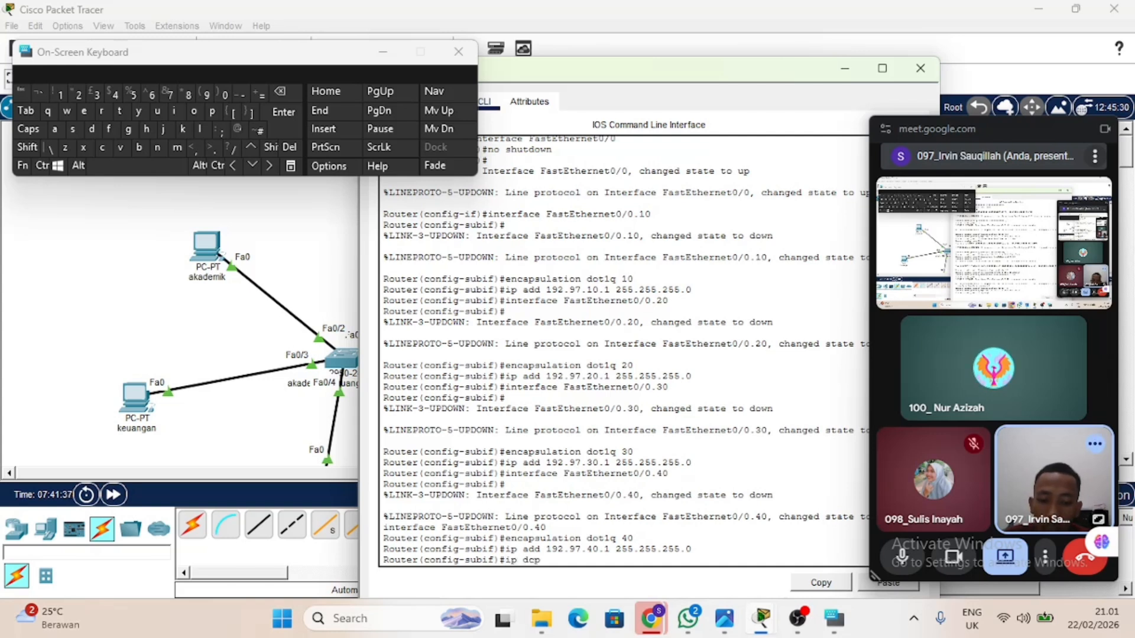
{"action": "type", "text": " pool"}
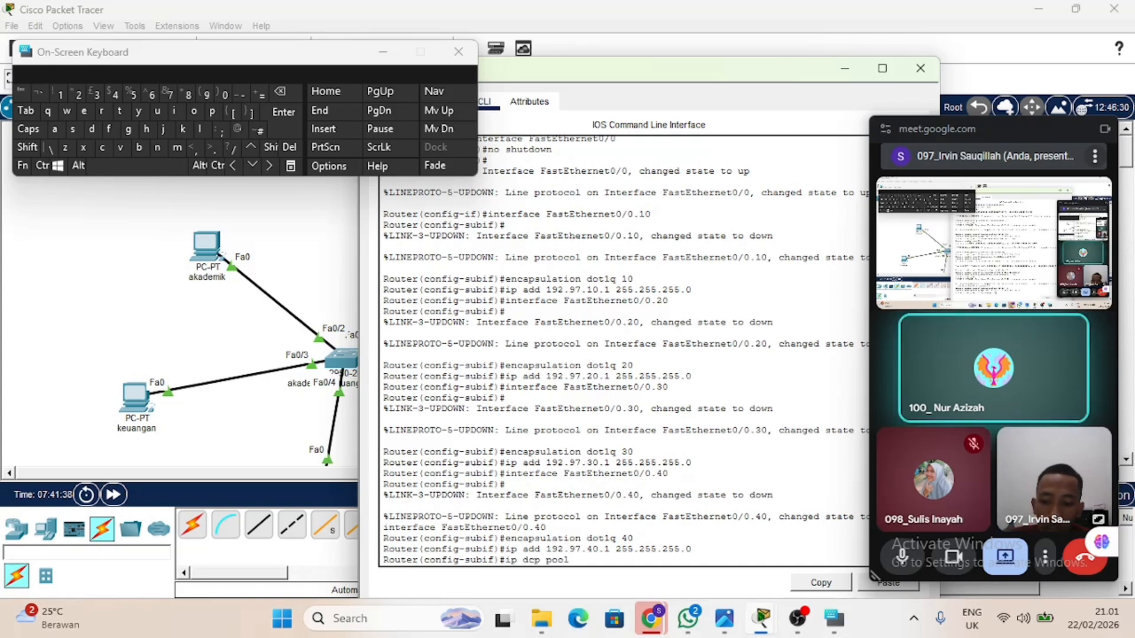
{"action": "type", "text": " 1"}
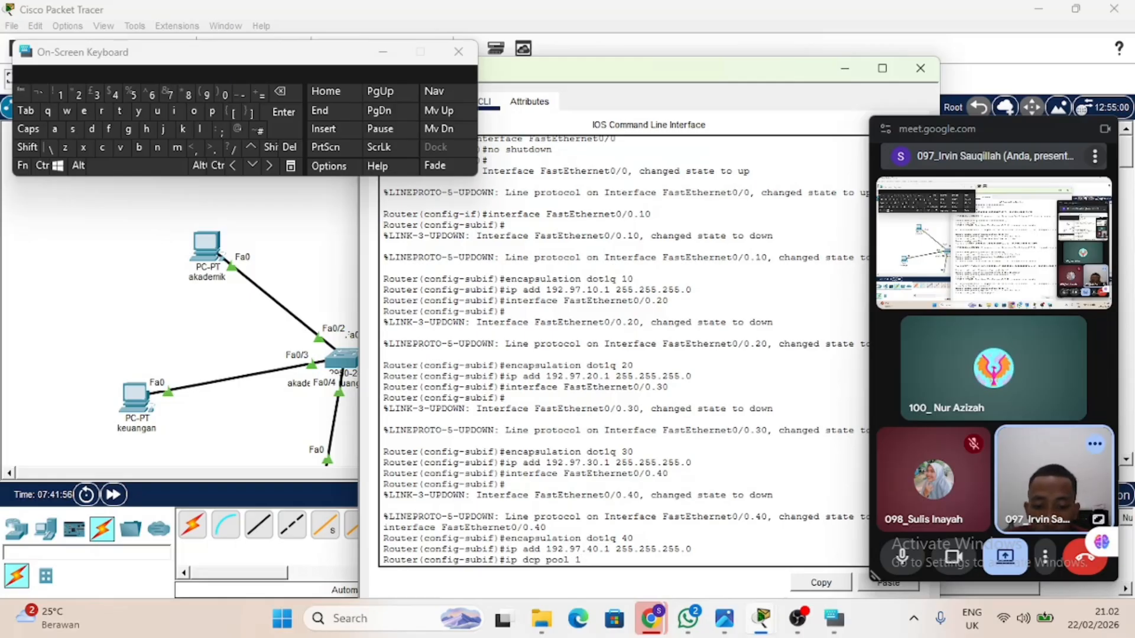
{"action": "type", "text": "h"}
{"action": "key", "text": "Return"}
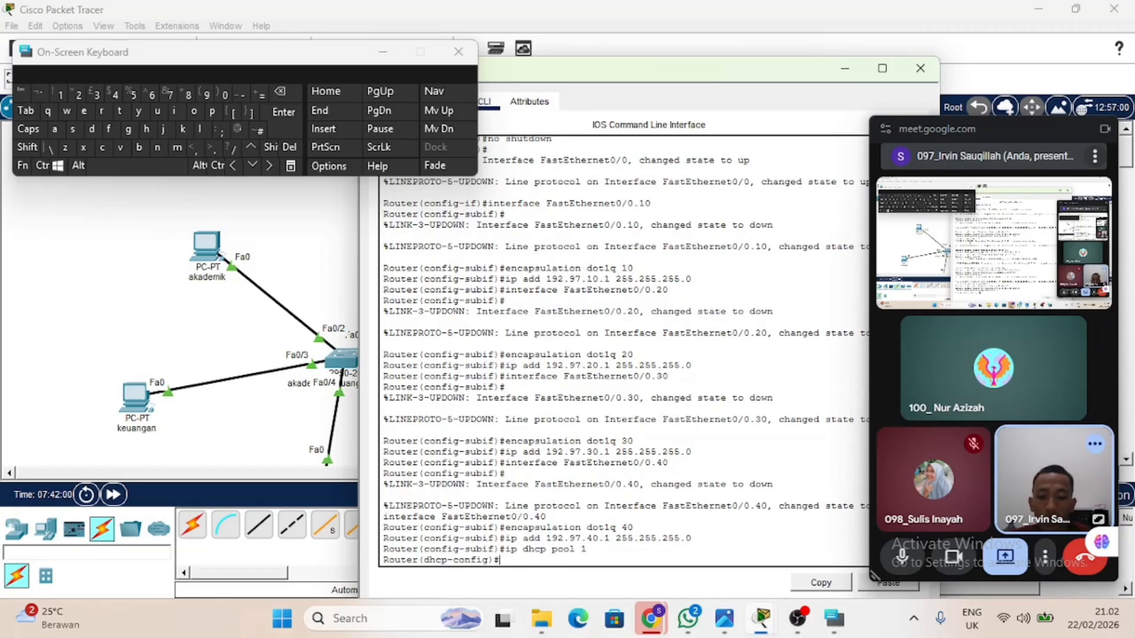
{"action": "type", "text": "net"}
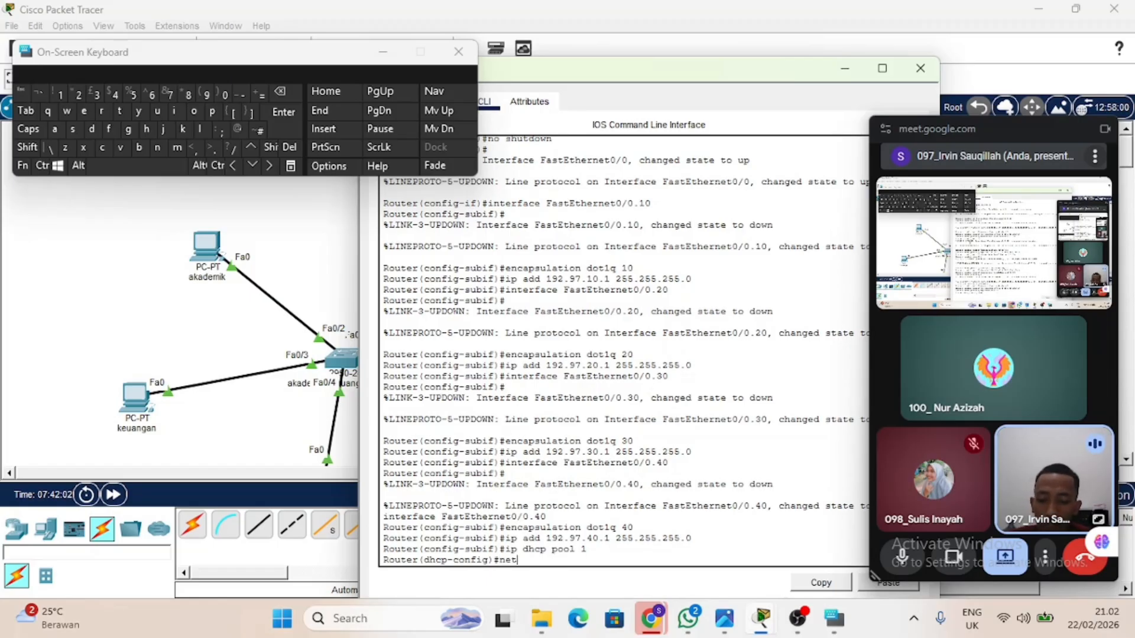
{"action": "type", "text": " 192"}
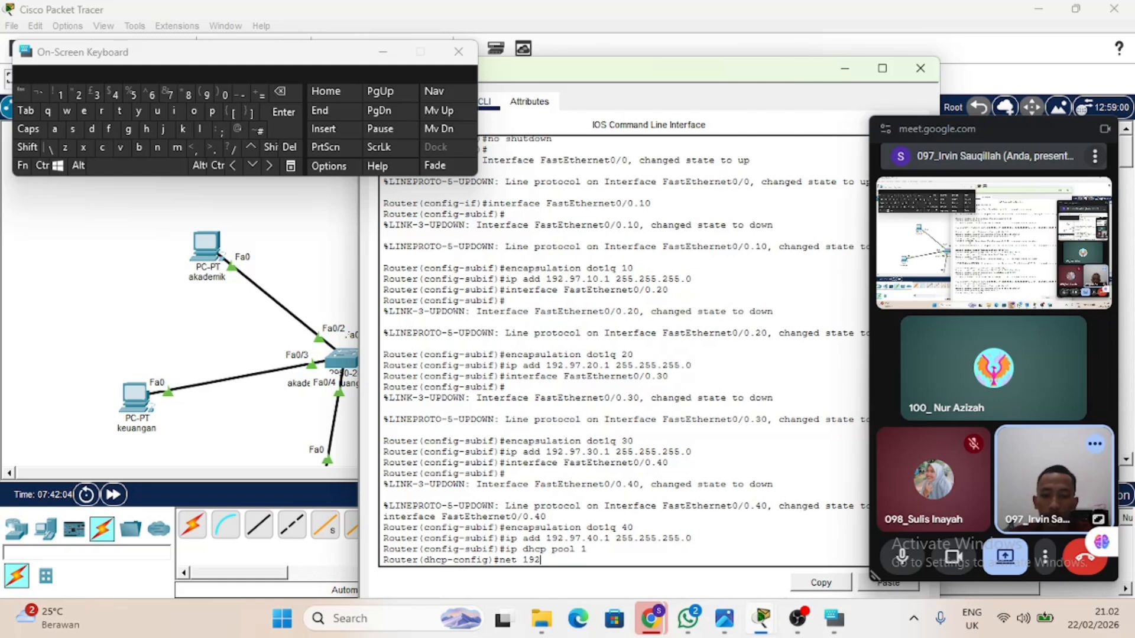
{"action": "type", "text": ".97.1"}
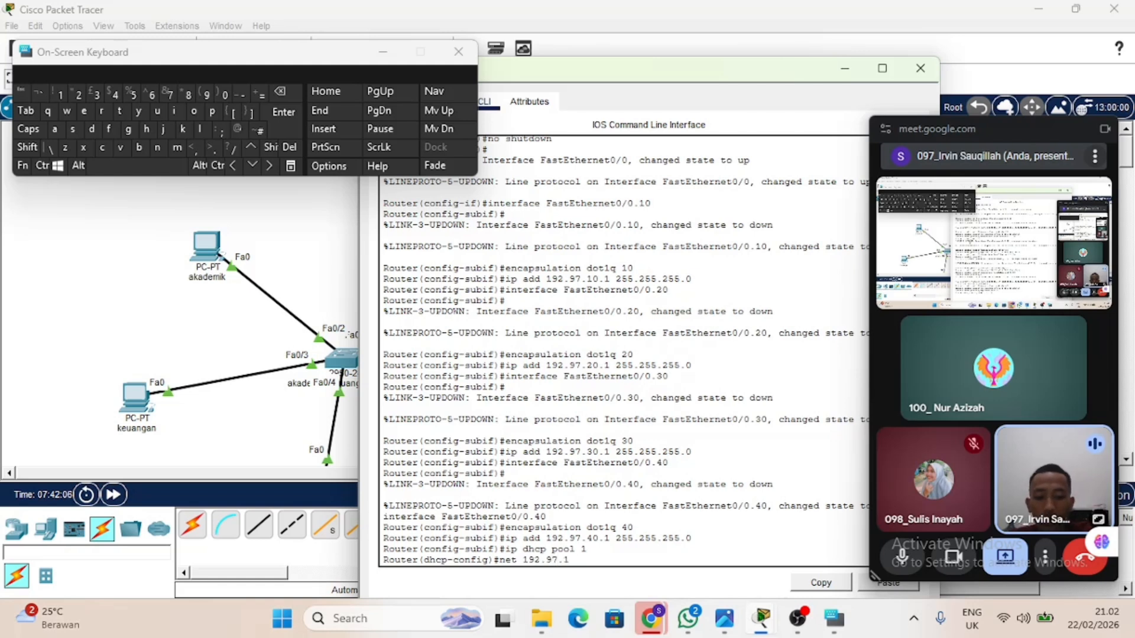
{"action": "type", "text": "0.1"}
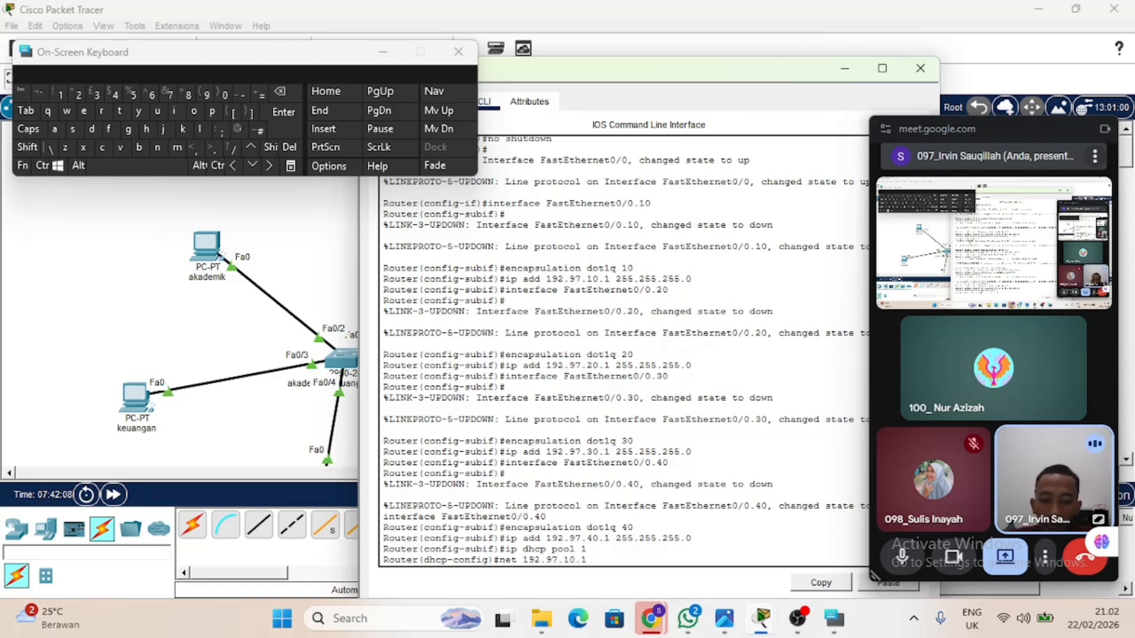
Set the network of DHCP pool 1 to 192.97.10.1 with mask 255.255.255.0.
{"action": "key", "text": "Up"}
{"action": "key", "text": "Up"}
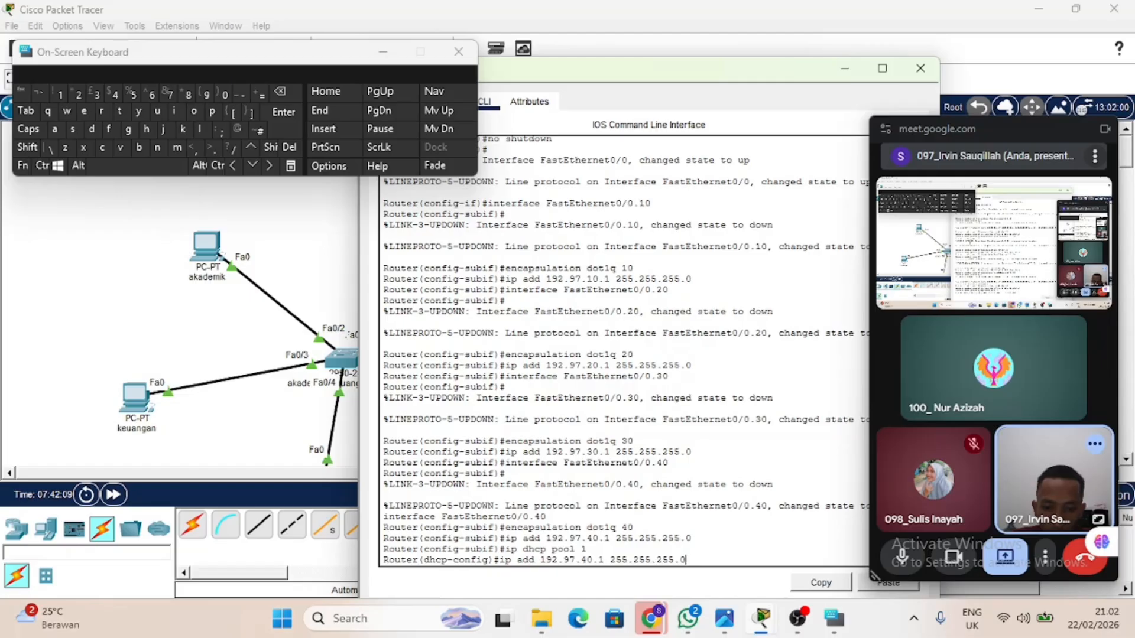
{"action": "key", "text": "Left"}
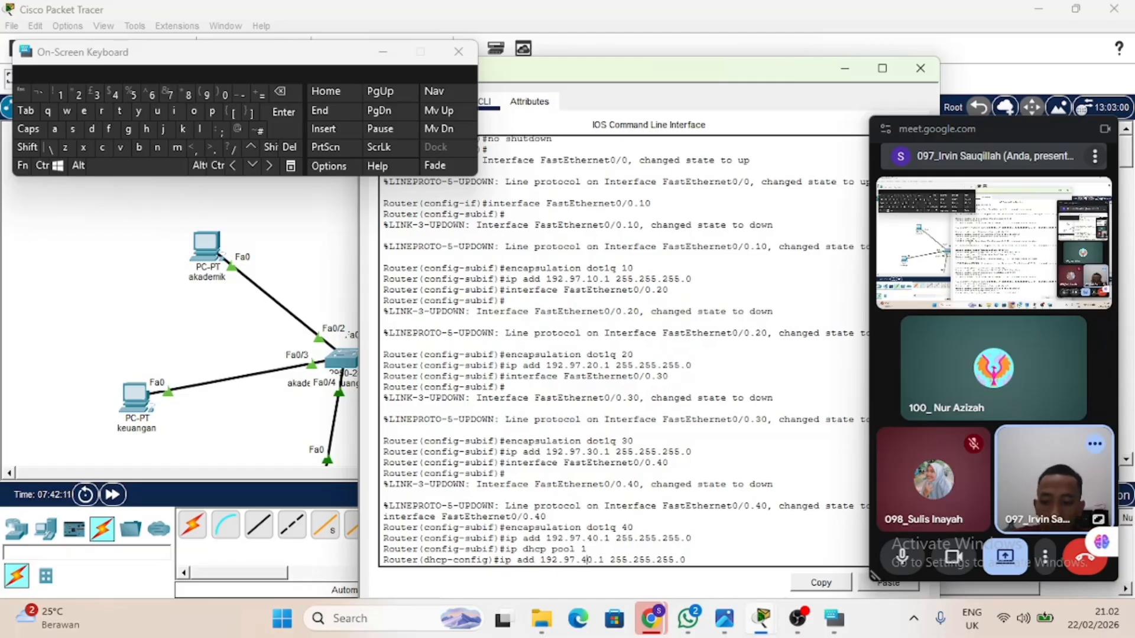
{"action": "key", "text": "BackSpace"}
{"action": "type", "text": "1"}
{"action": "key", "text": "Left"}
{"action": "key", "text": "Left"}
{"action": "key", "text": "BackSpace"}
{"action": "key", "text": "BackSpace"}
{"action": "key", "text": "BackSpace"}
{"action": "key", "text": "BackSpace"}
{"action": "key", "text": "BackSpace"}
{"action": "key", "text": "BackSpace"}
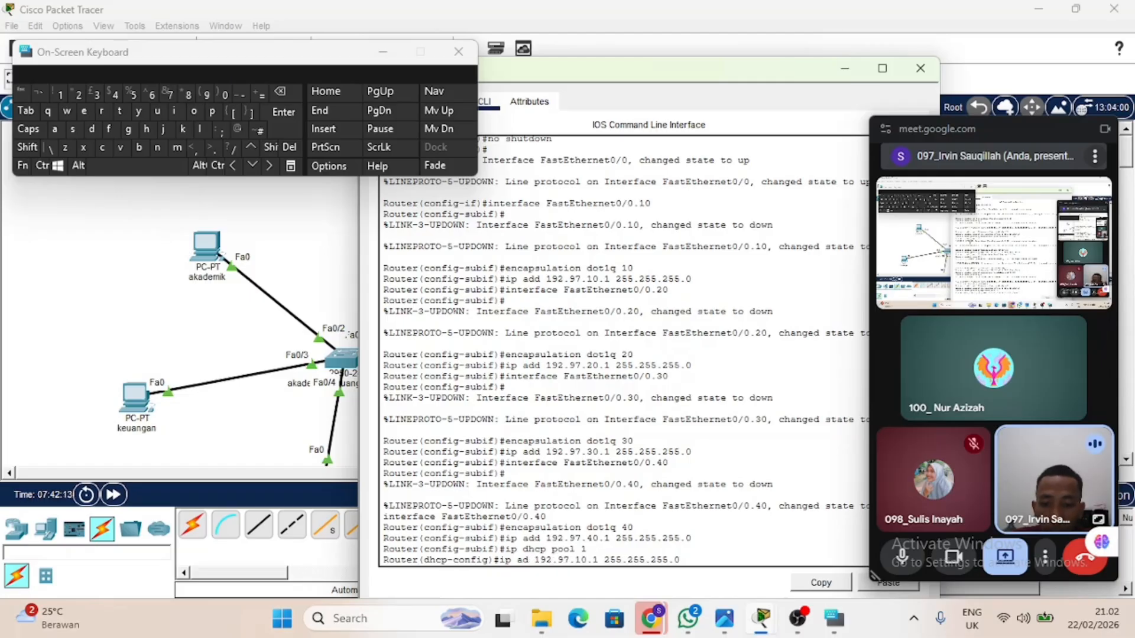
{"action": "type", "text": "net"}
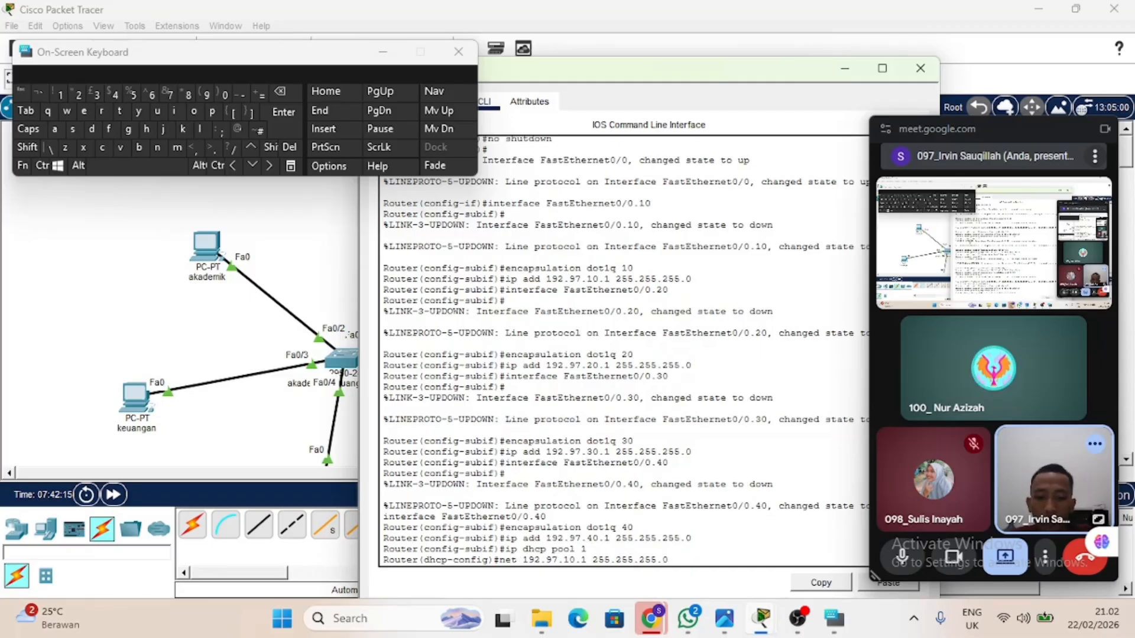
{"action": "key", "text": "Return"}
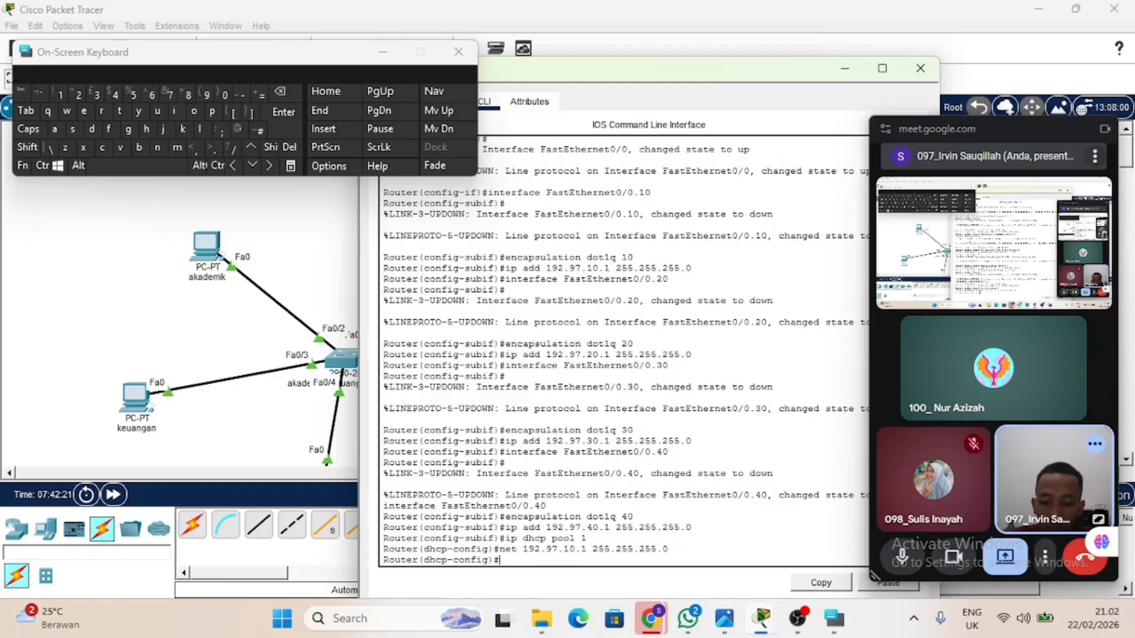
Set the default router of DHCP pool 1 to 192.97.10.1.
{"action": "type", "text": "defaul"}
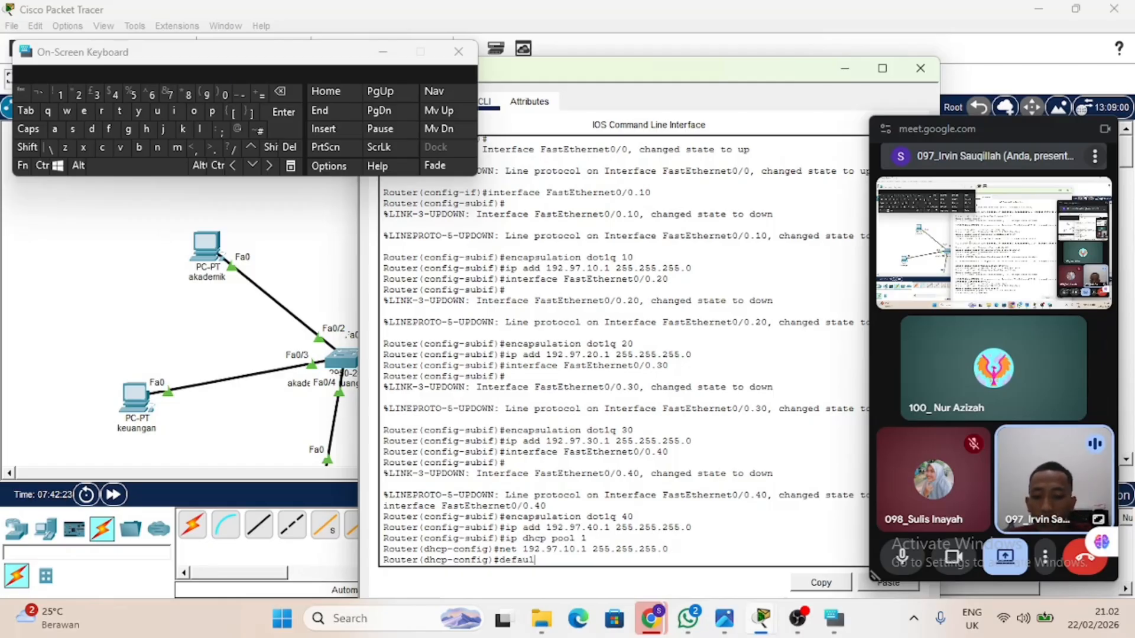
{"action": "type", "text": "t-"}
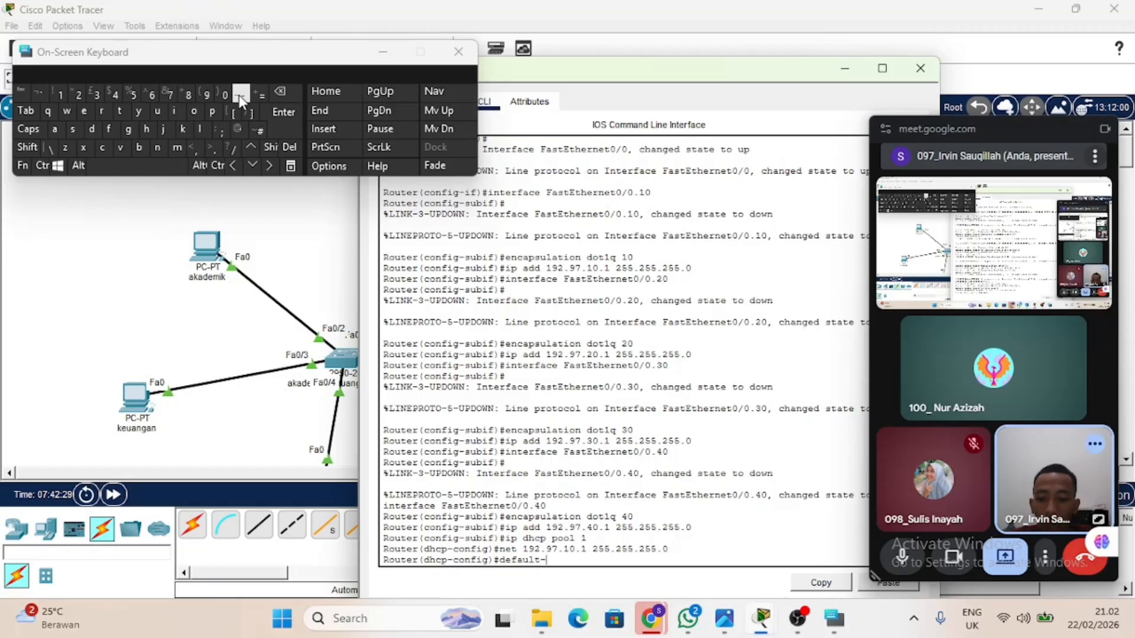
{"action": "type", "text": "router"}
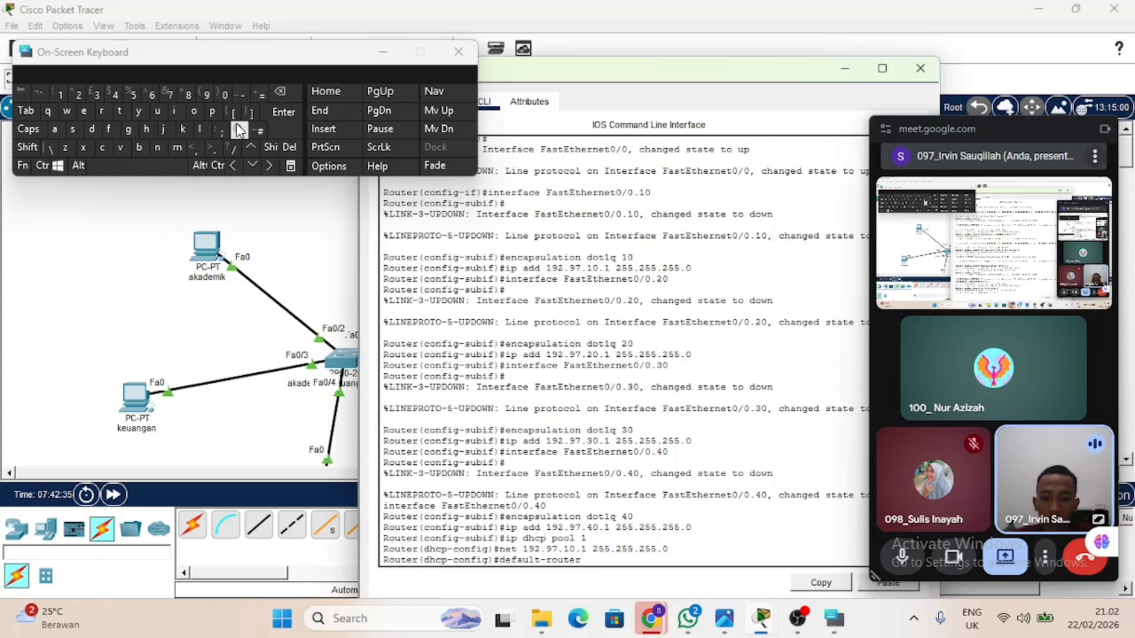
{"action": "type", "text": " 192.97.10.1"}
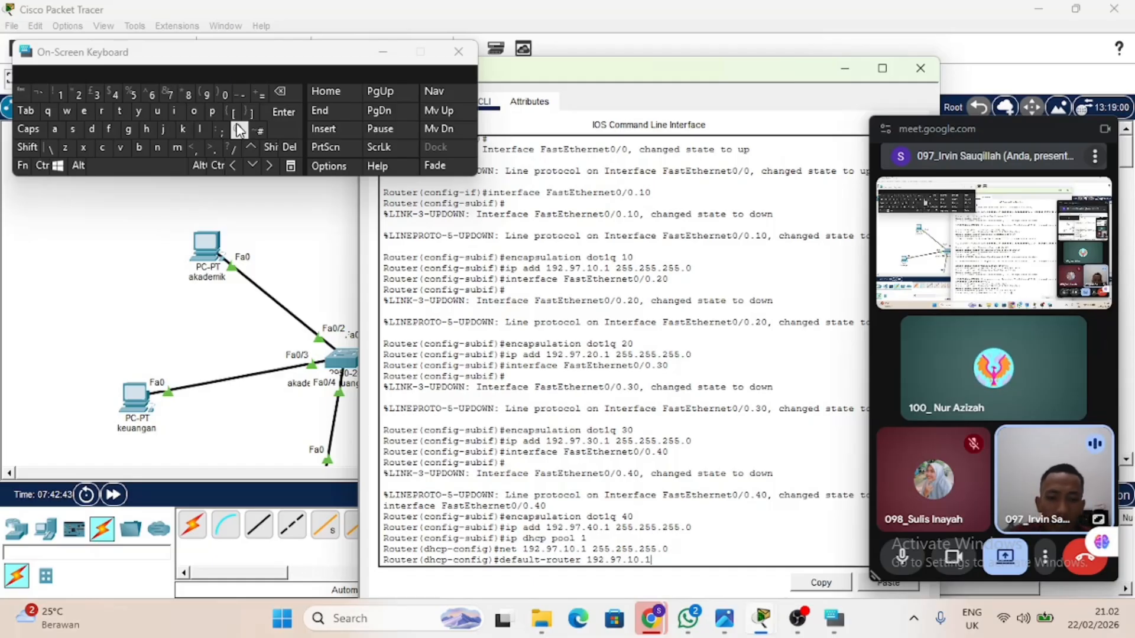
{"action": "key", "text": "Return"}
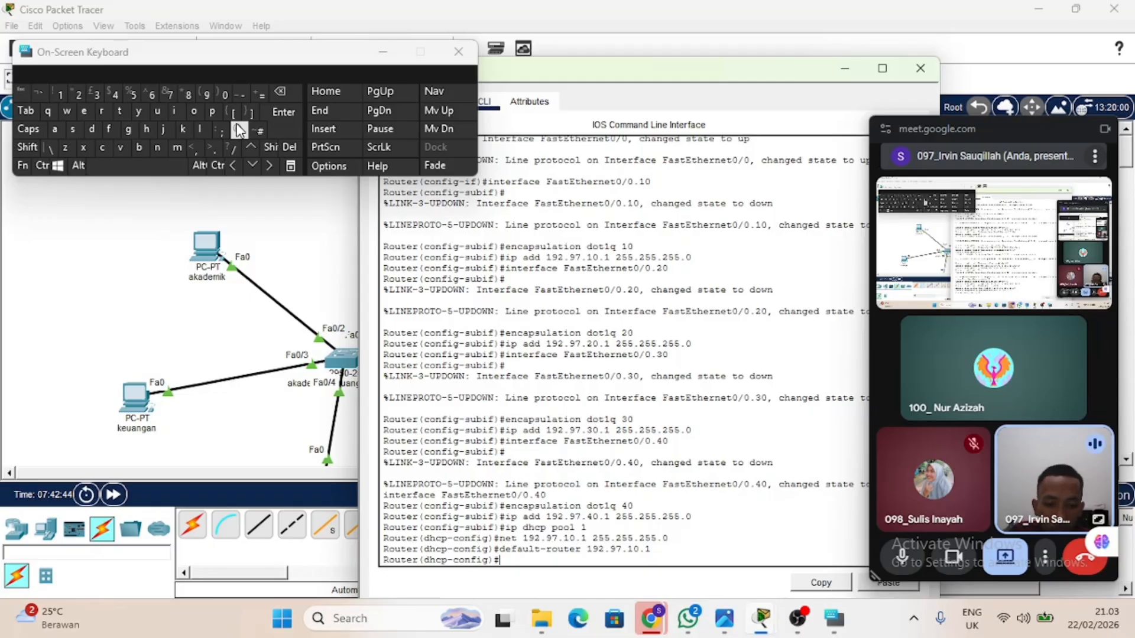
Create DHCP pool 2 on the router and enter its configuration.
{"action": "key", "text": "Up"}
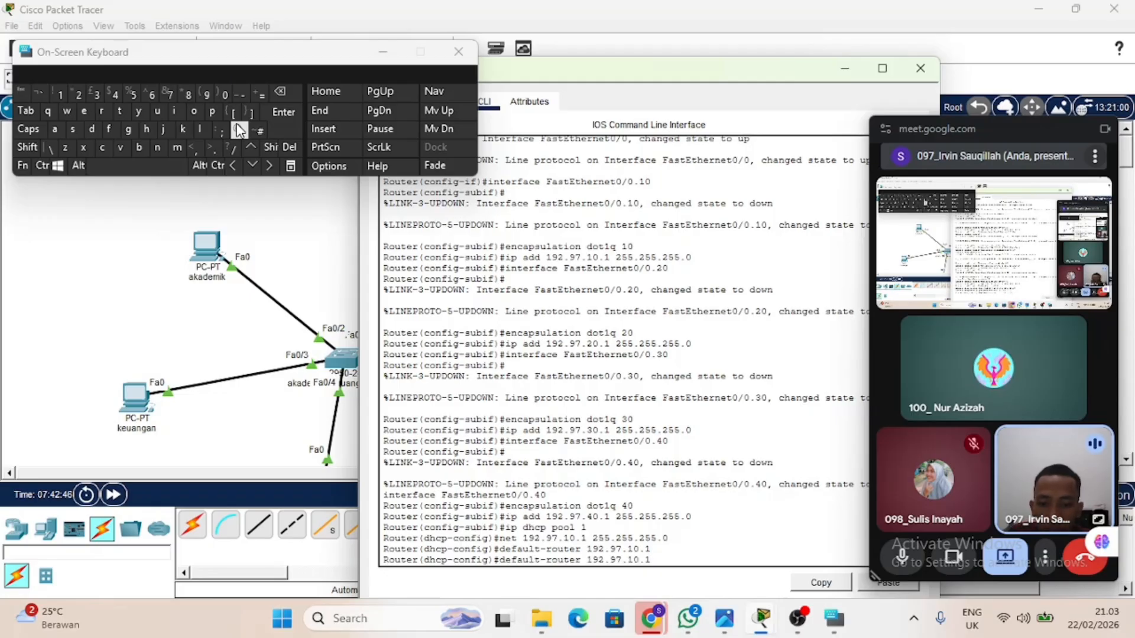
{"action": "key", "text": "Up"}
{"action": "key", "text": "Up"}
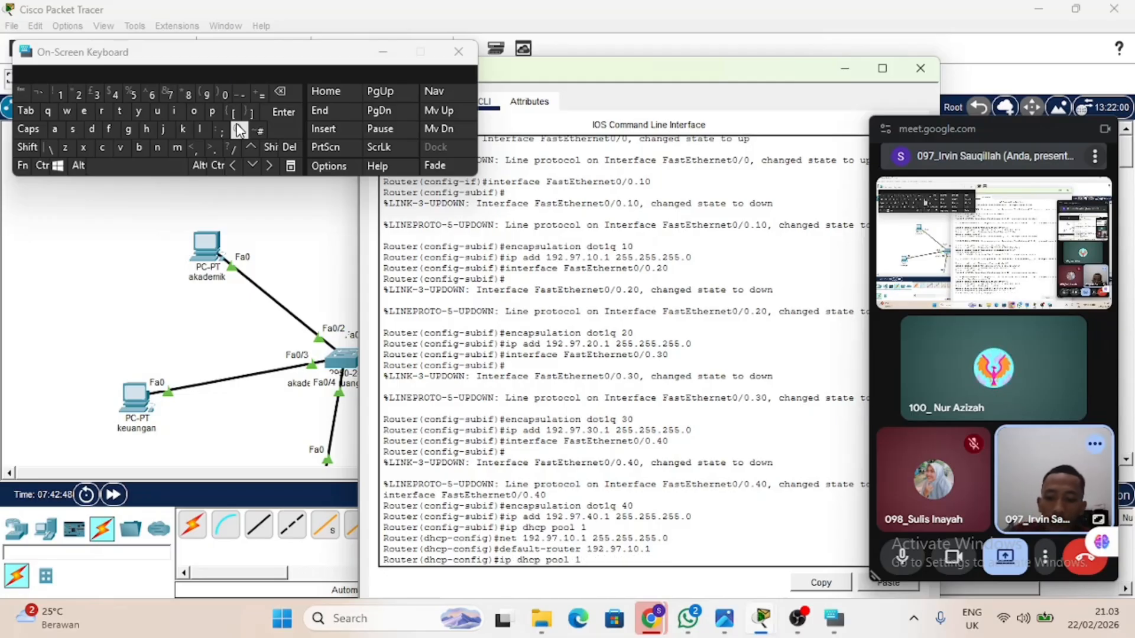
{"action": "key", "text": "BackSpace"}
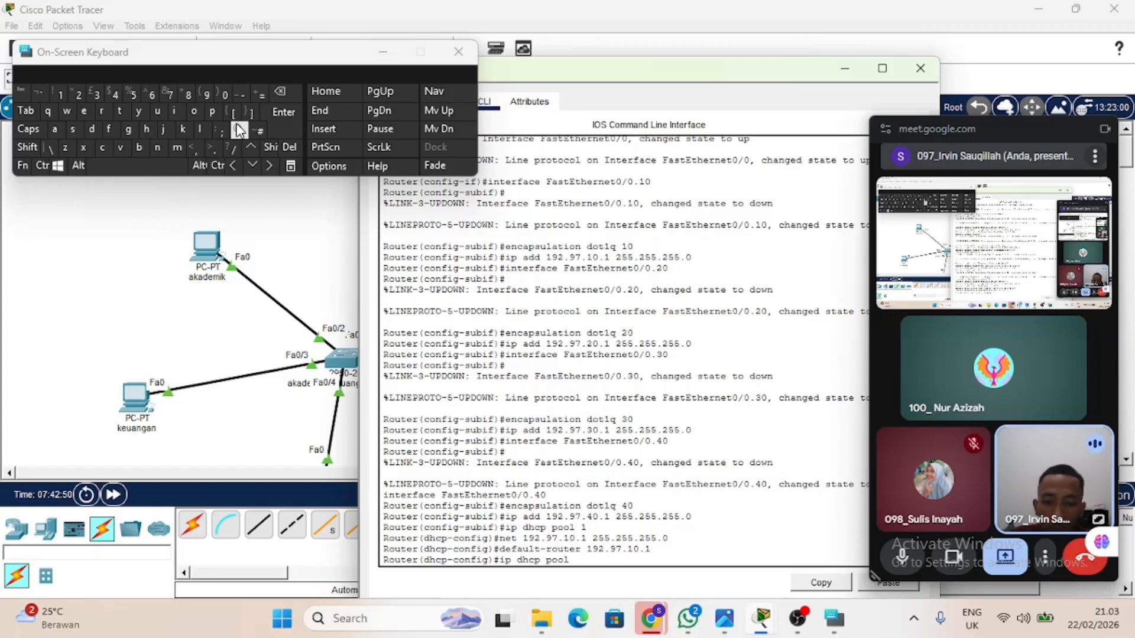
{"action": "type", "text": "2"}
{"action": "key", "text": "Return"}
Set the network of DHCP pool 2 to 192.97.20.1 with mask 255.255.255.0.
{"action": "key", "text": "Up"}
{"action": "key", "text": "Up"}
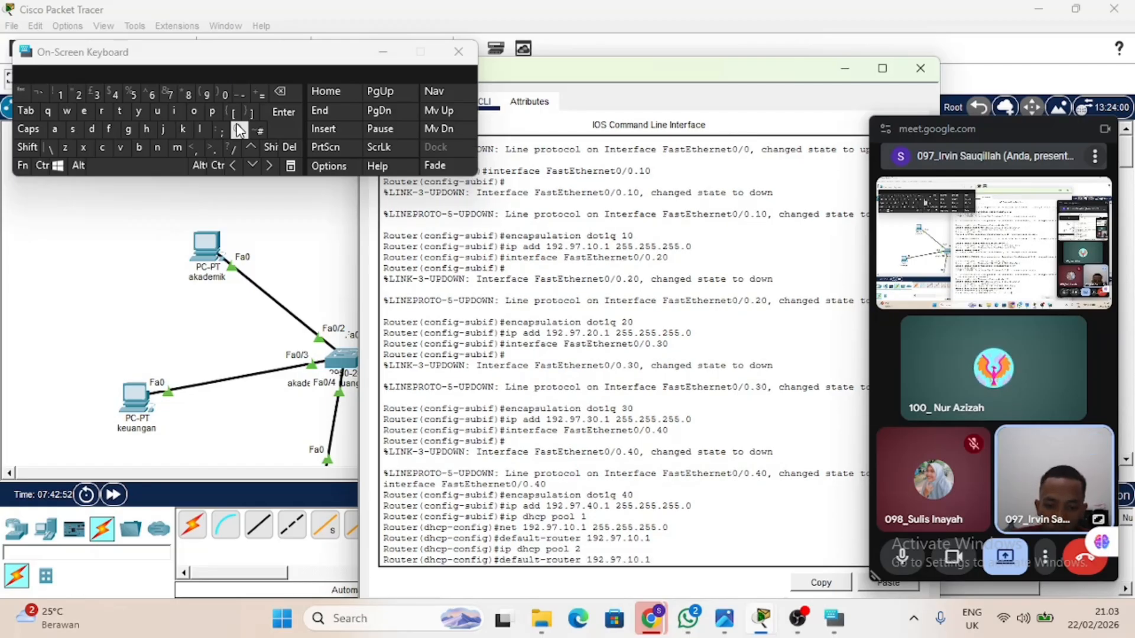
{"action": "key", "text": "Up"}
{"action": "key", "text": "Left"}
{"action": "key", "text": "Left"}
{"action": "key", "text": "Left"}
{"action": "key", "text": "Left"}
{"action": "key", "text": "Left"}
{"action": "key", "text": "Left"}
{"action": "key", "text": "Left"}
{"action": "key", "text": "Left"}
{"action": "key", "text": "Left"}
{"action": "key", "text": "Left"}
{"action": "key", "text": "Left"}
{"action": "key", "text": "Left"}
{"action": "key", "text": "Left"}
{"action": "key", "text": "Left"}
{"action": "key", "text": "Left"}
{"action": "key", "text": "Left"}
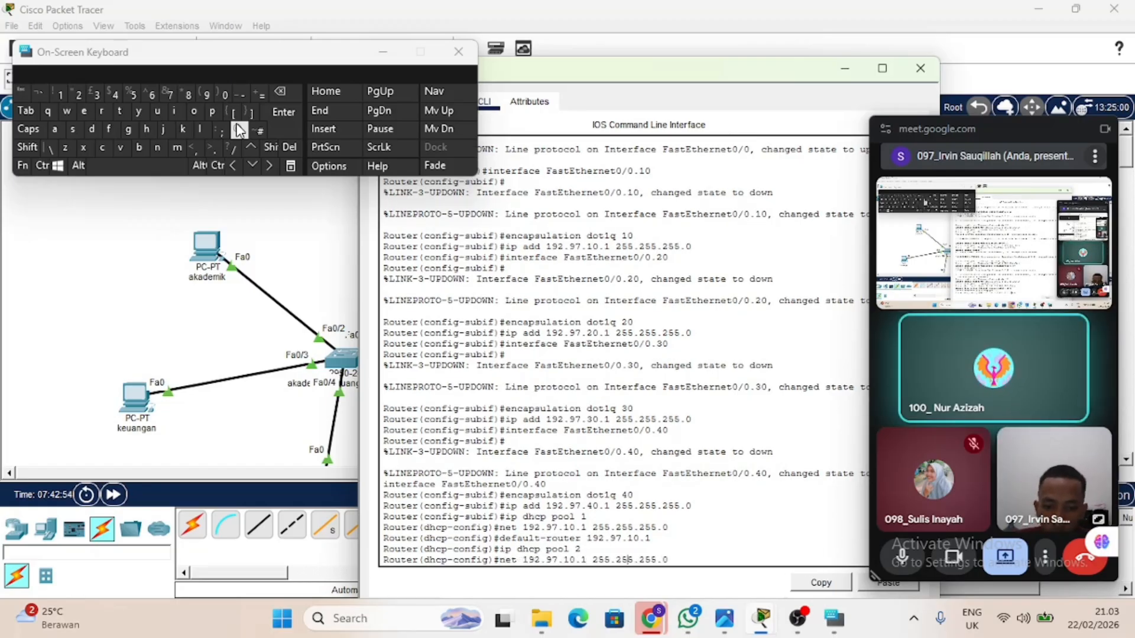
{"action": "key", "text": "BackSpace"}
{"action": "type", "text": "2"}
{"action": "key", "text": "Return"}
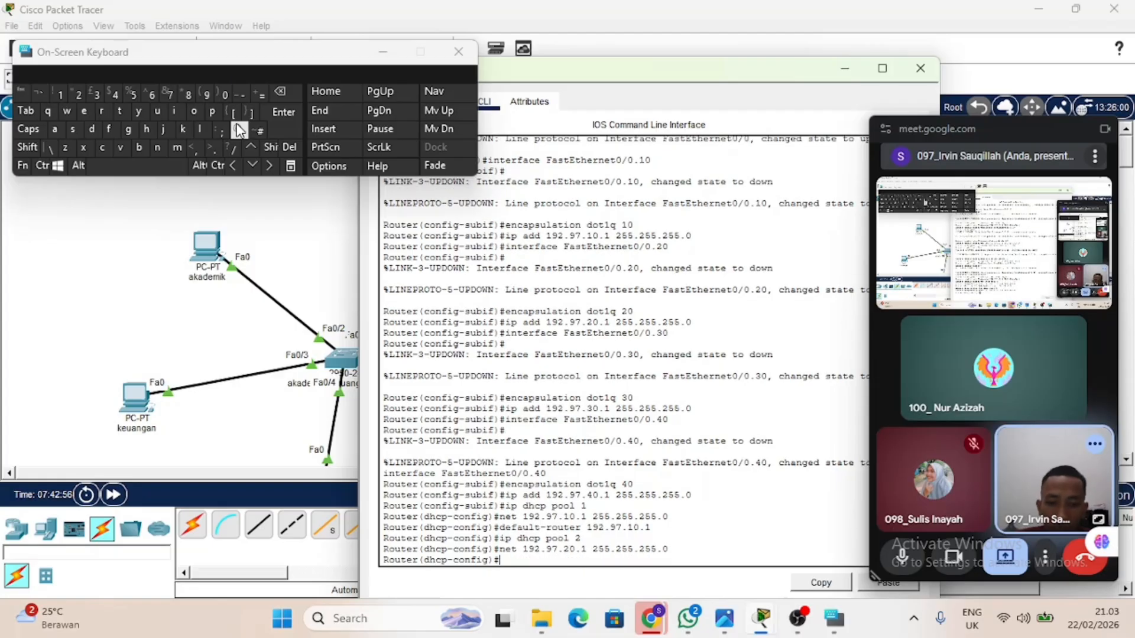
Set the default router of DHCP pool 2 to 192.97.20.1.
{"action": "key", "text": "Up"}
{"action": "key", "text": "Up"}
{"action": "key", "text": "Up"}
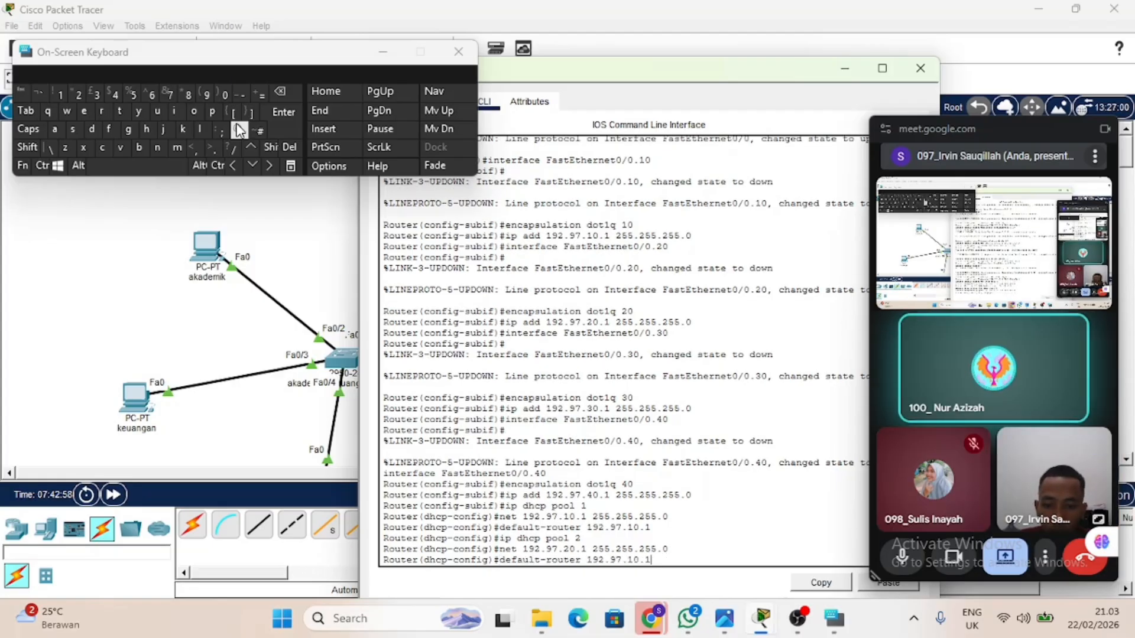
{"action": "key", "text": "Left"}
{"action": "key", "text": "Left"}
{"action": "key", "text": "Left"}
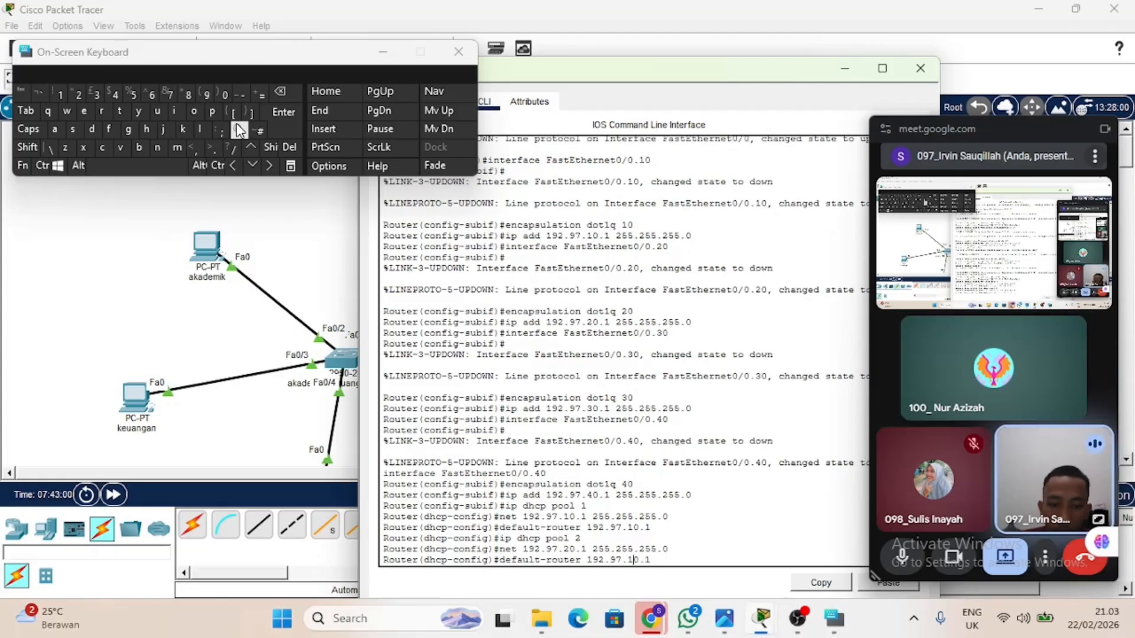
{"action": "key", "text": "BackSpace"}
{"action": "type", "text": "2"}
{"action": "key", "text": "Return"}
Create DHCP pool 3 on the router and enter its configuration.
{"action": "key", "text": "Up"}
{"action": "key", "text": "Up"}
{"action": "key", "text": "Up"}
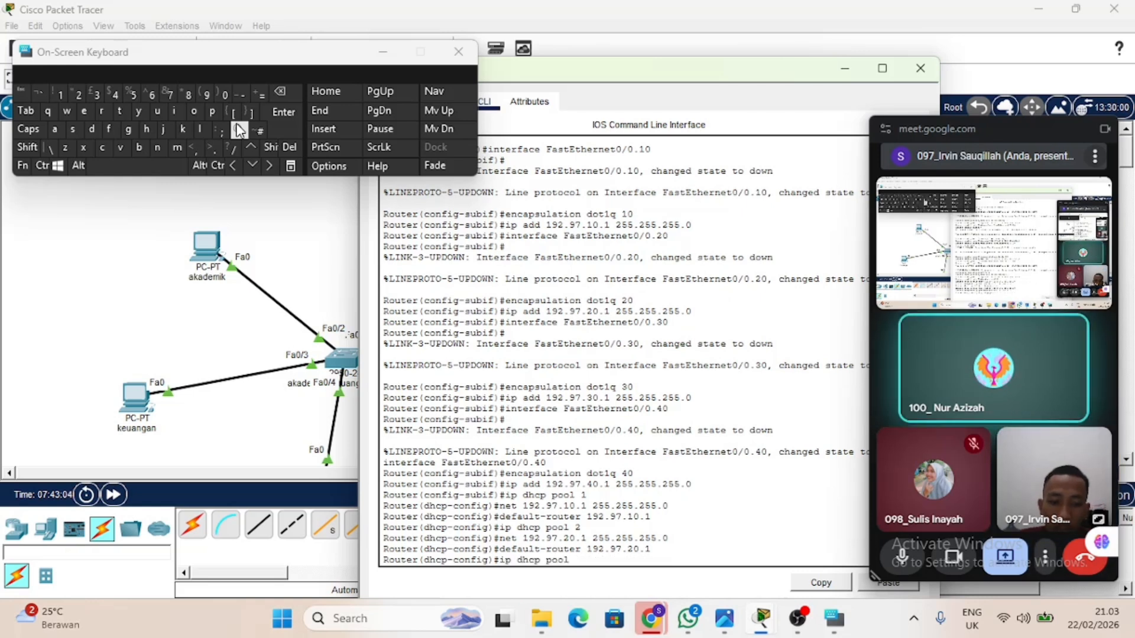
{"action": "key", "text": "BackSpace"}
{"action": "type", "text": "3"}
{"action": "key", "text": "Return"}
Set the network of DHCP pool 3 to 192.97.30.1 with mask 255.255.255.0.
{"action": "key", "text": "Up"}
{"action": "key", "text": "Up"}
{"action": "key", "text": "Up"}
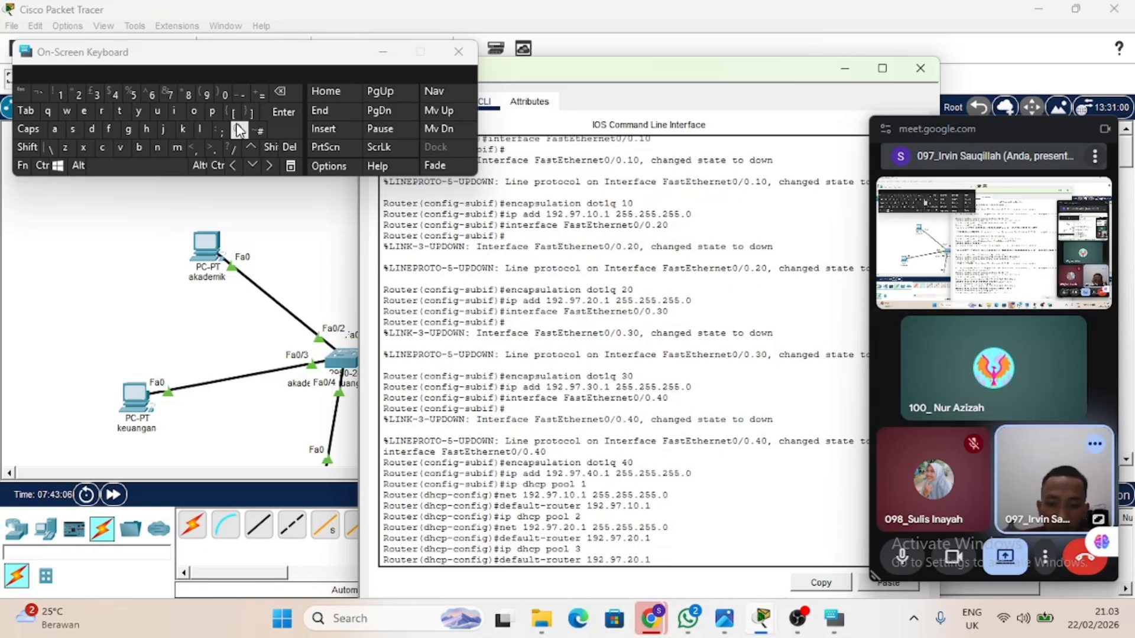
{"action": "key", "text": "Left"}
{"action": "key", "text": "Left"}
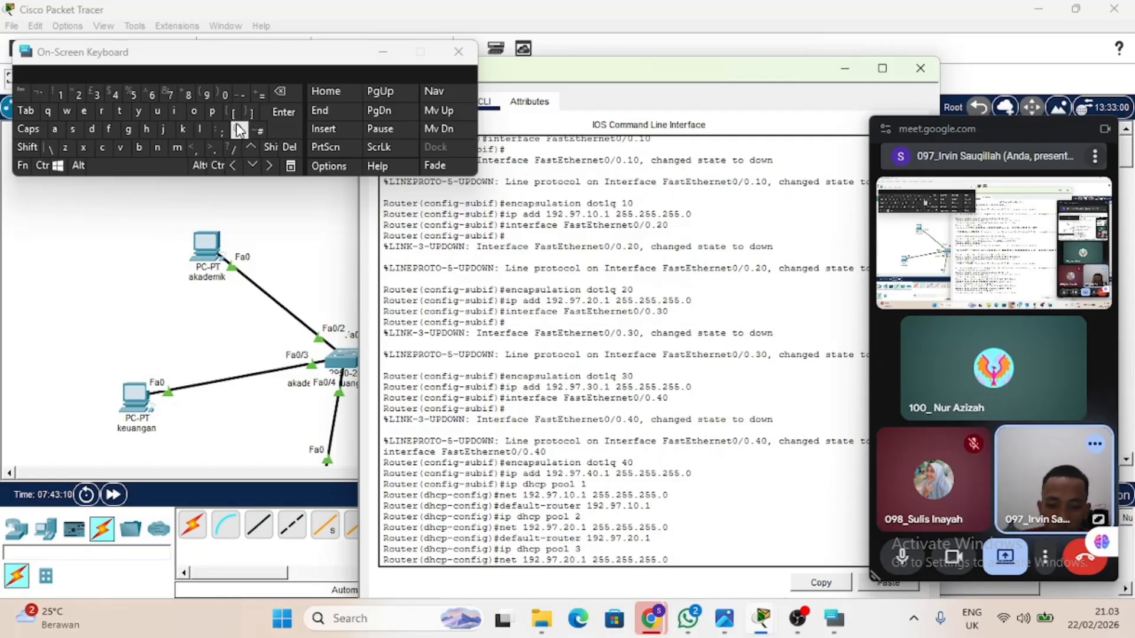
{"action": "key", "text": "BackSpace"}
{"action": "type", "text": "3"}
{"action": "key", "text": "Return"}
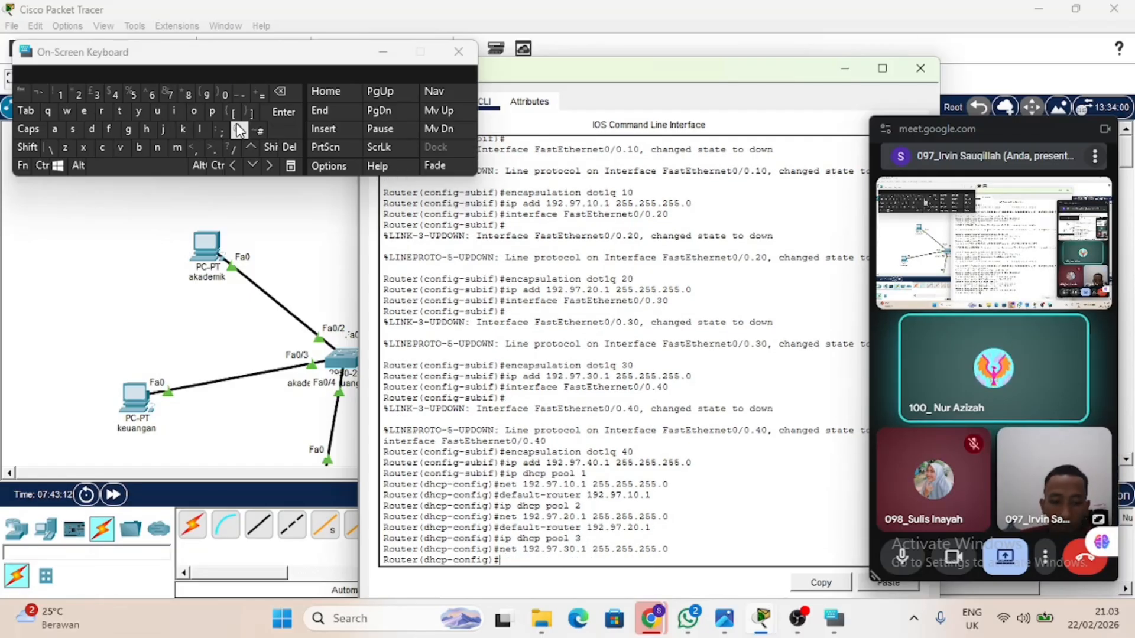
Set the default router of DHCP pool 3 to 192.97.30.1.
{"action": "key", "text": "Up"}
{"action": "key", "text": "Up"}
{"action": "key", "text": "Up"}
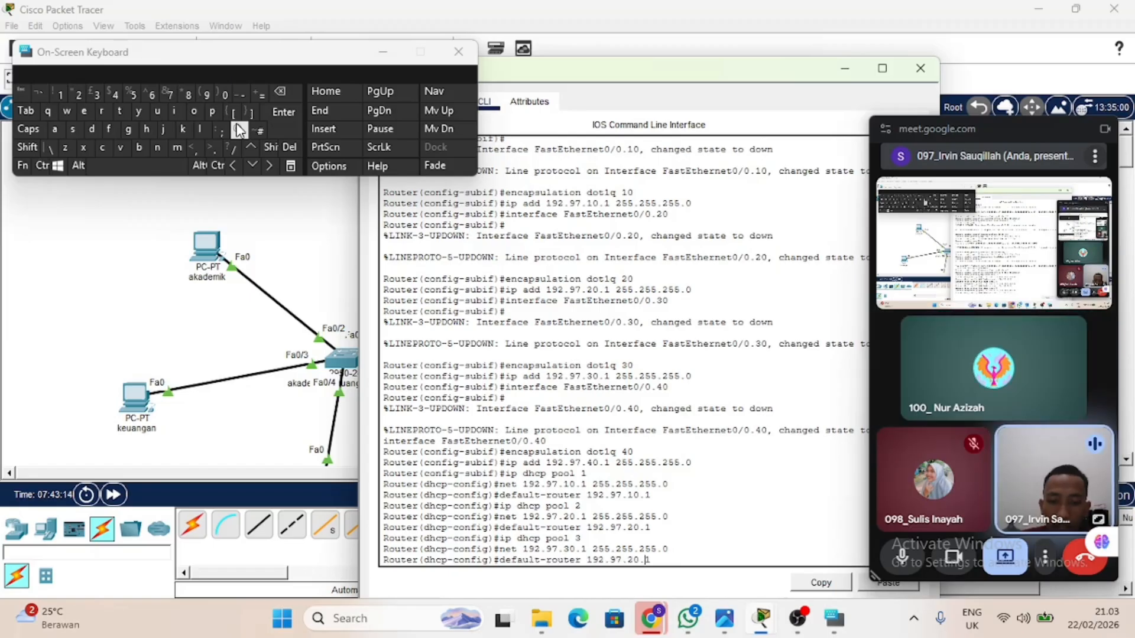
{"action": "key", "text": "BackSpace"}
{"action": "key", "text": "BackSpace"}
{"action": "key", "text": "BackSpace"}
{"action": "key", "text": "BackSpace"}
{"action": "type", "text": "30.1"}
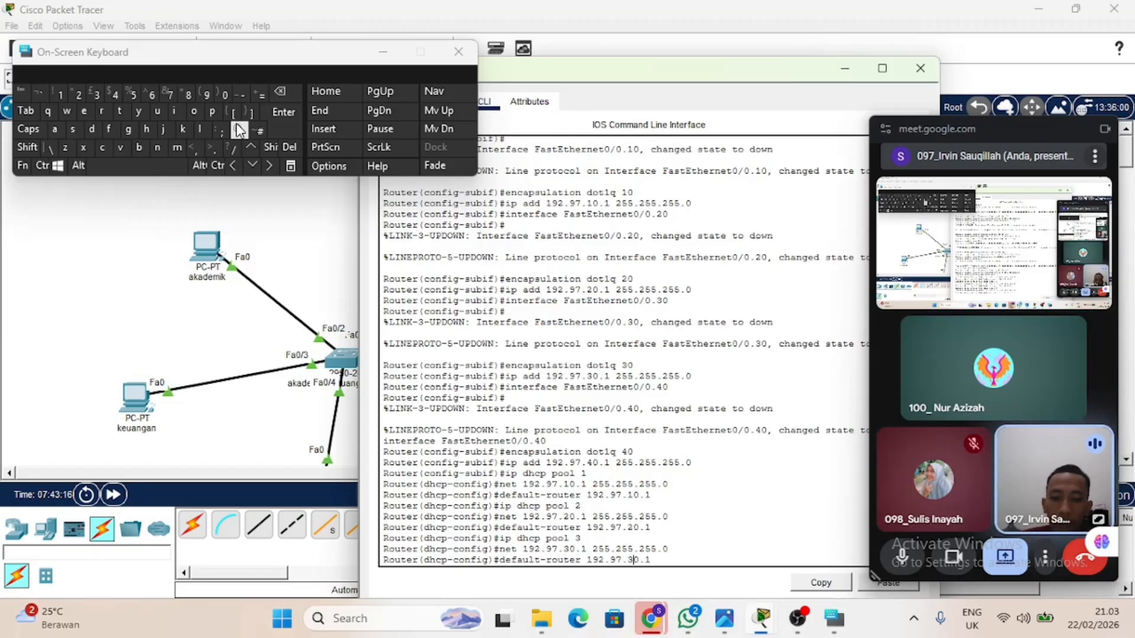
{"action": "key", "text": "Return"}
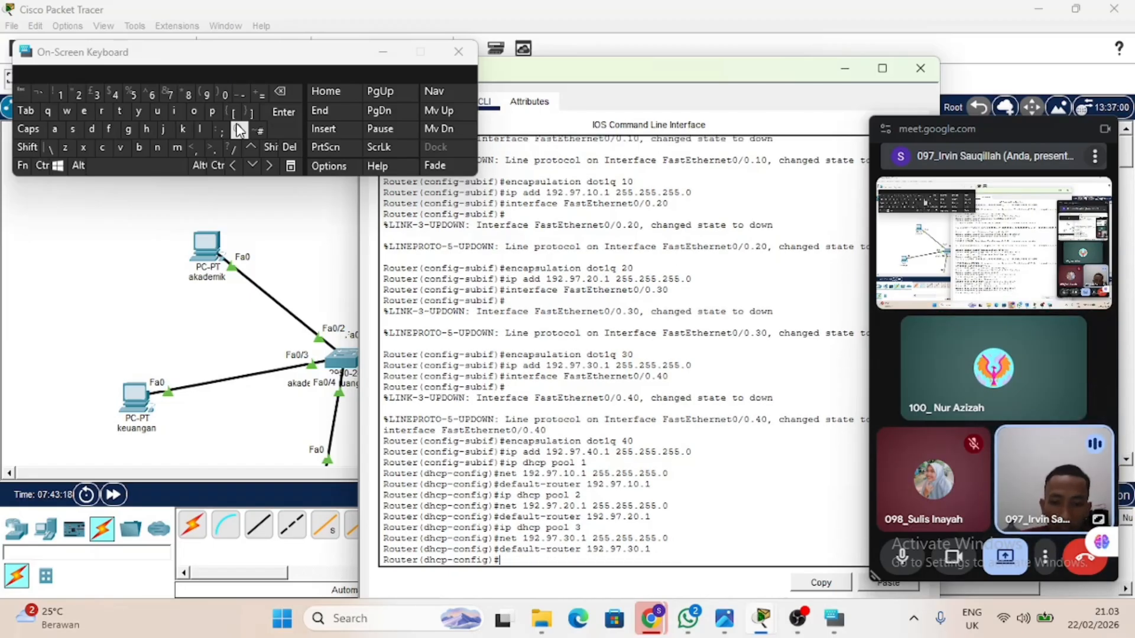
Create DHCP pool 4 on the router and enter its configuration.
{"action": "key", "text": "Up"}
{"action": "key", "text": "Up"}
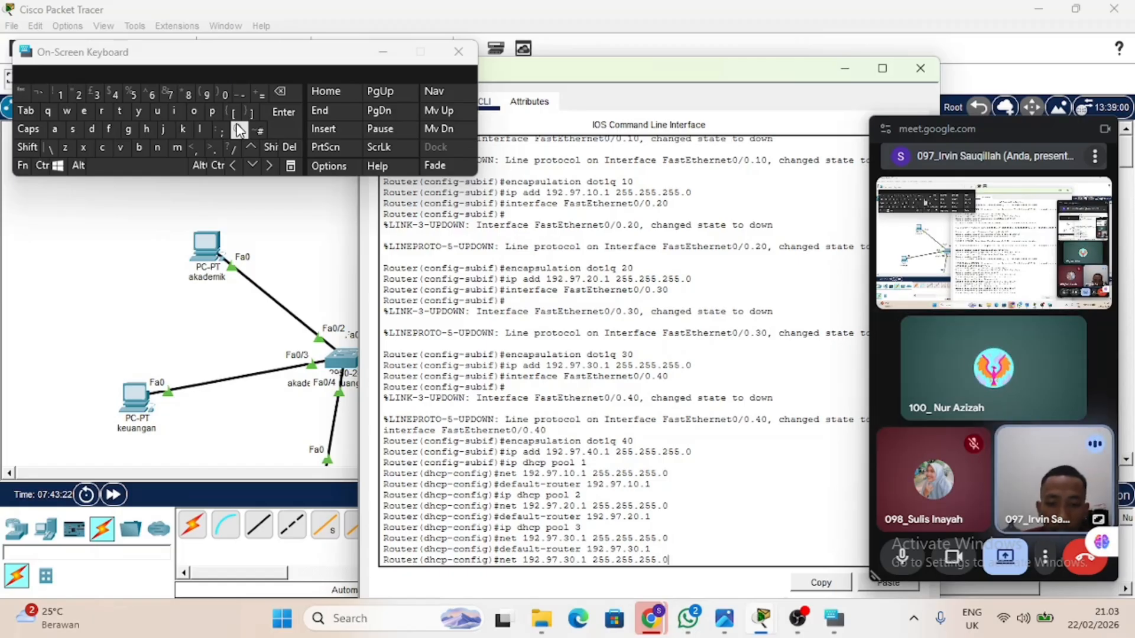
{"action": "key", "text": "Up"}
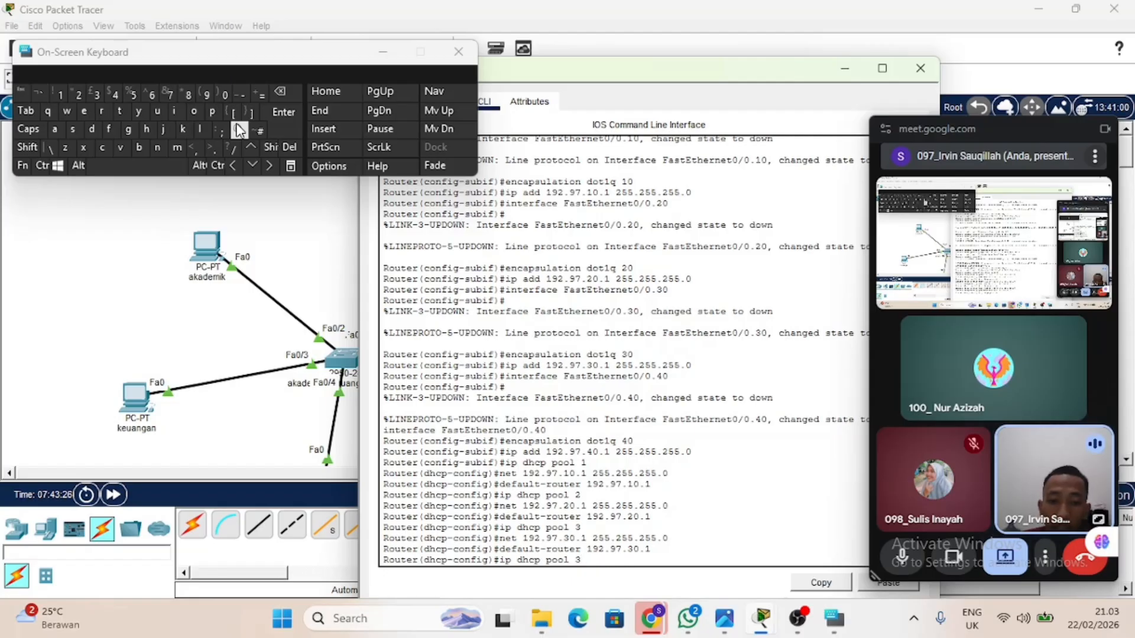
{"action": "key", "text": "BackSpace"}
{"action": "type", "text": "4"}
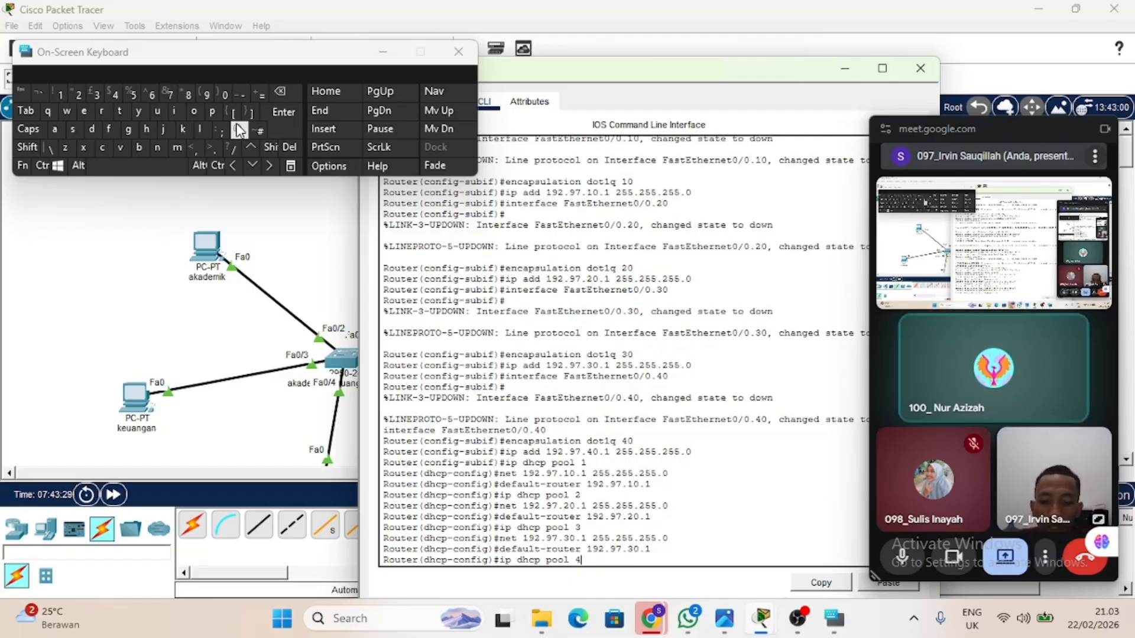
{"action": "key", "text": "Return"}
Set the network of DHCP pool 4 to 192.97.40.1 with mask 255.255.255.0.
{"action": "key", "text": "Up"}
{"action": "key", "text": "Up"}
{"action": "key", "text": "Up"}
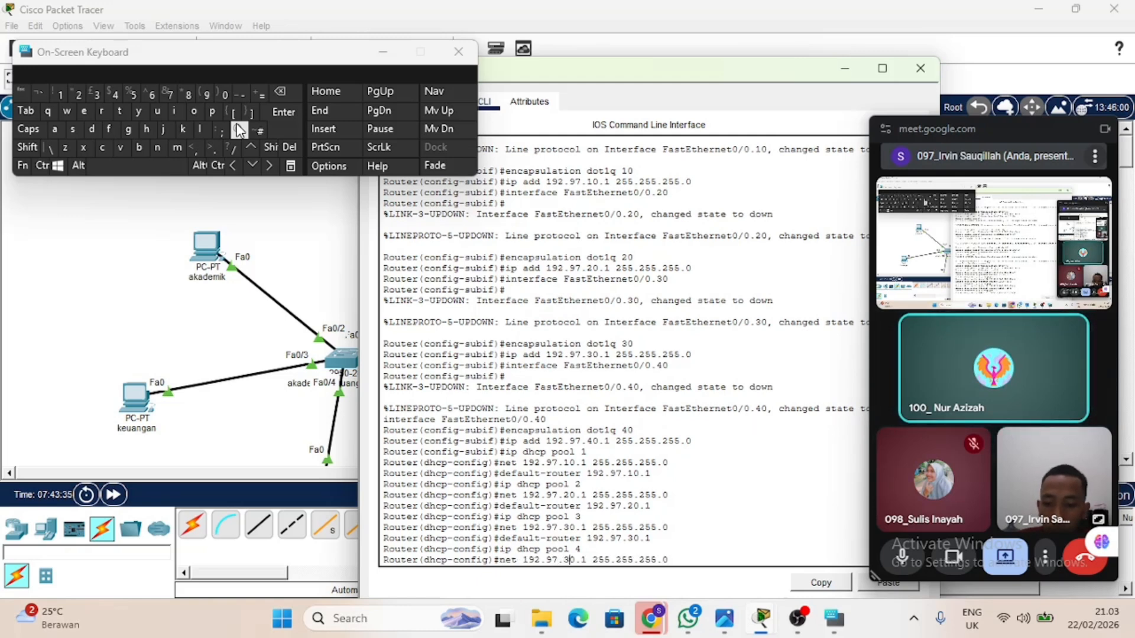
{"action": "key", "text": "BackSpace"}
{"action": "type", "text": "4"}
{"action": "key", "text": "Return"}
Set the default router of DHCP pool 4 to 192.97.40.1 and leave the router's command line.
{"action": "key", "text": "Up"}
{"action": "key", "text": "Up"}
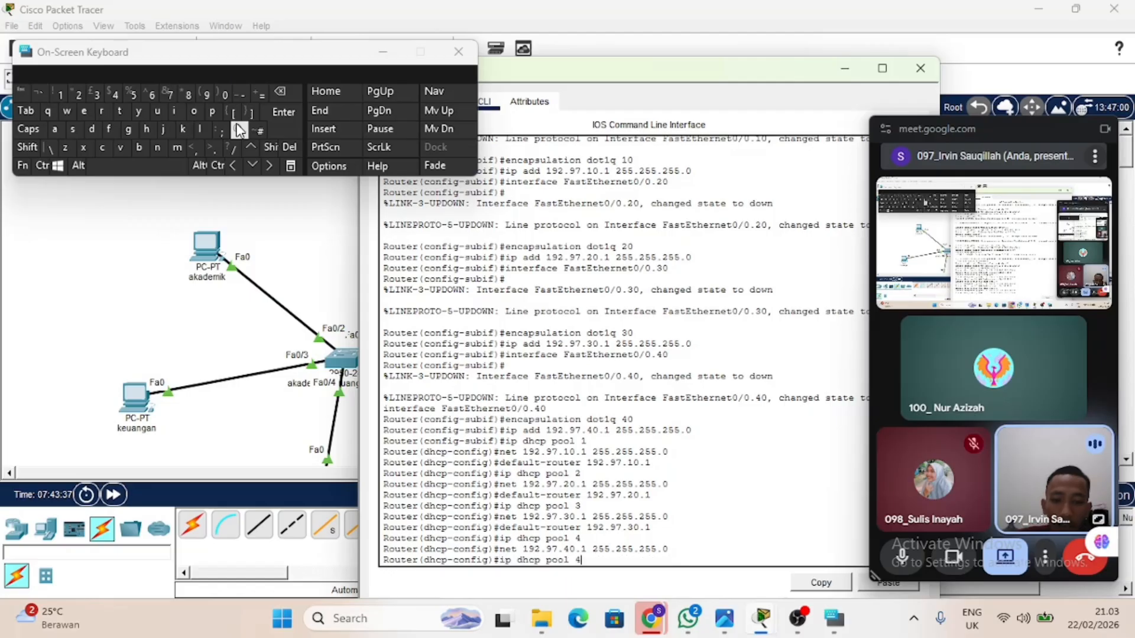
{"action": "key", "text": "Up"}
{"action": "key", "text": "Left"}
{"action": "key", "text": "Left"}
{"action": "key", "text": "Left"}
{"action": "key", "text": "BackSpace"}
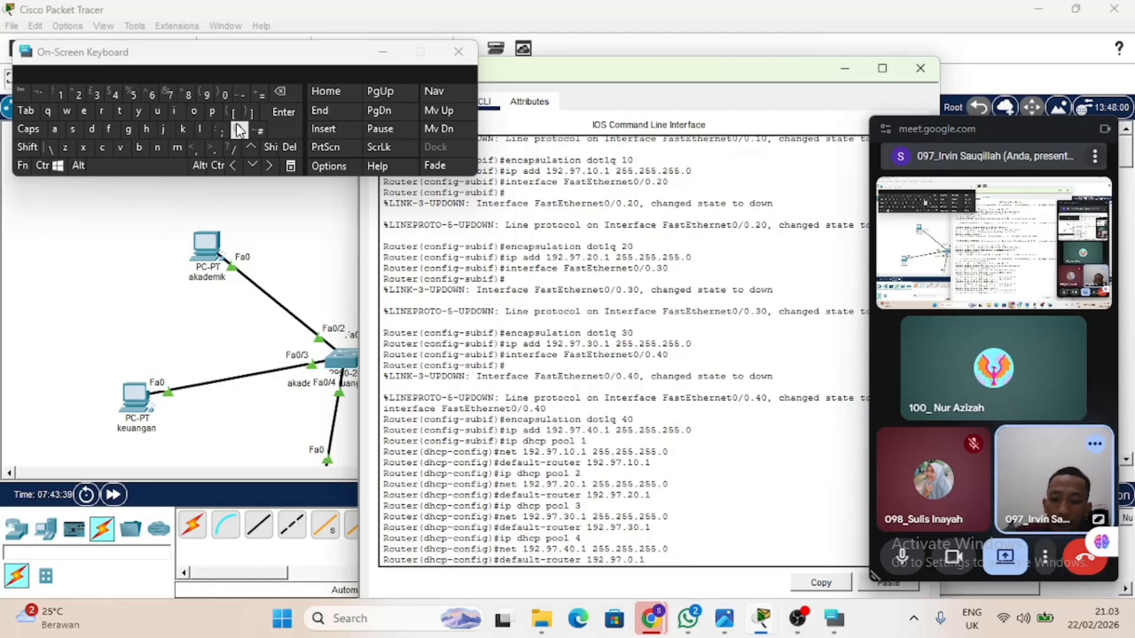
{"action": "type", "text": "4"}
{"action": "key", "text": "Return"}
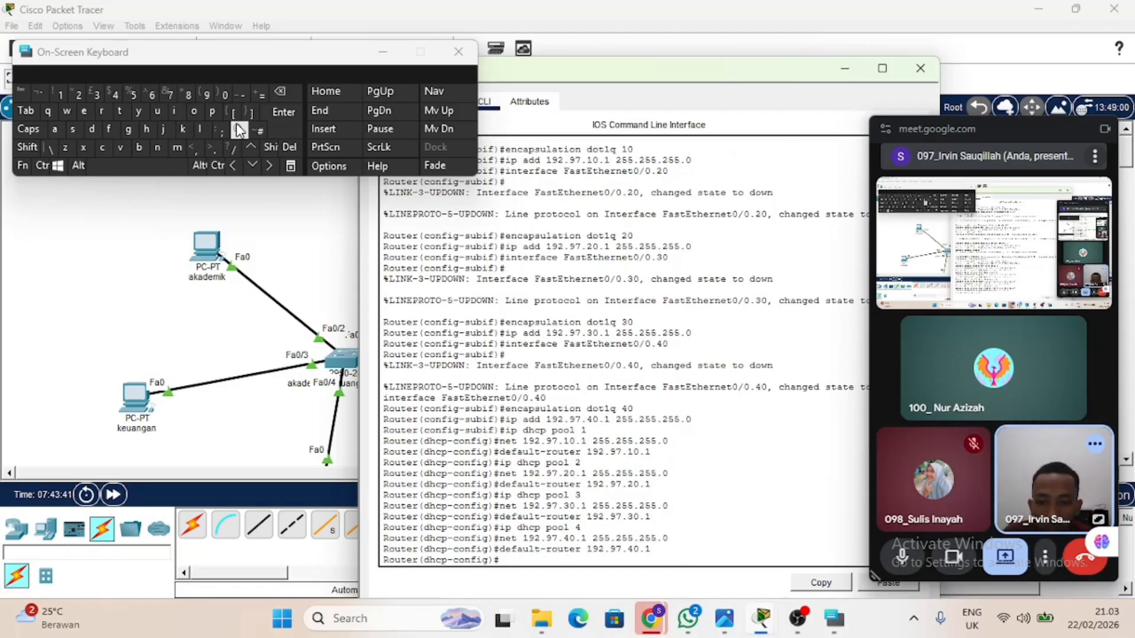
{"action": "left_click", "coordinate": [299, 246]}
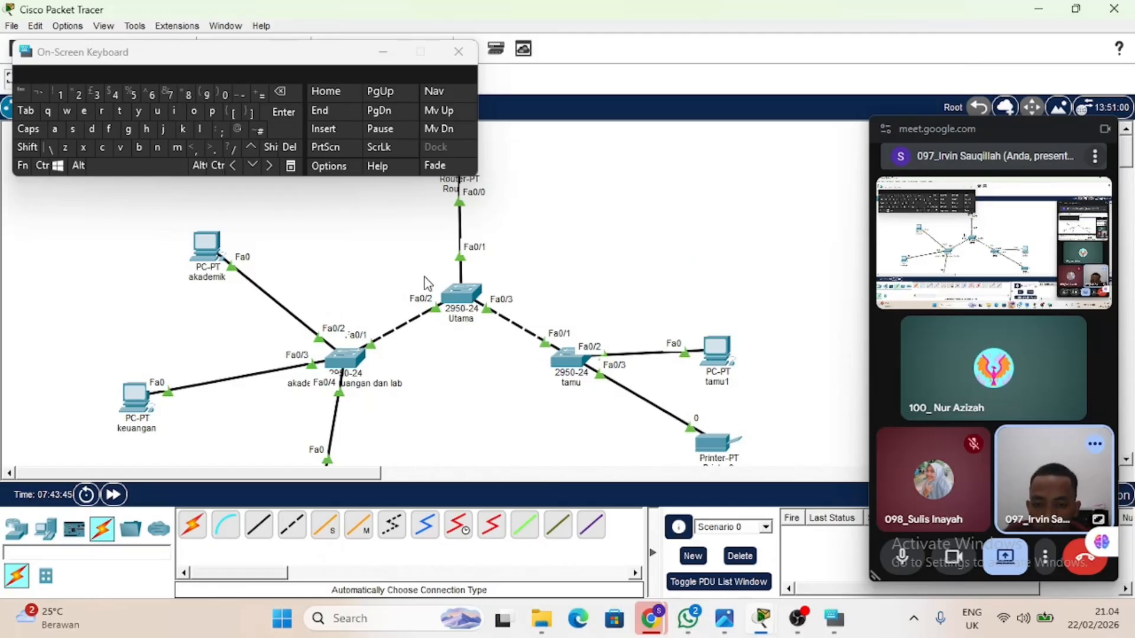
Add VLAN 10 named a and VLAN 20 named k to the VLAN database of the Utama switch.
{"action": "left_click_drag", "start_coordinate": [409, 269], "coordinate": [530, 375]}
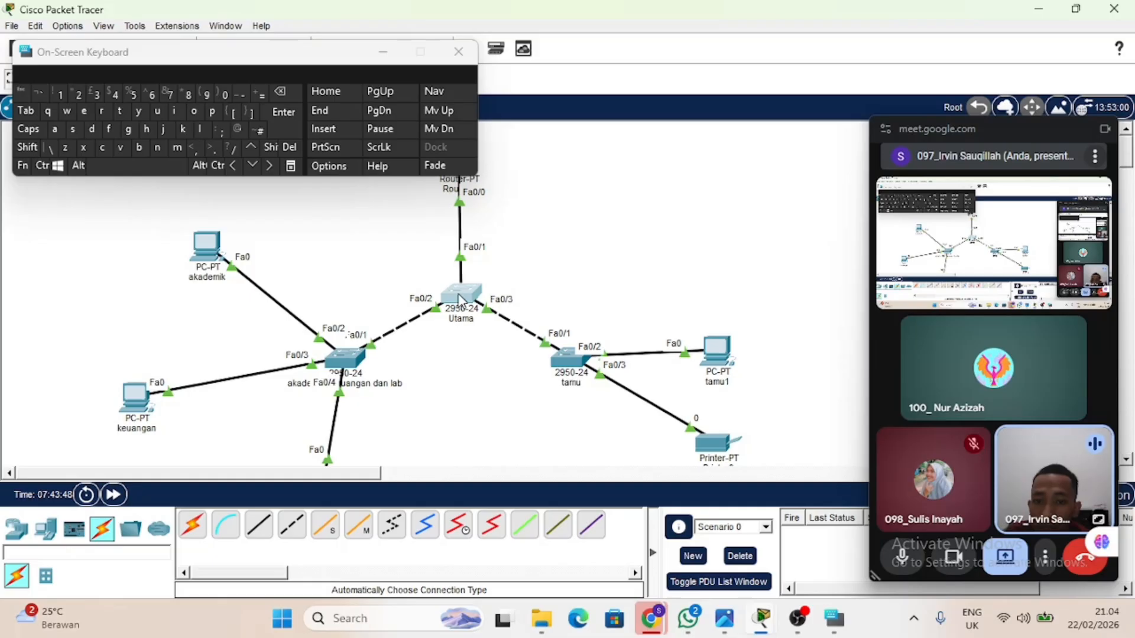
{"action": "mouse_move", "coordinate": [461, 298]}
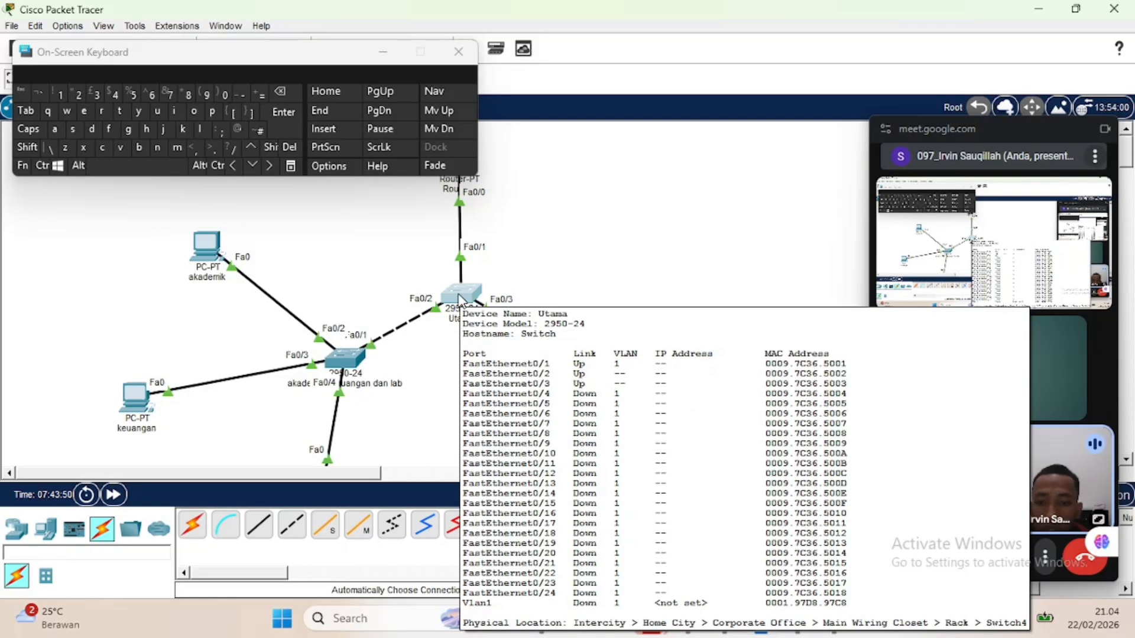
{"action": "left_click", "coordinate": [460, 298]}
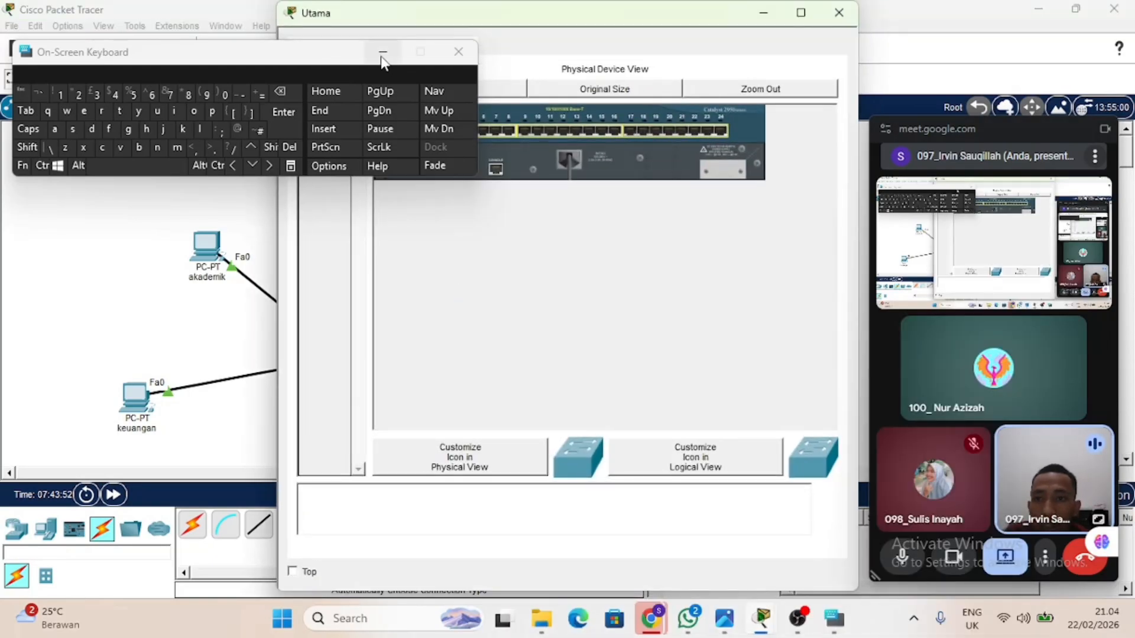
{"action": "left_click_drag", "start_coordinate": [314, 56], "coordinate": [80, 63]}
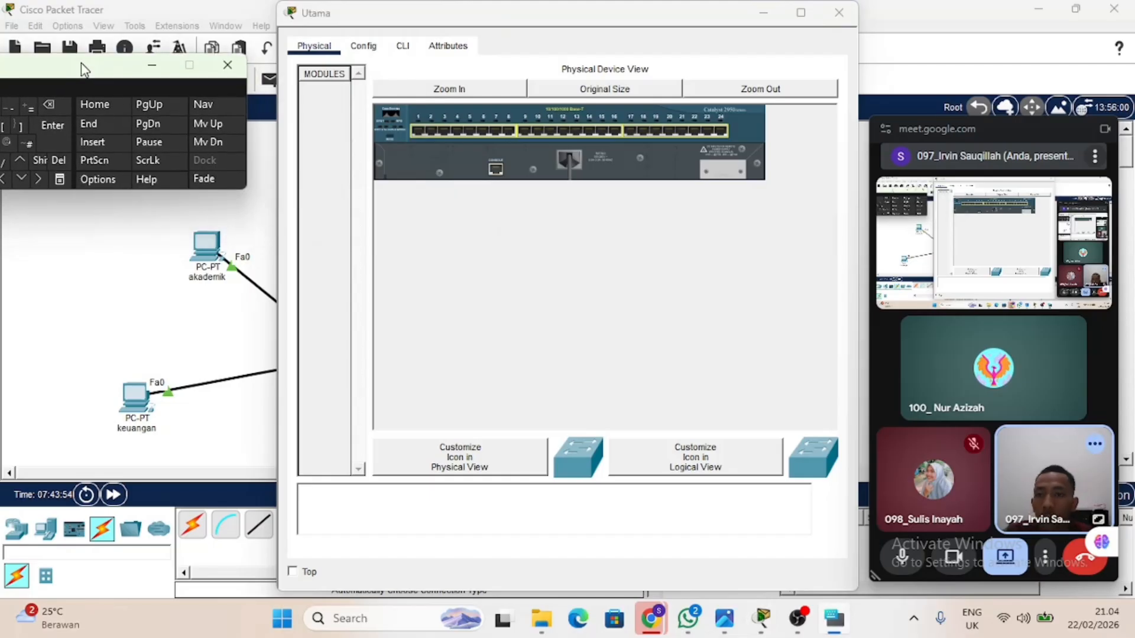
{"action": "left_click", "coordinate": [363, 47]}
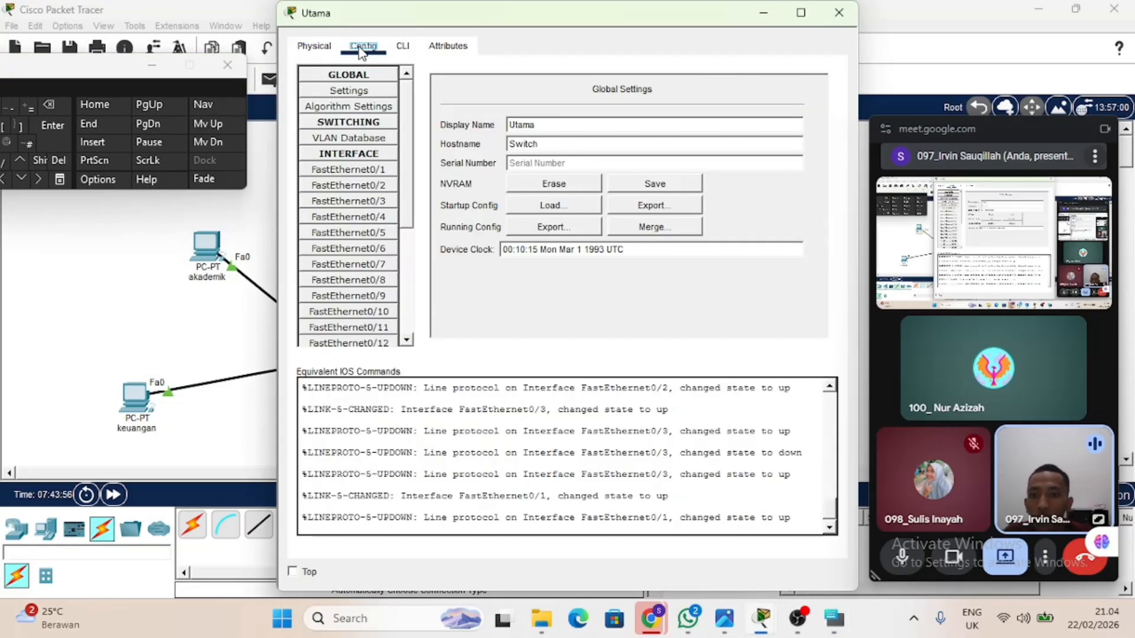
{"action": "left_click", "coordinate": [375, 142]}
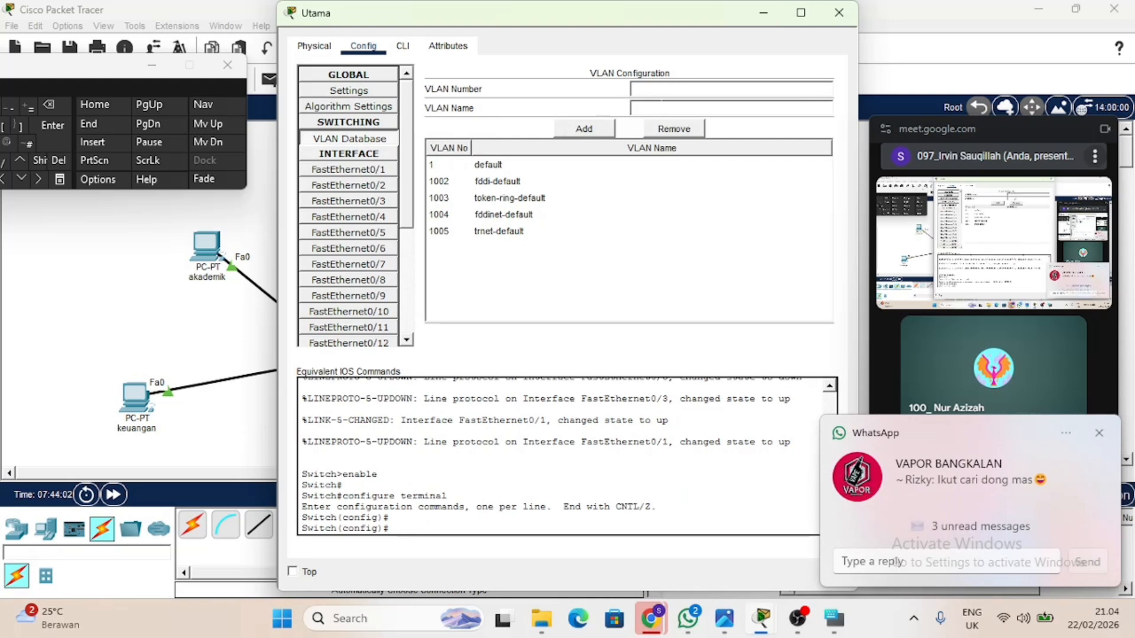
{"action": "type", "text": "10"}
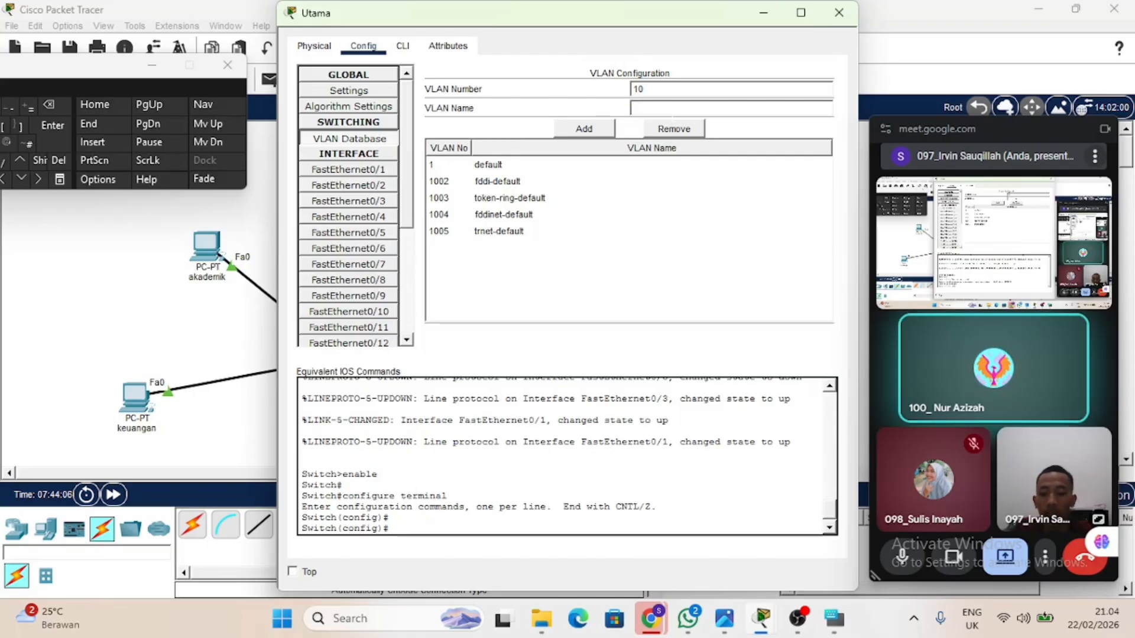
{"action": "key", "text": "BackSpace"}
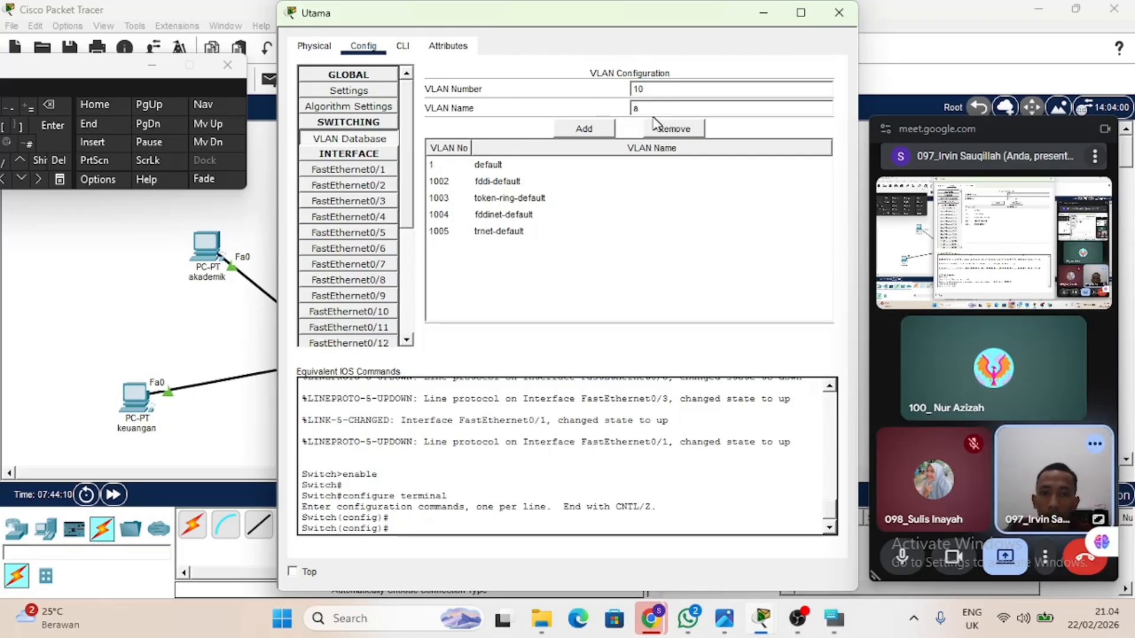
{"action": "left_click", "coordinate": [585, 130]}
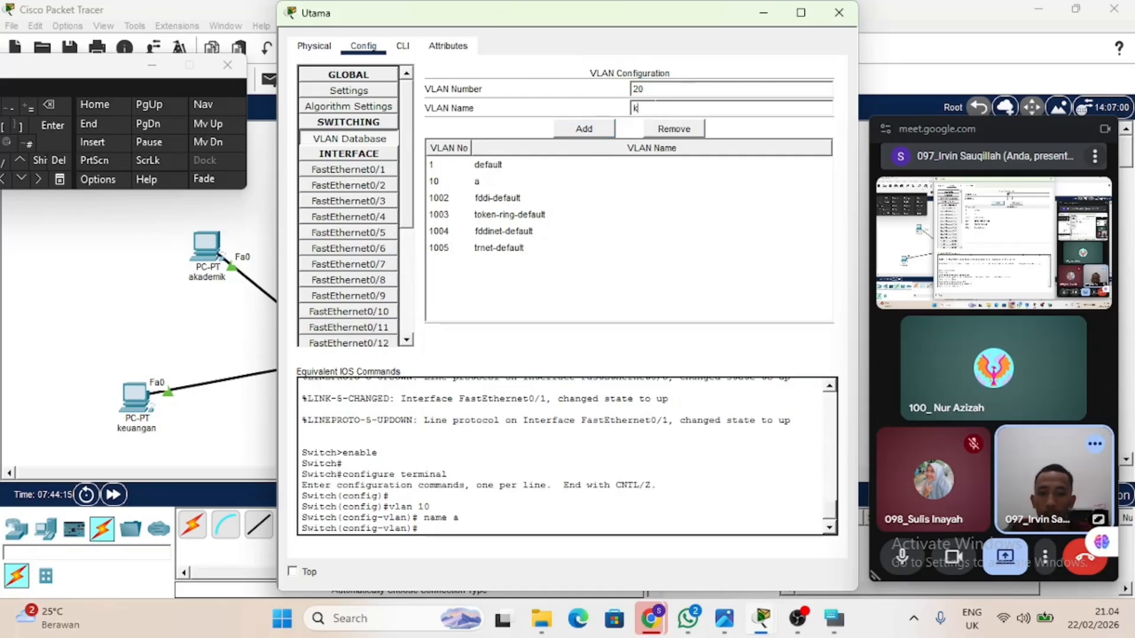
{"action": "left_click", "coordinate": [589, 129]}
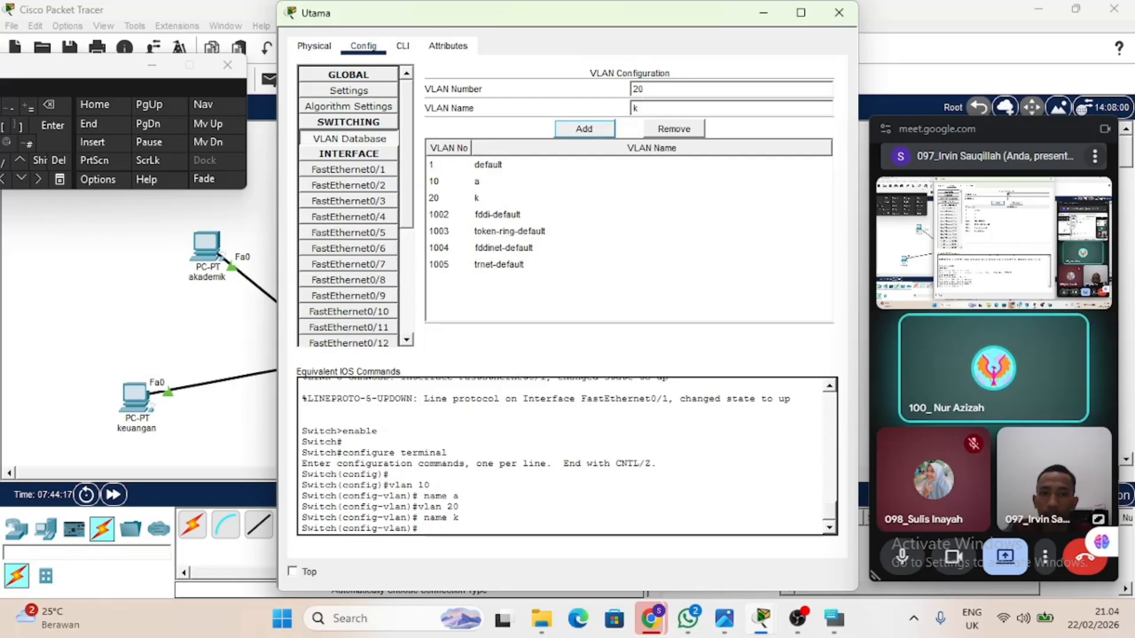
Add VLAN 30 named l and VLAN 40 named t to the Utama switch's VLAN database.
{"action": "left_click", "coordinate": [637, 88]}
{"action": "key", "text": "BackSpace"}
{"action": "type", "text": "3"}
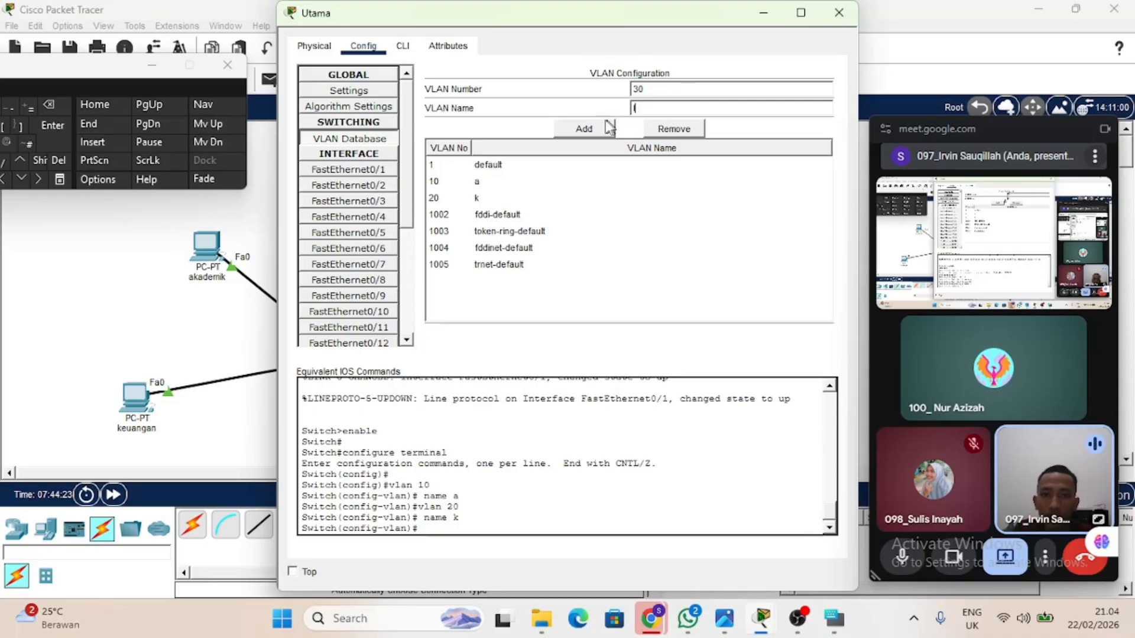
{"action": "left_click", "coordinate": [609, 127]}
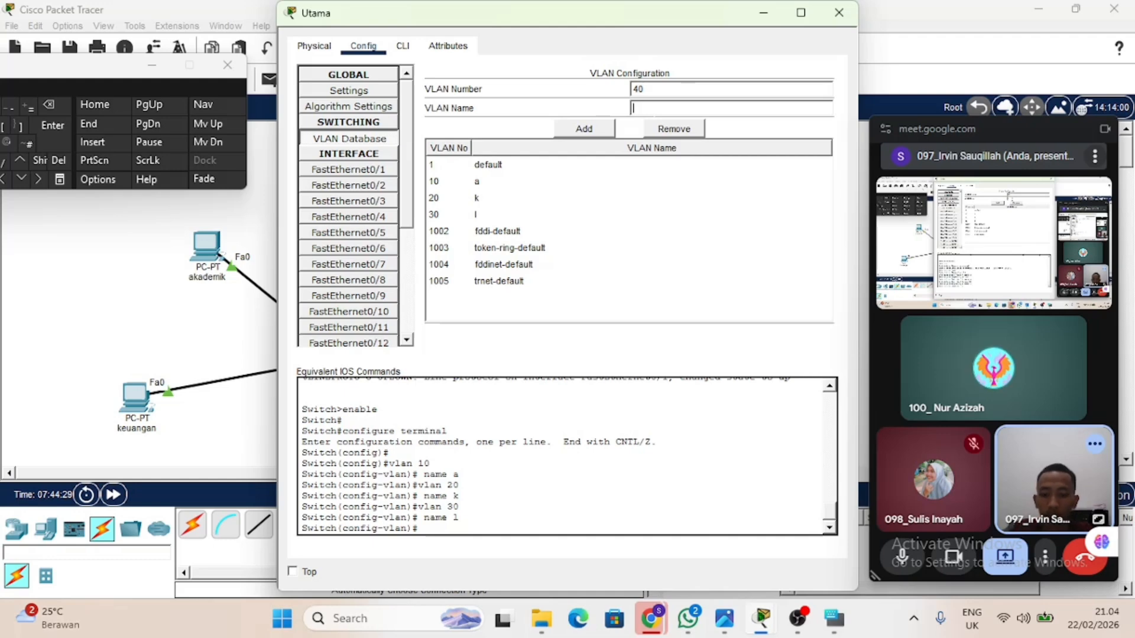
{"action": "left_click", "coordinate": [585, 130]}
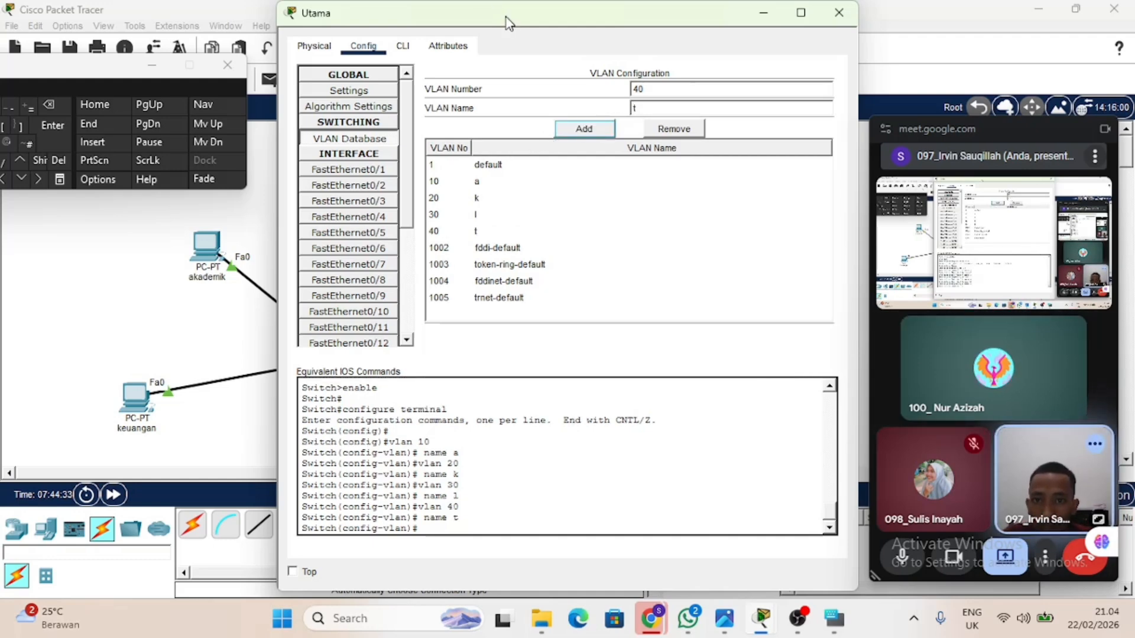
Set port FastEthernet0/1 of the Utama switch to trunk mode.
{"action": "left_click_drag", "start_coordinate": [521, 24], "coordinate": [825, 53]}
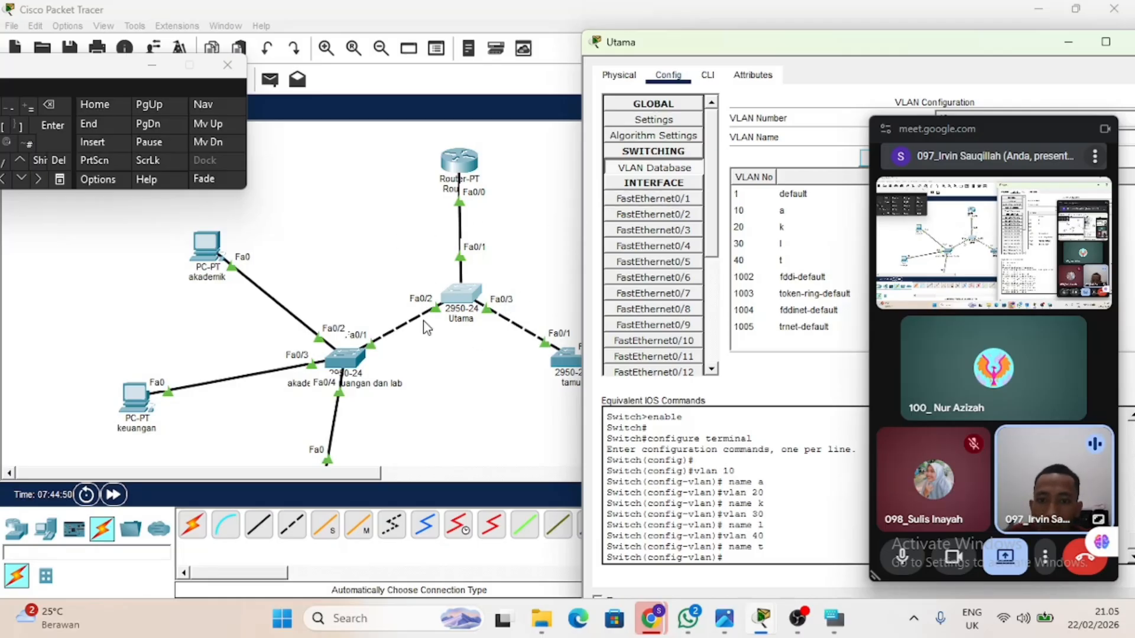
{"action": "left_click", "coordinate": [699, 201]}
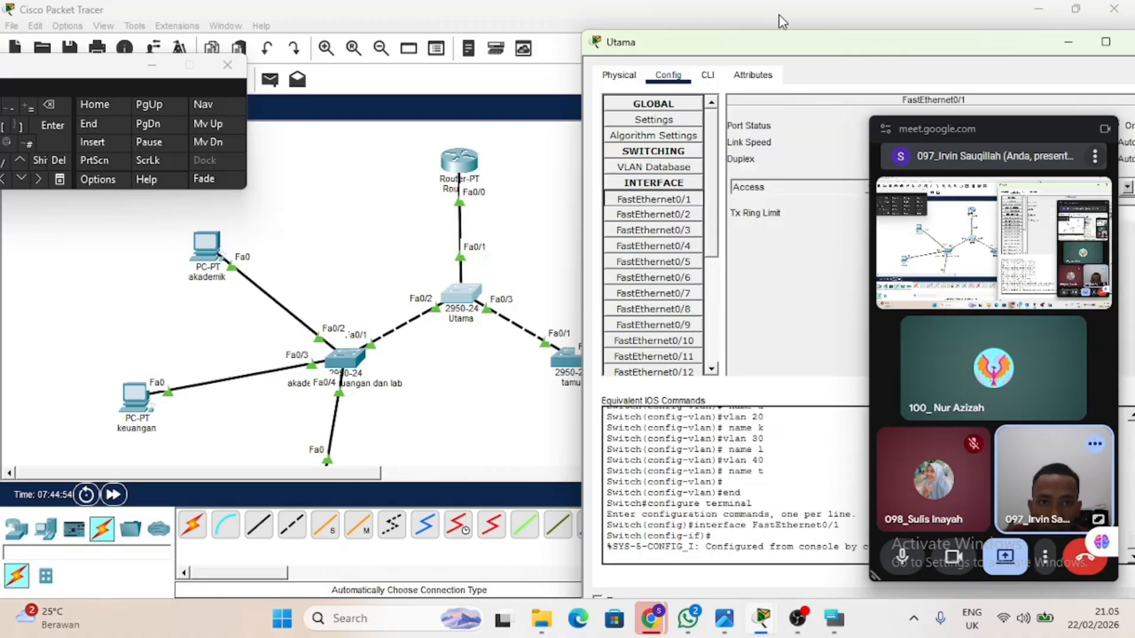
{"action": "left_click_drag", "start_coordinate": [789, 40], "coordinate": [666, 37]}
{"action": "left_click", "coordinate": [745, 184]}
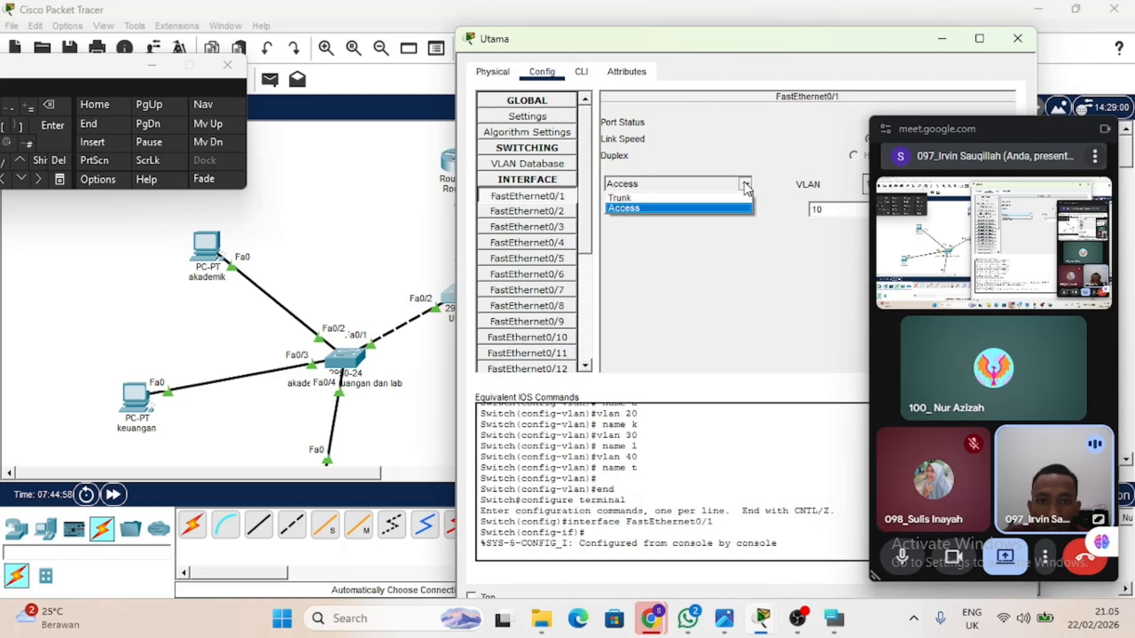
{"action": "left_click", "coordinate": [735, 198]}
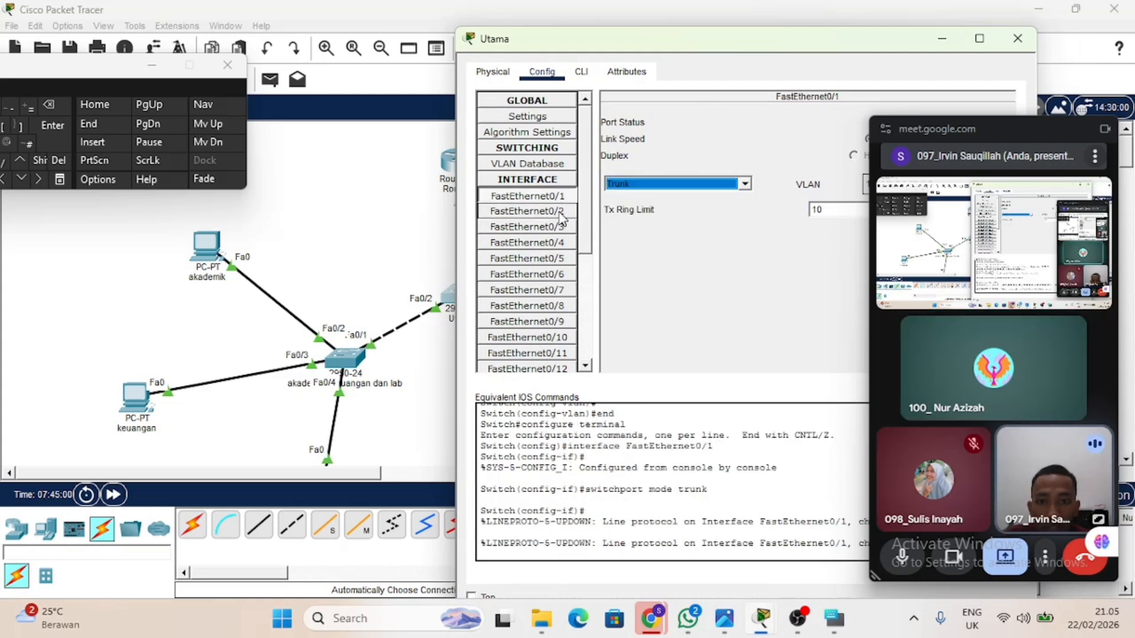
Check the Utama switch's FastEthernet0/2 and FastEthernet0/3 ports for trunk mode, then return to the topology.
{"action": "left_click", "coordinate": [528, 211]}
{"action": "left_click", "coordinate": [745, 184]}
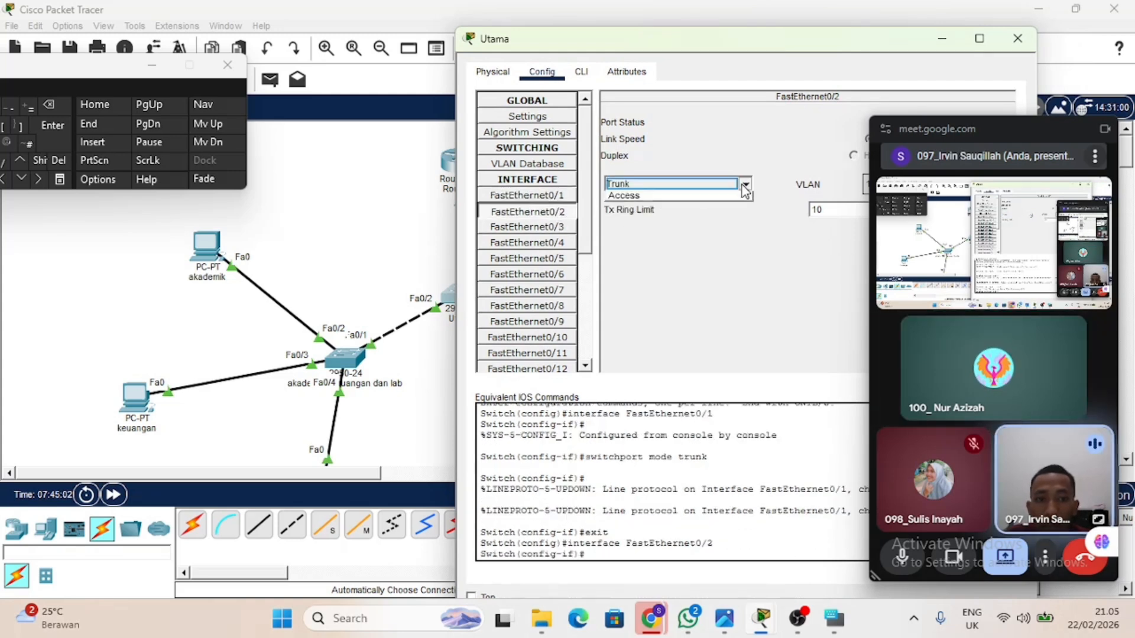
{"action": "left_click", "coordinate": [710, 198]}
{"action": "left_click", "coordinate": [528, 227]}
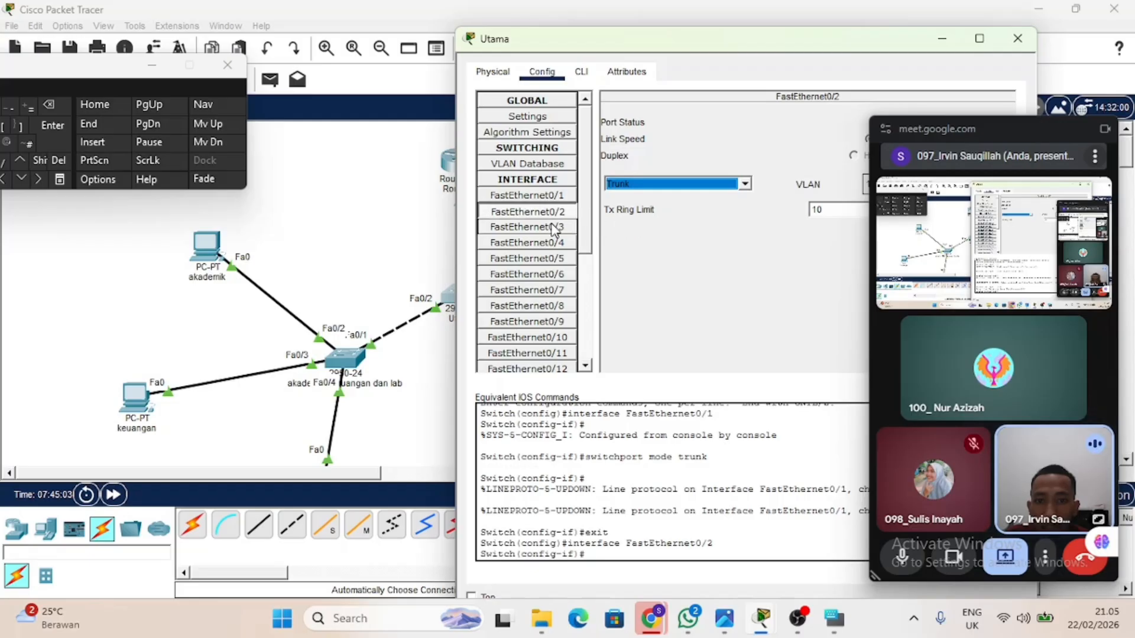
{"action": "left_click", "coordinate": [726, 172]}
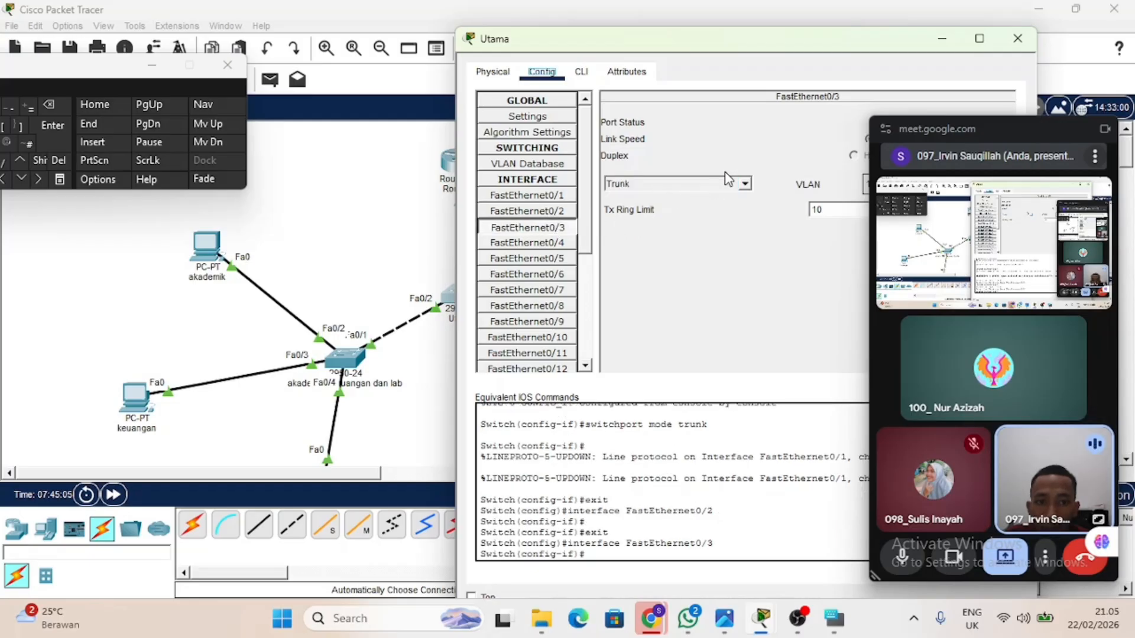
{"action": "left_click", "coordinate": [402, 235]}
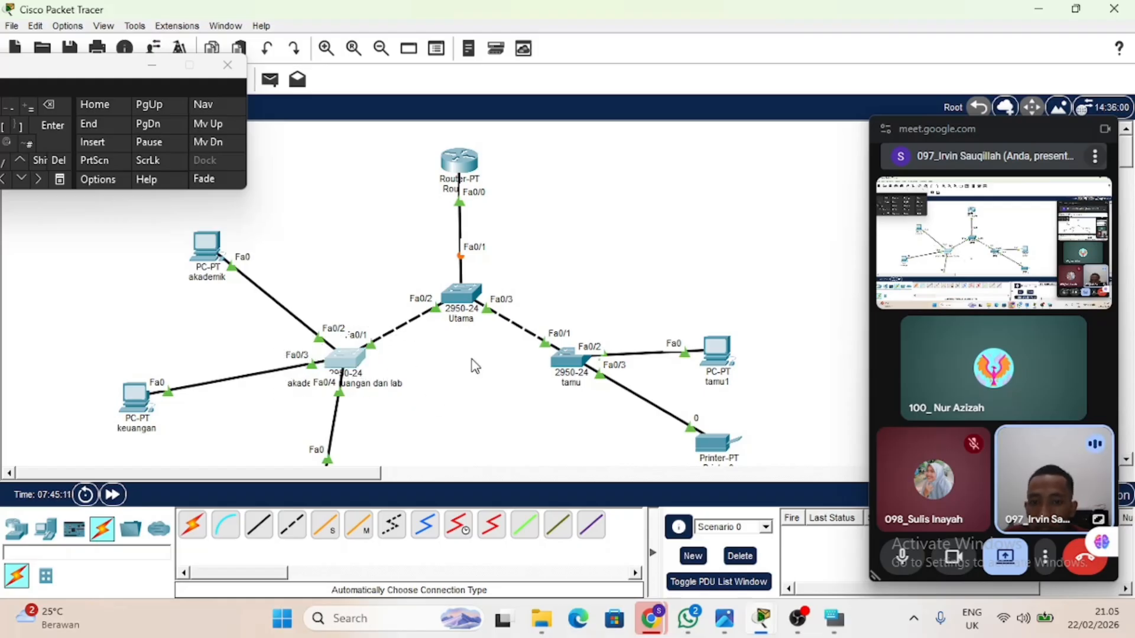
Add VLAN 10 named a to the VLAN database of the shared akademik, keuangan dan lab switch.
{"action": "left_click_drag", "start_coordinate": [512, 334], "coordinate": [611, 395]}
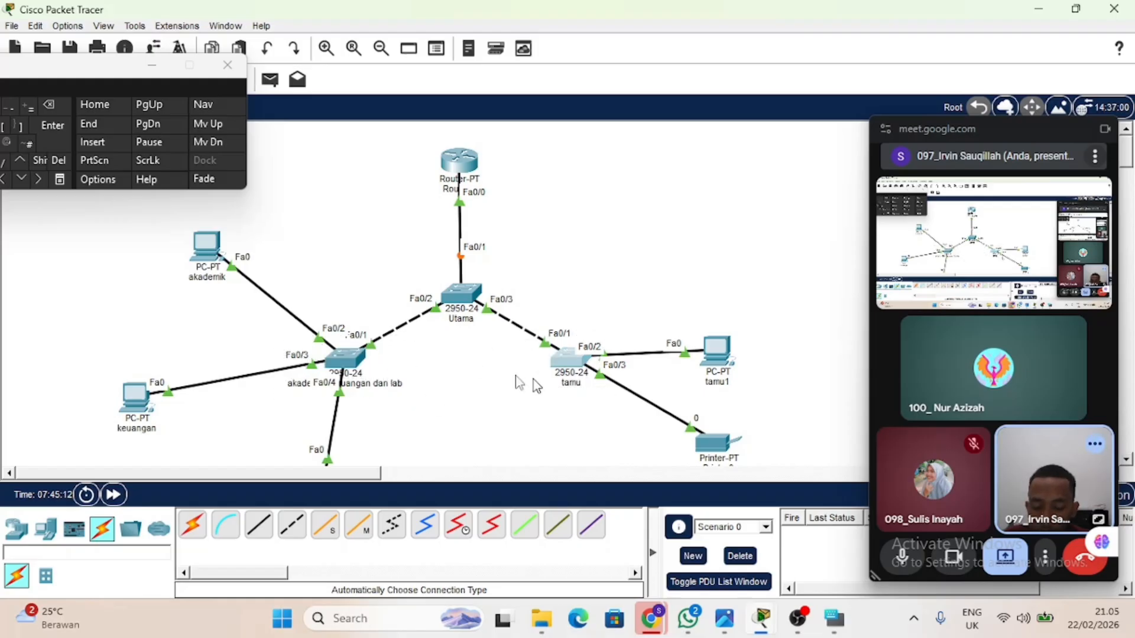
{"action": "left_click", "coordinate": [339, 358]}
{"action": "left_click", "coordinate": [363, 45]}
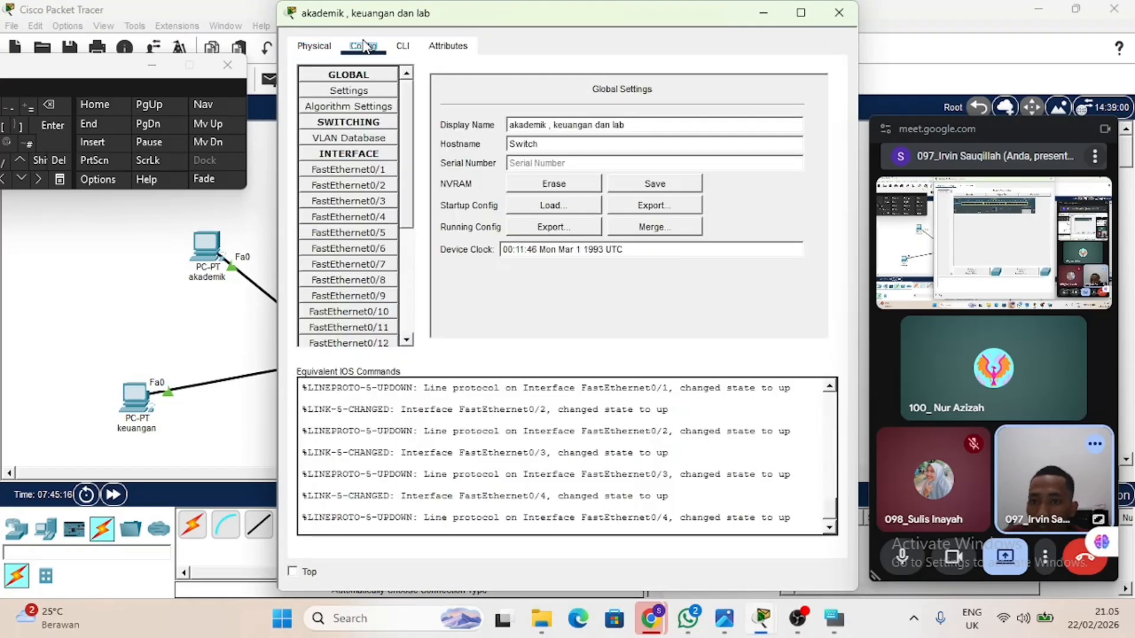
{"action": "left_click", "coordinate": [339, 142]}
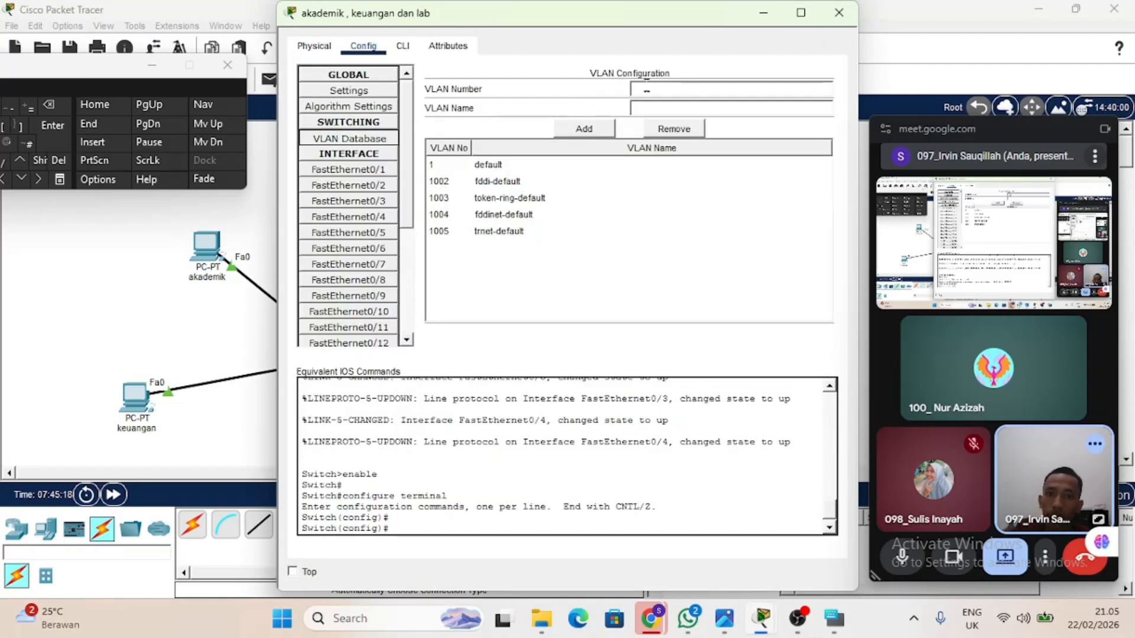
{"action": "type", "text": "10"}
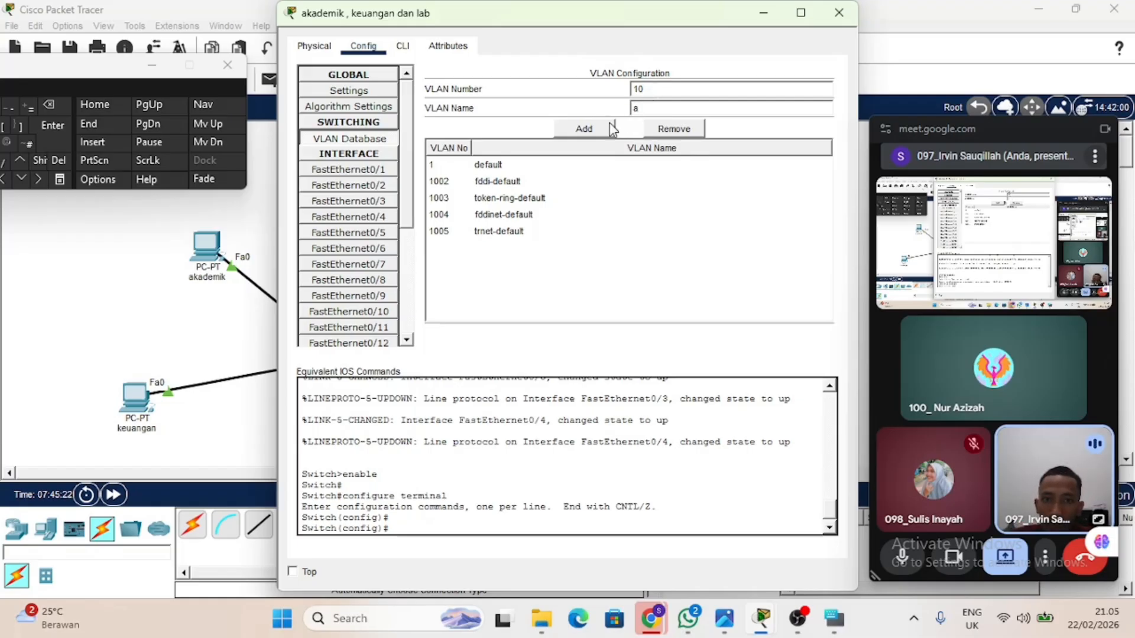
{"action": "left_click", "coordinate": [610, 129]}
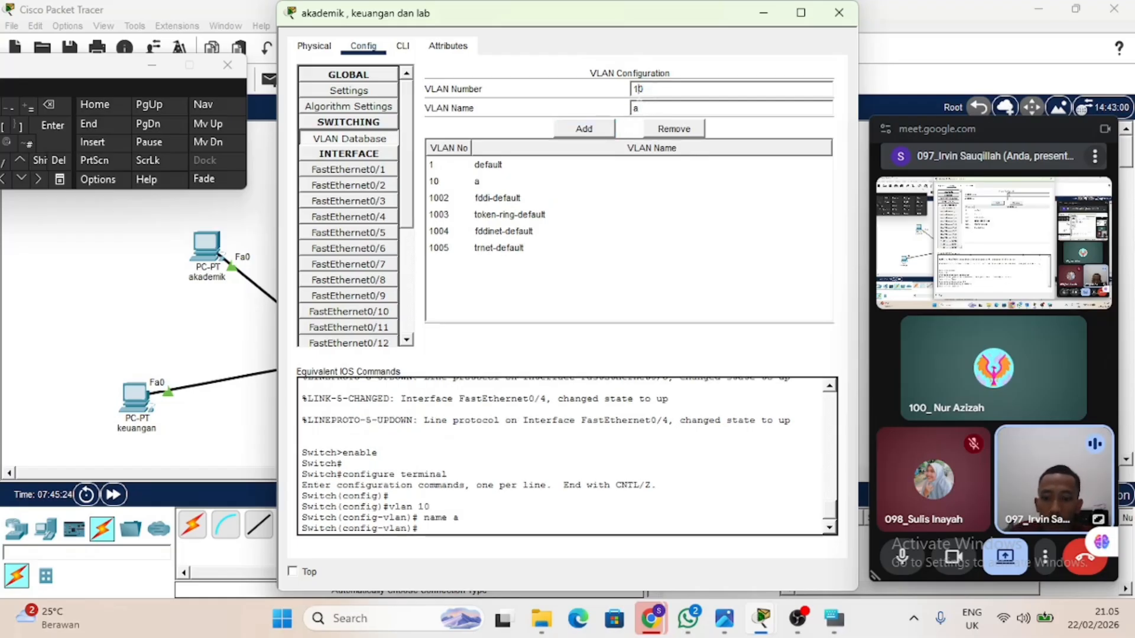
Add VLAN 20 named k to the akademik, keuangan dan lab switch.
{"action": "left_click", "coordinate": [639, 108]}
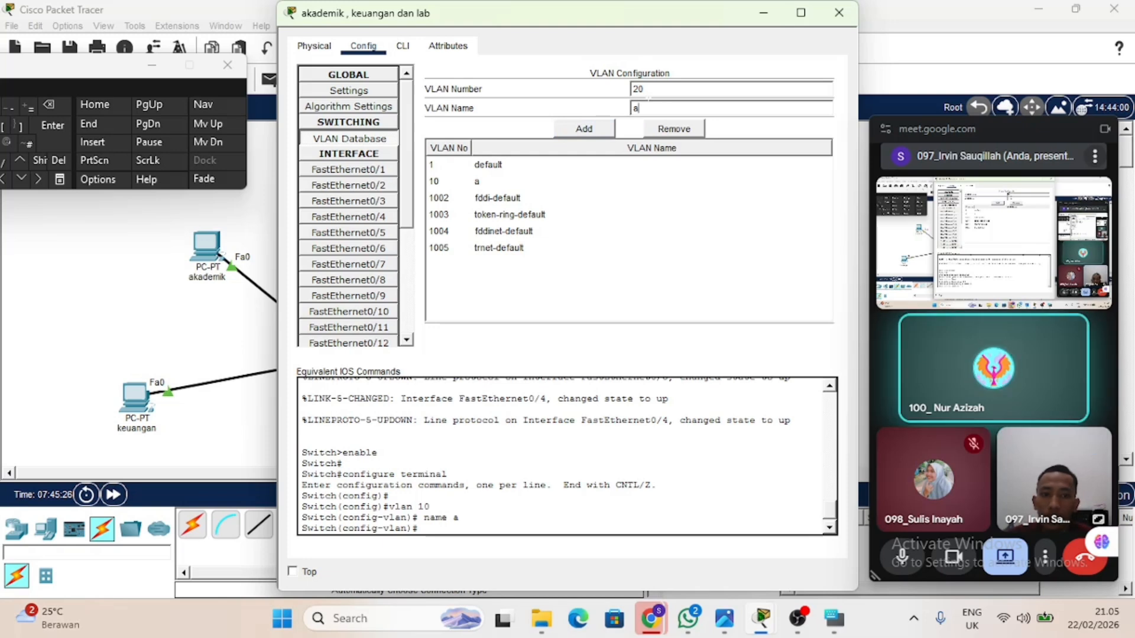
{"action": "key", "text": "BackSpace"}
{"action": "type", "text": "k"}
{"action": "left_click", "coordinate": [608, 129]}
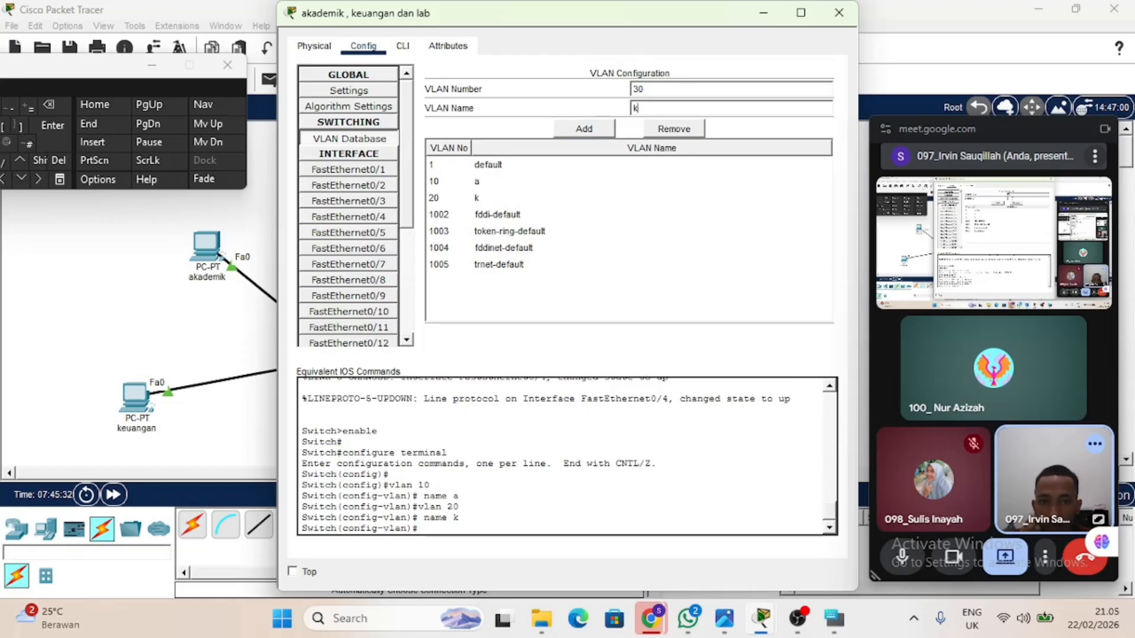
Add VLAN 30 named l and VLAN 40 named t to the akademik, keuangan dan lab switch.
{"action": "left_click", "coordinate": [634, 108]}
{"action": "type", "text": "l"}
{"action": "left_click", "coordinate": [591, 130]}
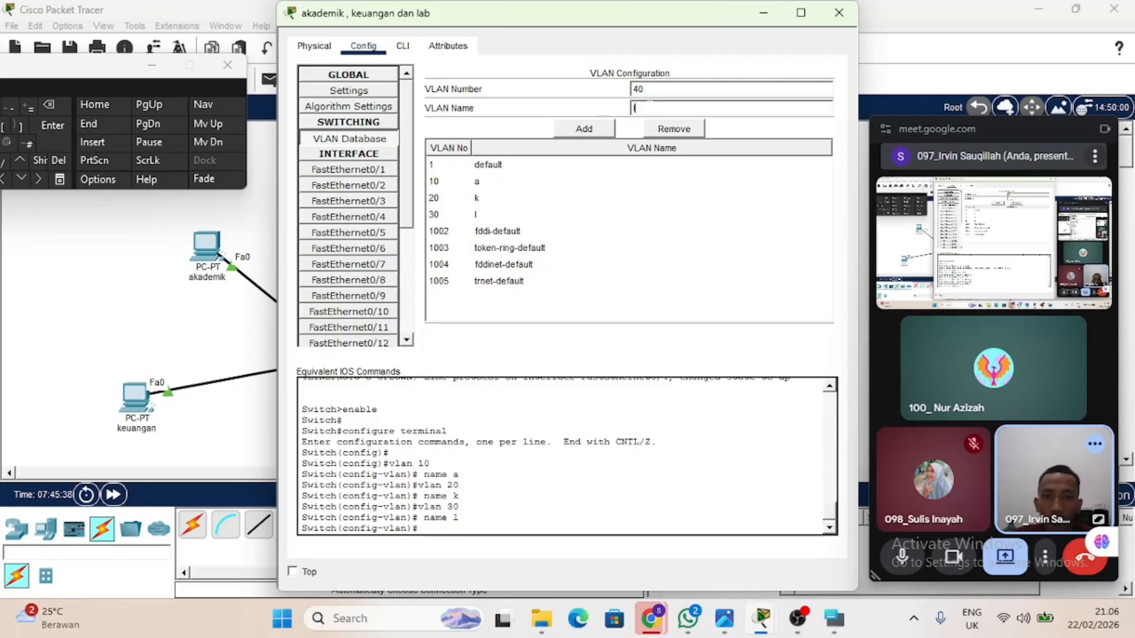
{"action": "left_click", "coordinate": [590, 122]}
{"action": "left_click", "coordinate": [248, 310]}
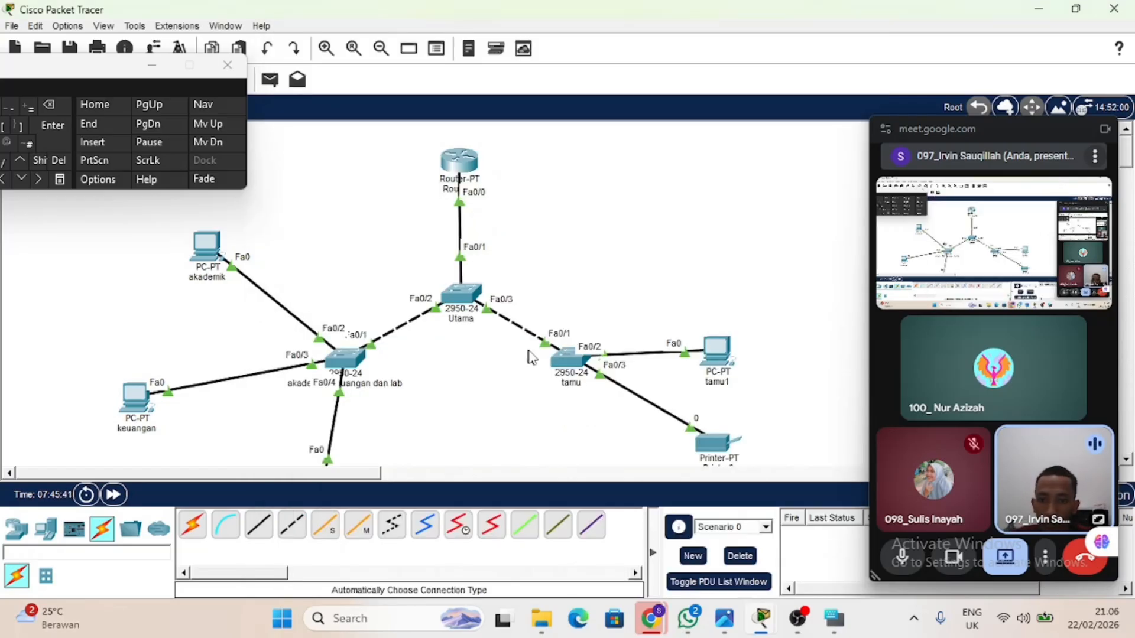
Add VLAN 10 named a to the VLAN database of the tamu switch.
{"action": "left_click", "coordinate": [571, 373]}
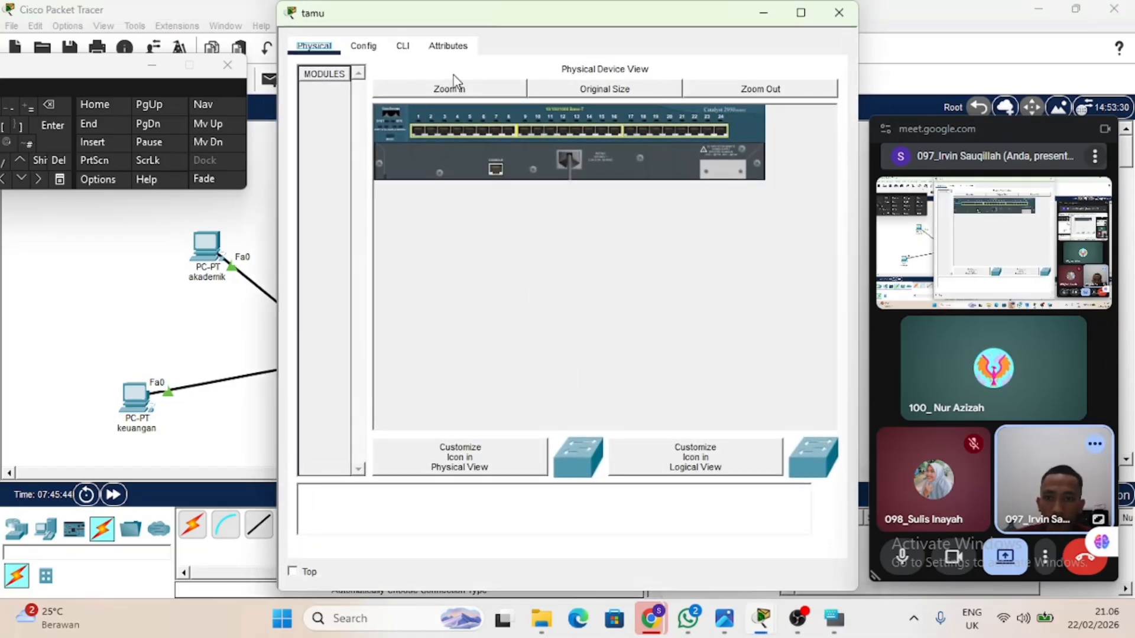
{"action": "left_click", "coordinate": [363, 46]}
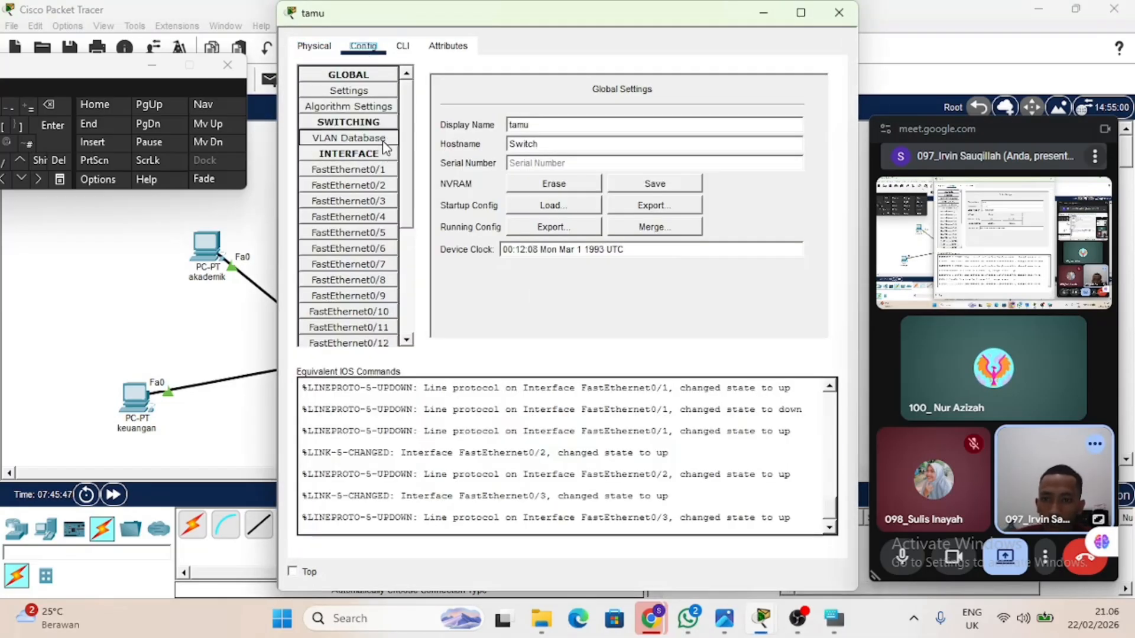
{"action": "left_click", "coordinate": [384, 139]}
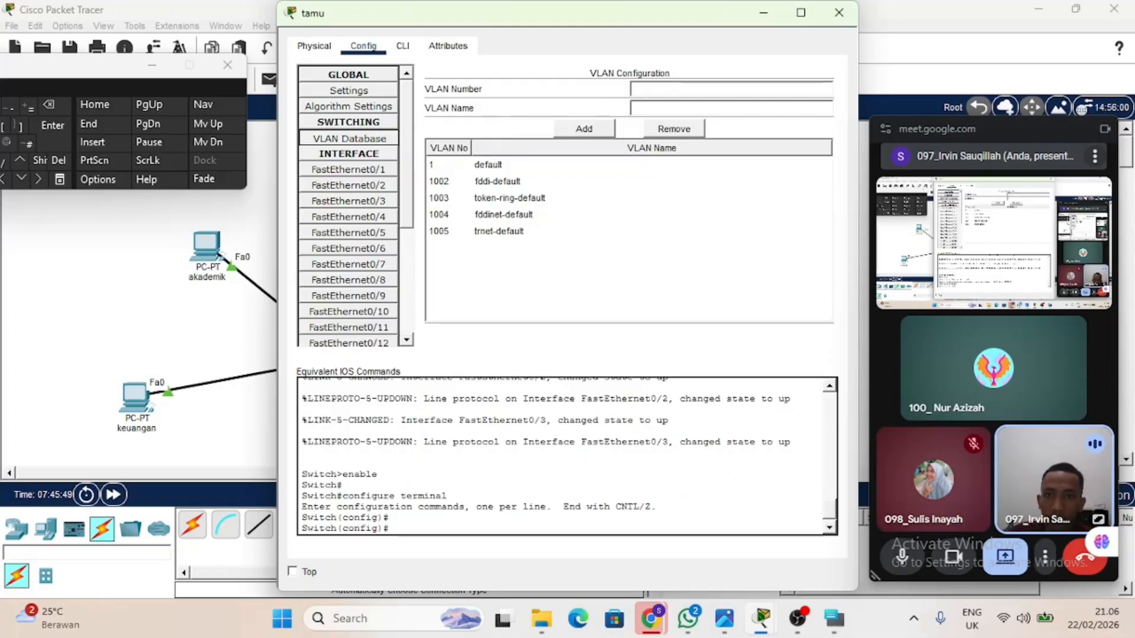
{"action": "left_click", "coordinate": [647, 90]}
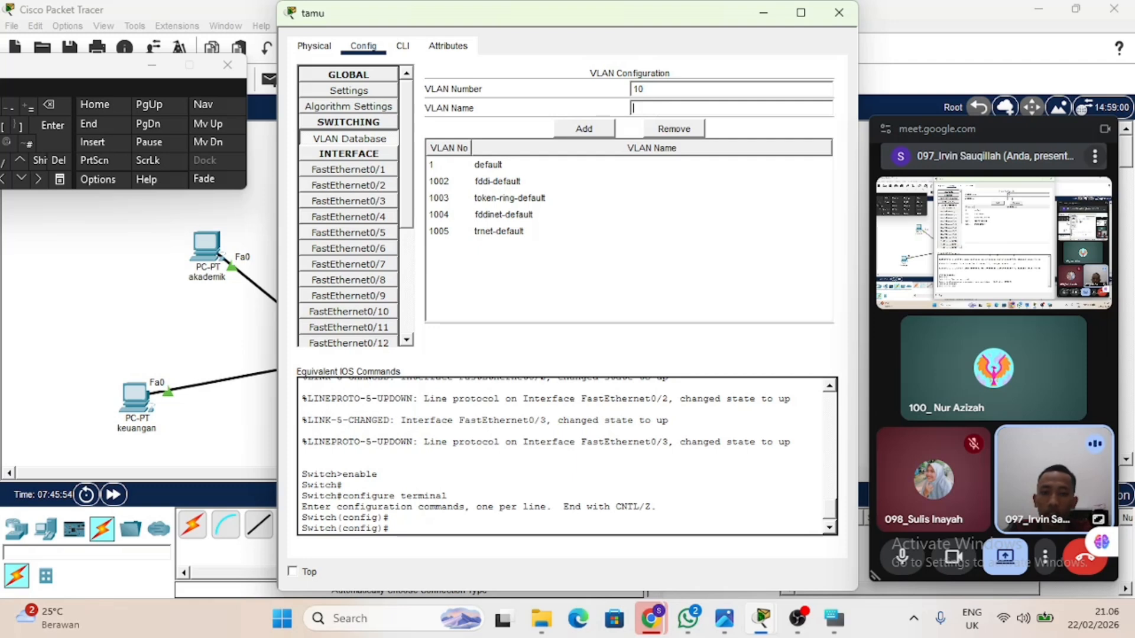
{"action": "left_click", "coordinate": [602, 130]}
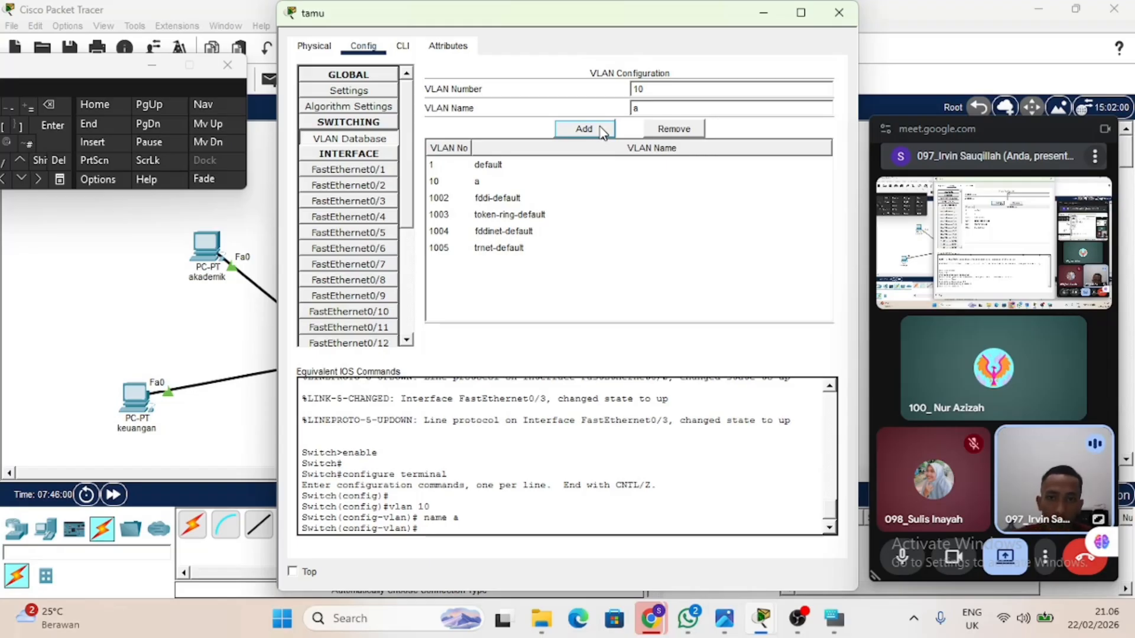
Add VLAN 20 to the tamu switch as b and correct its name to k.
{"action": "left_click", "coordinate": [639, 89]}
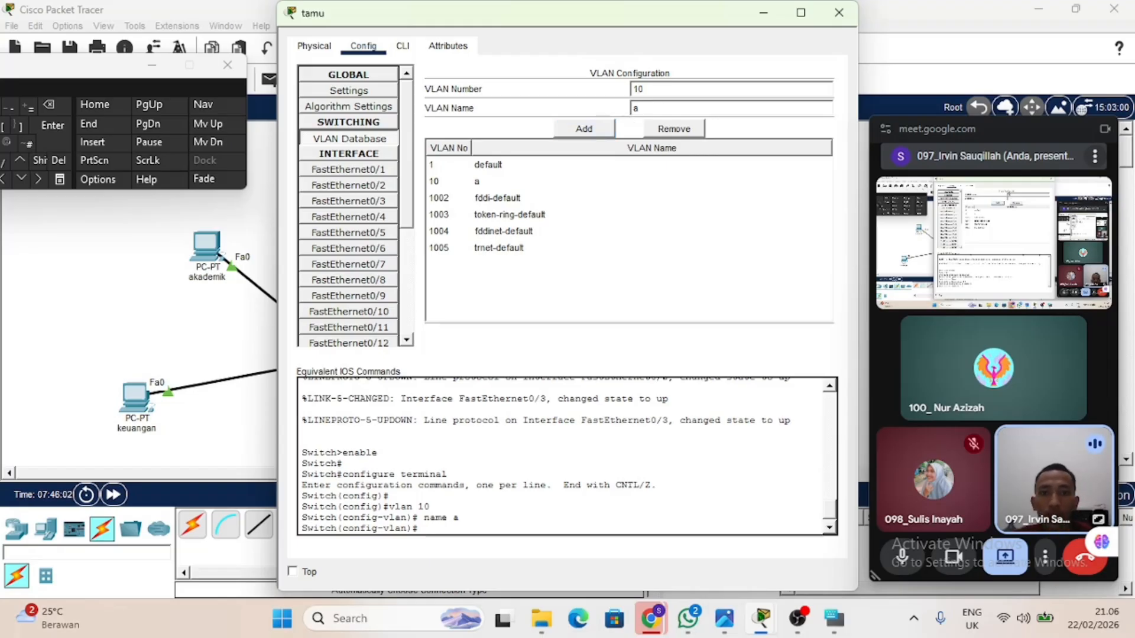
{"action": "double_click", "coordinate": [638, 89]}
{"action": "type", "text": "20"}
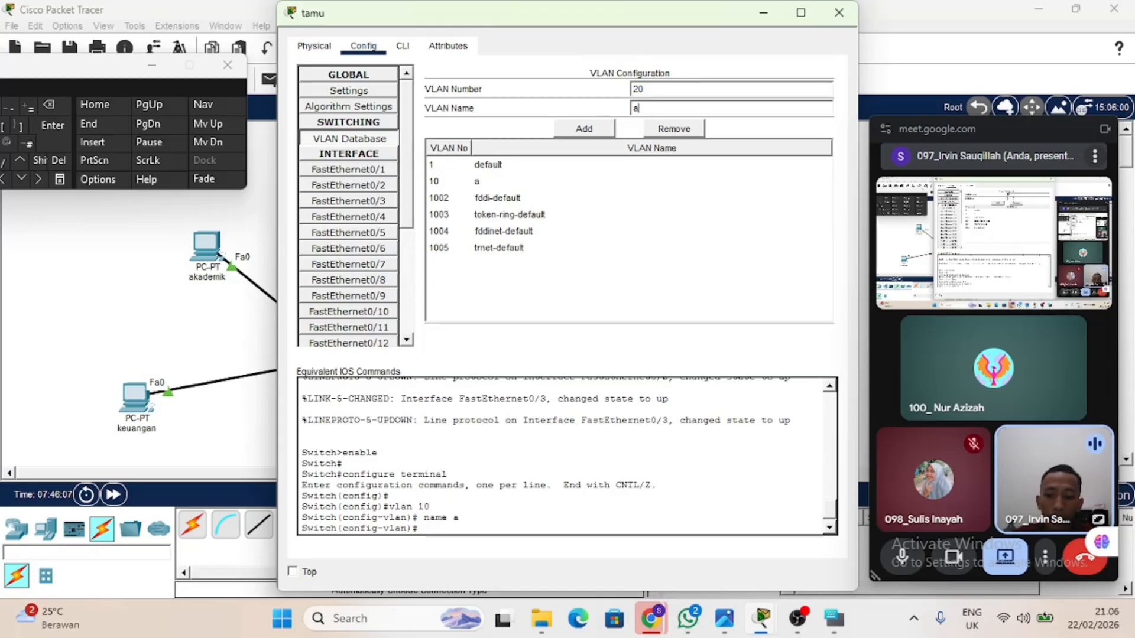
{"action": "left_click", "coordinate": [637, 107]}
{"action": "type", "text": "b"}
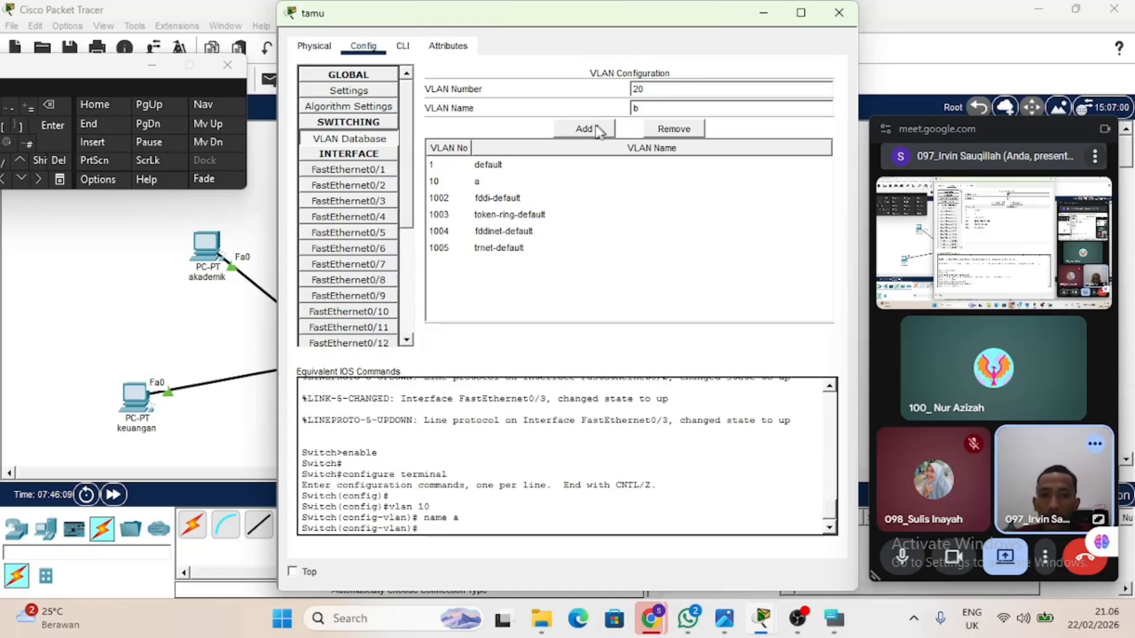
{"action": "left_click", "coordinate": [585, 129]}
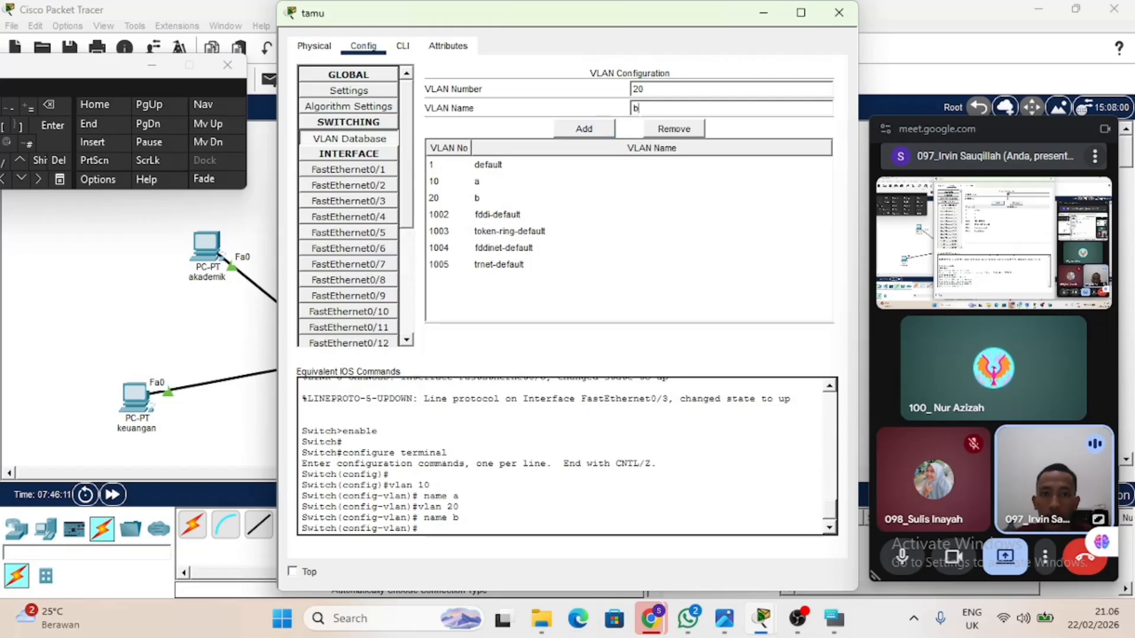
{"action": "left_click", "coordinate": [635, 107]}
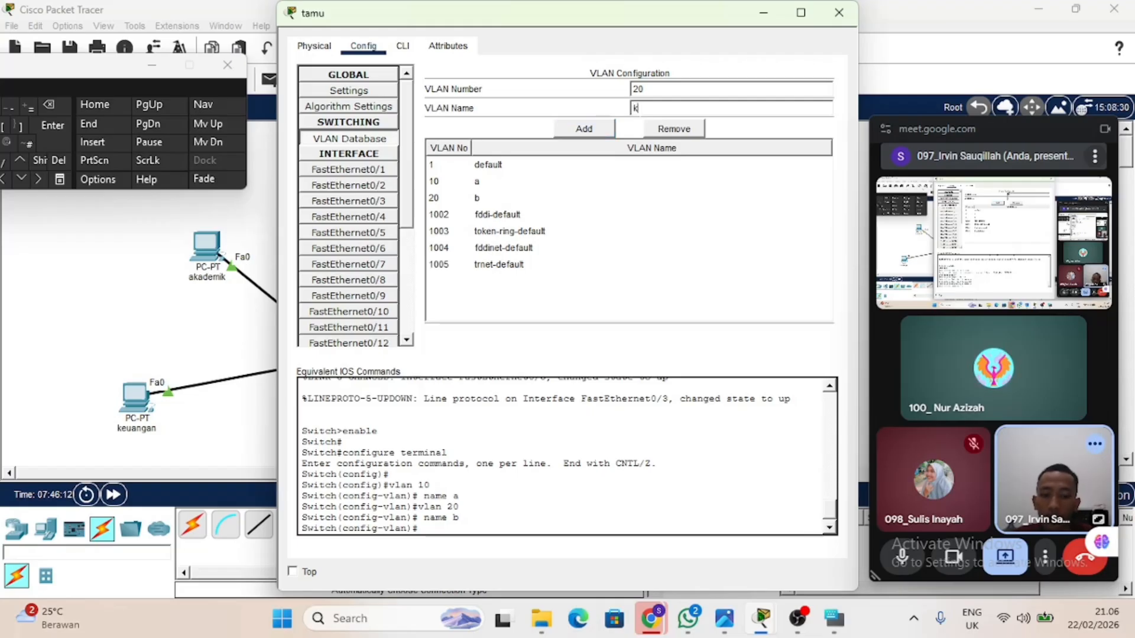
{"action": "left_click", "coordinate": [594, 134]}
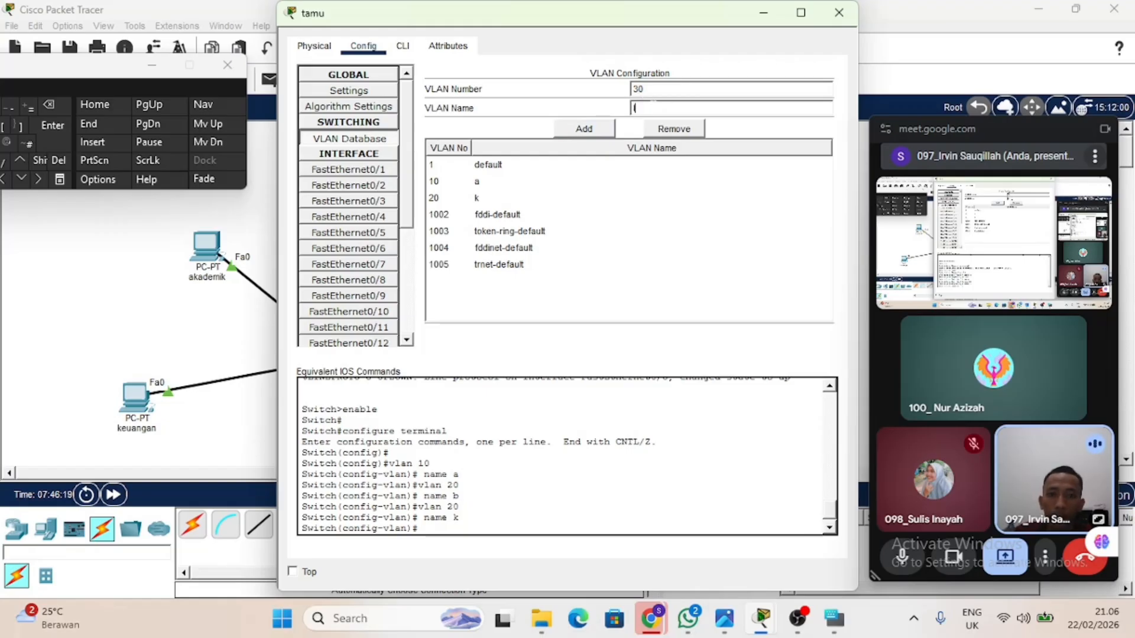
Add VLAN 30 named l and VLAN 40 named t to the tamu switch.
{"action": "left_click", "coordinate": [609, 130]}
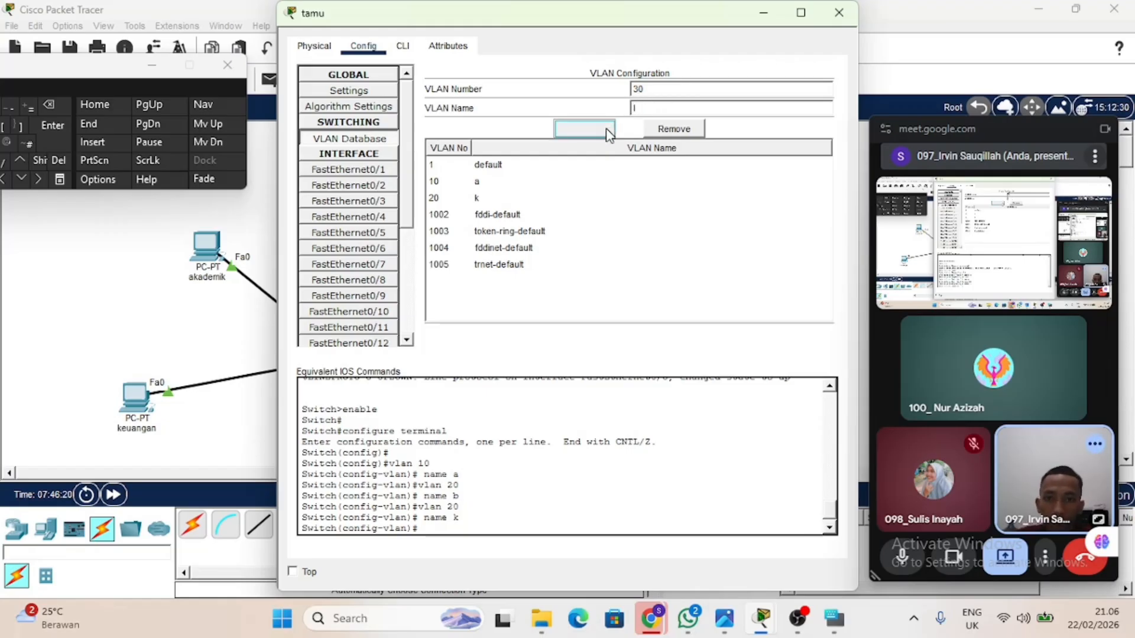
{"action": "left_click", "coordinate": [637, 88]}
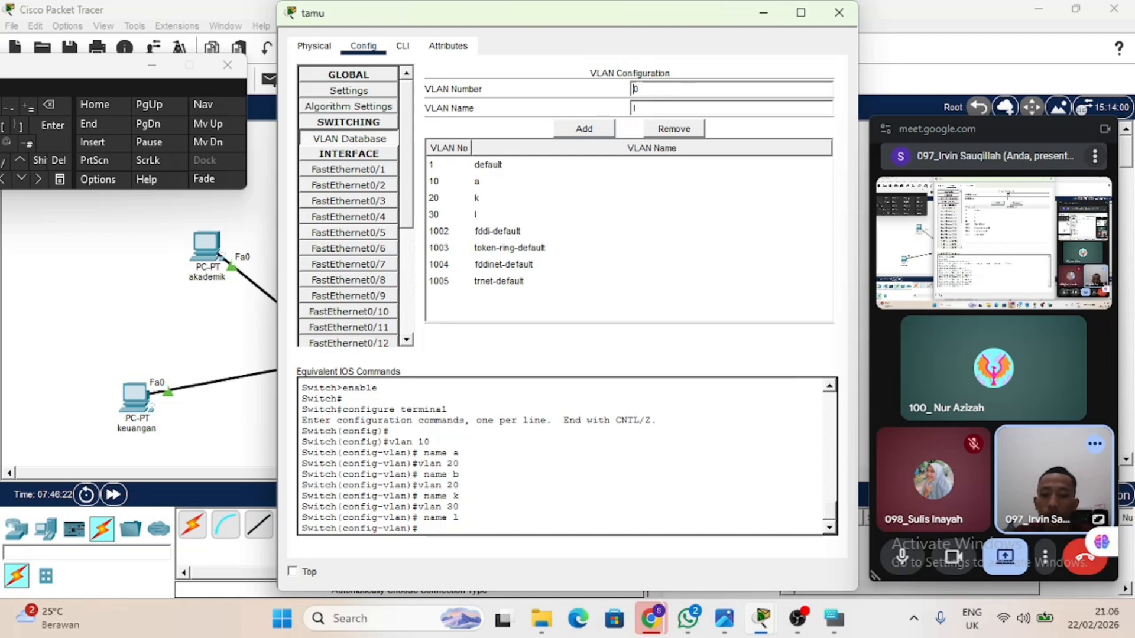
{"action": "left_click", "coordinate": [565, 127]}
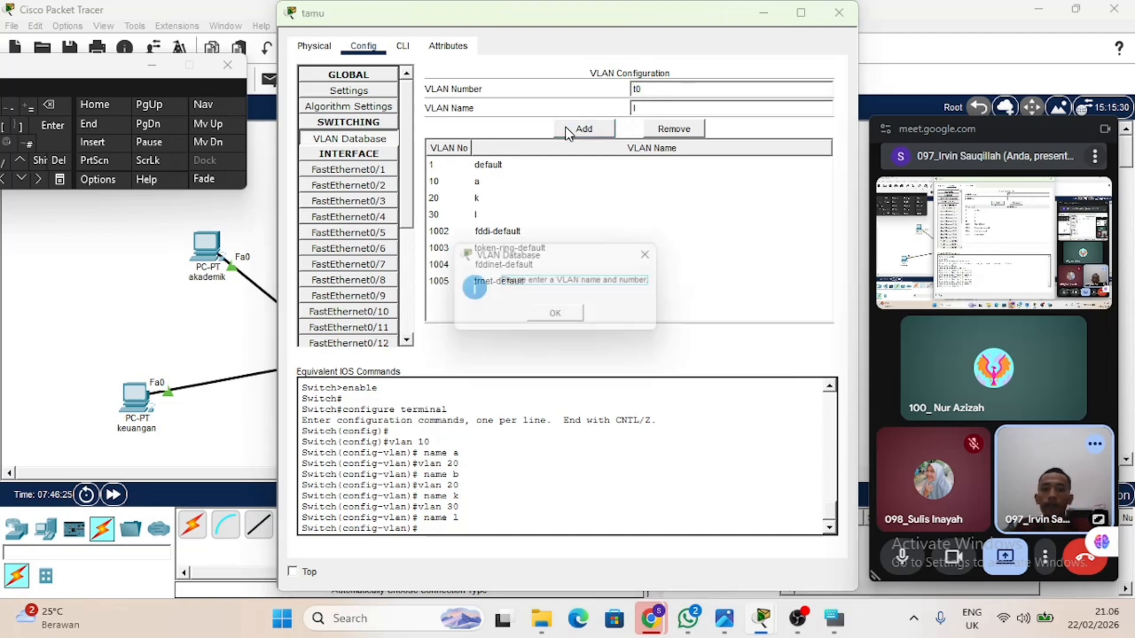
{"action": "left_click", "coordinate": [563, 318]}
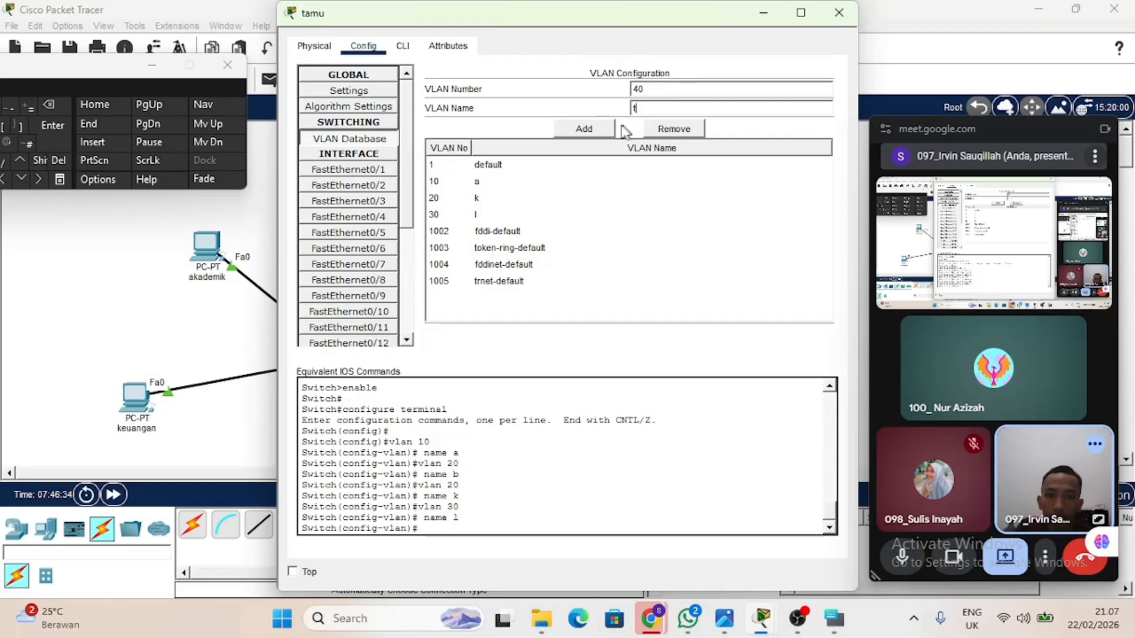
{"action": "left_click", "coordinate": [567, 136]}
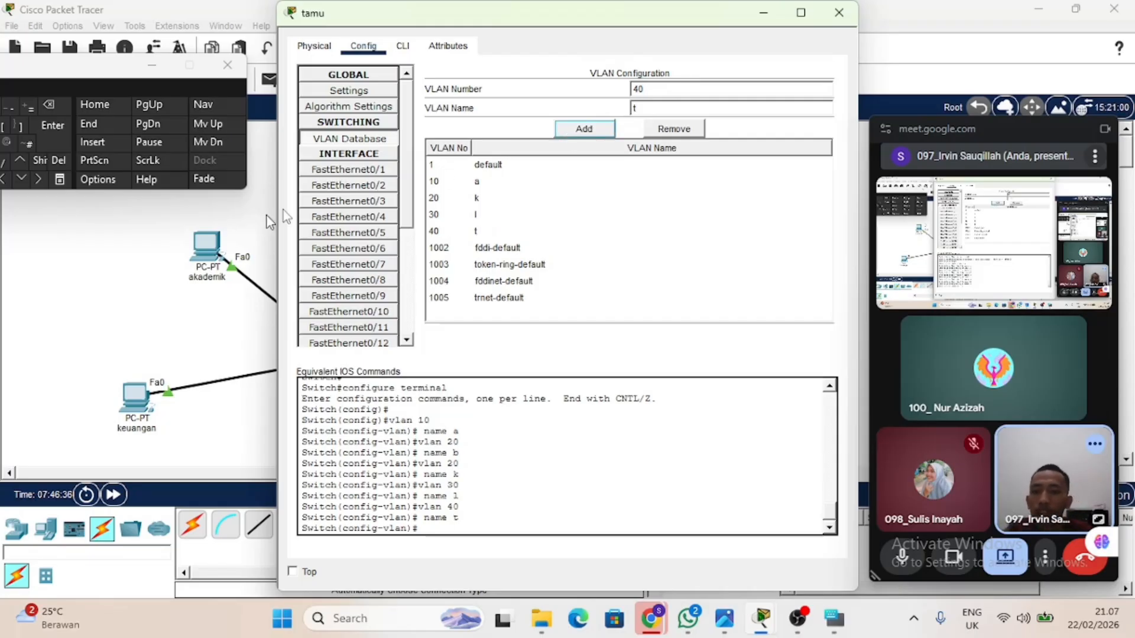
Check the tamu switch's FastEthernet0/1 port for trunk mode and assign its FastEthernet0/2 access port to VLAN 40.
{"action": "left_click_drag", "start_coordinate": [568, 16], "coordinate": [221, 151]}
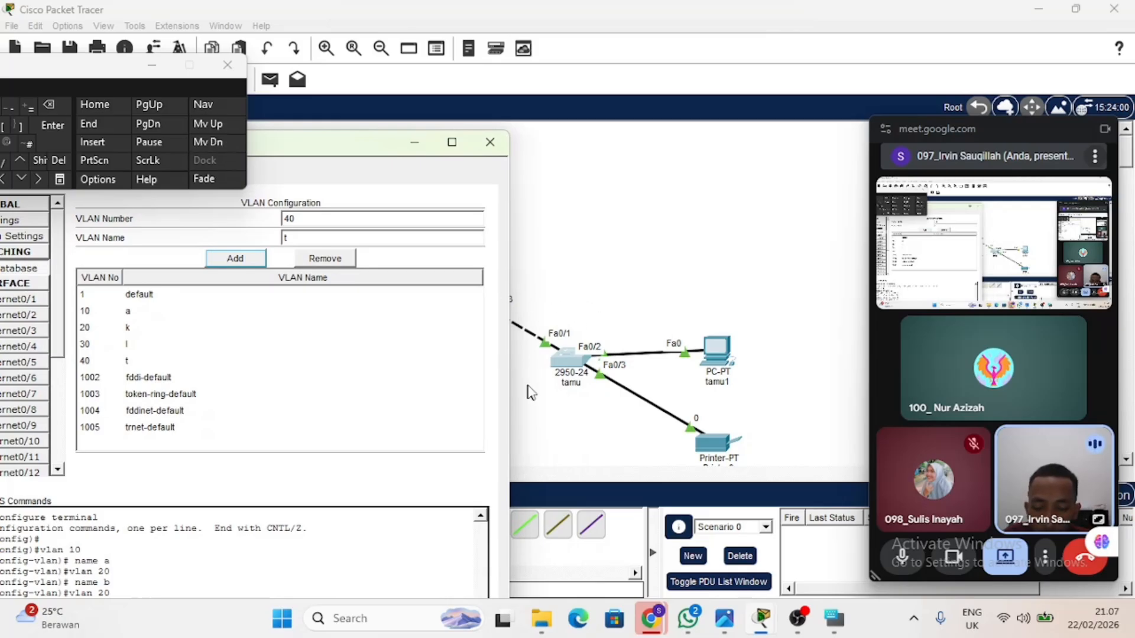
{"action": "left_click", "coordinate": [47, 304]}
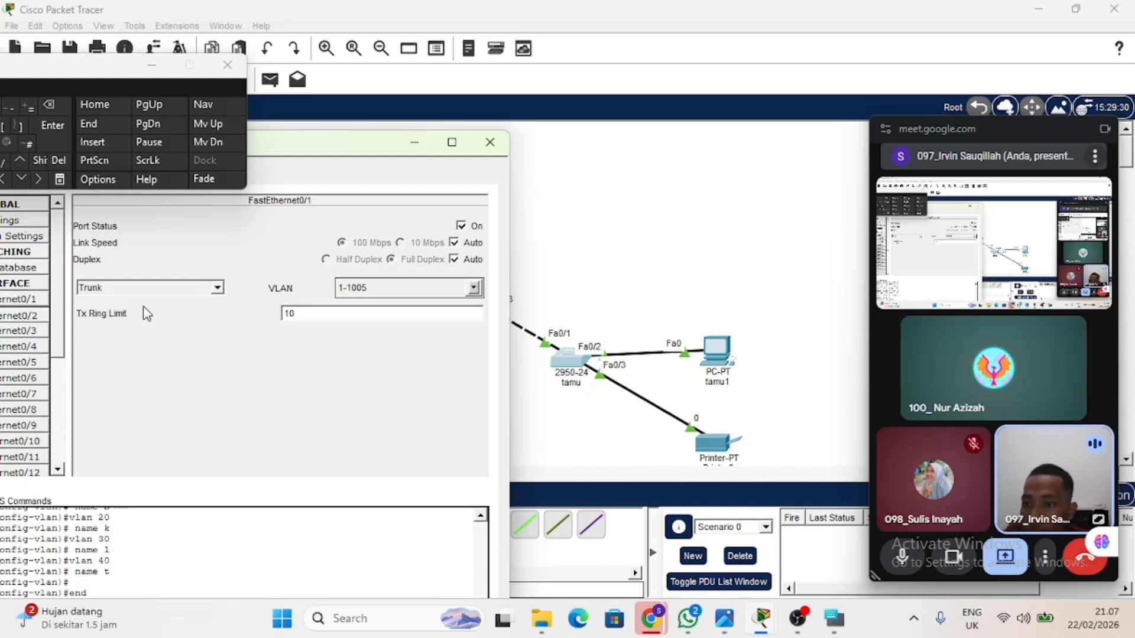
{"action": "left_click", "coordinate": [475, 290]}
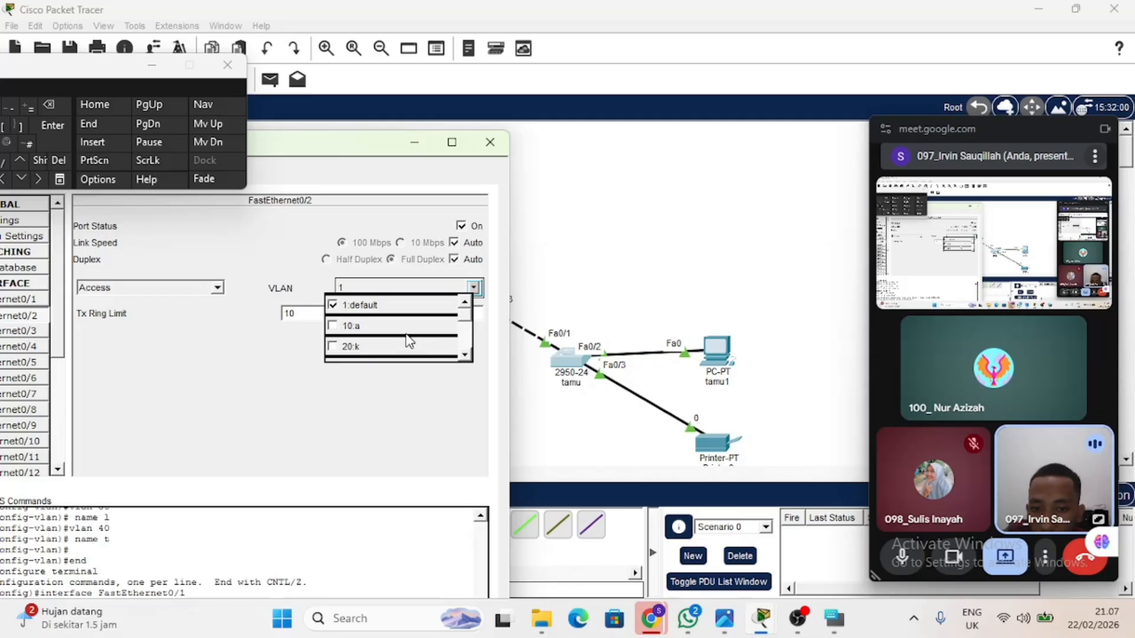
{"action": "scroll", "coordinate": [408, 342], "scroll_direction": "down", "scroll_amount": 2}
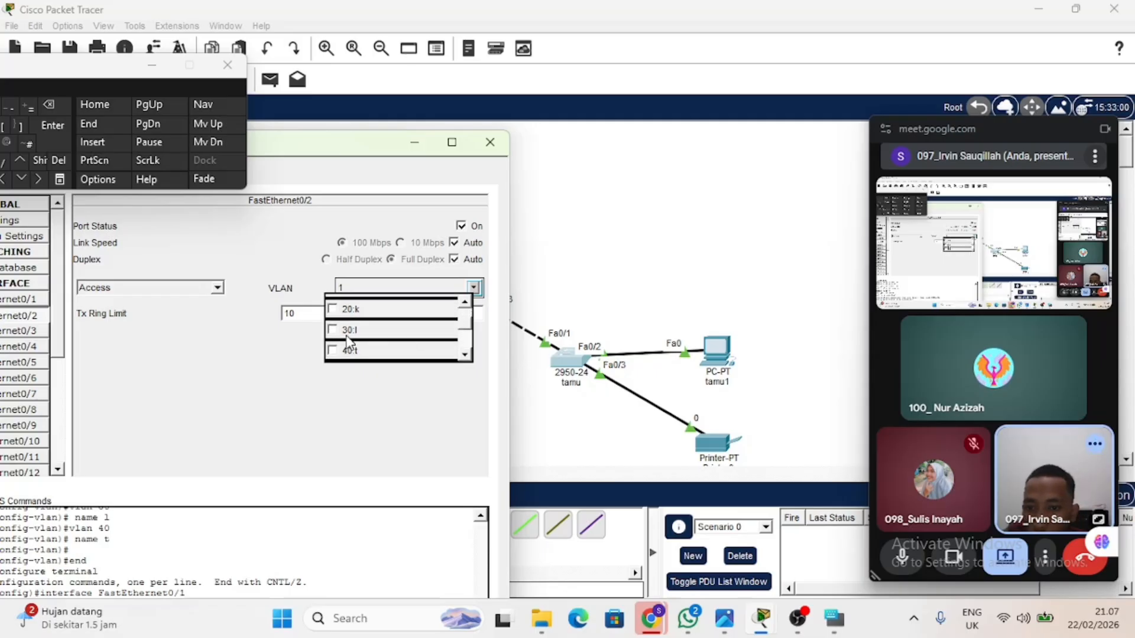
{"action": "left_click", "coordinate": [333, 350]}
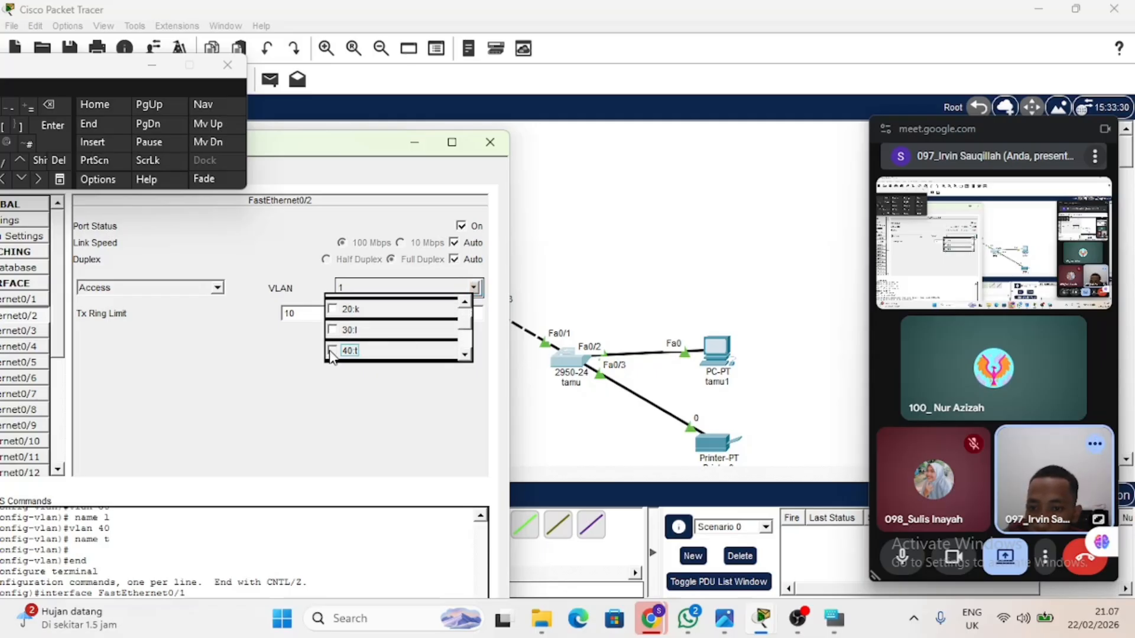
{"action": "left_click", "coordinate": [292, 360]}
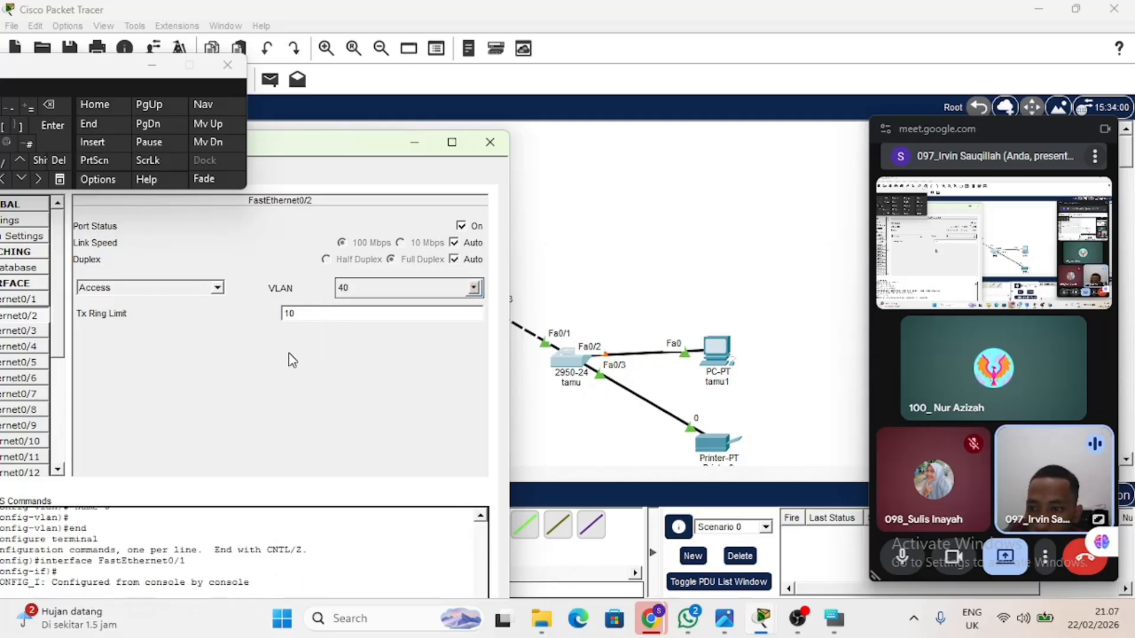
Assign the tamu switch's FastEthernet0/3 access port to VLAN 40 and return to the topology.
{"action": "left_click", "coordinate": [39, 333]}
{"action": "left_click", "coordinate": [474, 289]}
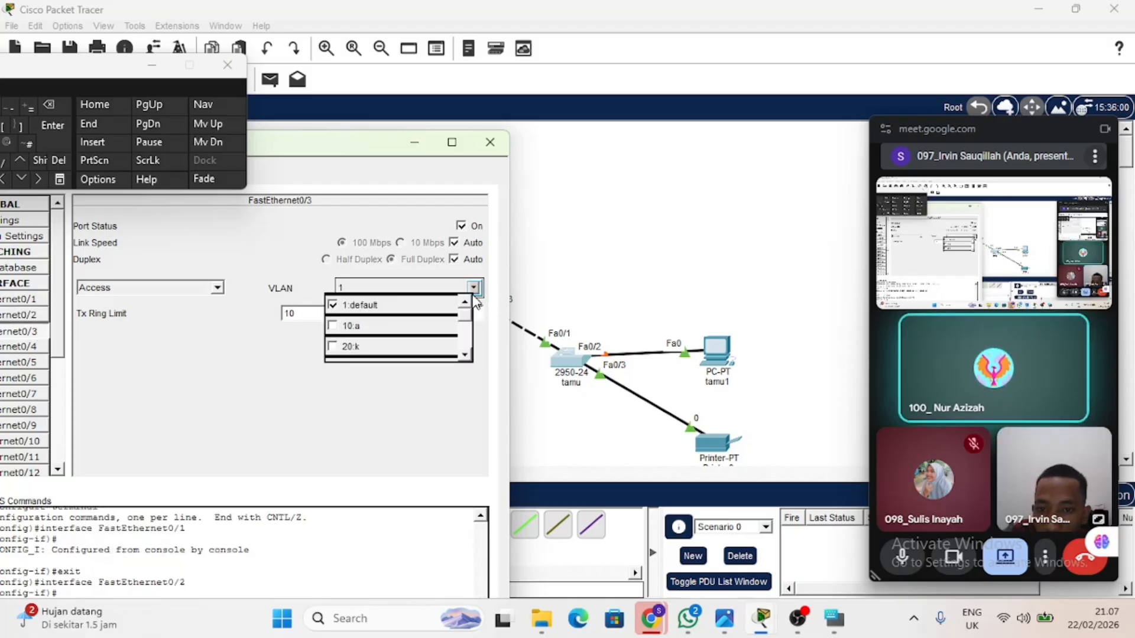
{"action": "scroll", "coordinate": [399, 339], "scroll_direction": "down", "scroll_amount": 1}
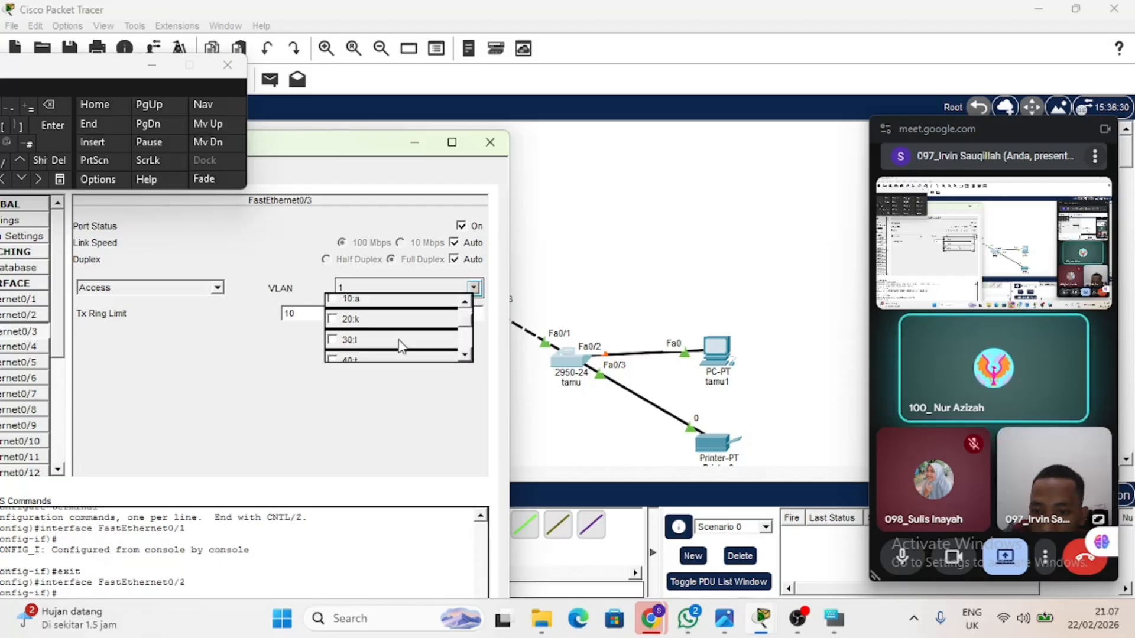
{"action": "left_click", "coordinate": [334, 360]}
{"action": "left_click", "coordinate": [353, 406]}
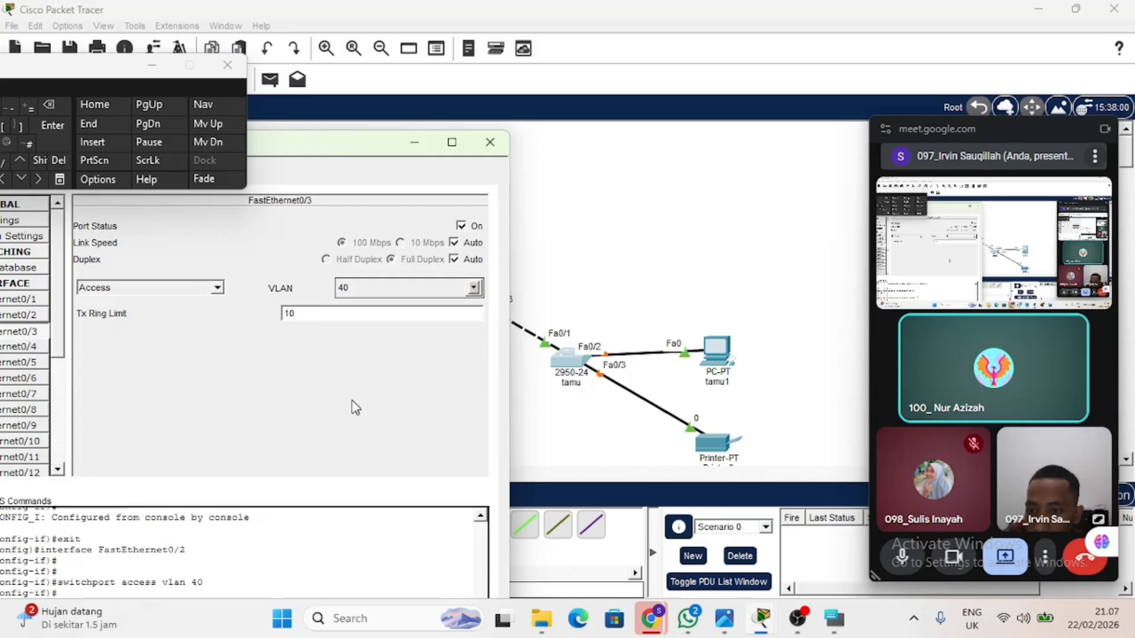
{"action": "left_click", "coordinate": [490, 142]}
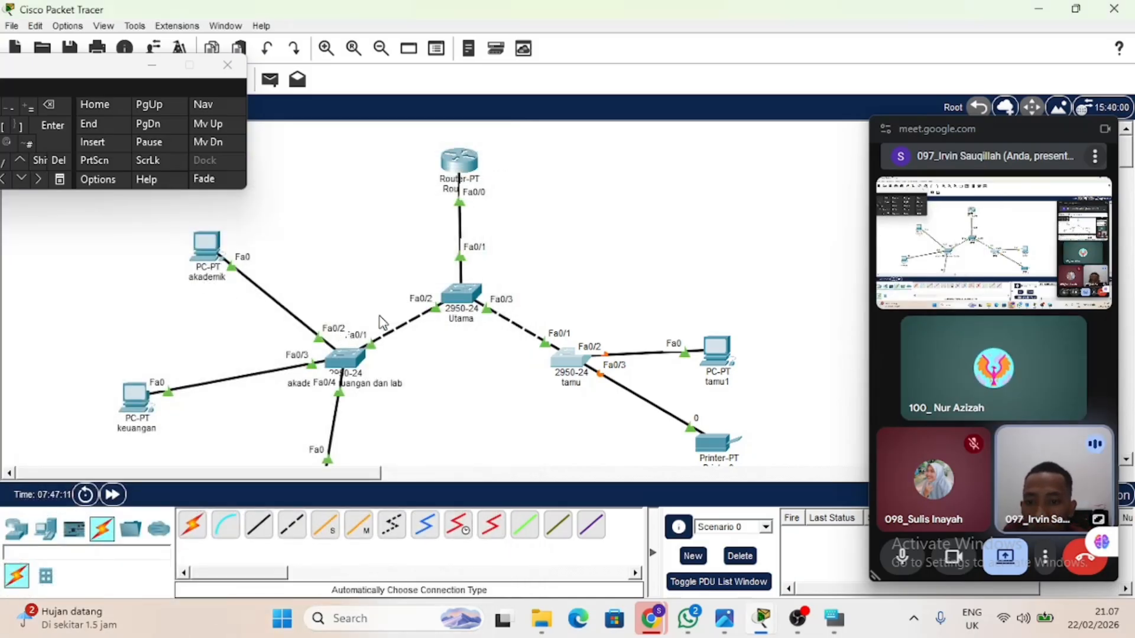
On the akademik, keuangan dan lab switch, check FastEthernet0/1 for trunk mode and assign the FastEthernet0/2 access port to VLAN 10.
{"action": "left_click_drag", "start_coordinate": [380, 315], "coordinate": [302, 422]}
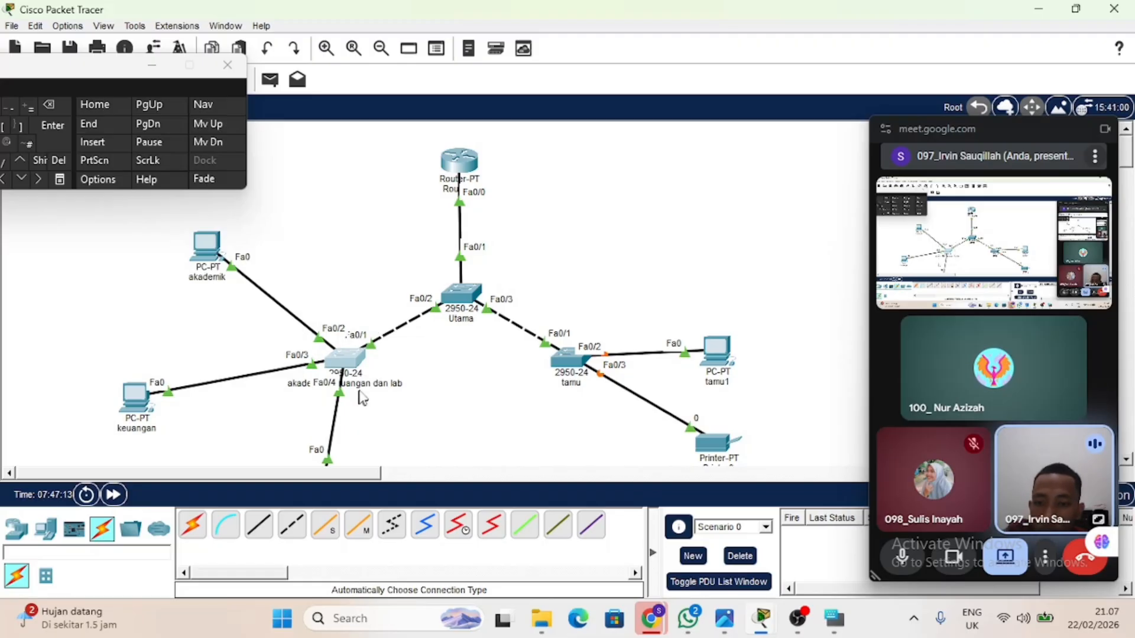
{"action": "left_click", "coordinate": [349, 360]}
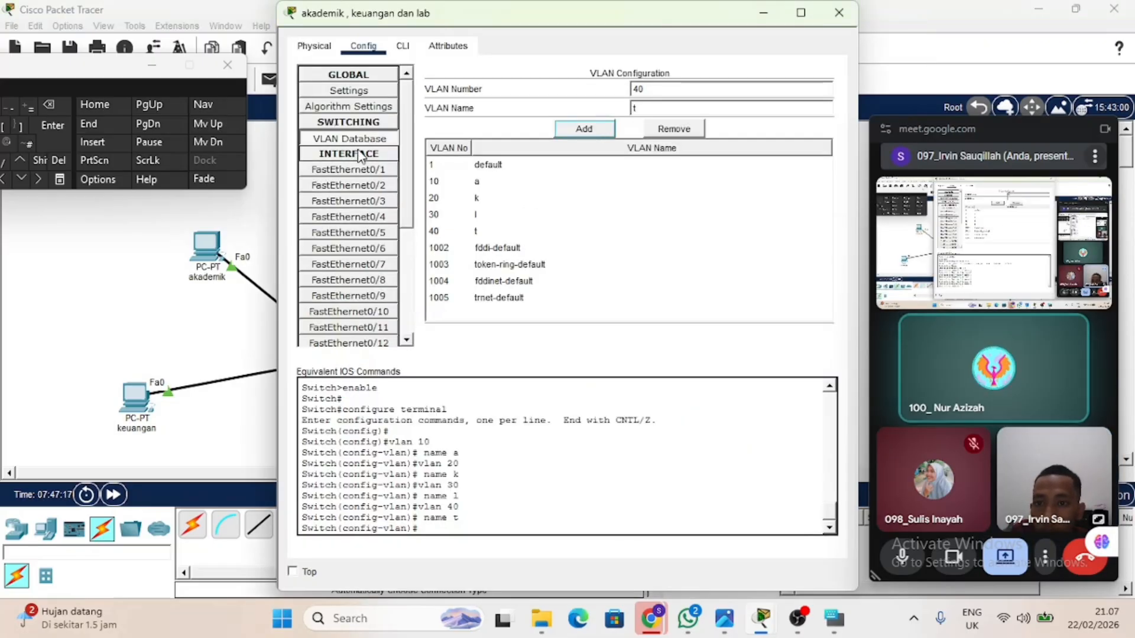
{"action": "left_click", "coordinate": [363, 185]}
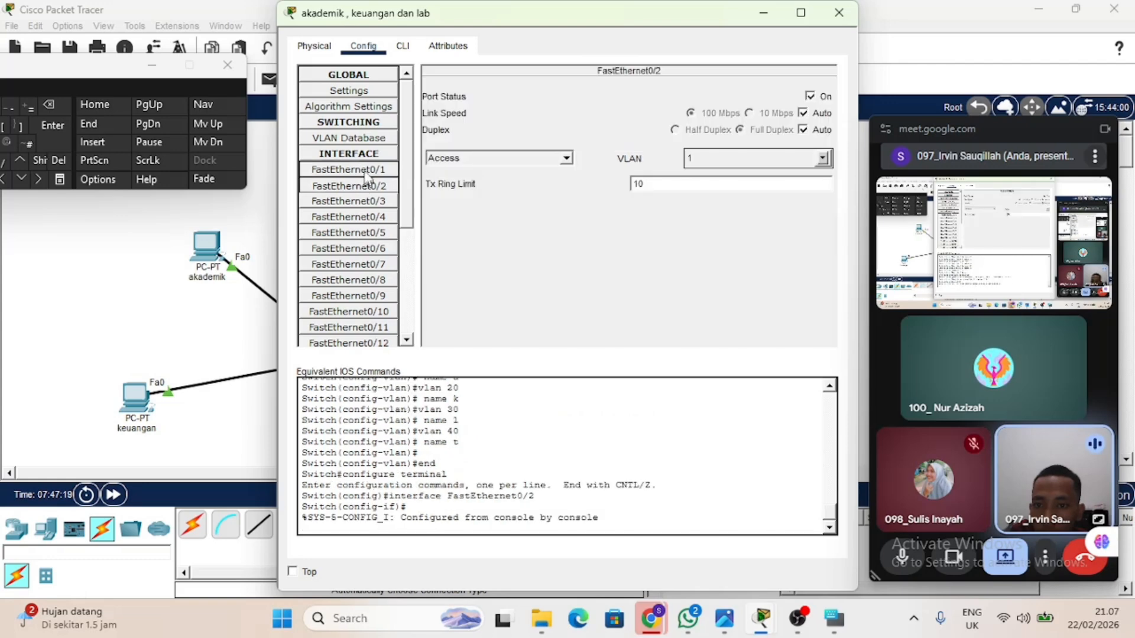
{"action": "left_click", "coordinate": [365, 170]}
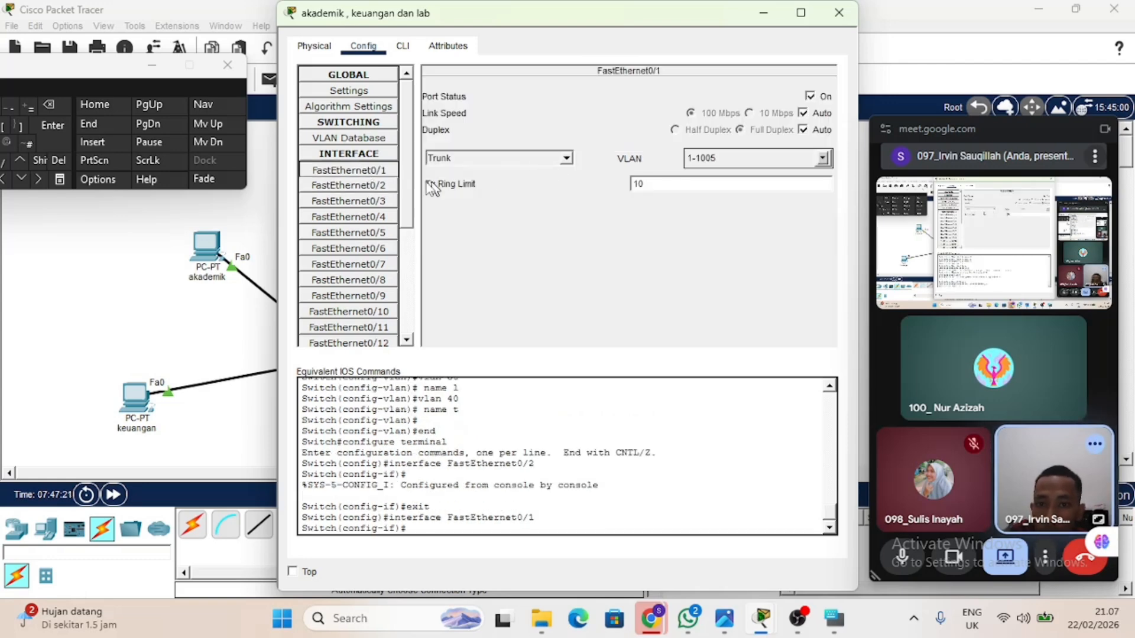
{"action": "left_click_drag", "start_coordinate": [584, 16], "coordinate": [696, 65]}
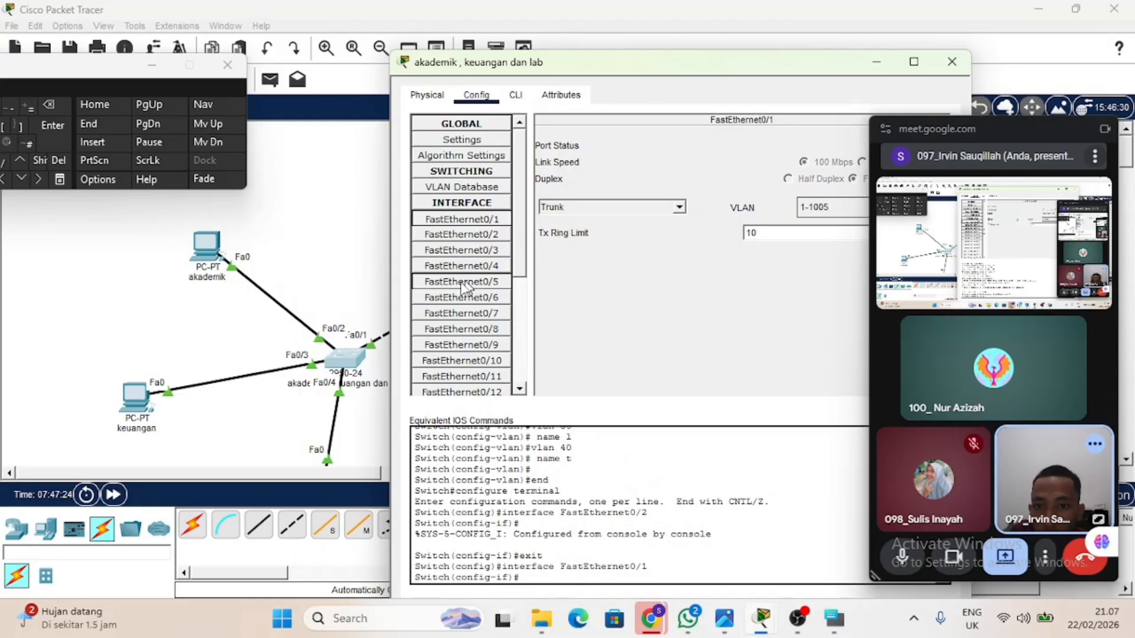
{"action": "left_click", "coordinate": [472, 237]}
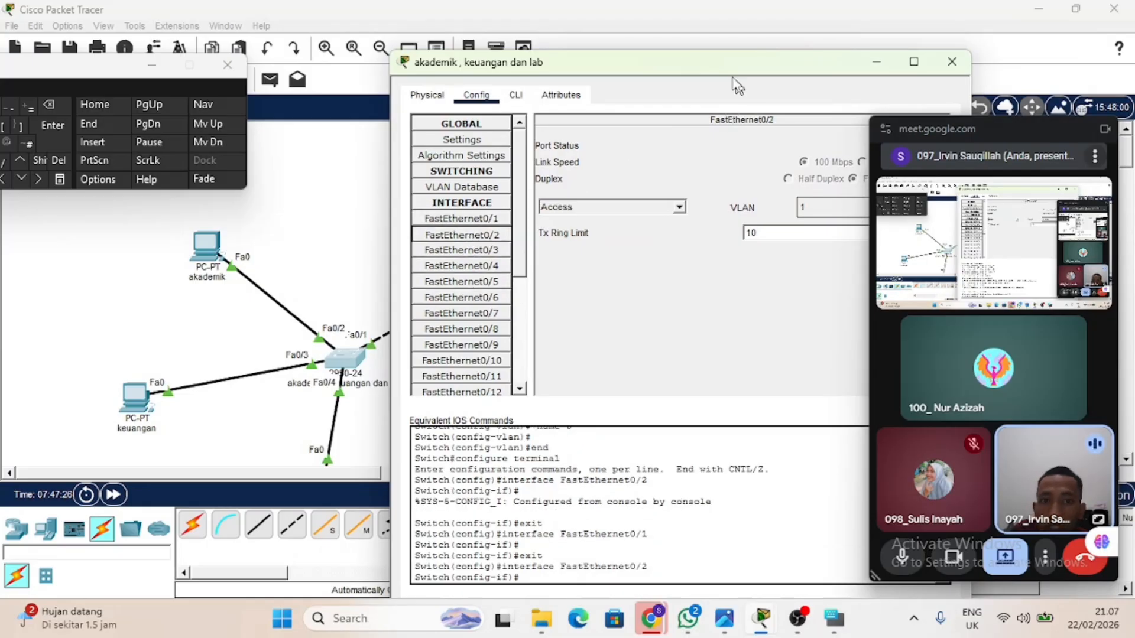
{"action": "left_click_drag", "start_coordinate": [733, 77], "coordinate": [548, 55]}
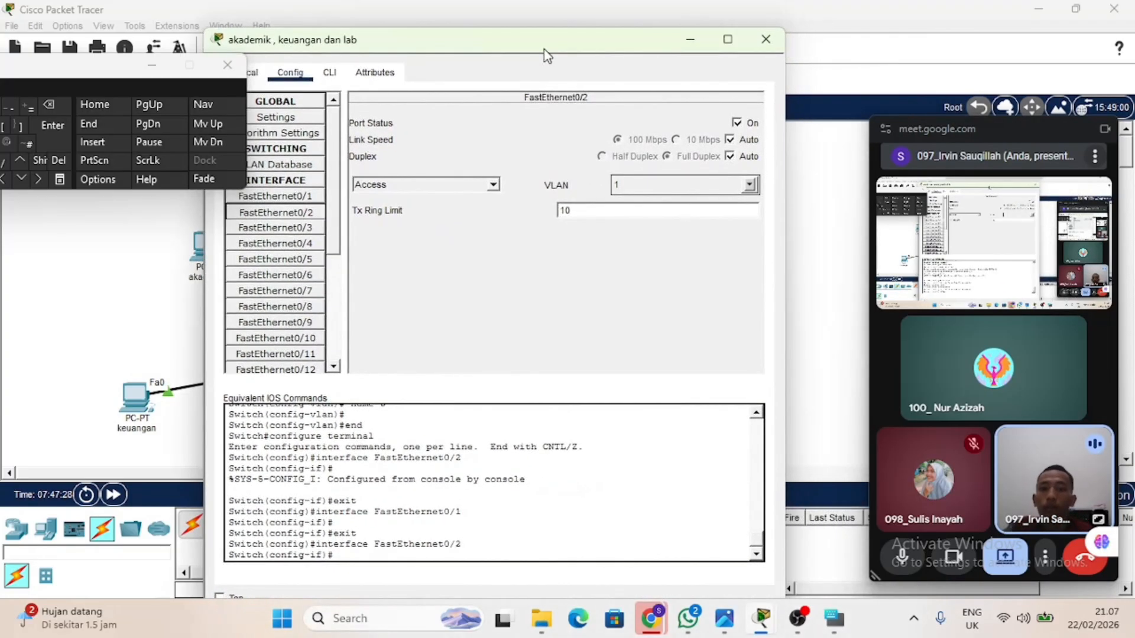
{"action": "left_click", "coordinate": [749, 184]}
{"action": "left_click", "coordinate": [620, 224]}
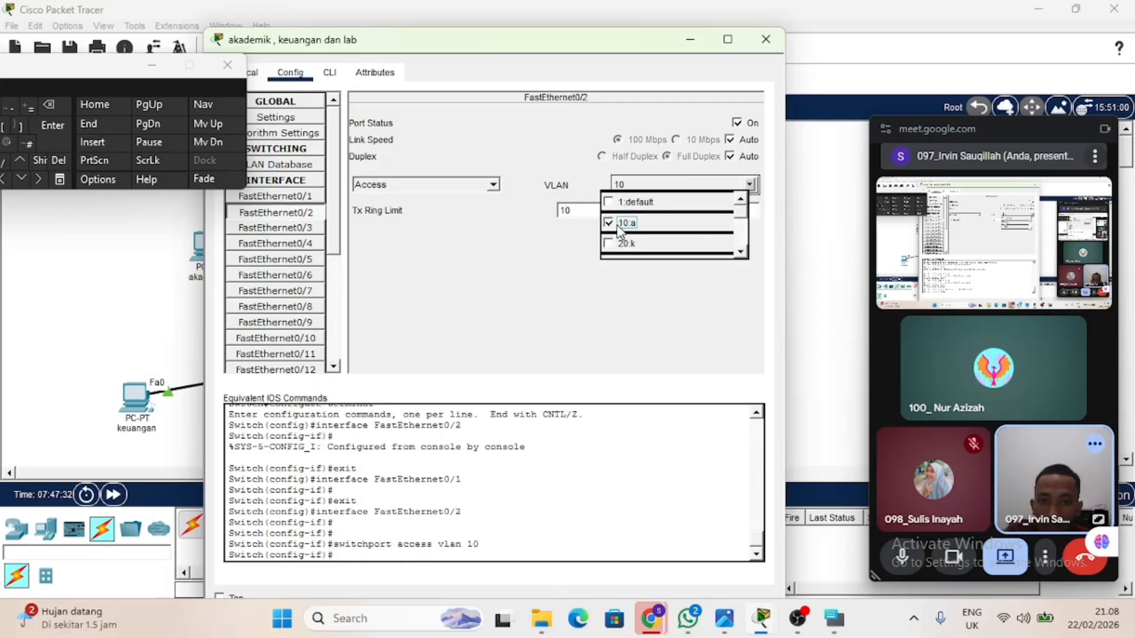
Assign the FastEthernet0/3 access port of the akademik, keuangan dan lab switch to VLAN 20.
{"action": "left_click", "coordinate": [305, 228]}
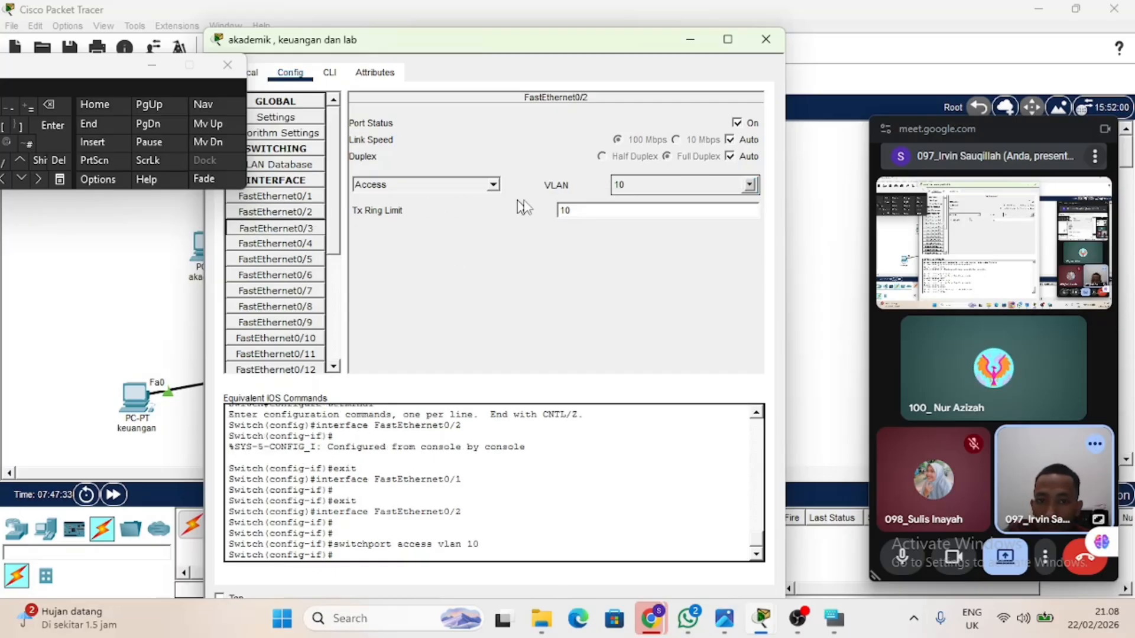
{"action": "left_click", "coordinate": [749, 185]}
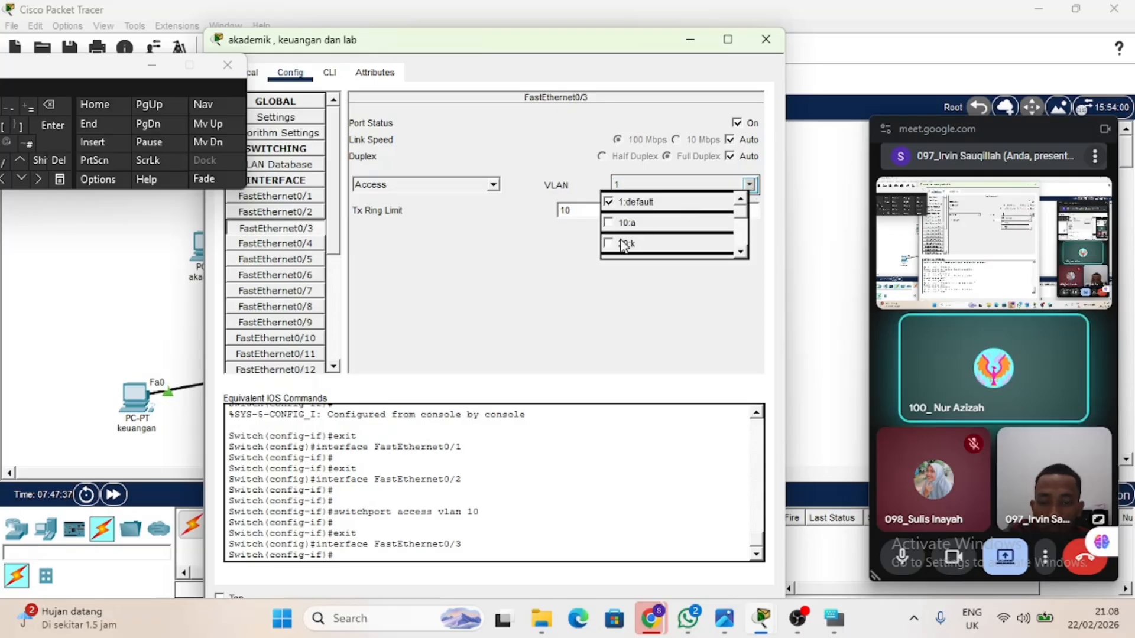
{"action": "scroll", "coordinate": [622, 244], "scroll_direction": "down", "scroll_amount": 1}
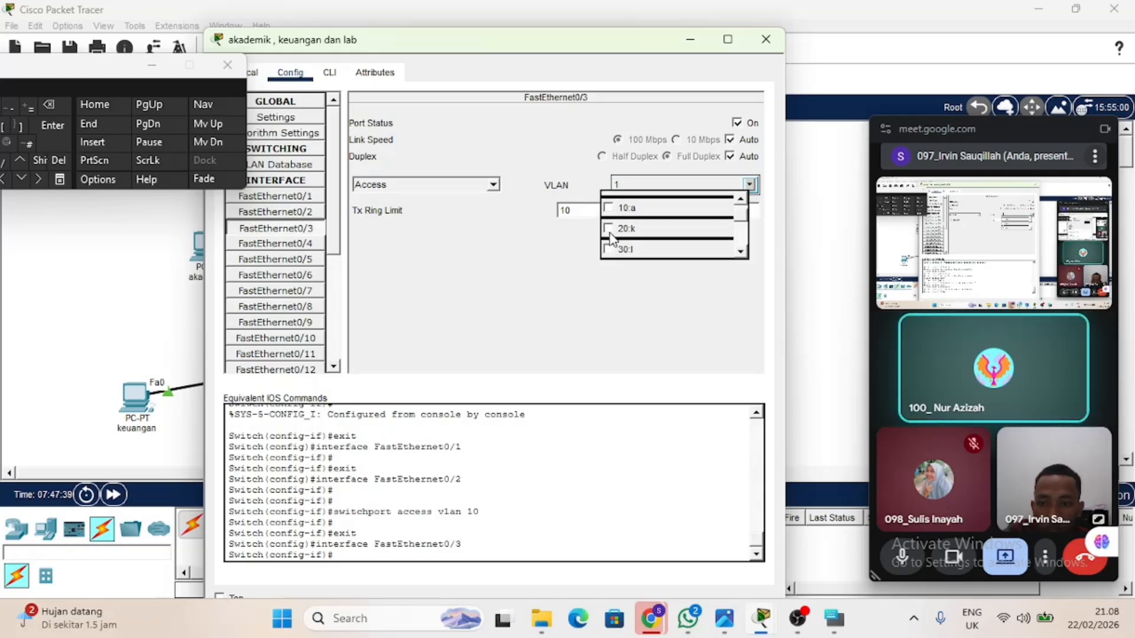
{"action": "left_click", "coordinate": [615, 229]}
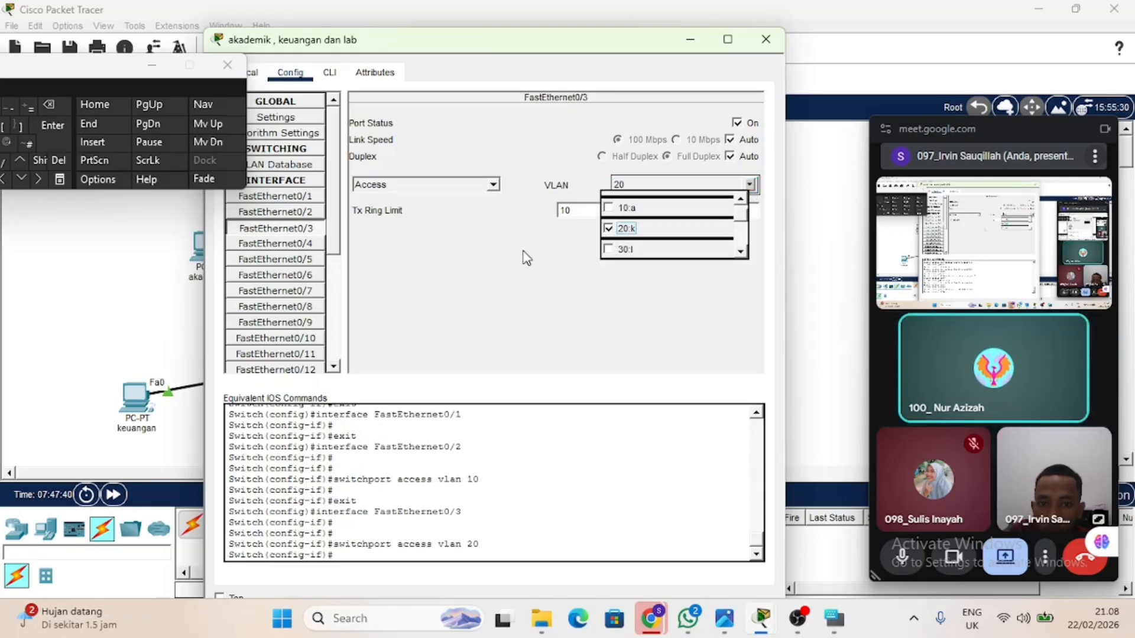
Assign the same switch's FastEthernet0/4 access port to VLAN 30 and return to the topology.
{"action": "left_click", "coordinate": [305, 244]}
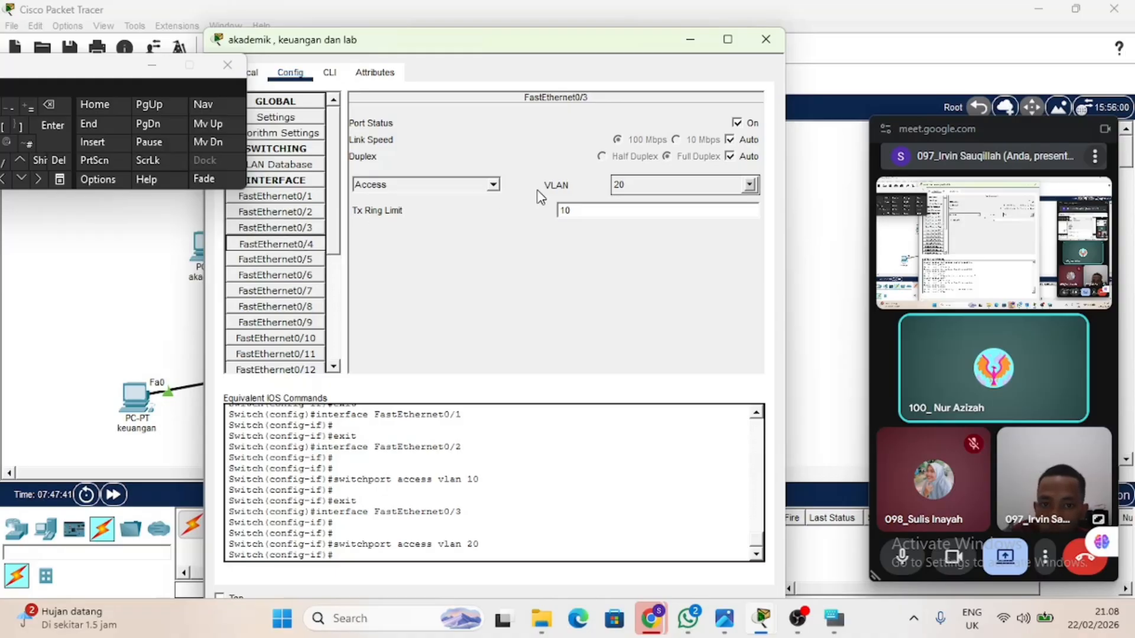
{"action": "left_click", "coordinate": [751, 184]}
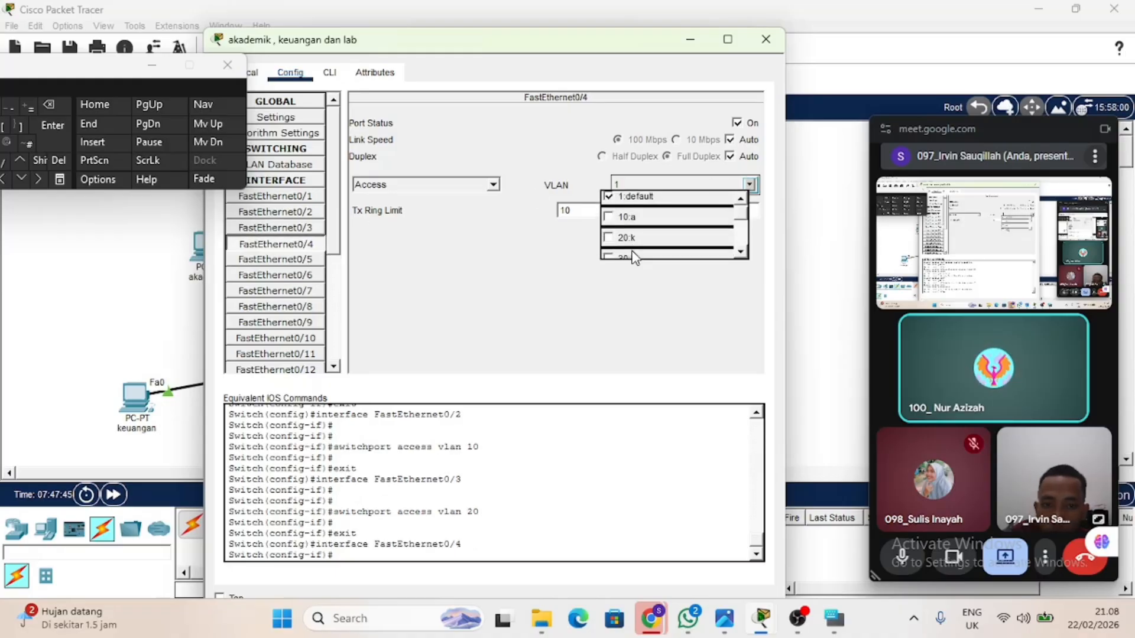
{"action": "left_click", "coordinate": [613, 258]}
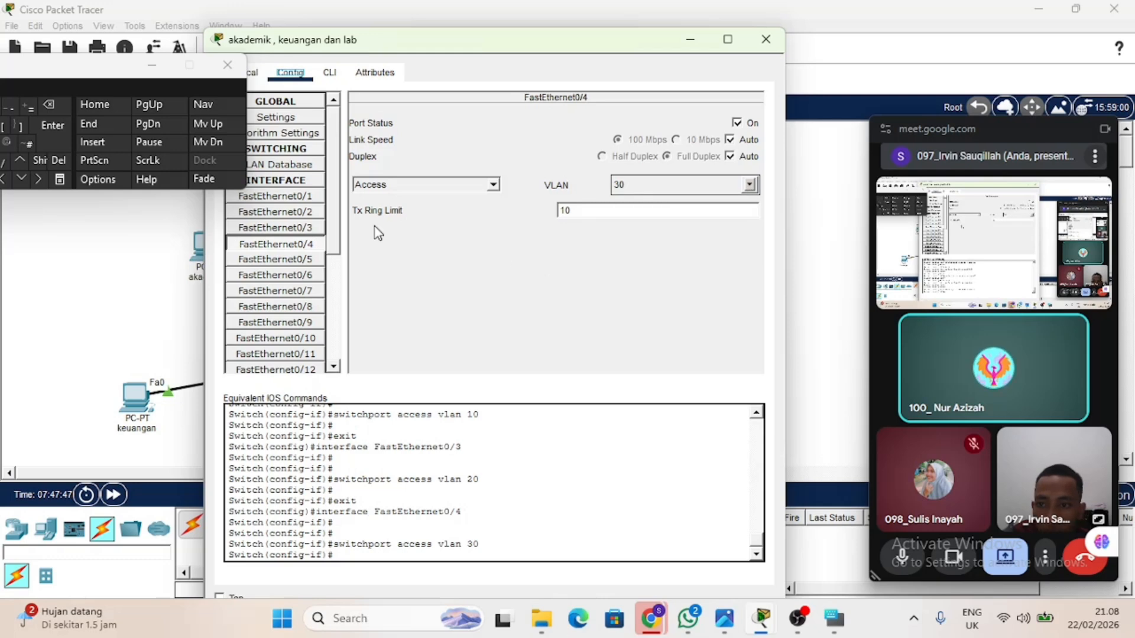
{"action": "left_click", "coordinate": [301, 215]}
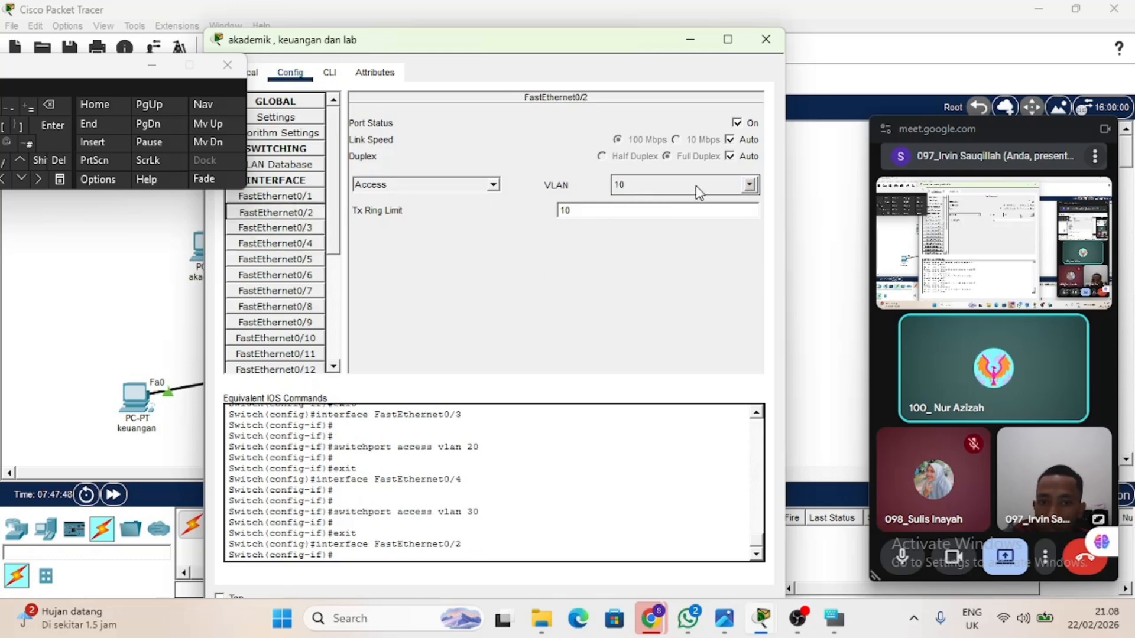
{"action": "left_click", "coordinate": [768, 40]}
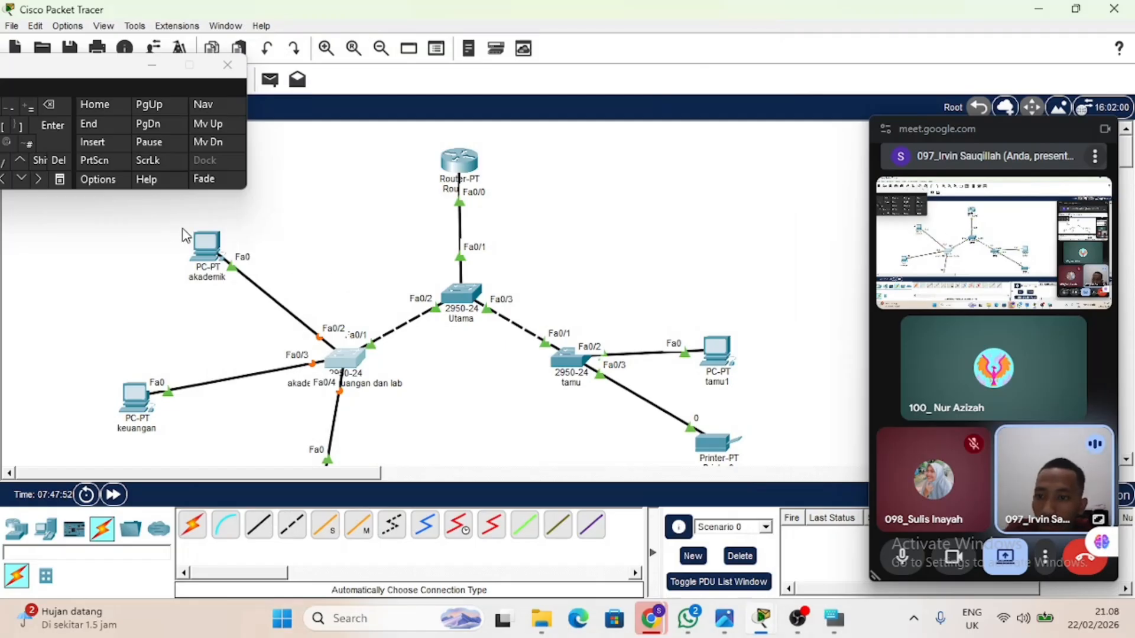
Fast-forward the simulation time to bring up the switch links to the akademik, keuangan and lab PCs.
{"action": "left_click_drag", "start_coordinate": [181, 227], "coordinate": [242, 297]}
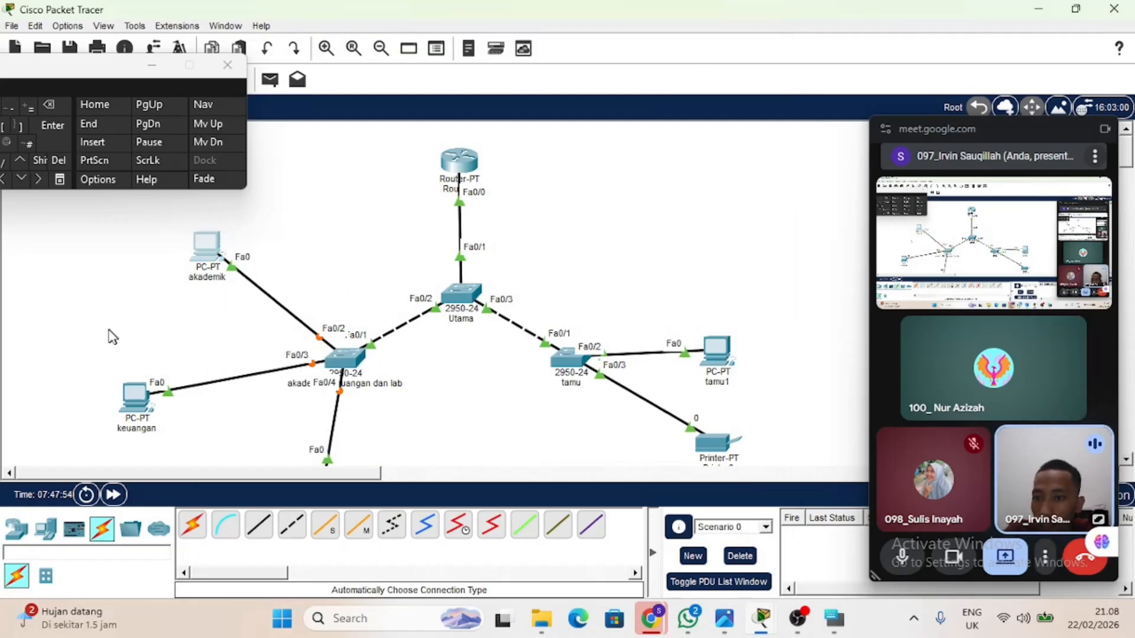
{"action": "left_click_drag", "start_coordinate": [90, 351], "coordinate": [194, 443]}
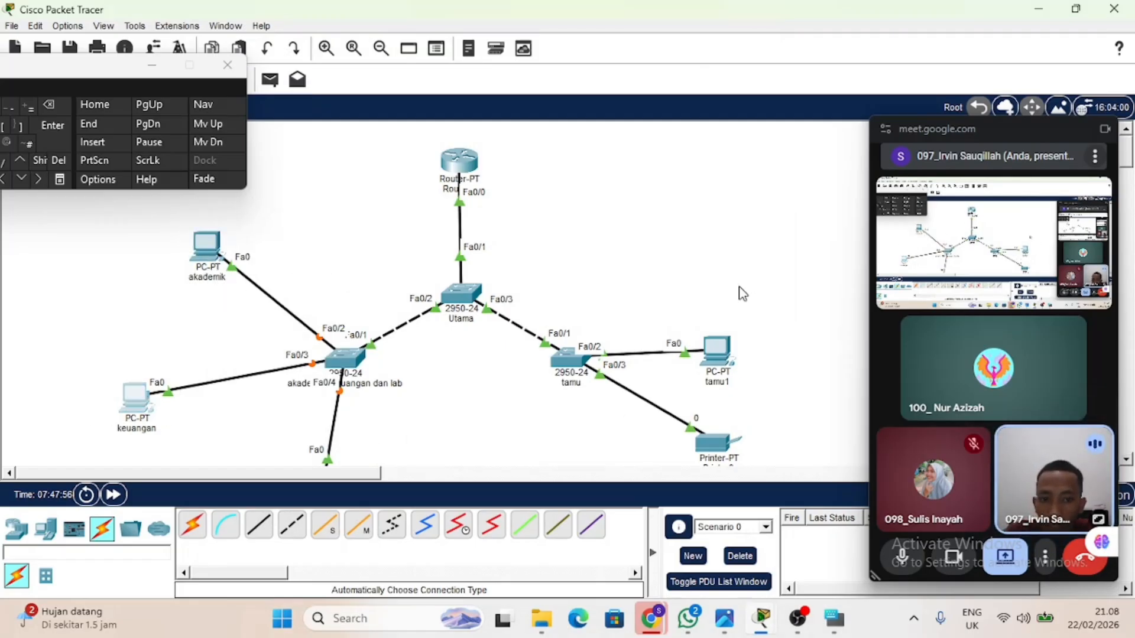
{"action": "left_click_drag", "start_coordinate": [739, 287], "coordinate": [673, 466]}
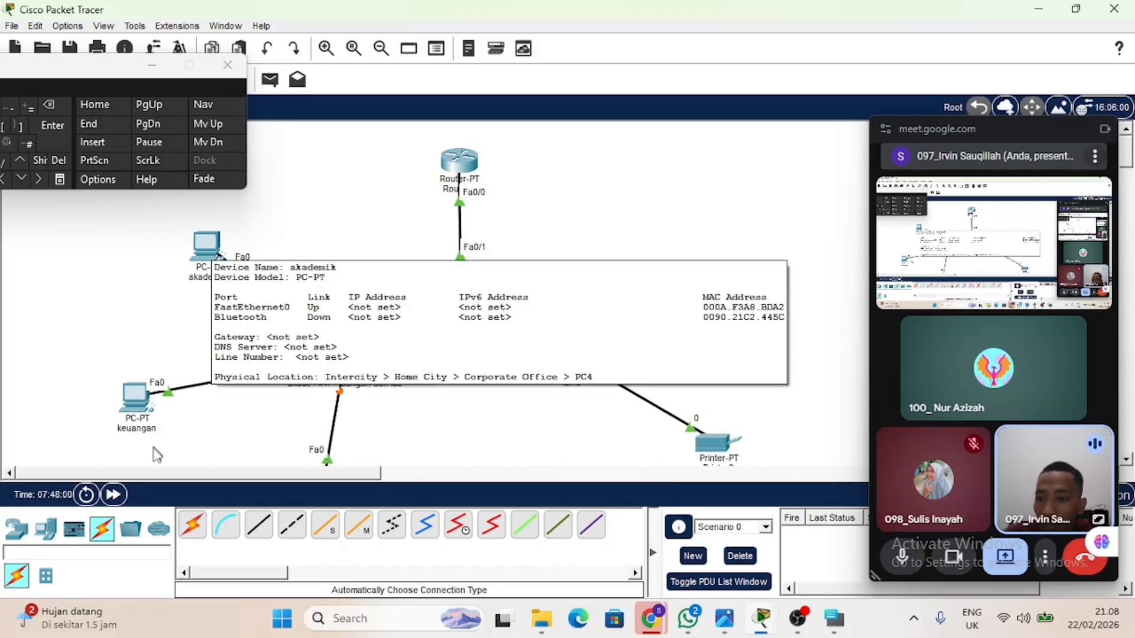
{"action": "left_click", "coordinate": [112, 495]}
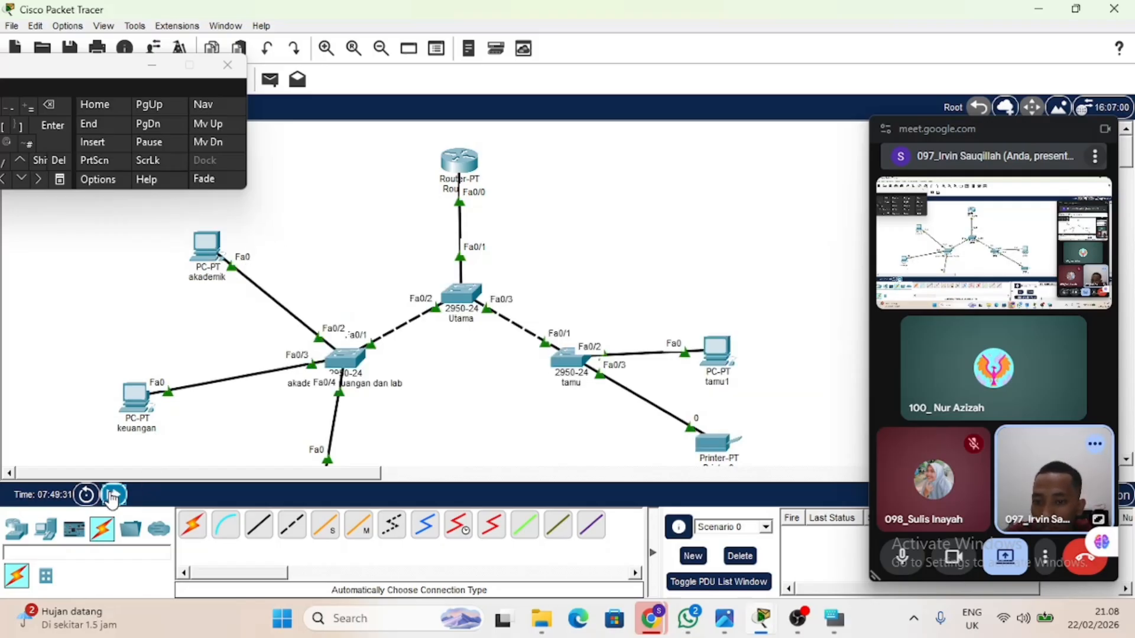
Set the akademik PC's IPv4 configuration to DHCP and check the address on its FastEthernet0 interface.
{"action": "left_click", "coordinate": [203, 262]}
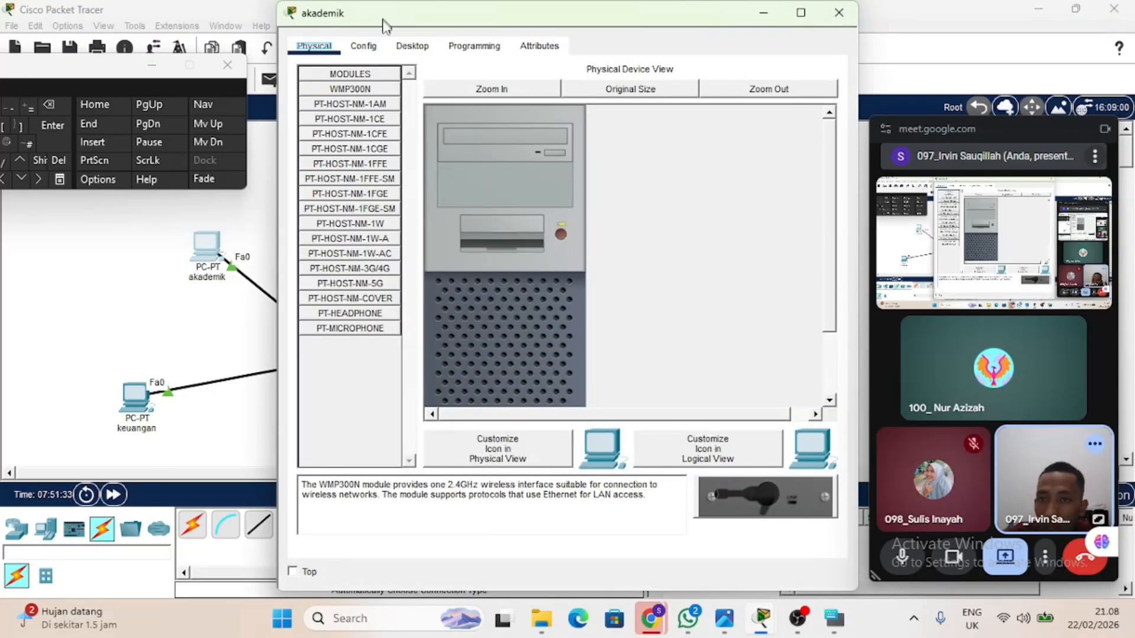
{"action": "left_click", "coordinate": [360, 47]}
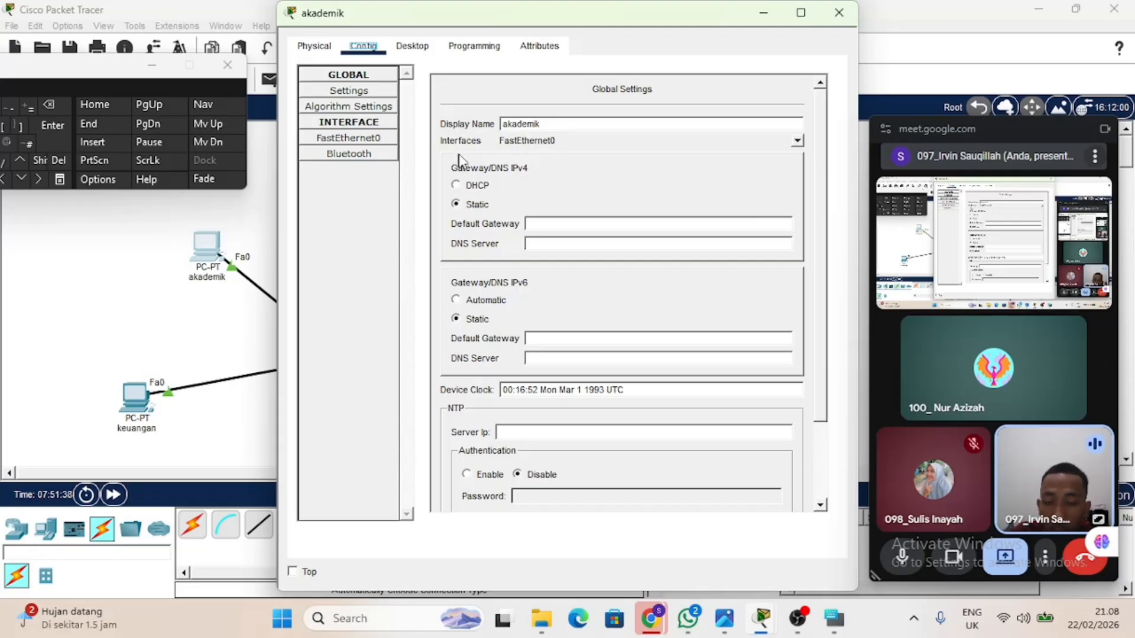
{"action": "left_click", "coordinate": [475, 188]}
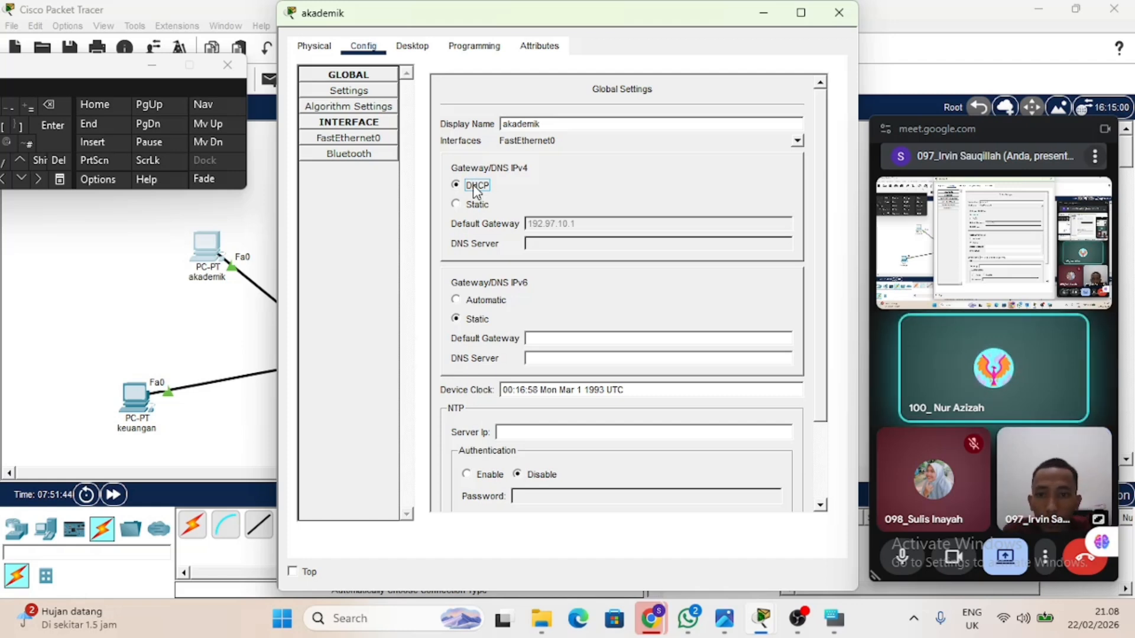
{"action": "left_click", "coordinate": [343, 139]}
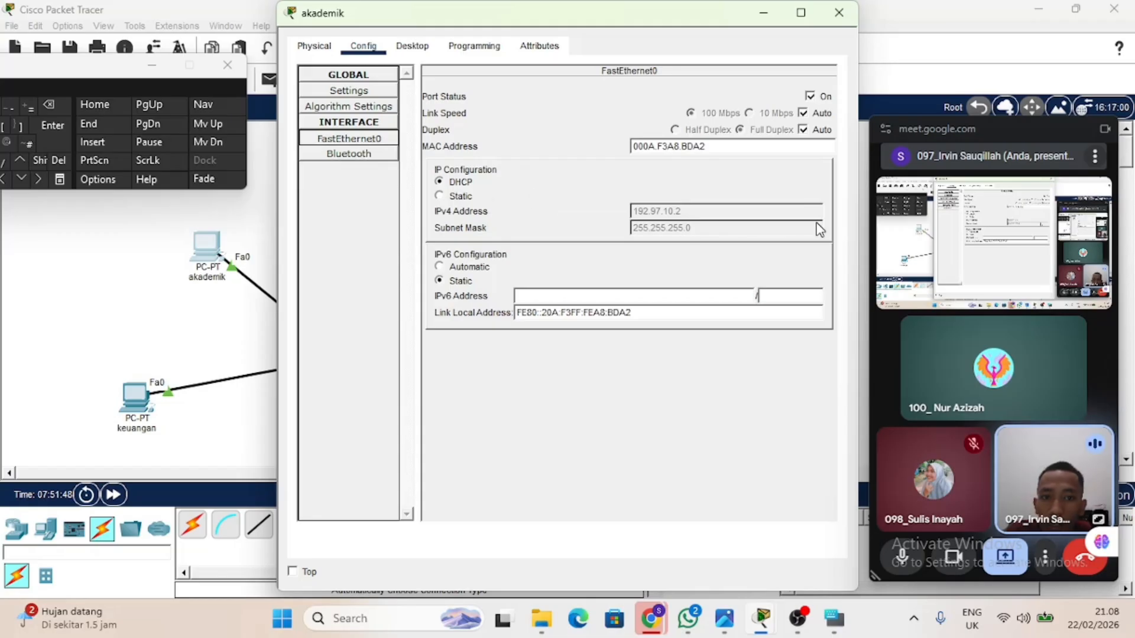
{"action": "left_click", "coordinate": [126, 264]}
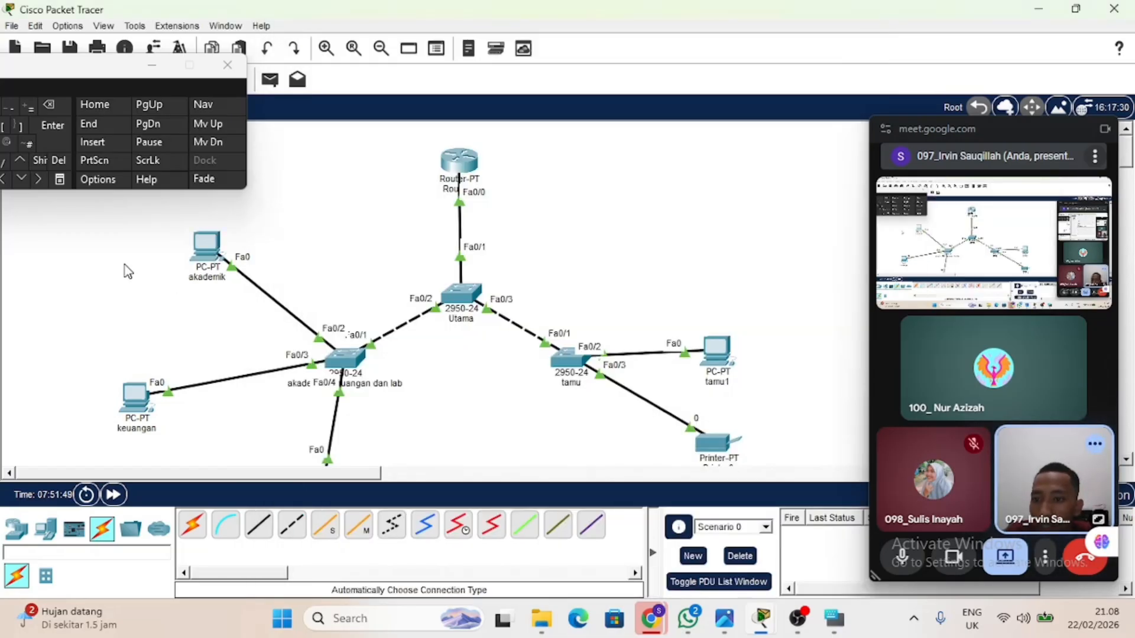
Set the keuangan PC's IPv4 gateway and DNS configuration to DHCP and return to the topology.
{"action": "left_click", "coordinate": [142, 391]}
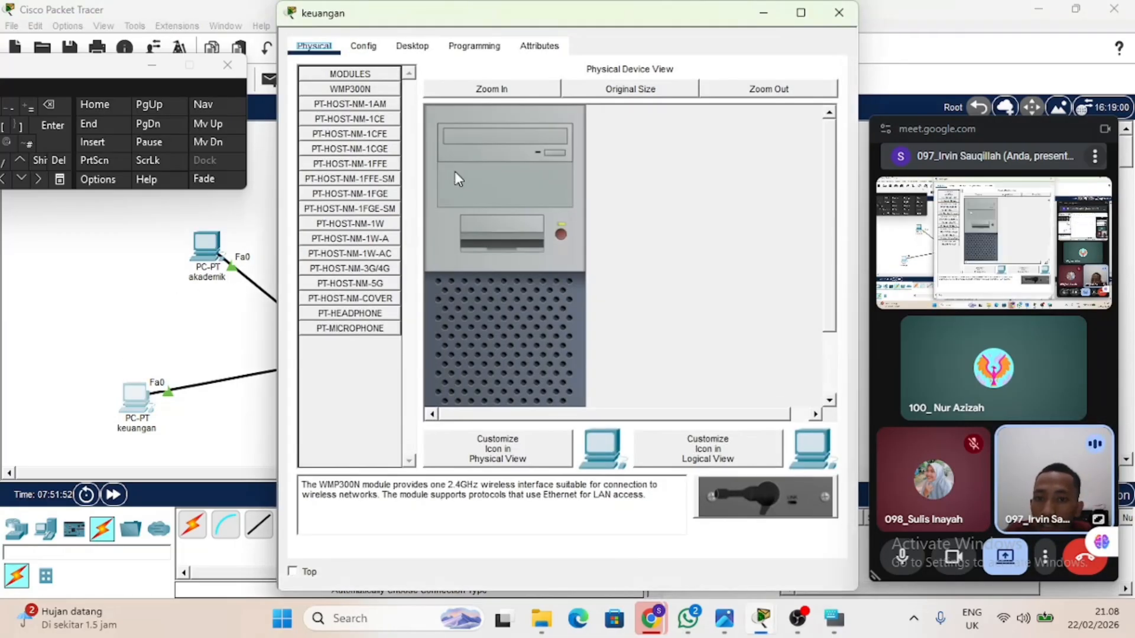
{"action": "left_click", "coordinate": [366, 46]}
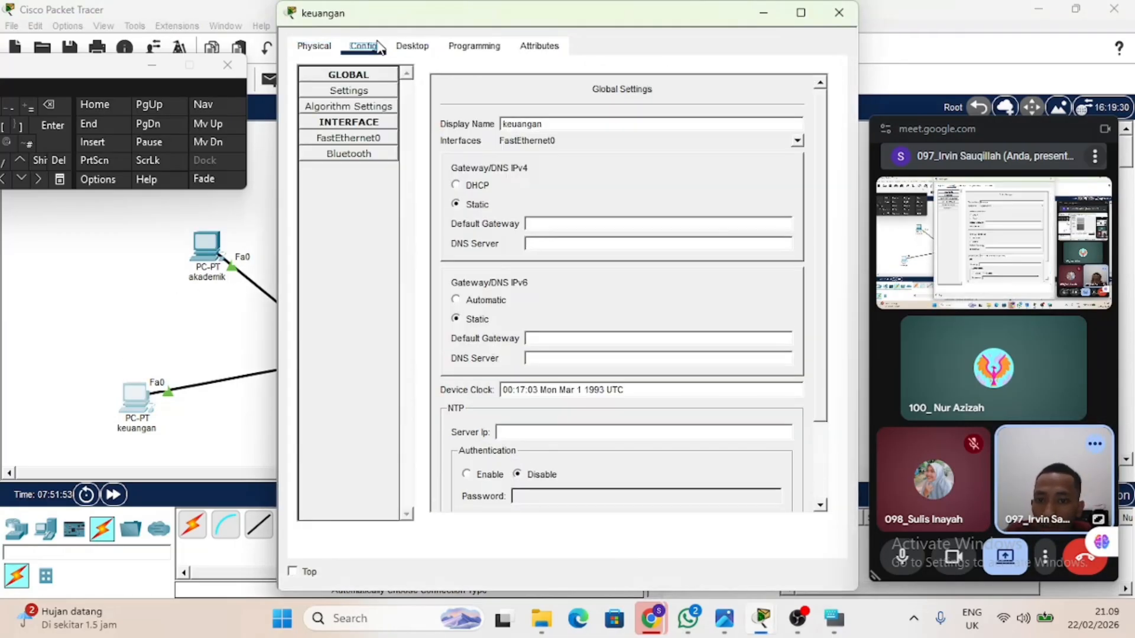
{"action": "left_click", "coordinate": [458, 185]}
{"action": "left_click", "coordinate": [188, 343]}
Set the lab PC's IPv4 gateway and DNS configuration to DHCP and return to the topology.
{"action": "scroll", "coordinate": [293, 396], "scroll_direction": "down", "scroll_amount": 3}
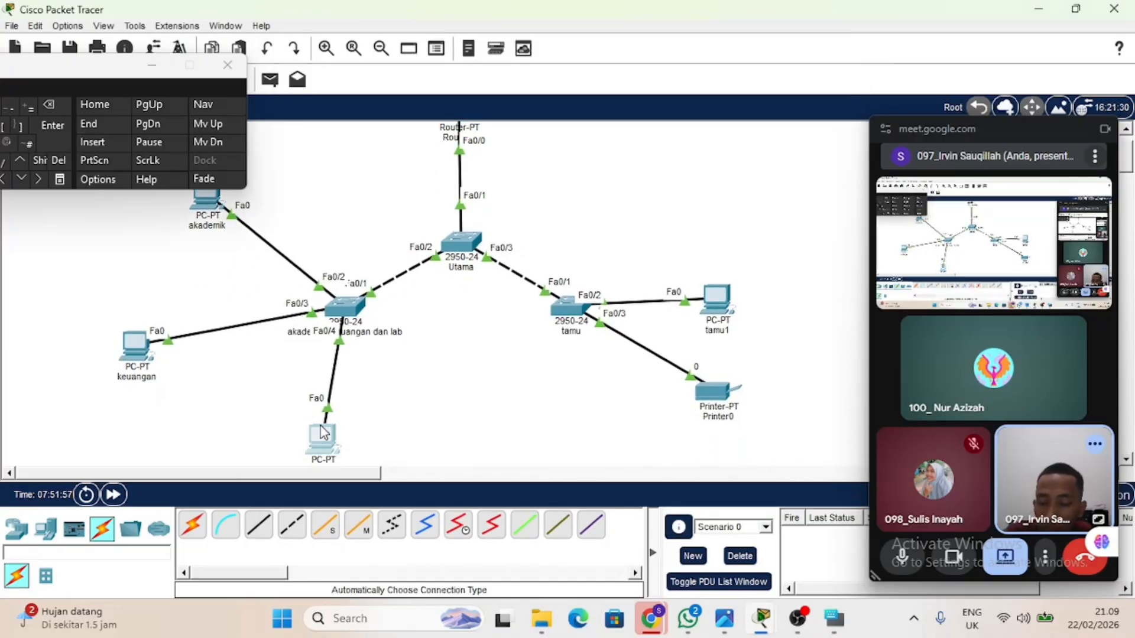
{"action": "left_click", "coordinate": [324, 434]}
{"action": "left_click", "coordinate": [363, 47]}
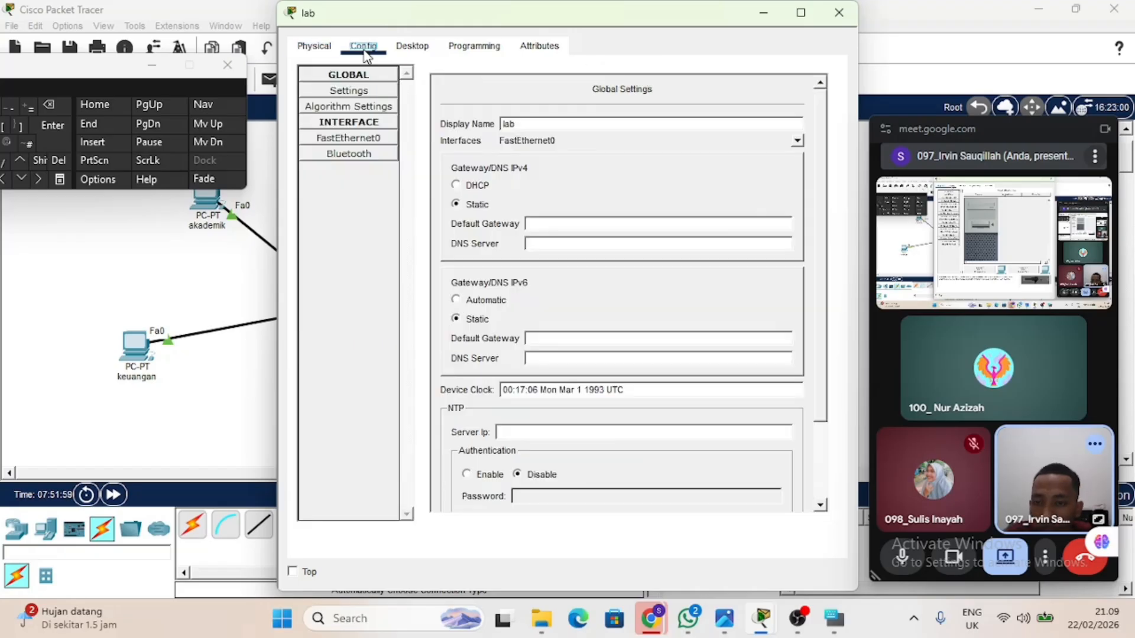
{"action": "left_click", "coordinate": [474, 185]}
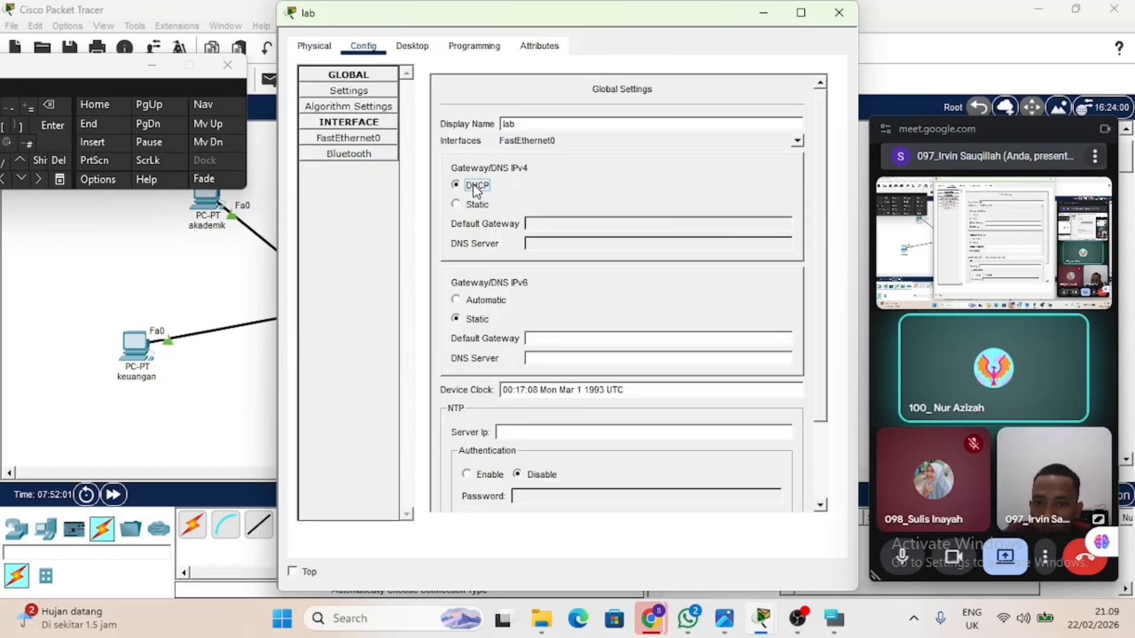
{"action": "left_click", "coordinate": [195, 272]}
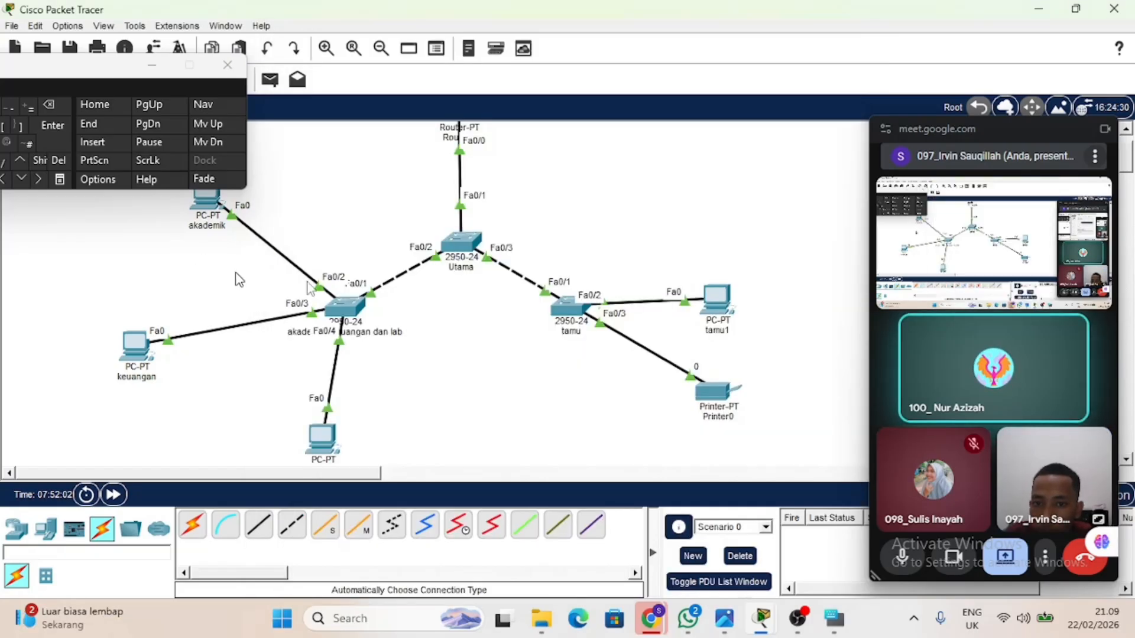
Set the tamu1 PC's IPv4 gateway and DNS configuration to DHCP and return to the topology.
{"action": "left_click", "coordinate": [731, 309]}
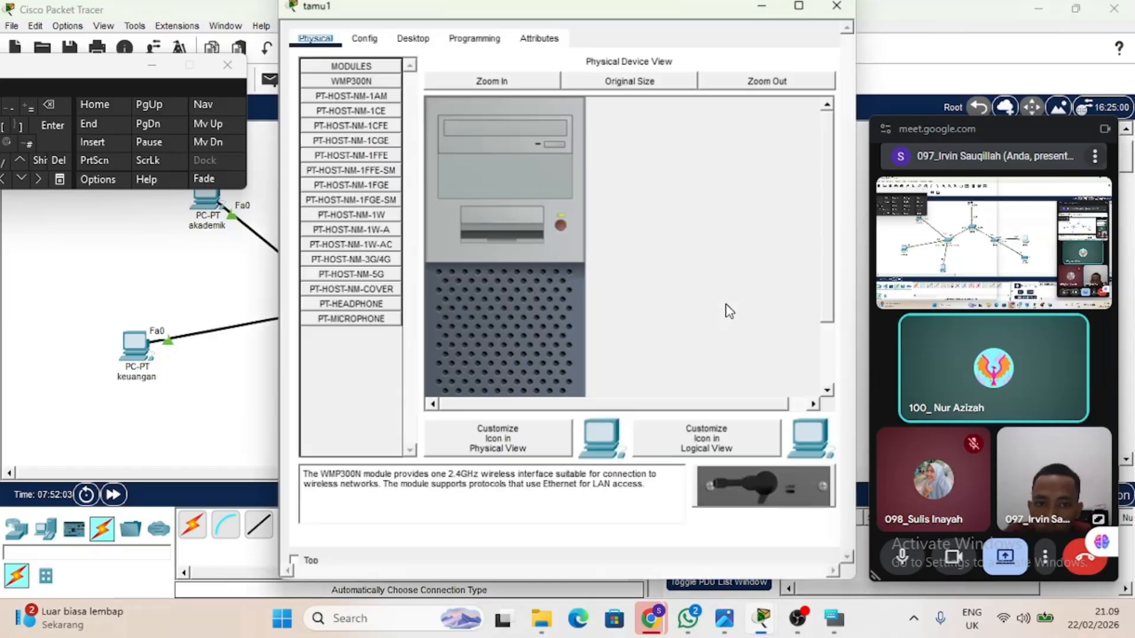
{"action": "left_click", "coordinate": [363, 49]}
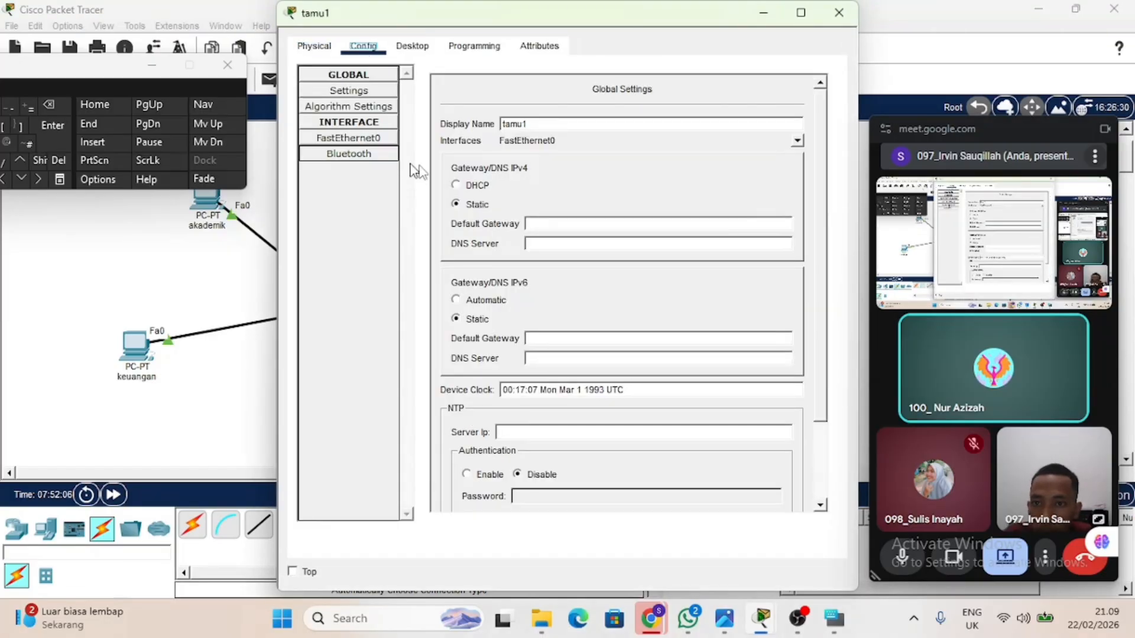
{"action": "left_click", "coordinate": [464, 186]}
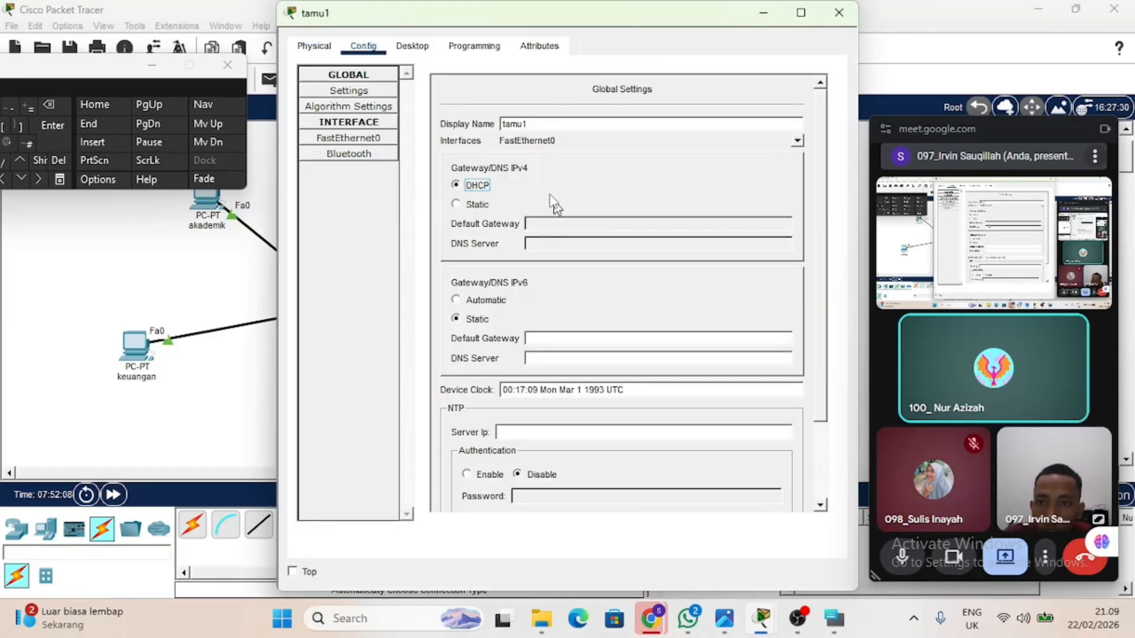
{"action": "left_click", "coordinate": [168, 254]}
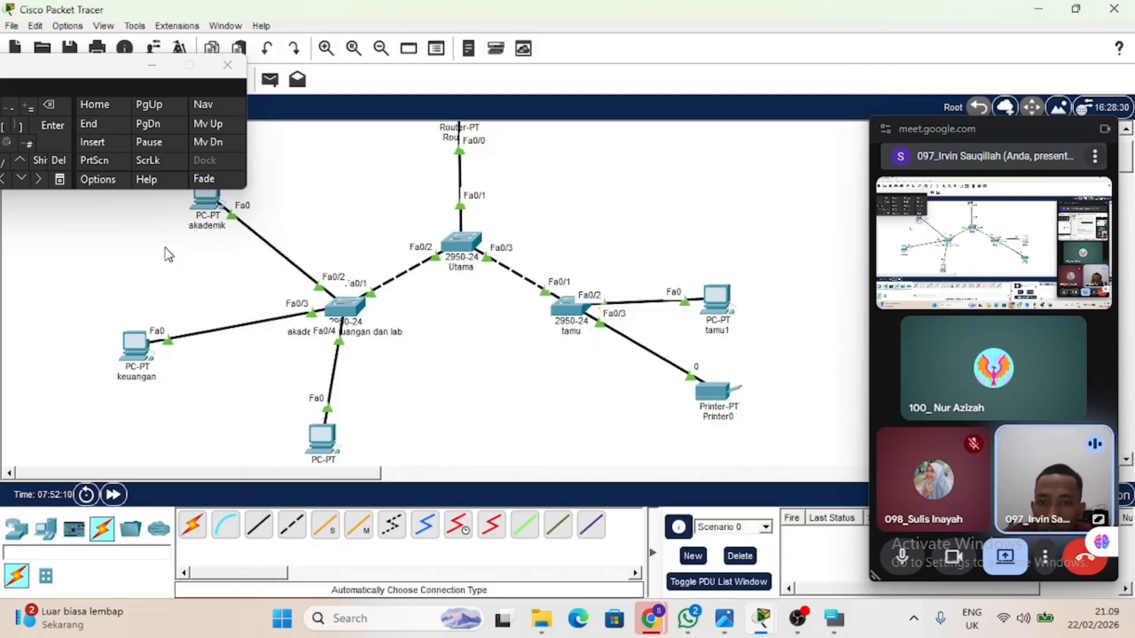
Set Printer0's IPv4 gateway and DNS configuration to DHCP and check the address details of the tamu devices.
{"action": "left_click", "coordinate": [723, 408]}
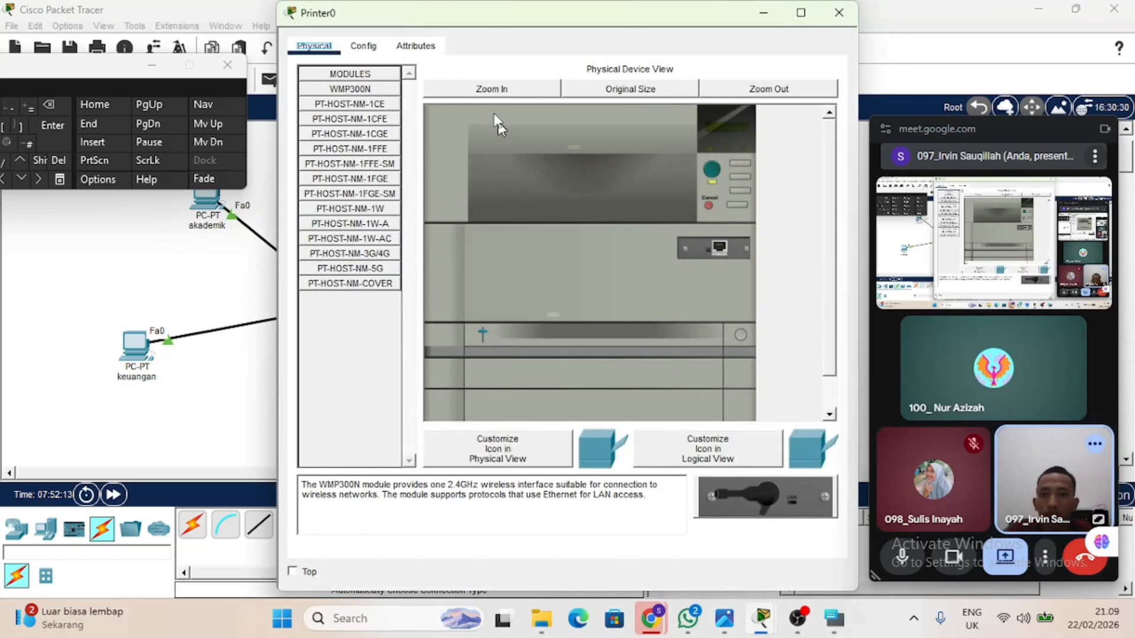
{"action": "left_click", "coordinate": [356, 45]}
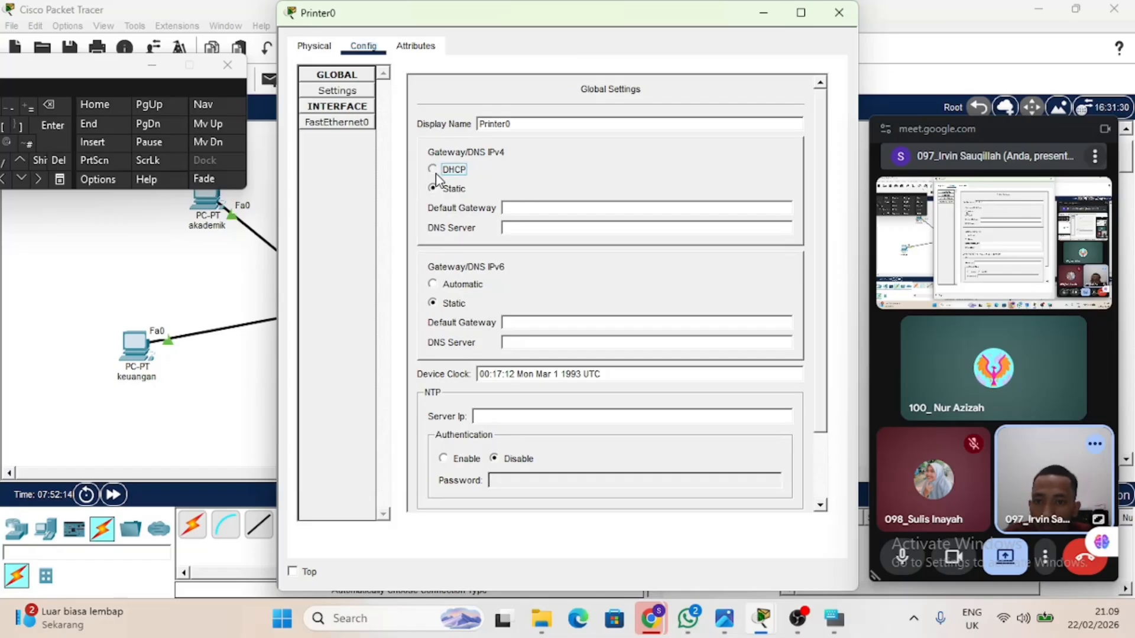
{"action": "left_click", "coordinate": [436, 172]}
{"action": "left_click", "coordinate": [223, 279]}
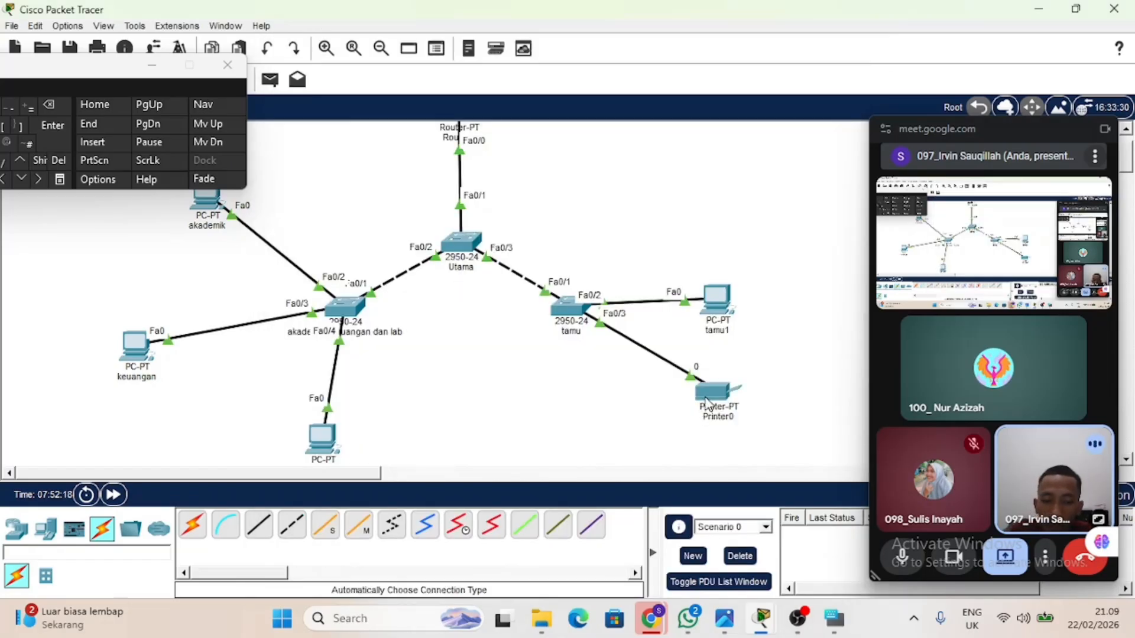
{"action": "mouse_move", "coordinate": [707, 404]}
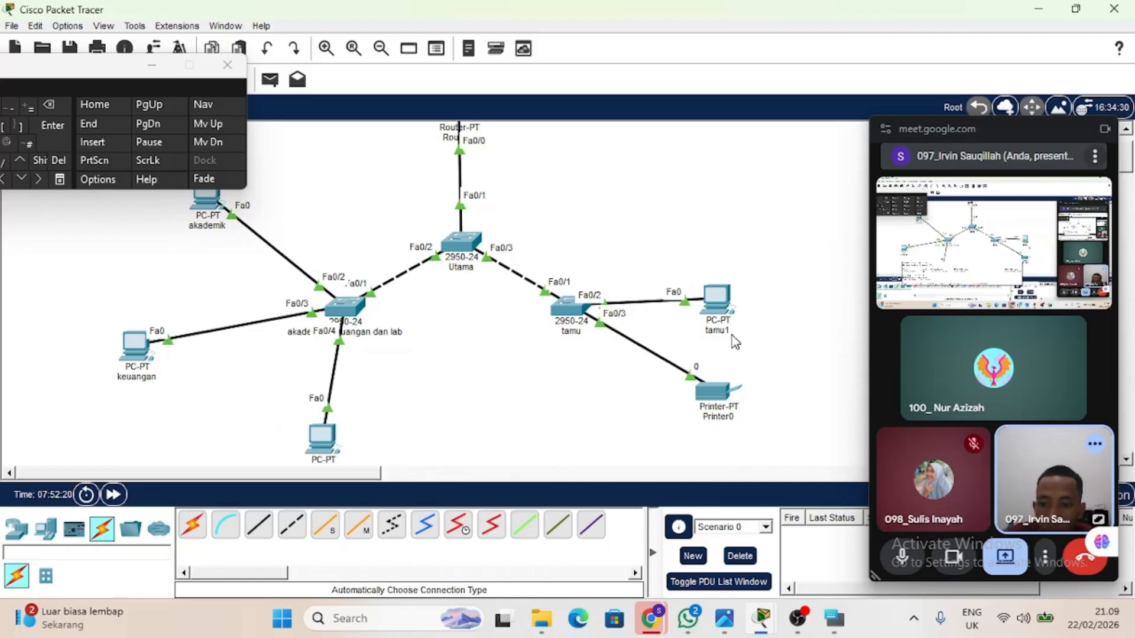
{"action": "mouse_move", "coordinate": [728, 319]}
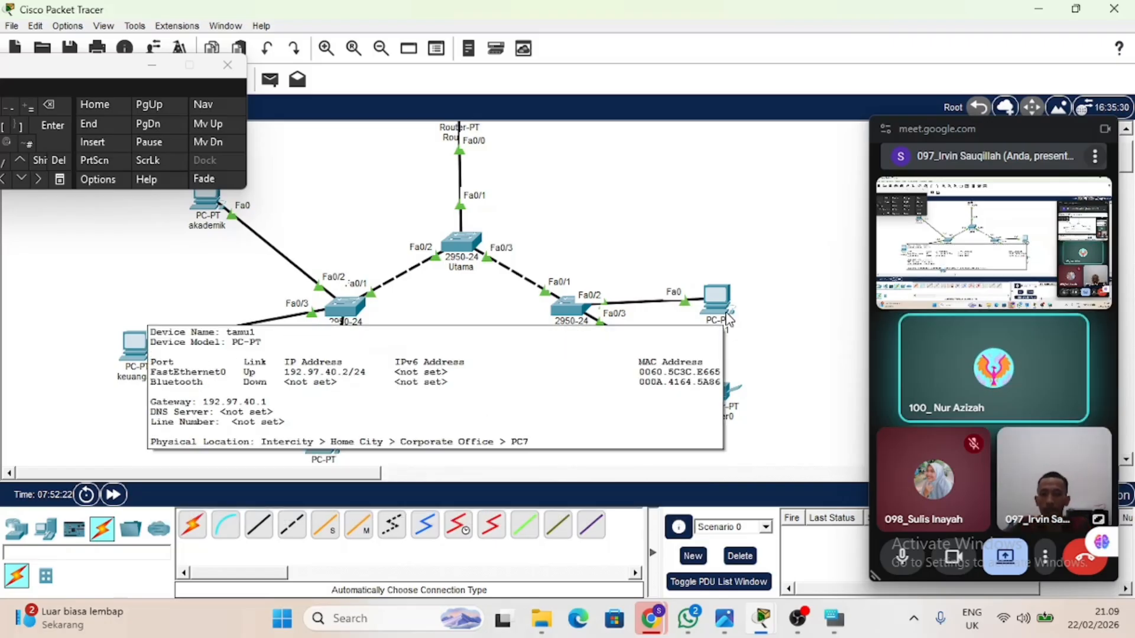
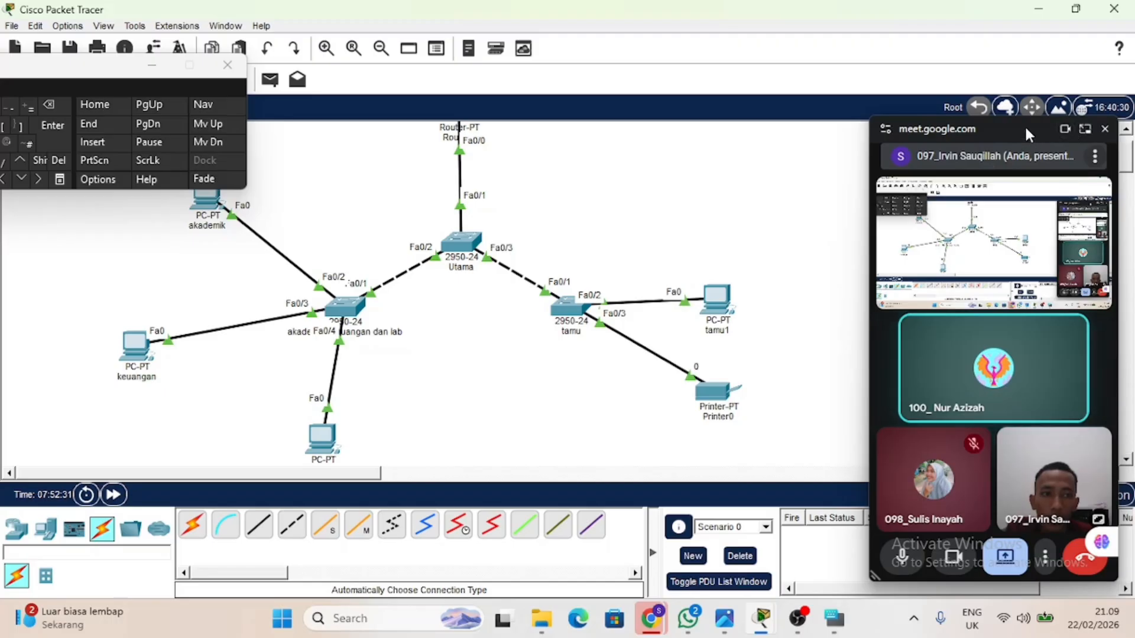
Close the on-screen keyboard, send a simple PDU from the akademik PC to the keuangan PC, and fire that PDU again.
{"action": "left_click_drag", "start_coordinate": [1027, 131], "coordinate": [970, 44]}
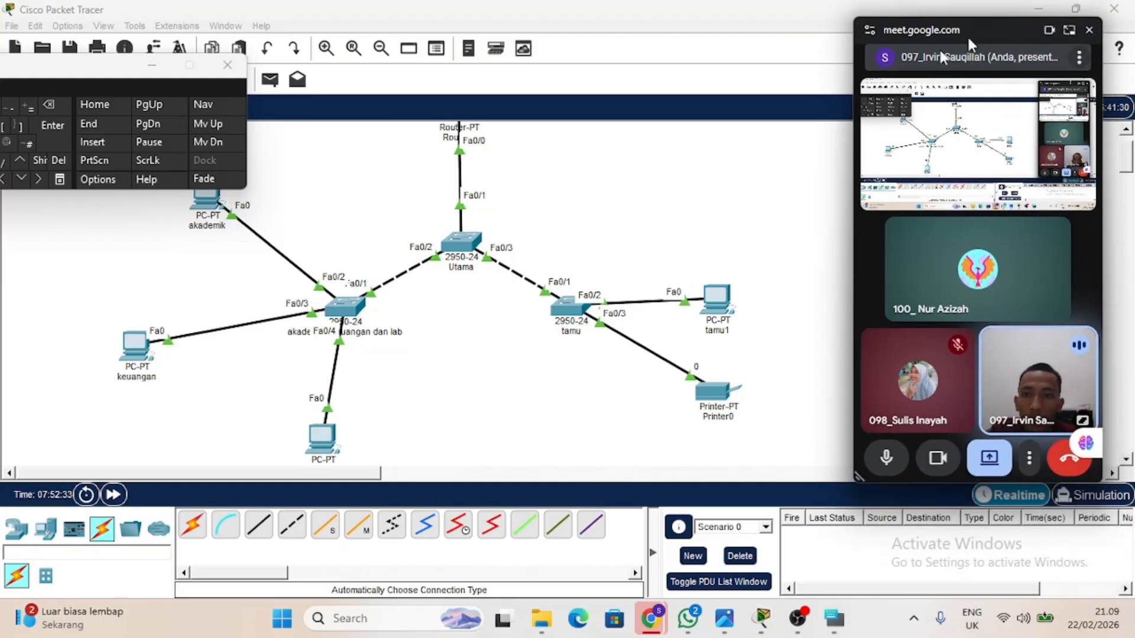
{"action": "left_click", "coordinate": [228, 66]}
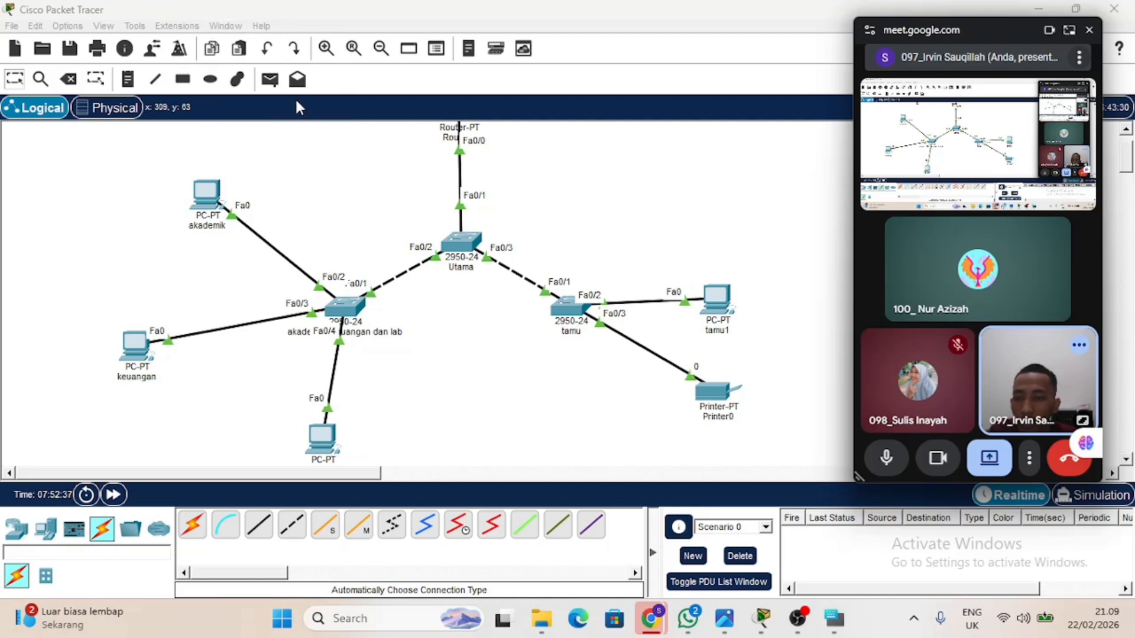
{"action": "left_click", "coordinate": [270, 79]}
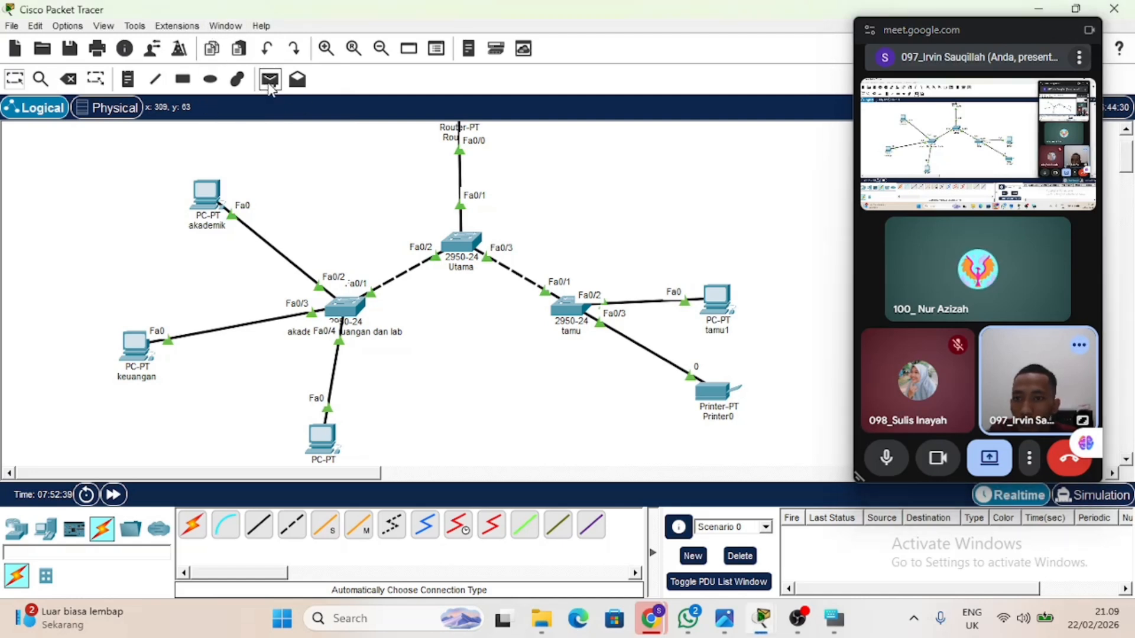
{"action": "left_click", "coordinate": [210, 191]}
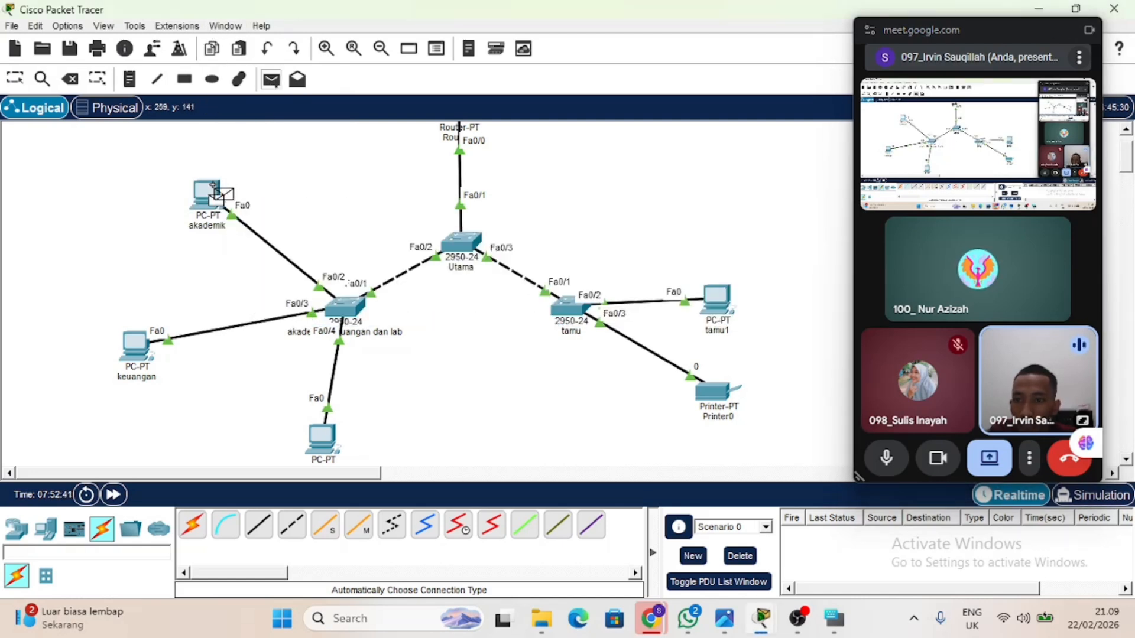
{"action": "left_click", "coordinate": [136, 354]}
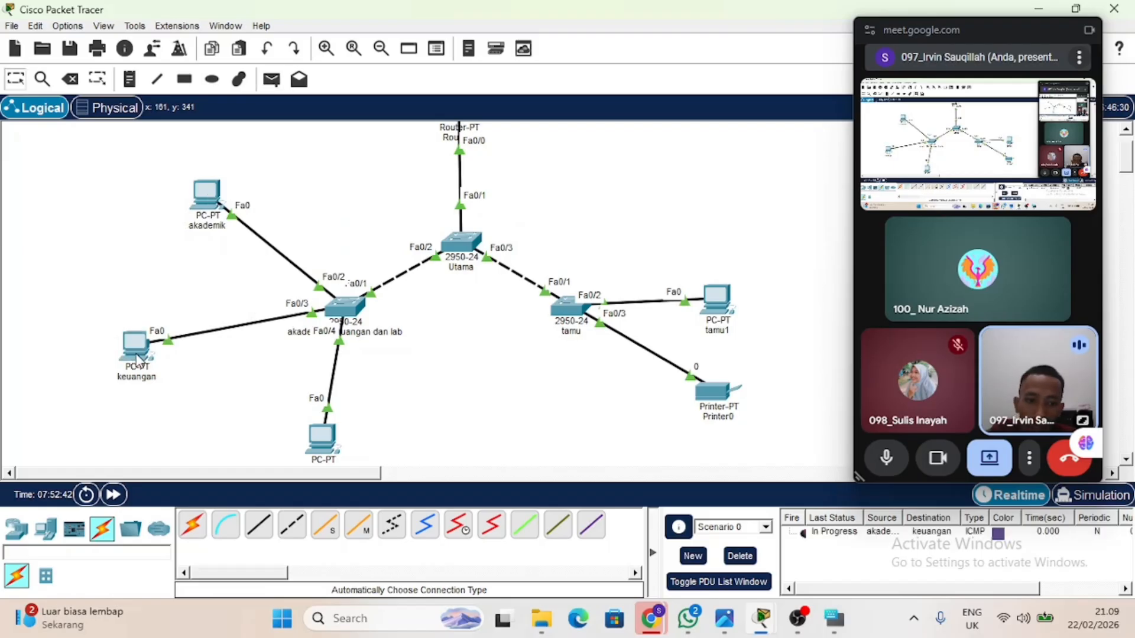
{"action": "left_click", "coordinate": [808, 534]}
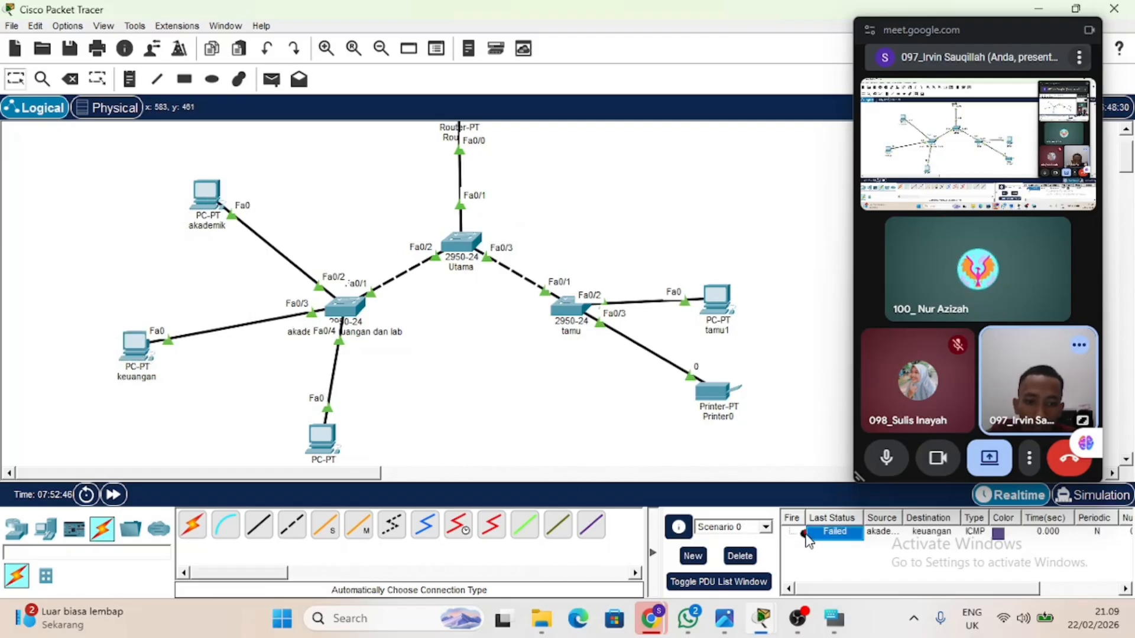
{"action": "double_click", "coordinate": [805, 534]}
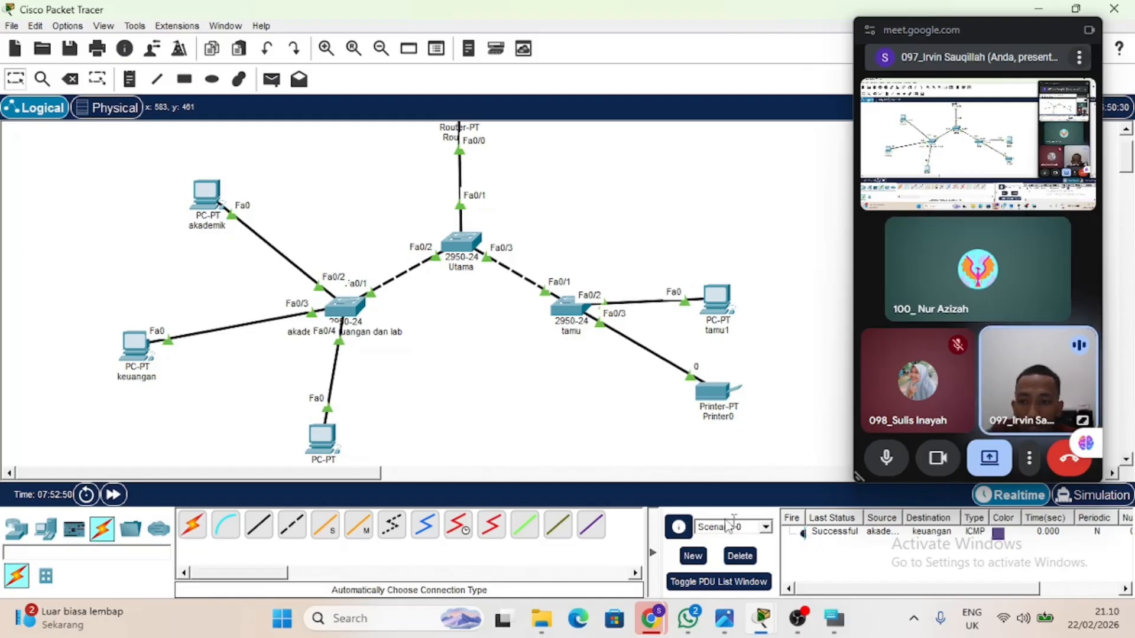
Send a simple PDU from the akademik PC to the lab PC to test connectivity between their VLANs.
{"action": "scroll", "coordinate": [461, 352], "scroll_direction": "up", "scroll_amount": 2}
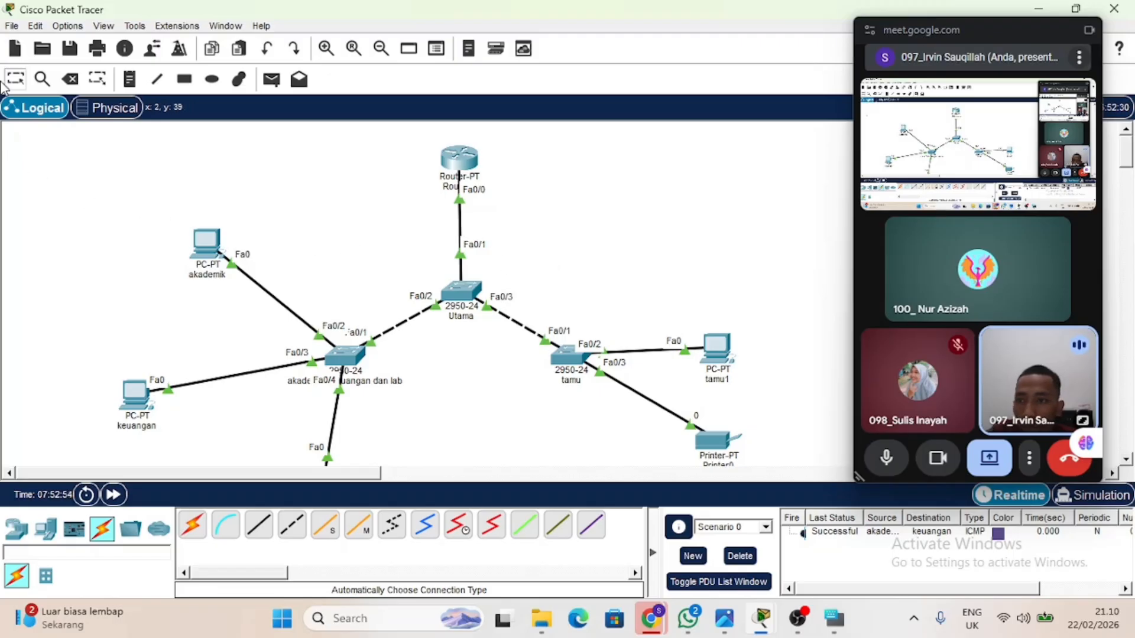
{"action": "left_click", "coordinate": [271, 80]}
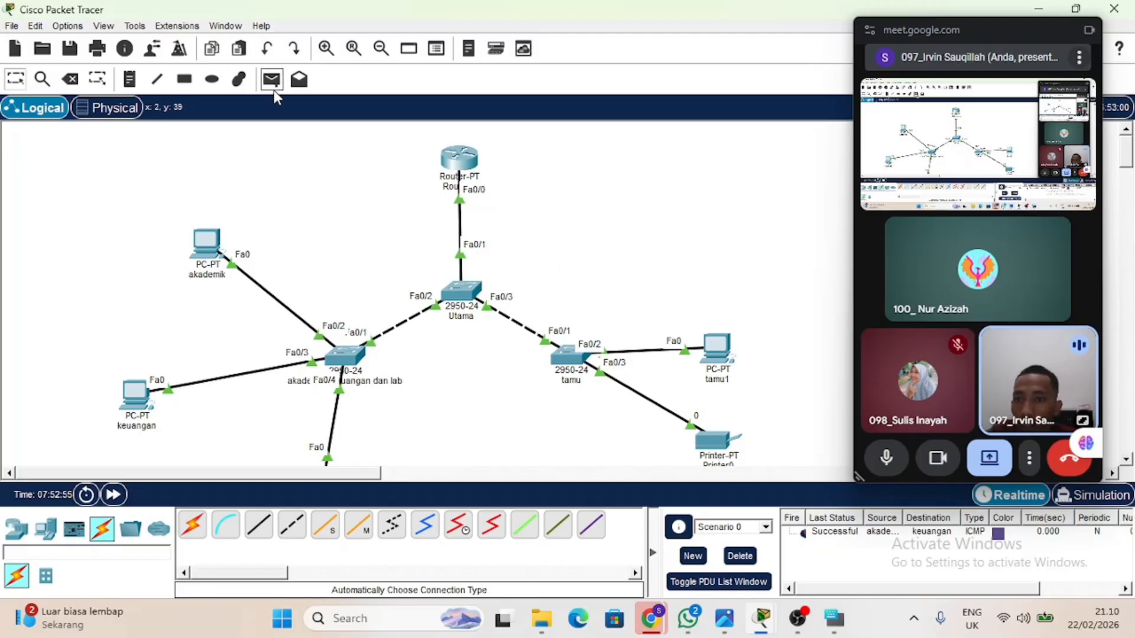
{"action": "left_click", "coordinate": [207, 242]}
{"action": "scroll", "coordinate": [218, 257], "scroll_direction": "down", "scroll_amount": 3}
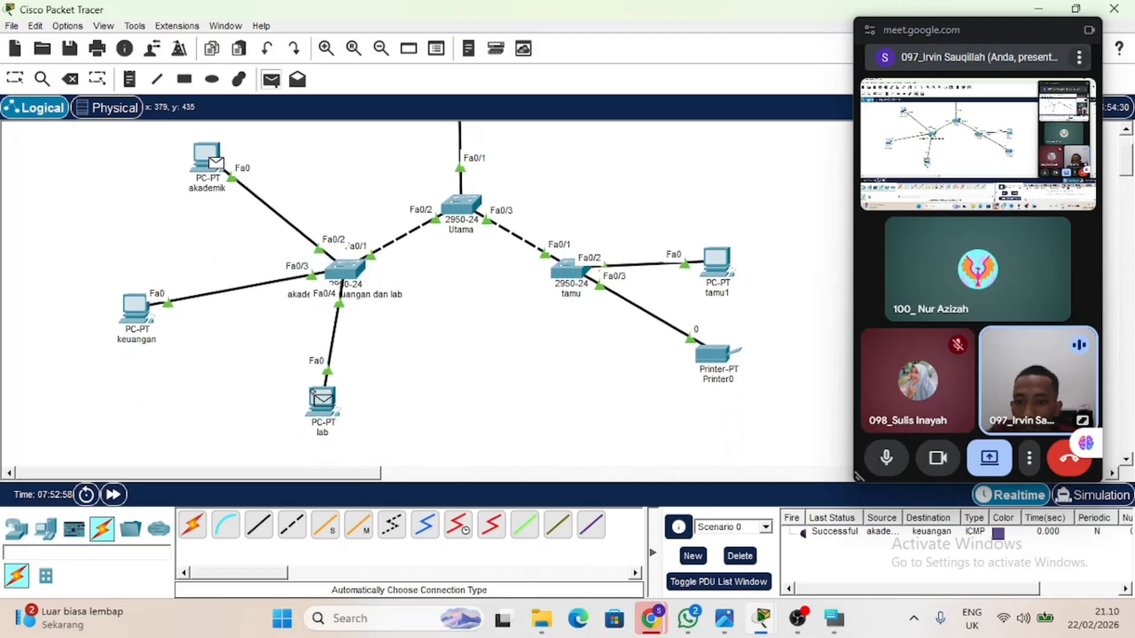
{"action": "left_click", "coordinate": [334, 408]}
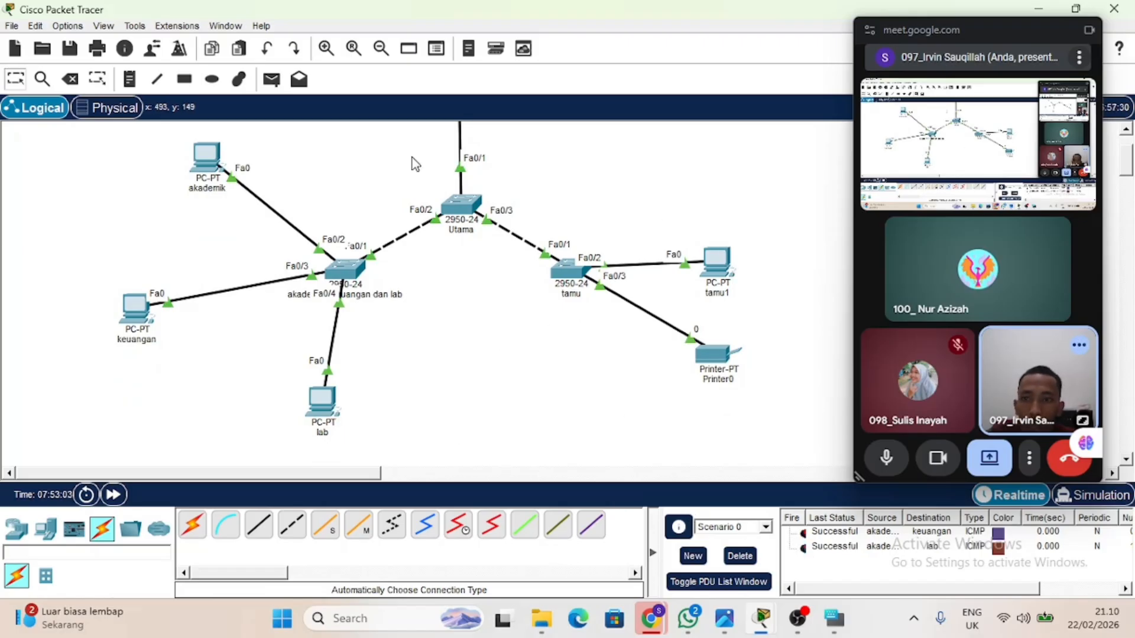
Send a simple PDU from the akademik PC to the tamu1 PC and fire that PDU again.
{"action": "left_click", "coordinate": [271, 78]}
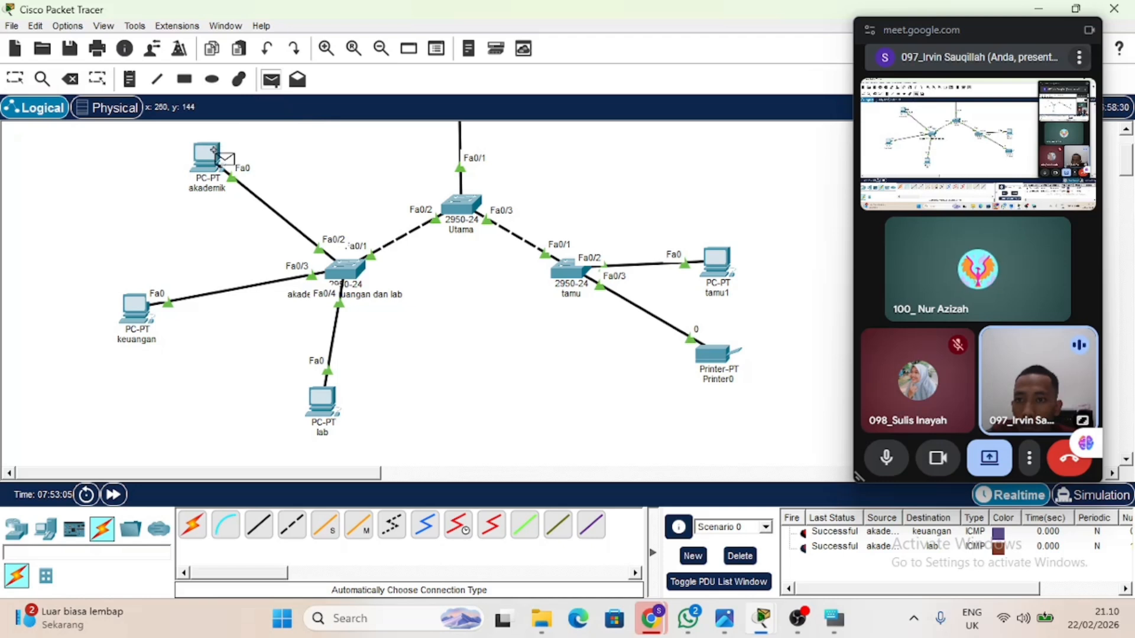
{"action": "left_click", "coordinate": [208, 156]}
{"action": "left_click", "coordinate": [717, 261]}
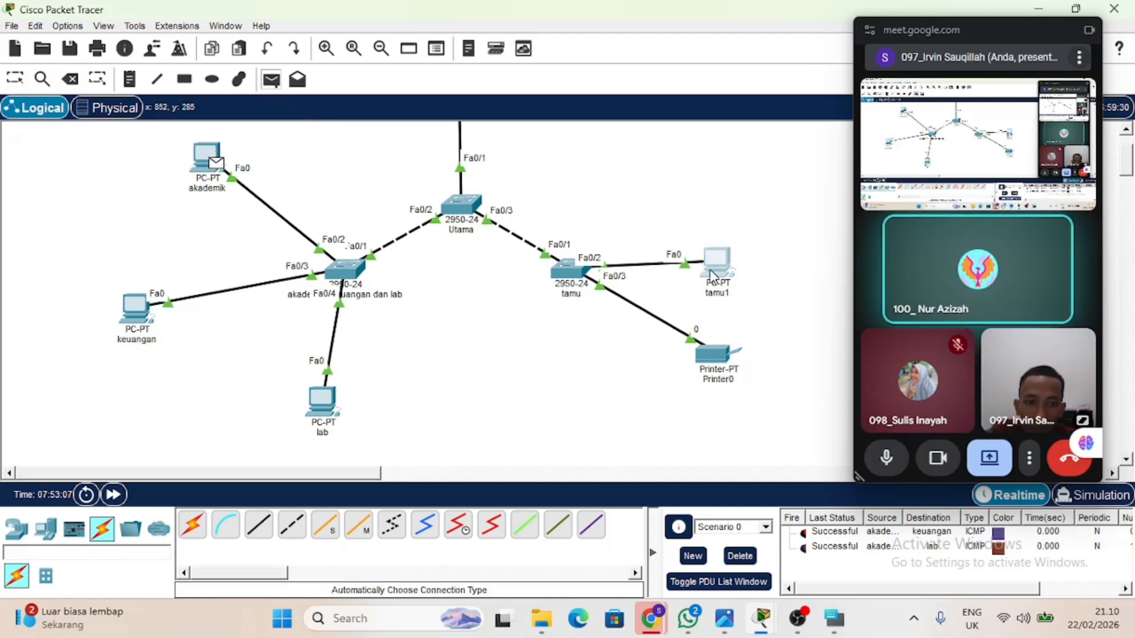
{"action": "left_click", "coordinate": [808, 564]}
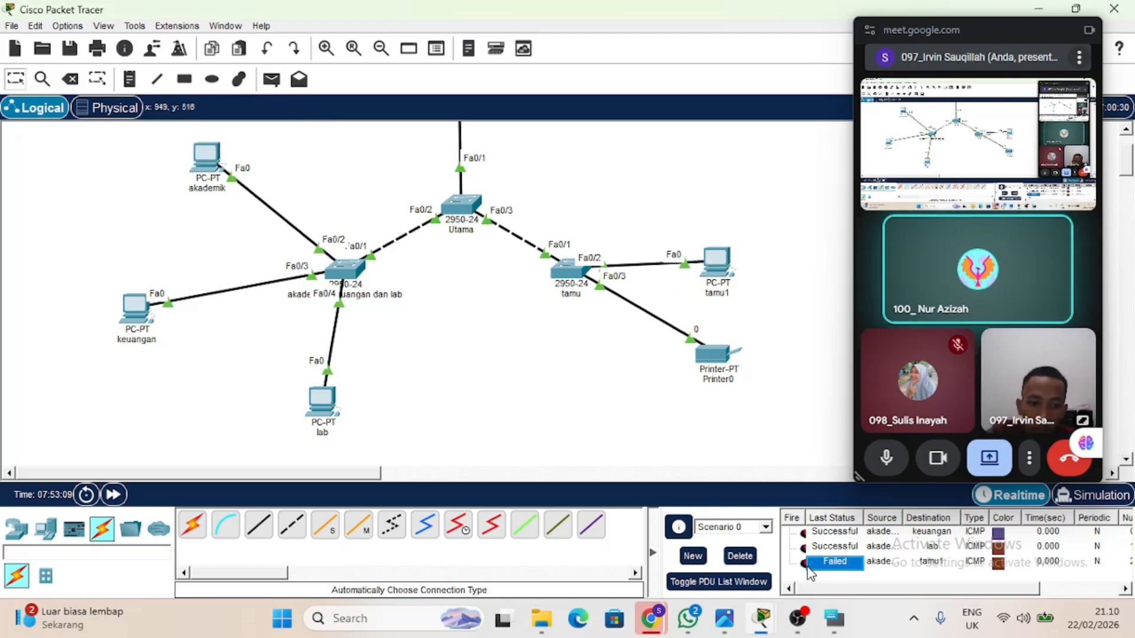
{"action": "double_click", "coordinate": [803, 564]}
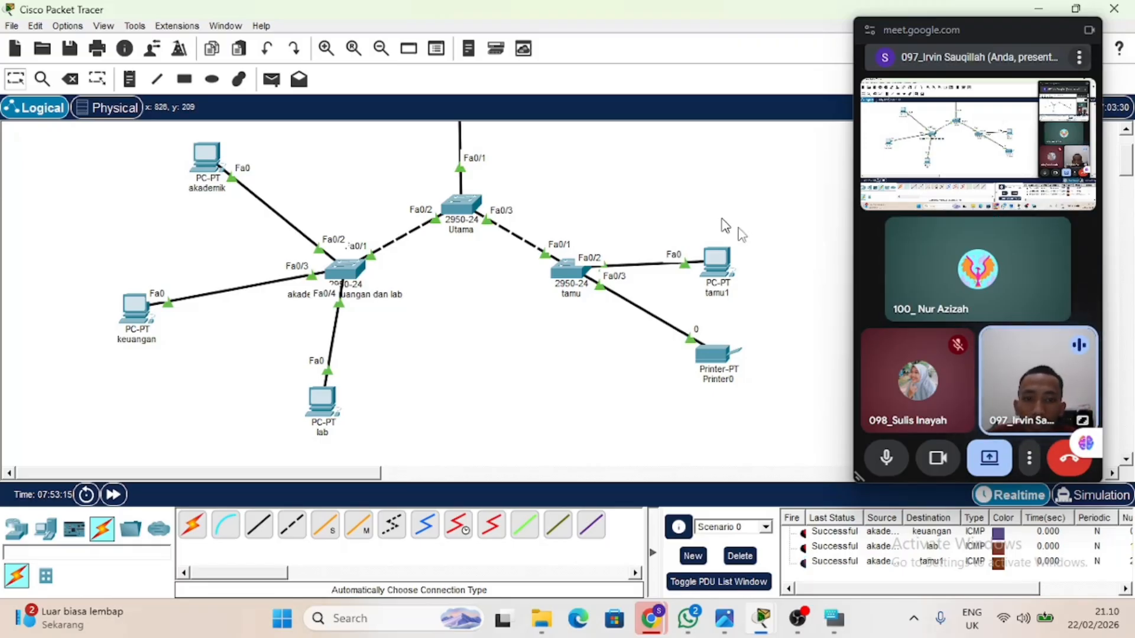
{"action": "left_click_drag", "start_coordinate": [785, 242], "coordinate": [559, 413]}
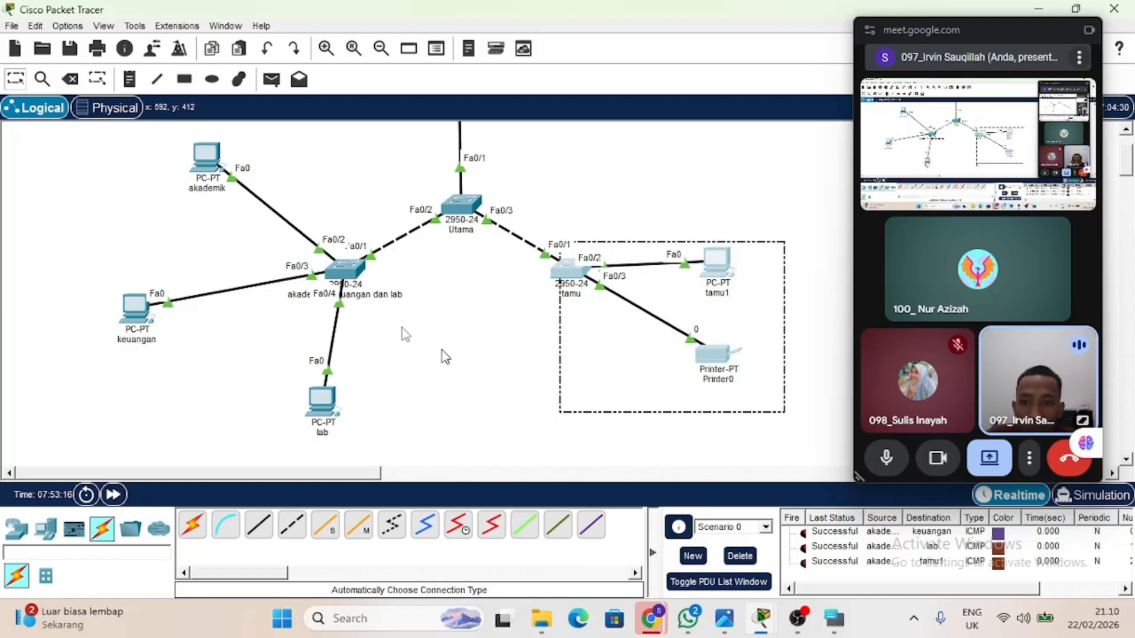
{"action": "left_click", "coordinate": [128, 157]}
{"action": "left_click_drag", "start_coordinate": [104, 141], "coordinate": [377, 470]}
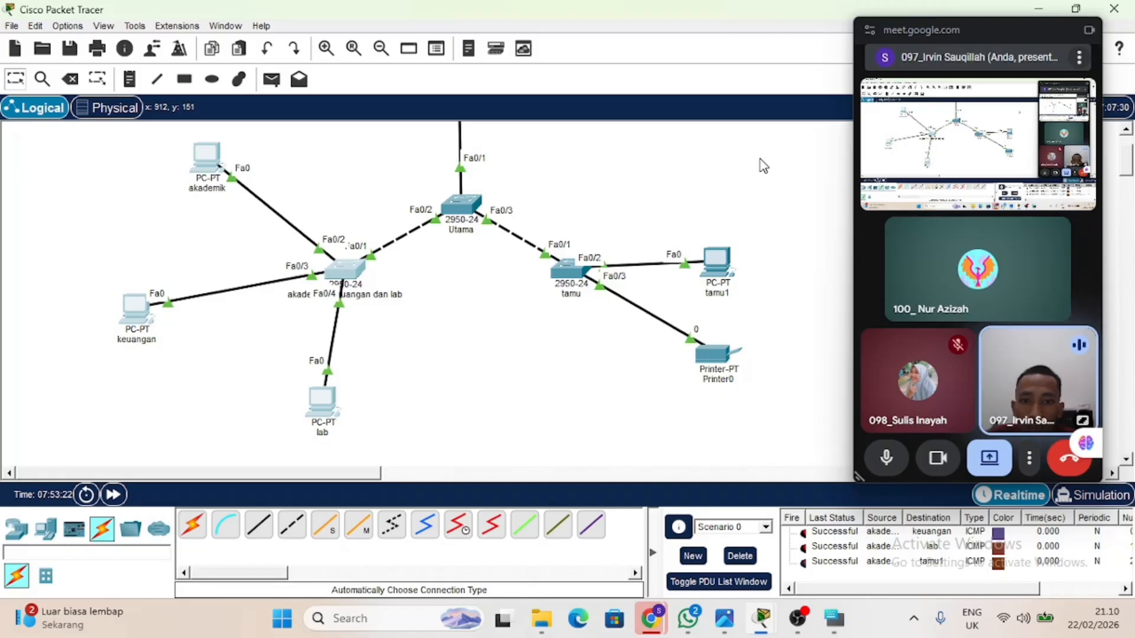
{"action": "left_click_drag", "start_coordinate": [760, 159], "coordinate": [514, 405]}
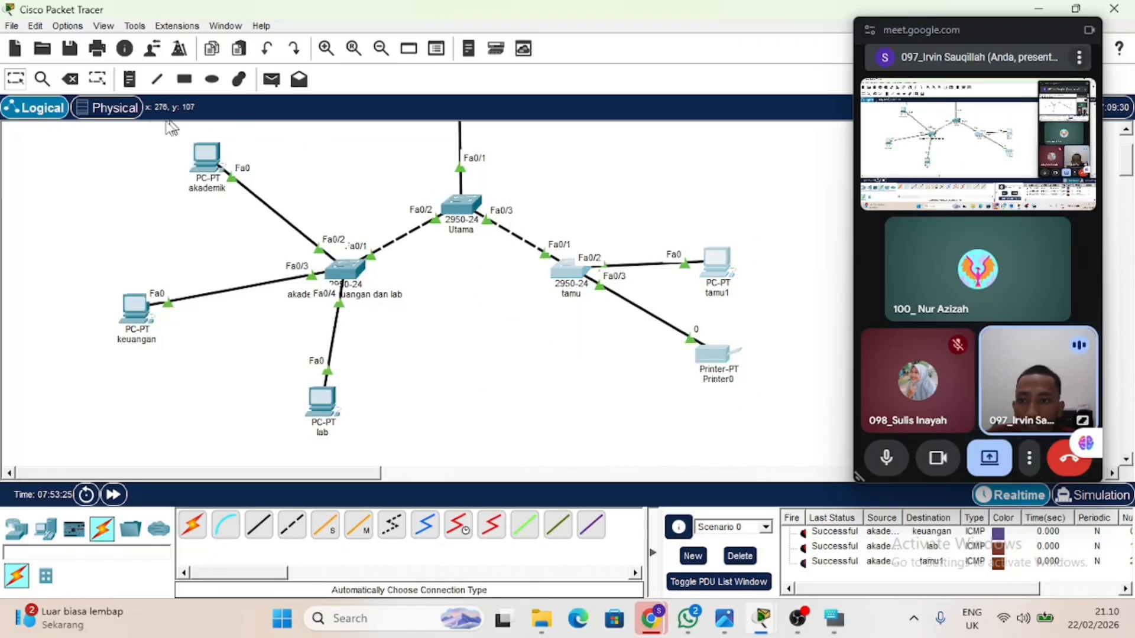
{"action": "left_click_drag", "start_coordinate": [129, 126], "coordinate": [360, 453]}
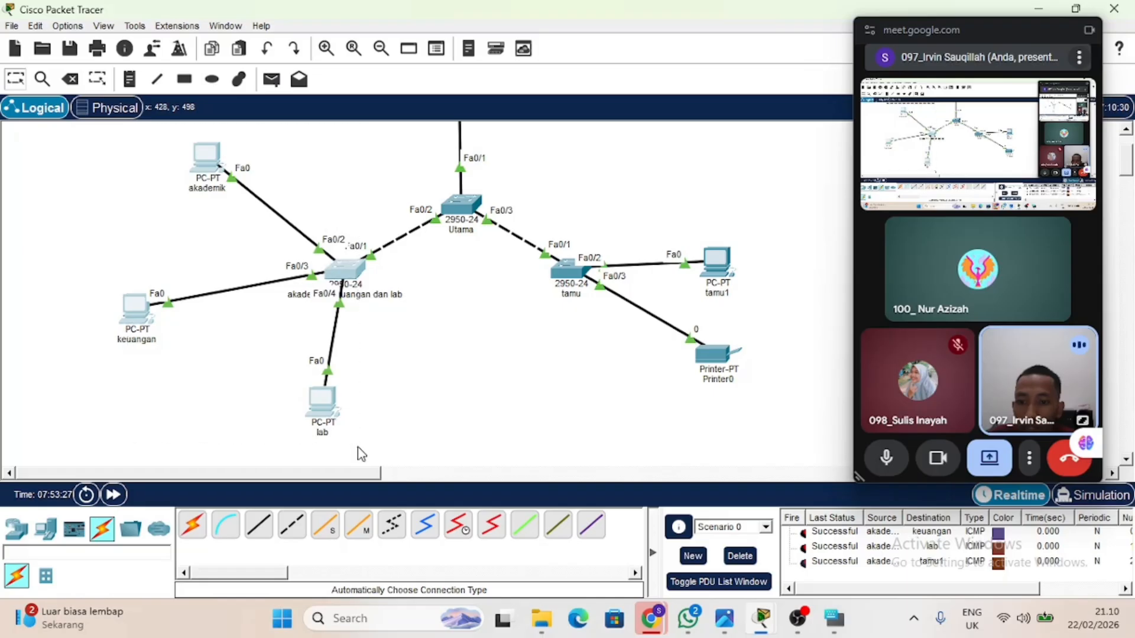
Remove VLAN 40 from the VLANs allowed on the Utama switch's FastEthernet0/2 trunk and return to the topology.
{"action": "mouse_move", "coordinate": [460, 211]}
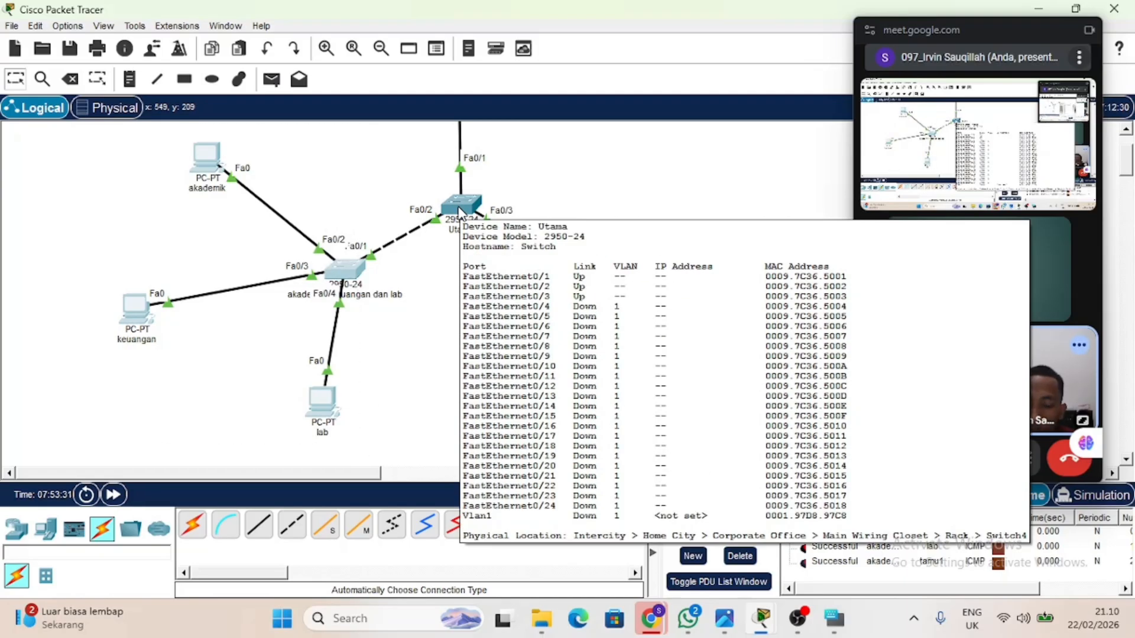
{"action": "left_click", "coordinate": [460, 212]}
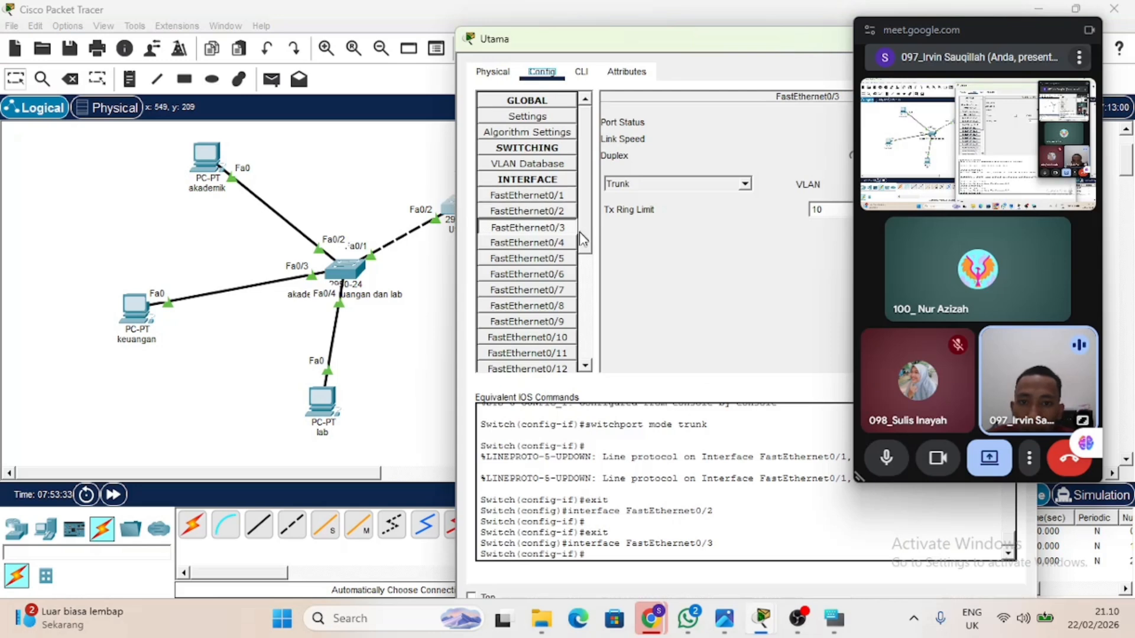
{"action": "left_click", "coordinate": [528, 211]}
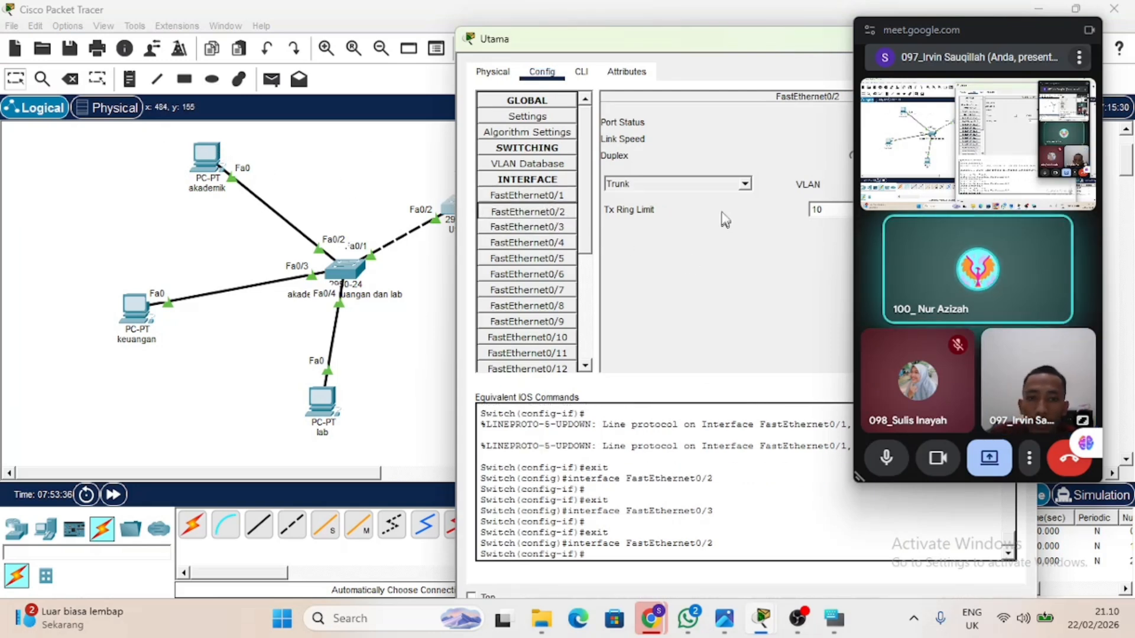
{"action": "left_click_drag", "start_coordinate": [963, 28], "coordinate": [931, 282]}
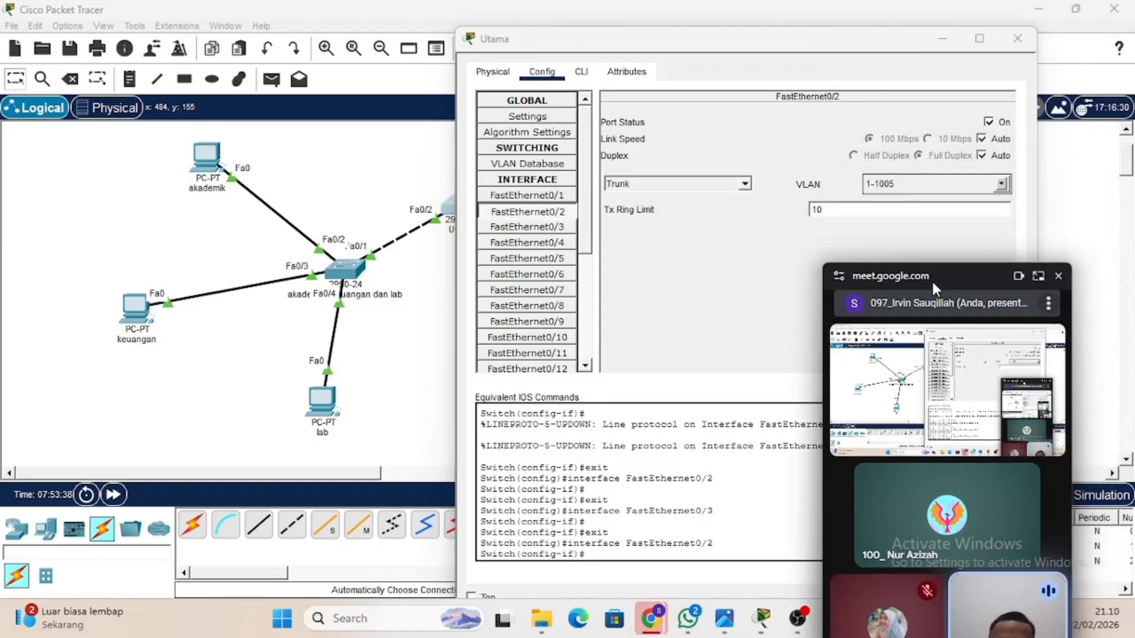
{"action": "left_click", "coordinate": [1001, 183]}
{"action": "scroll", "coordinate": [934, 224], "scroll_direction": "down", "scroll_amount": 3}
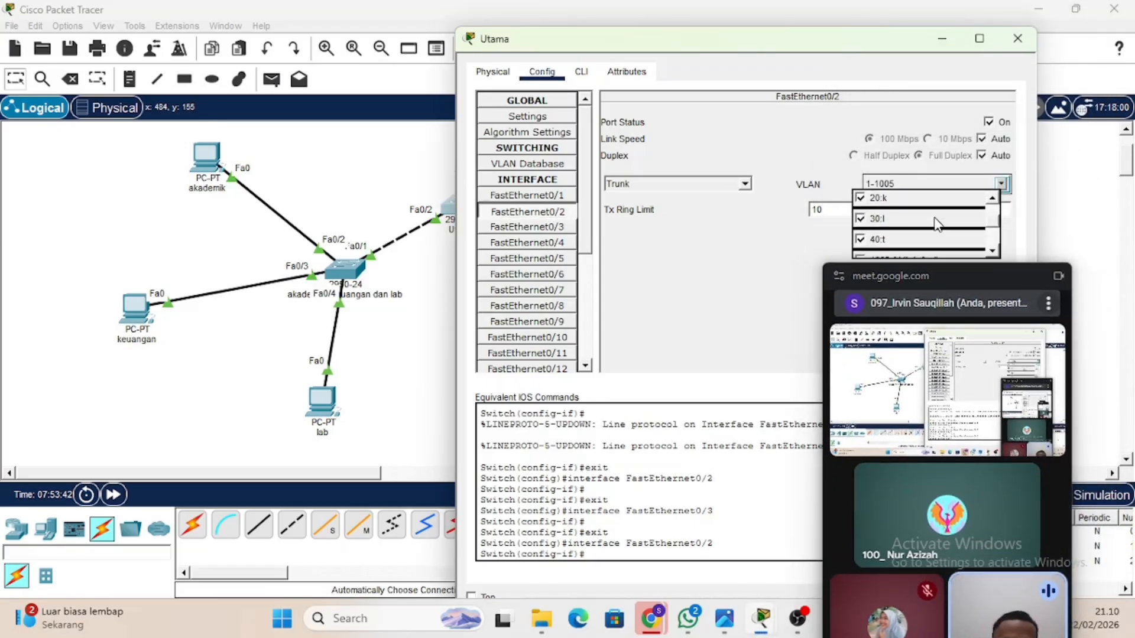
{"action": "left_click", "coordinate": [861, 227]}
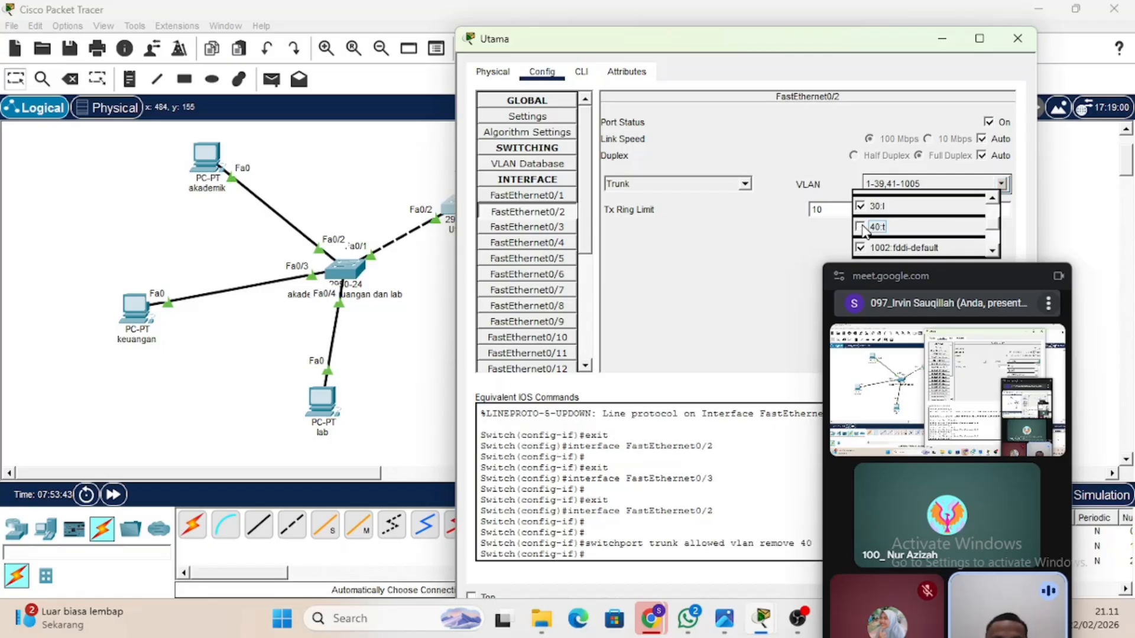
{"action": "left_click", "coordinate": [779, 261]}
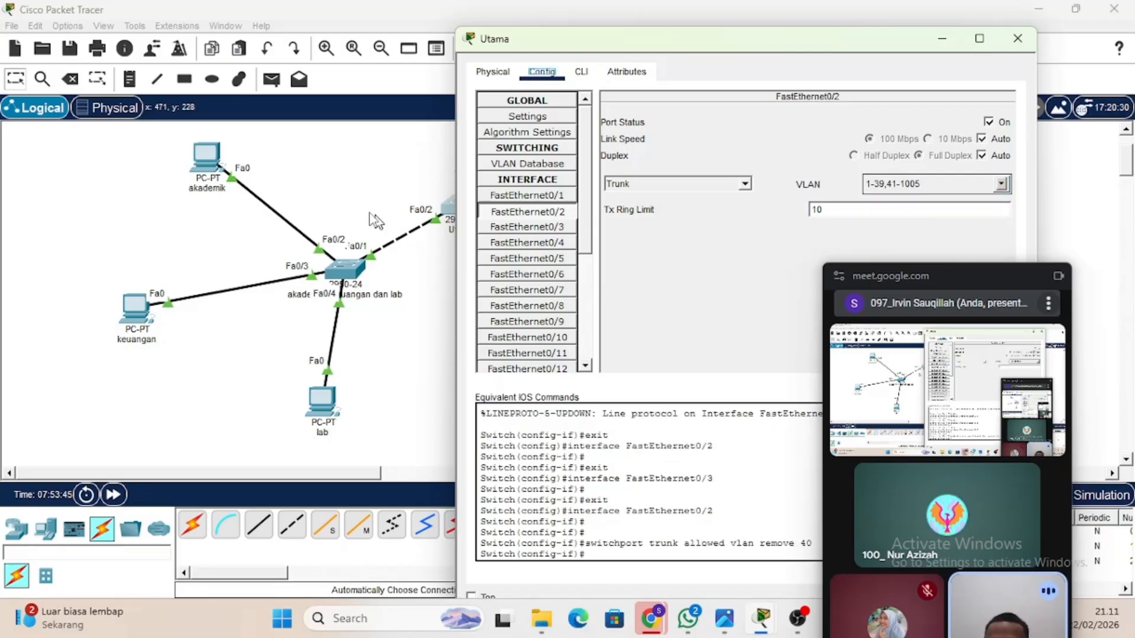
{"action": "left_click", "coordinate": [336, 182]}
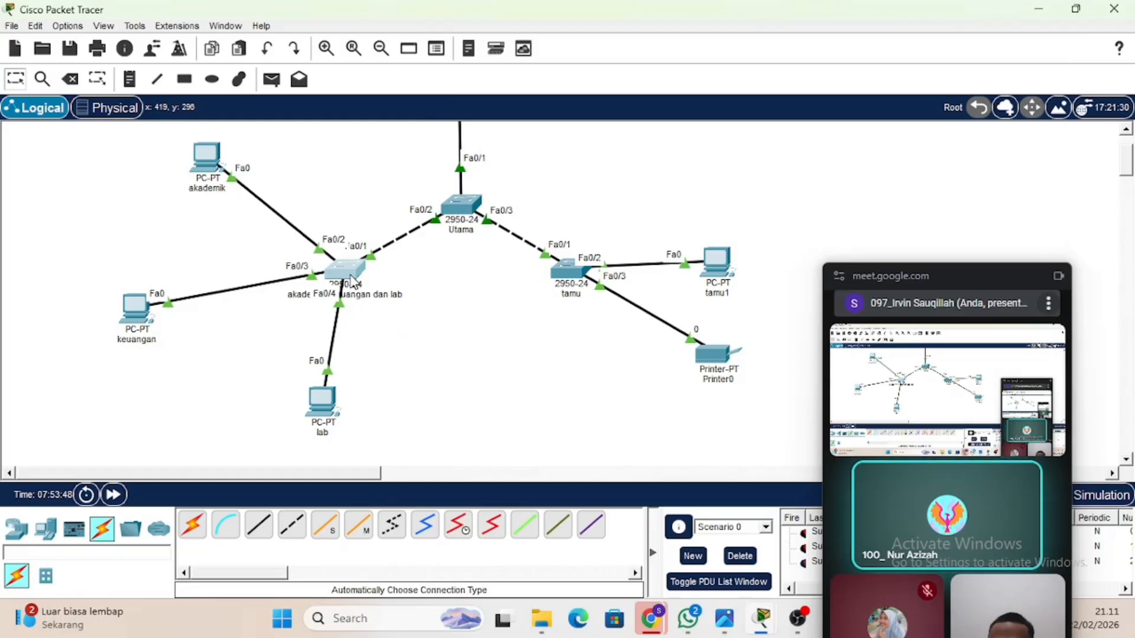
Remove VLAN 40 from the allowed VLANs on trunk FastEthernet0/1 of the akademik, keuangan dan lab switch, and close its configuration.
{"action": "left_click", "coordinate": [351, 277]}
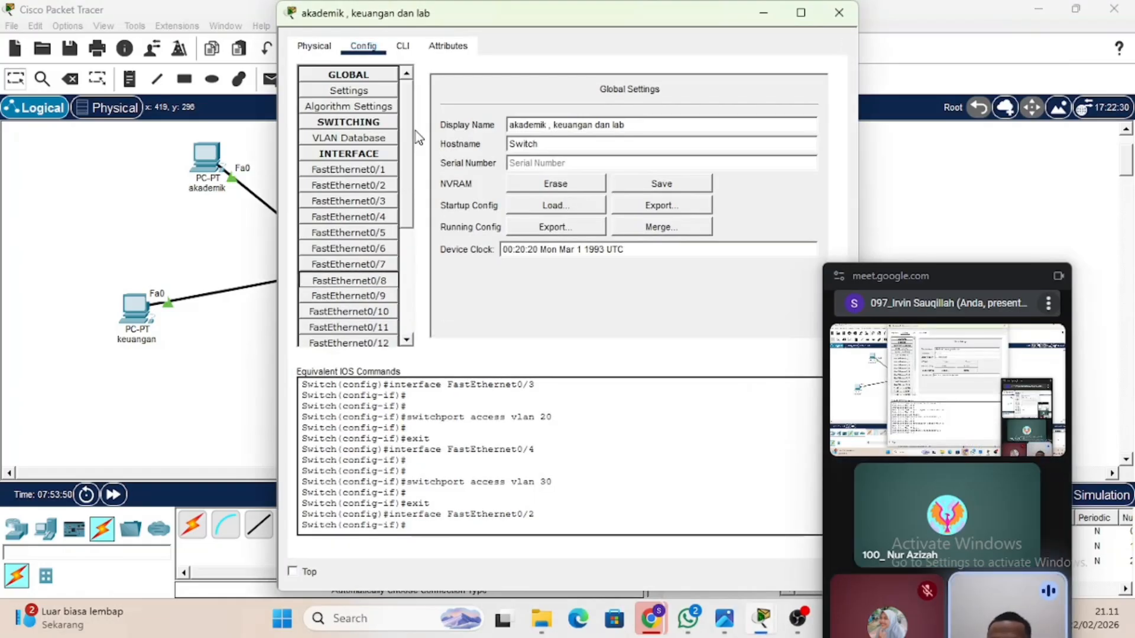
{"action": "left_click", "coordinate": [373, 170]}
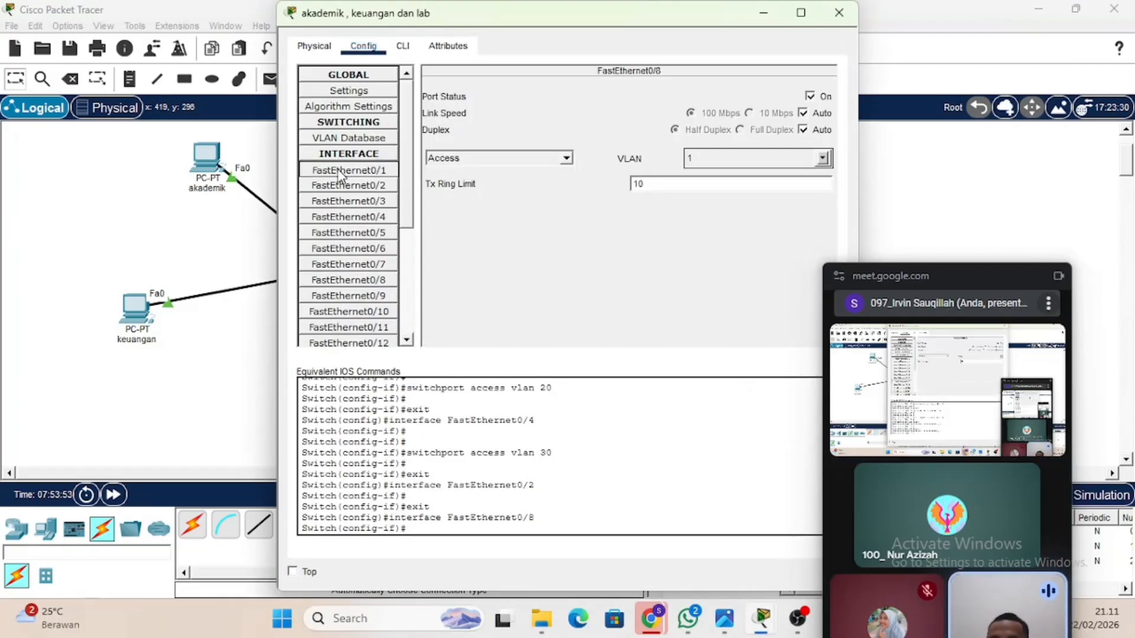
{"action": "left_click", "coordinate": [359, 168]}
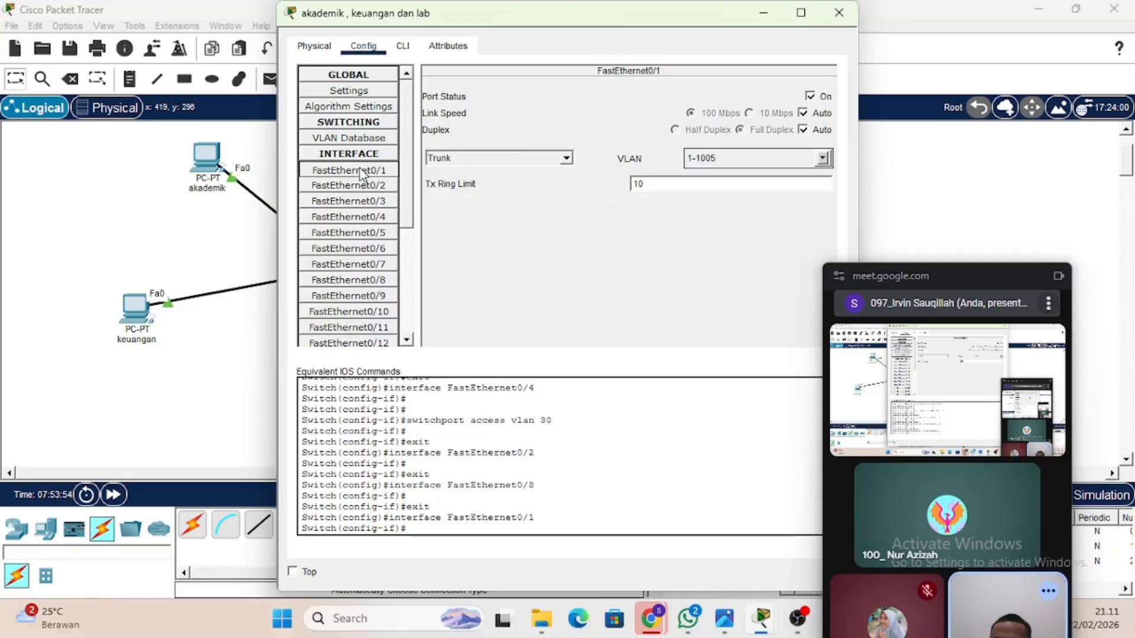
{"action": "left_click", "coordinate": [822, 158]}
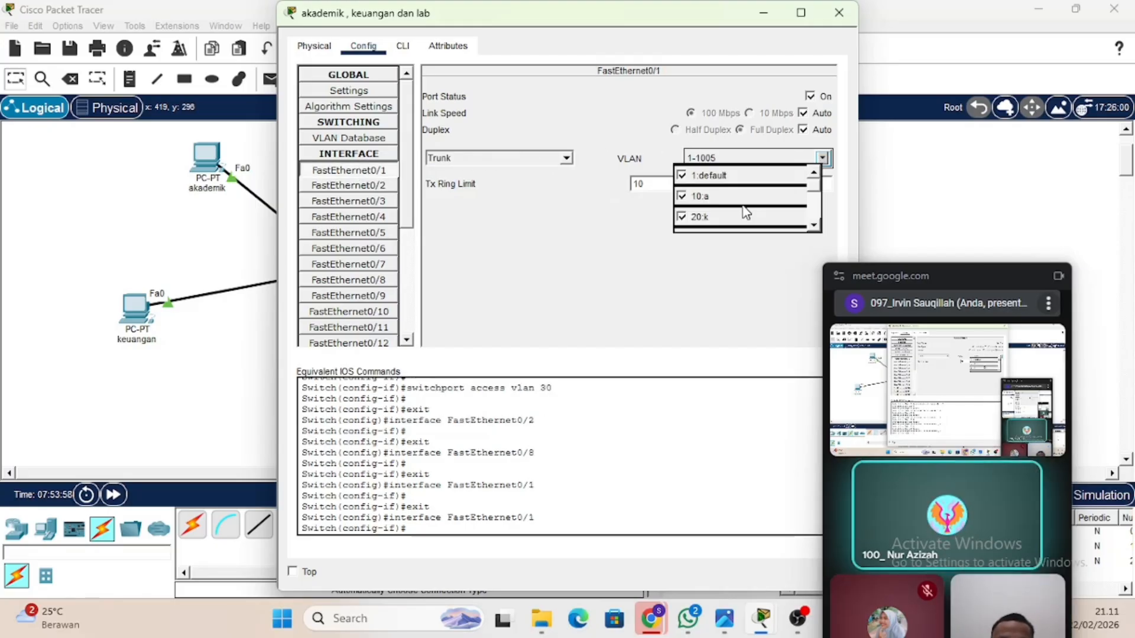
{"action": "scroll", "coordinate": [746, 211], "scroll_direction": "down", "scroll_amount": 1}
{"action": "scroll", "coordinate": [746, 211], "scroll_direction": "down", "scroll_amount": 1}
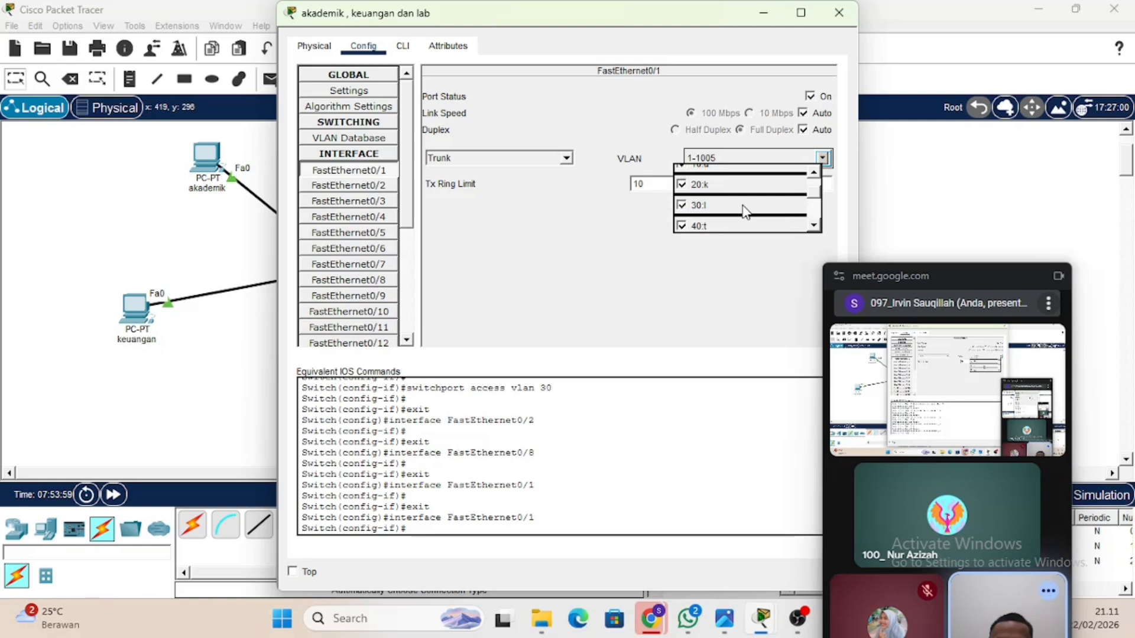
{"action": "left_click", "coordinate": [682, 226]}
{"action": "left_click", "coordinate": [656, 239]}
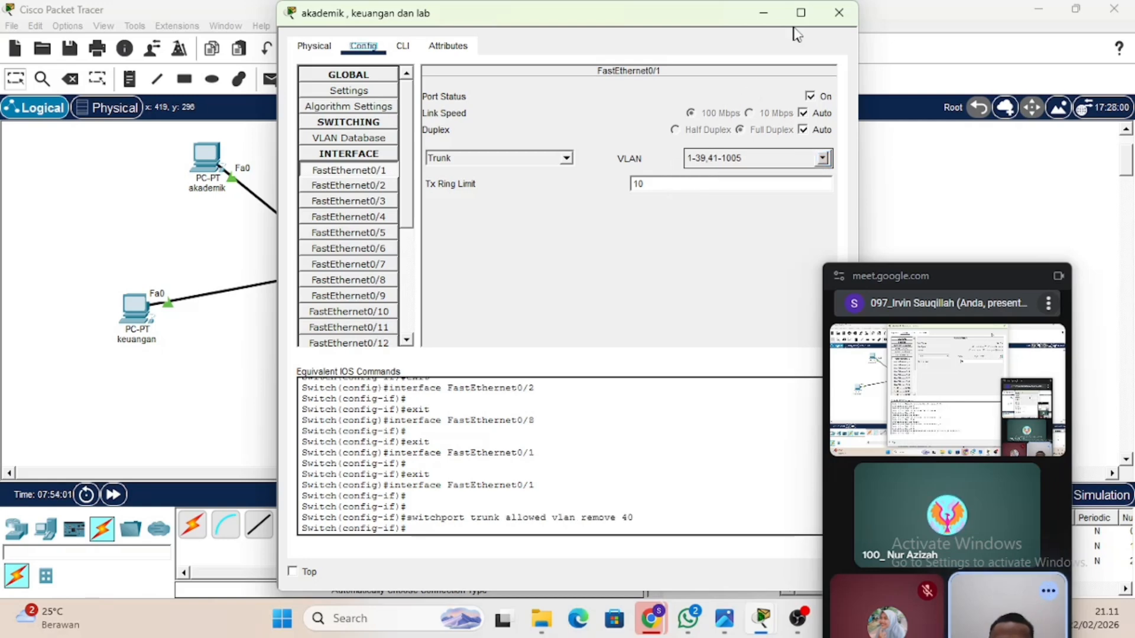
{"action": "left_click", "coordinate": [838, 13]}
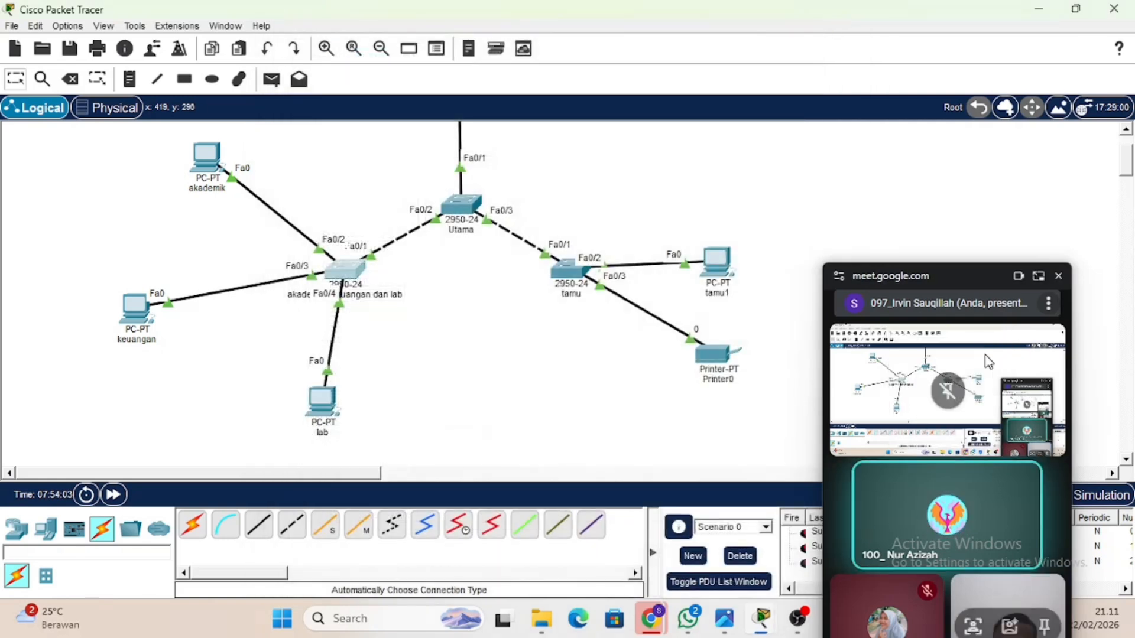
{"action": "left_click_drag", "start_coordinate": [978, 282], "coordinate": [1015, 50]}
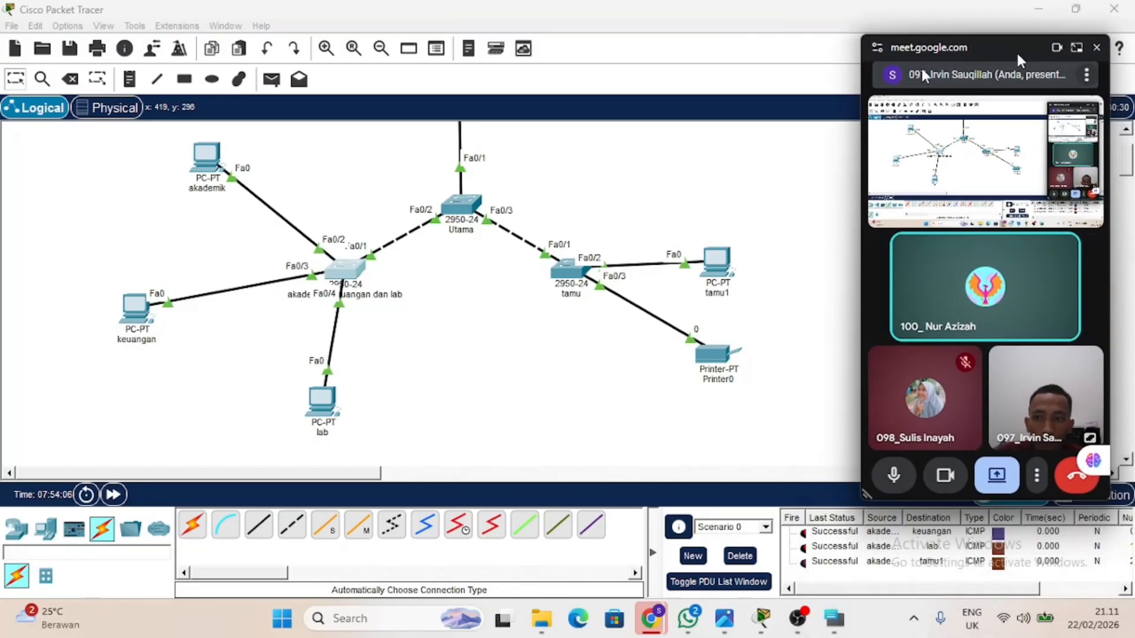
Fast-forward the simulation time, delete the existing PDU scenario, and send a simple PDU from the akademik PC to the tamu1 PC.
{"action": "left_click", "coordinate": [116, 495]}
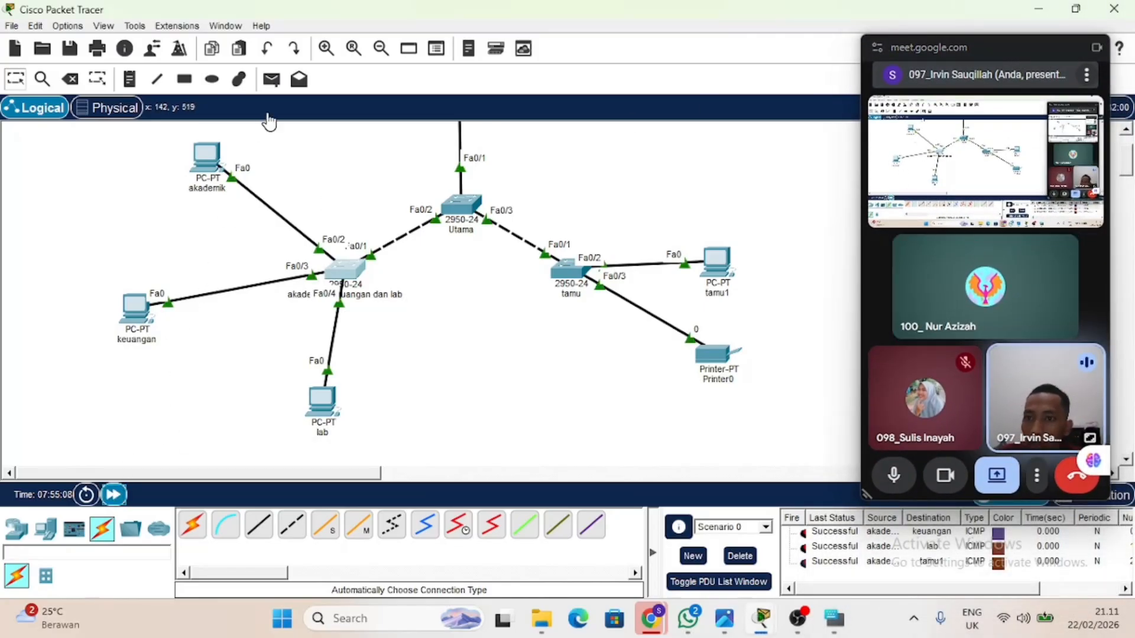
{"action": "left_click", "coordinate": [273, 79]}
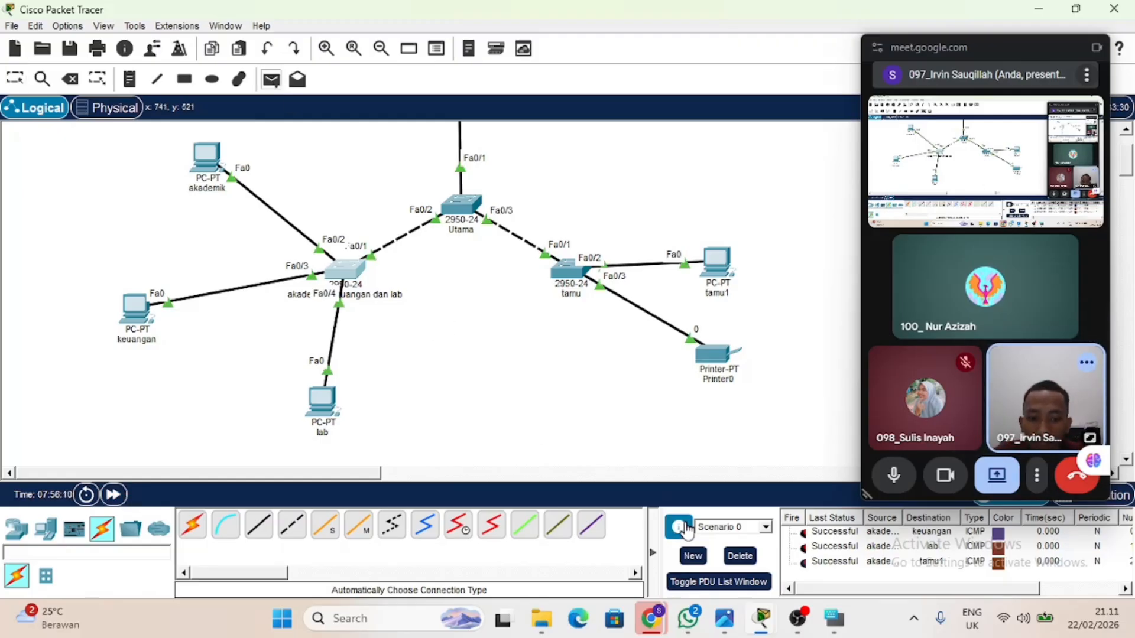
{"action": "left_click", "coordinate": [739, 557]}
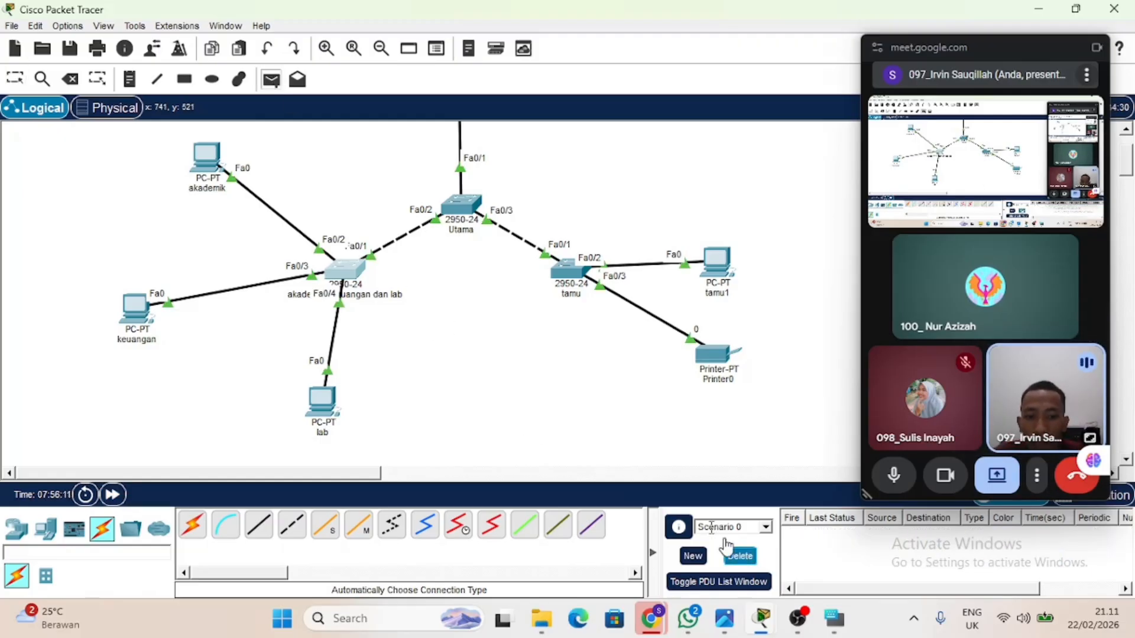
{"action": "left_click", "coordinate": [206, 155]}
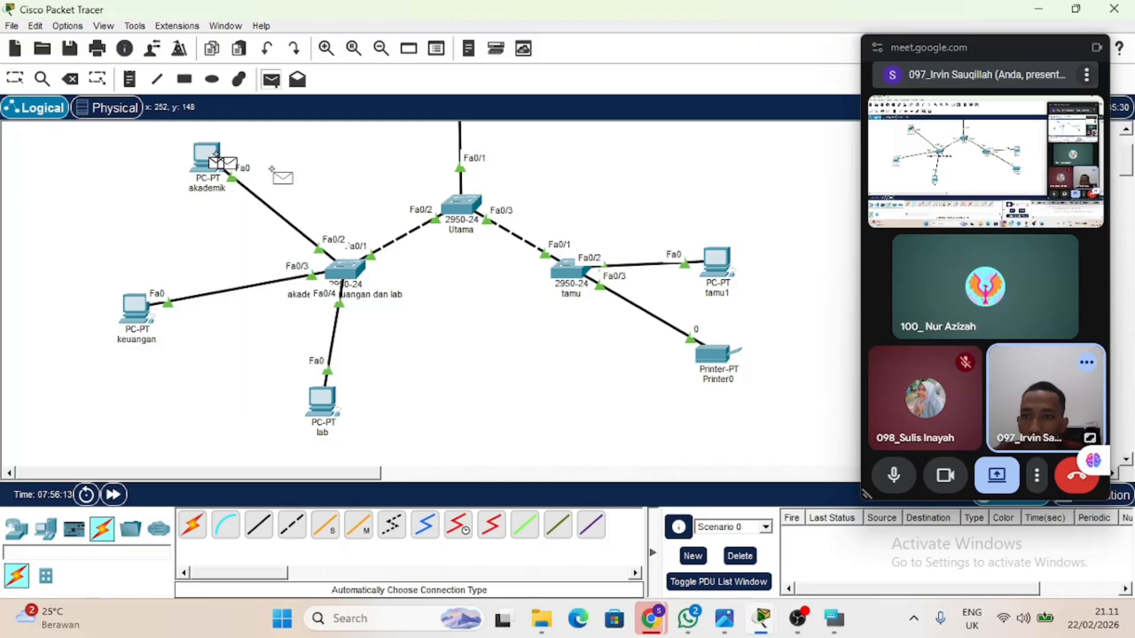
{"action": "left_click", "coordinate": [730, 269]}
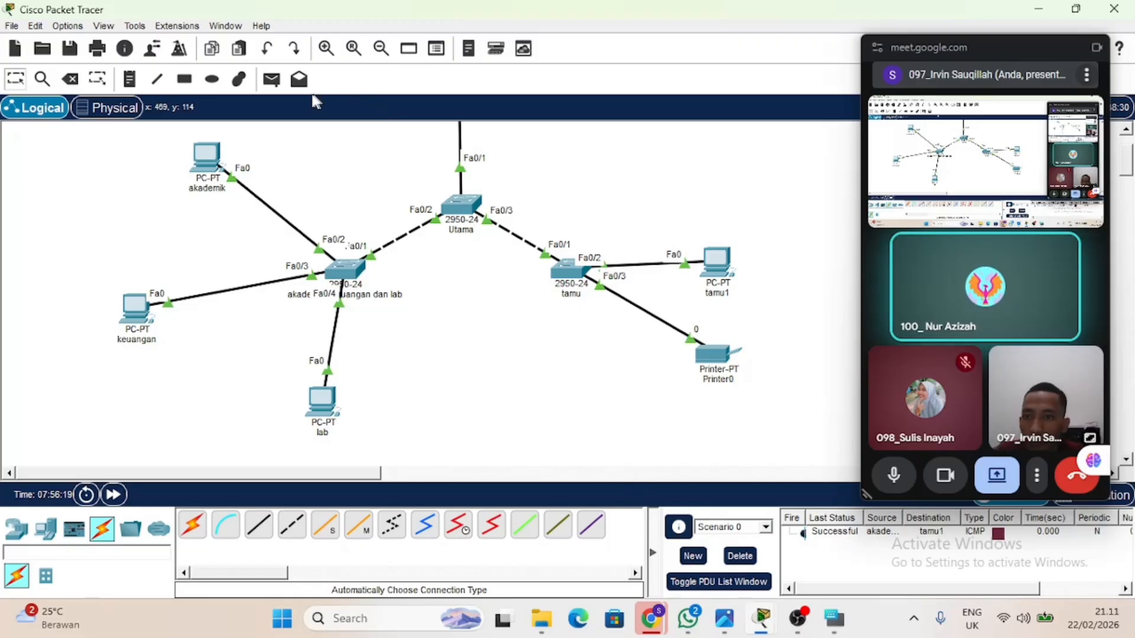
Send a simple PDU from the keuangan PC to Printer0 and close the tamu switch's configuration.
{"action": "left_click", "coordinate": [271, 79]}
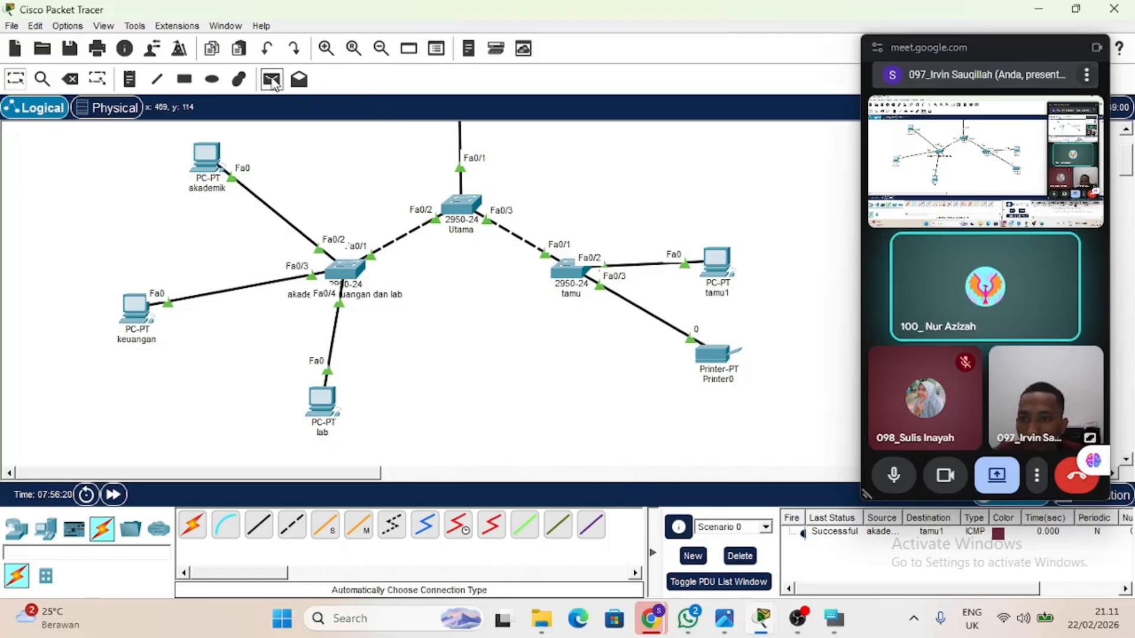
{"action": "left_click", "coordinate": [140, 315]}
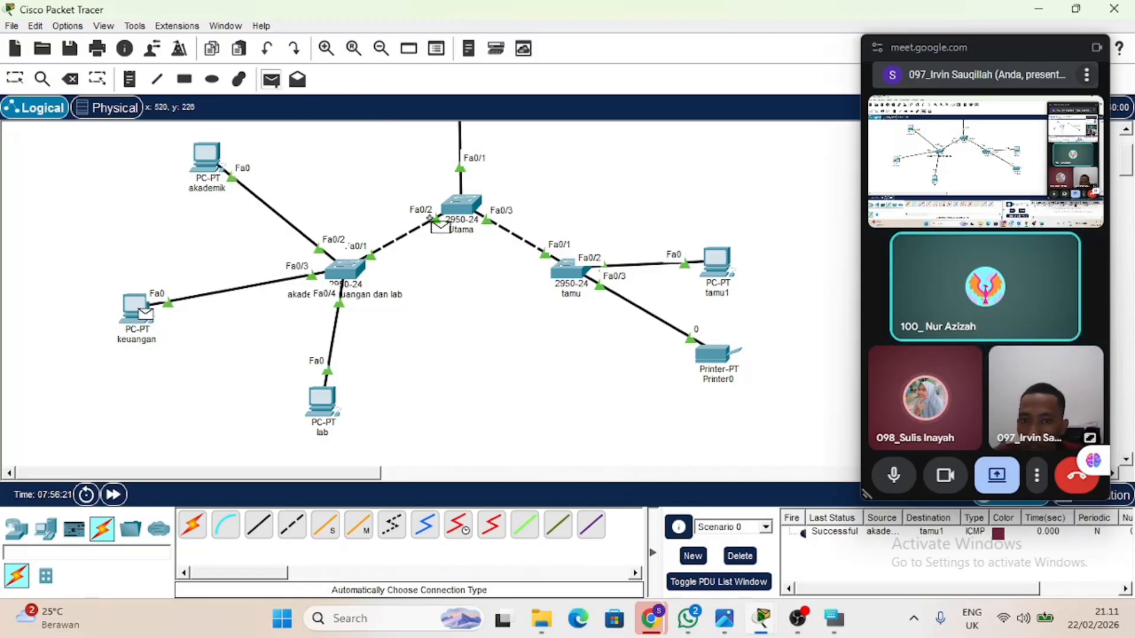
{"action": "left_click", "coordinate": [709, 351]}
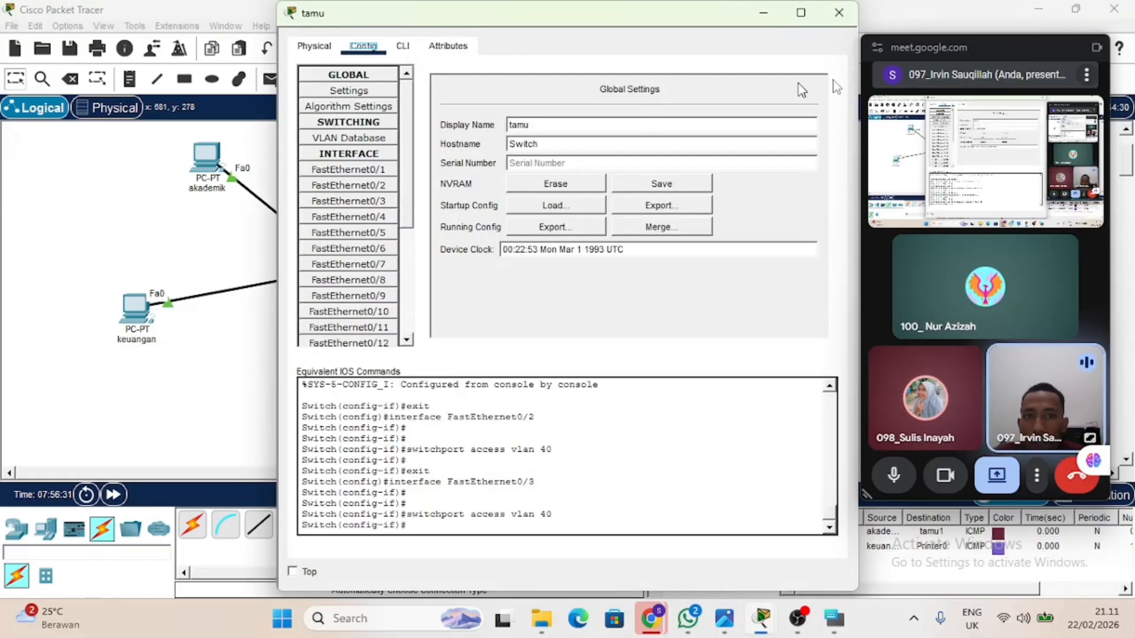
{"action": "left_click", "coordinate": [839, 13]}
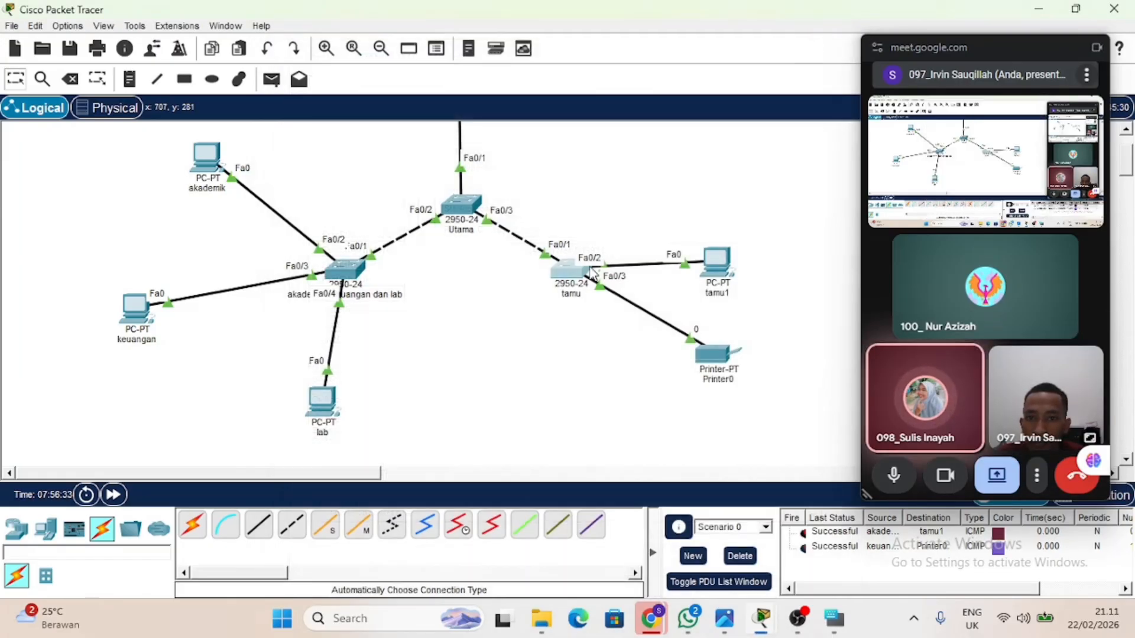
Open the command line of the router above the Utama switch and enter global configuration mode with en and conf t.
{"action": "scroll", "coordinate": [544, 234], "scroll_direction": "up", "scroll_amount": 3}
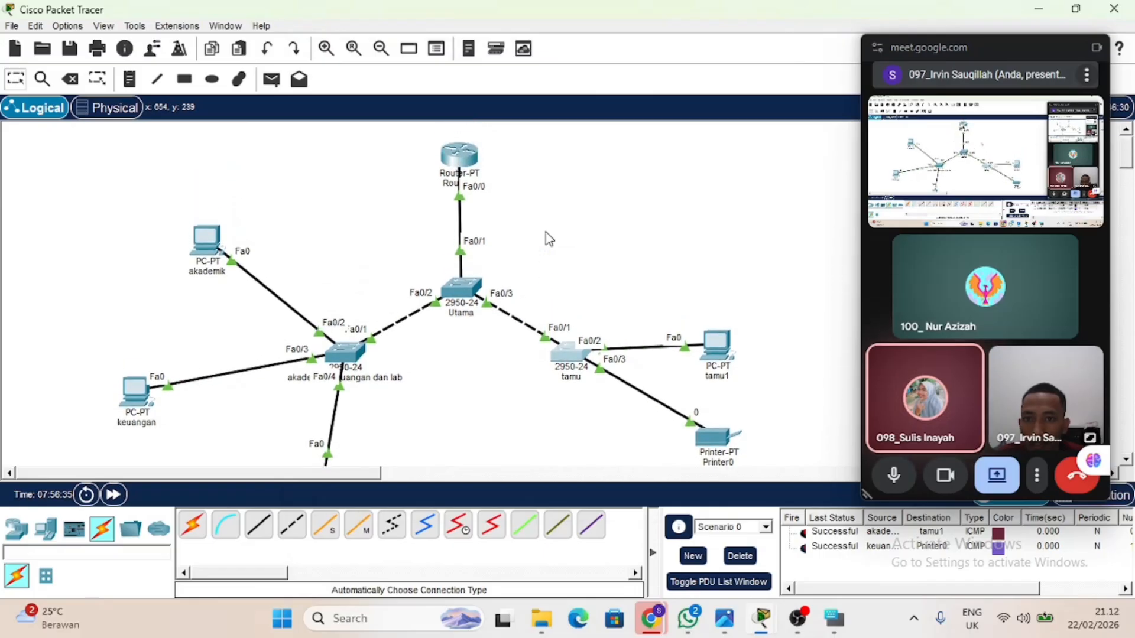
{"action": "left_click", "coordinate": [464, 170]}
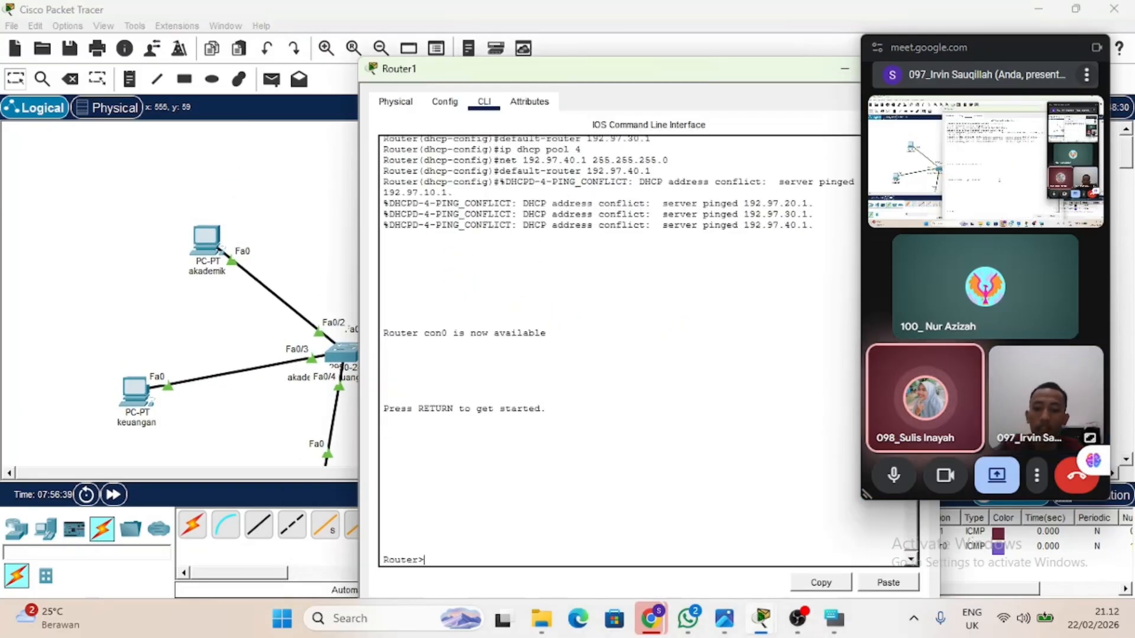
{"action": "type", "text": "en"}
{"action": "key", "text": "Return"}
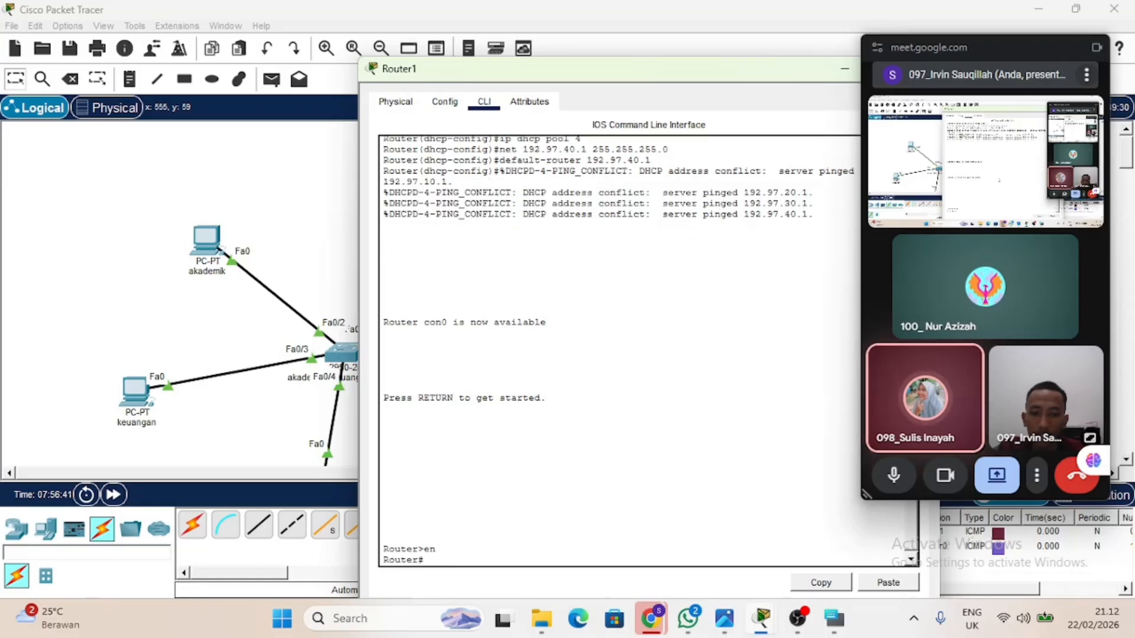
{"action": "type", "text": "conf t"}
{"action": "key", "text": "Return"}
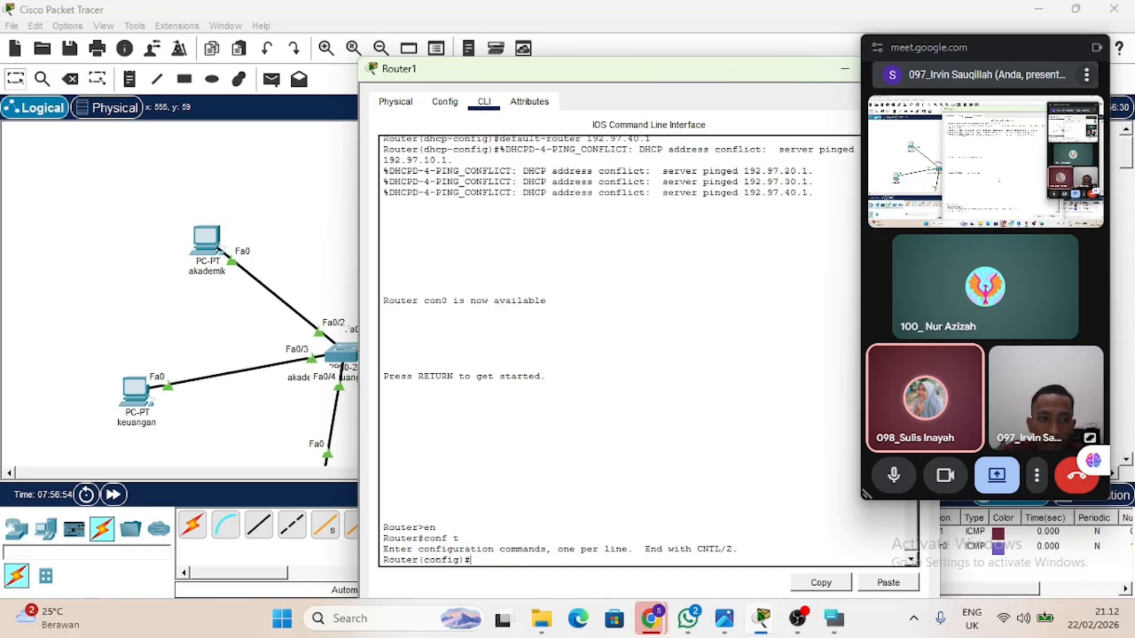
{"action": "type", "text": "a"}
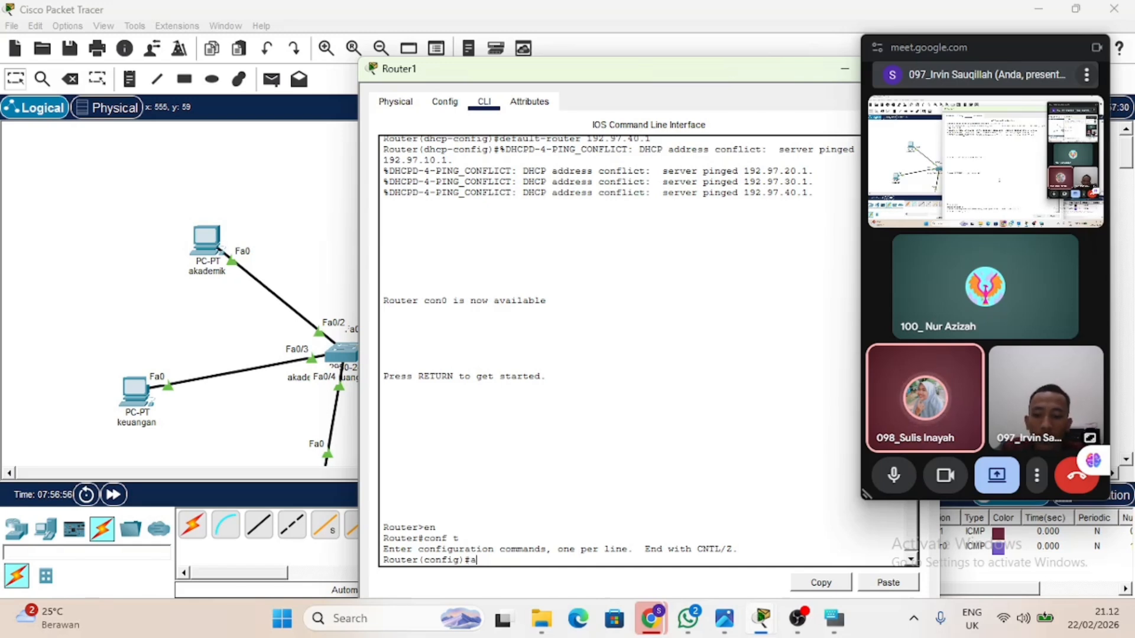
{"action": "type", "text": "ce"}
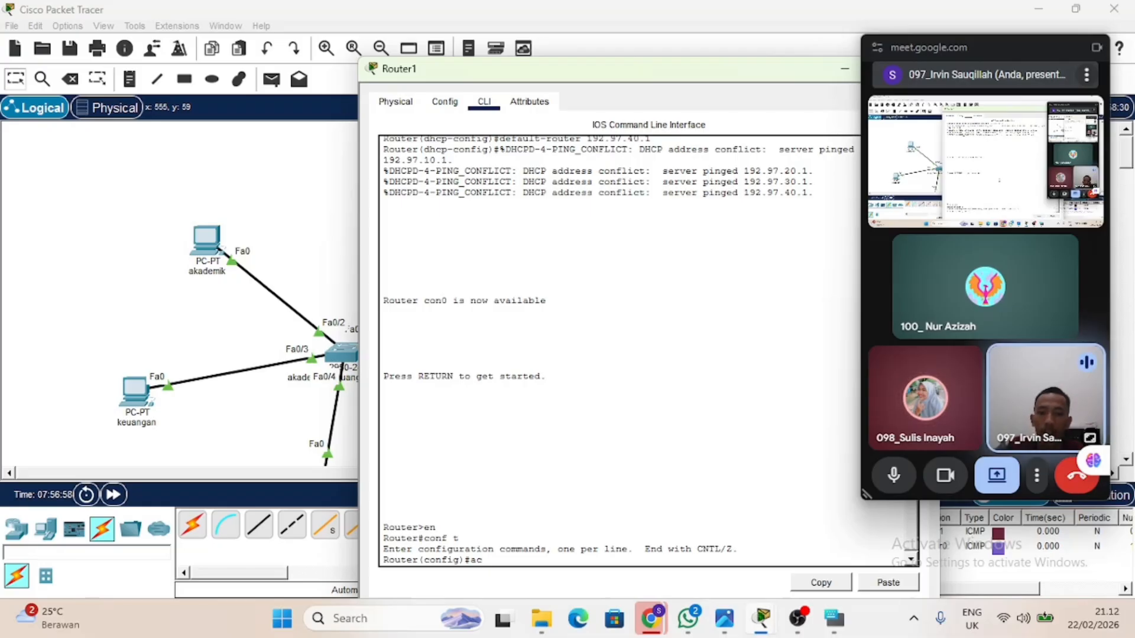
{"action": "key", "text": "BackSpace"}
{"action": "key", "text": "BackSpace"}
{"action": "key", "text": "BackSpace"}
Create an extended IP access list named blok40 on the router, using the on-screen keyboard for the hyphen.
{"action": "type", "text": "ip "}
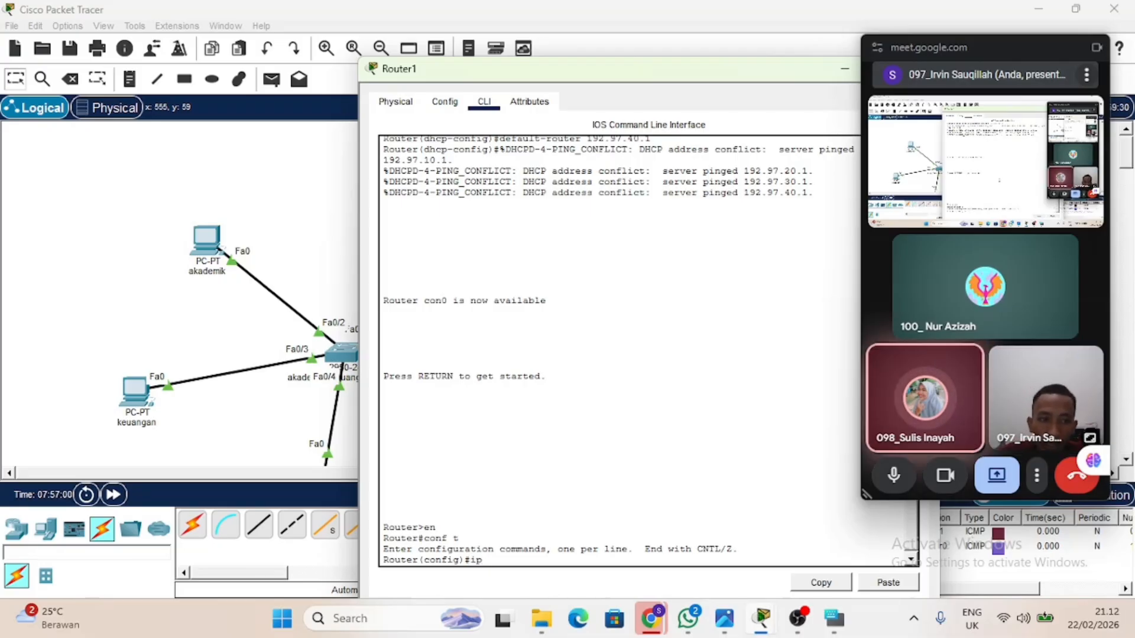
{"action": "type", "text": "acc"}
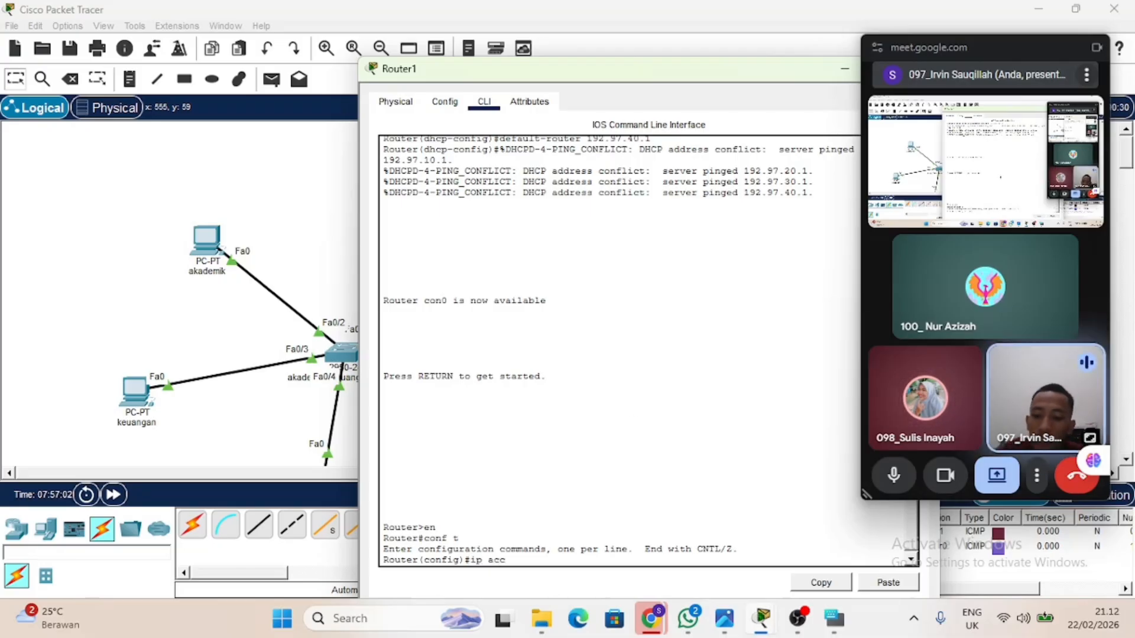
{"action": "type", "text": "ess"}
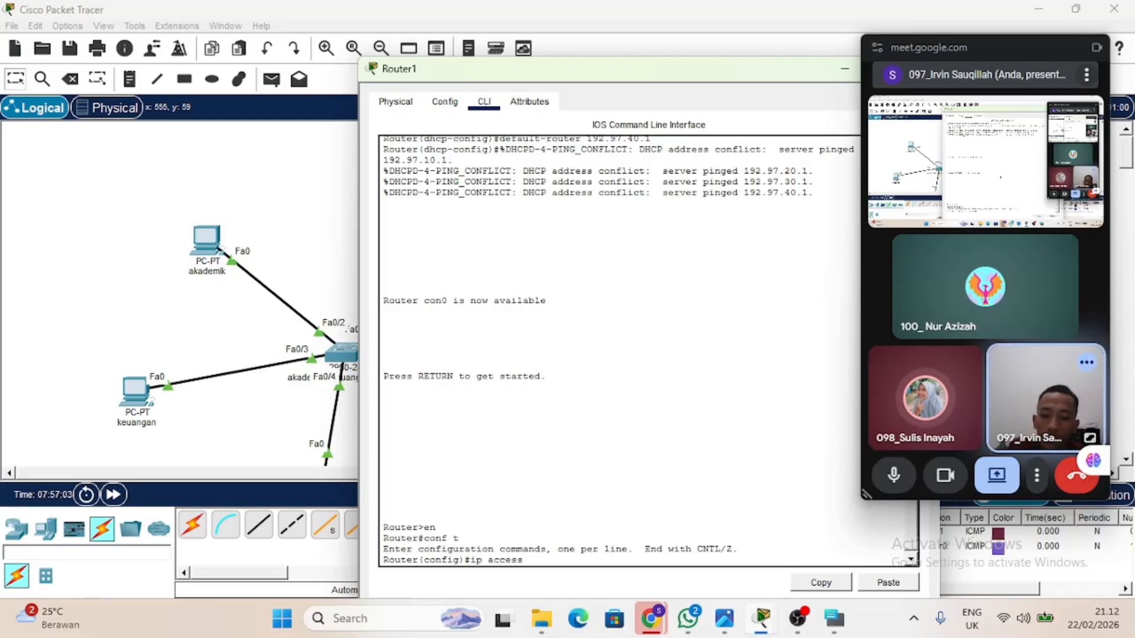
{"action": "left_click", "coordinate": [834, 620]}
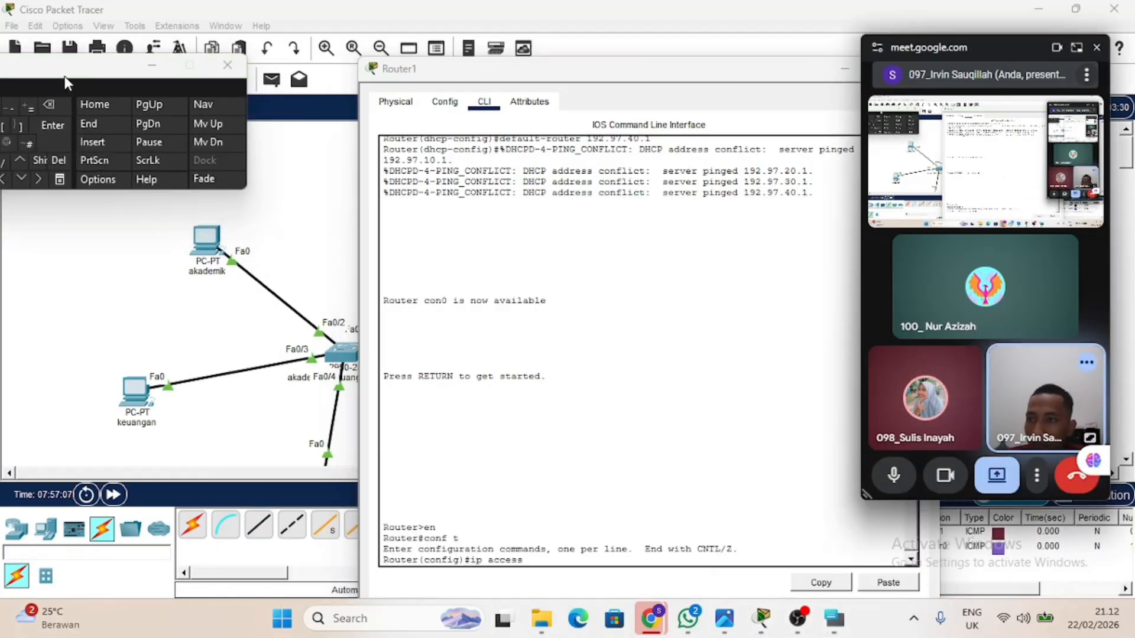
{"action": "left_click_drag", "start_coordinate": [65, 75], "coordinate": [146, 73]}
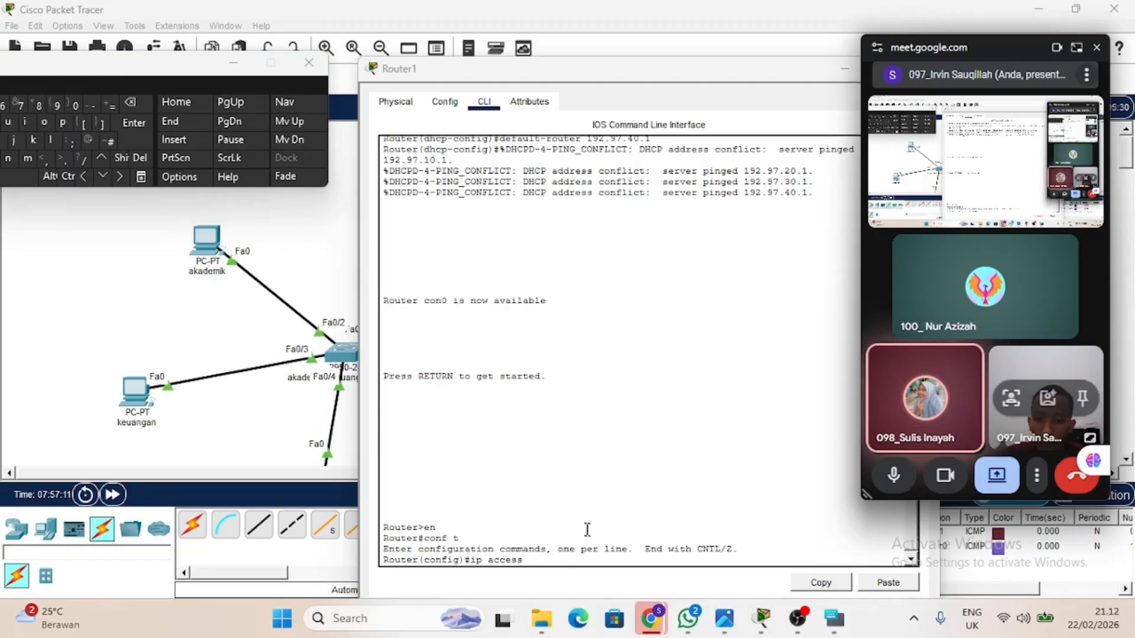
{"action": "left_click", "coordinate": [94, 108]}
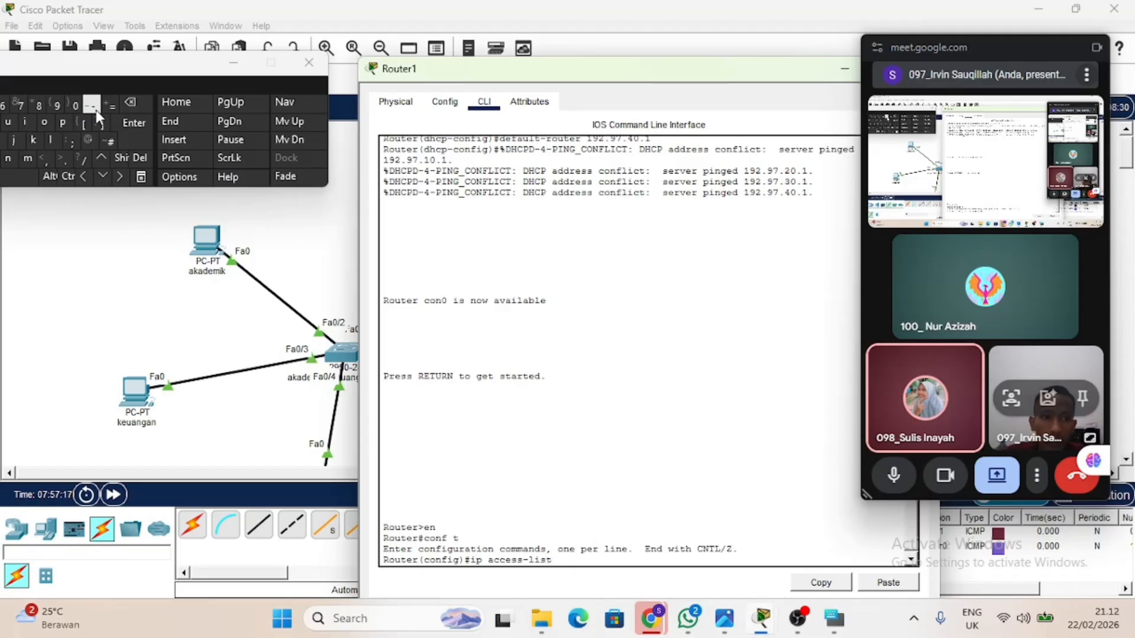
{"action": "type", "text": "e"}
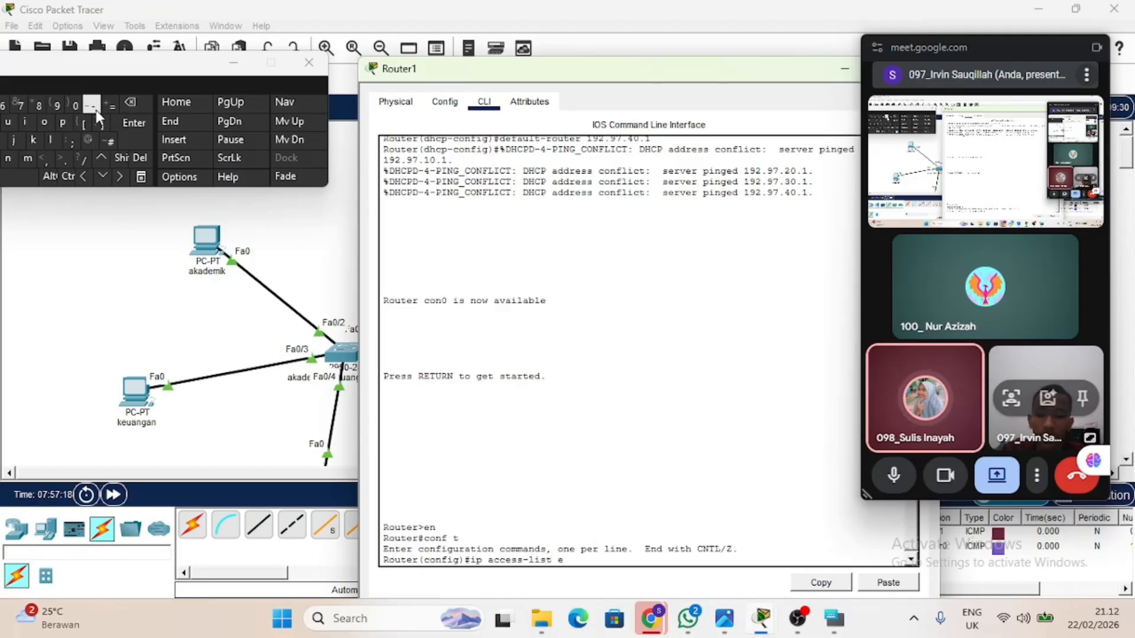
{"action": "type", "text": "xtended"}
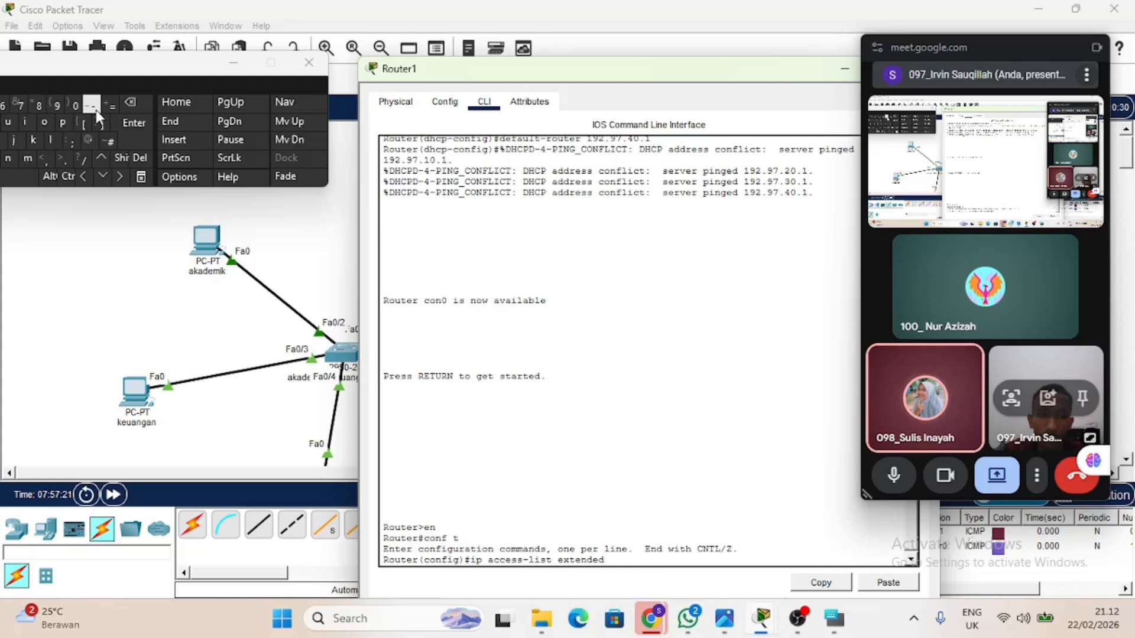
{"action": "type", "text": " blo"}
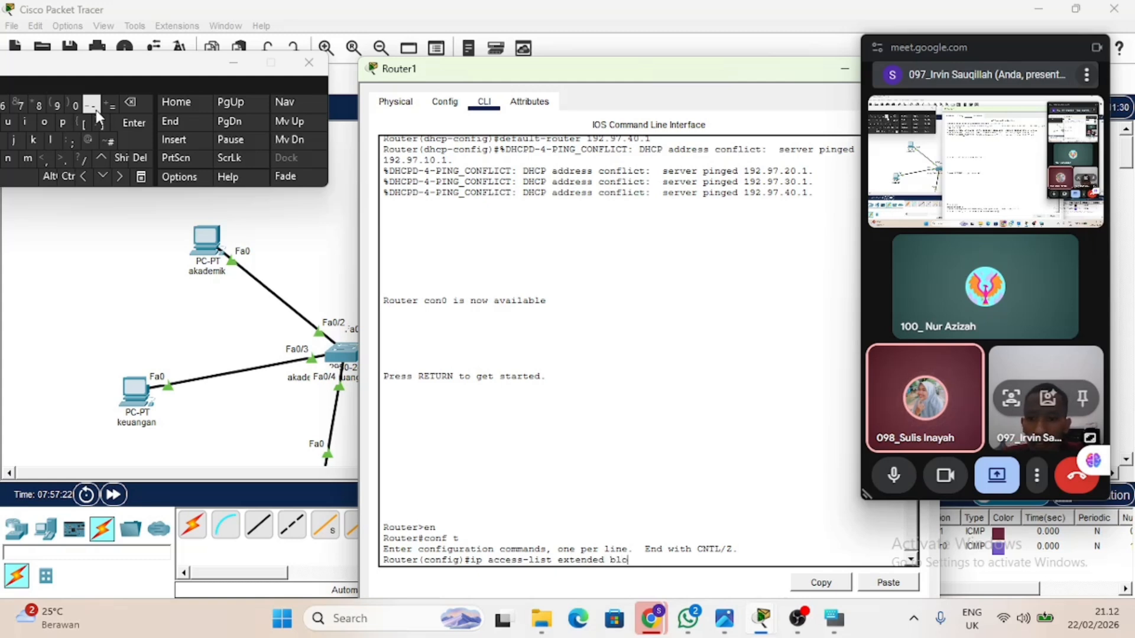
{"action": "type", "text": "k"}
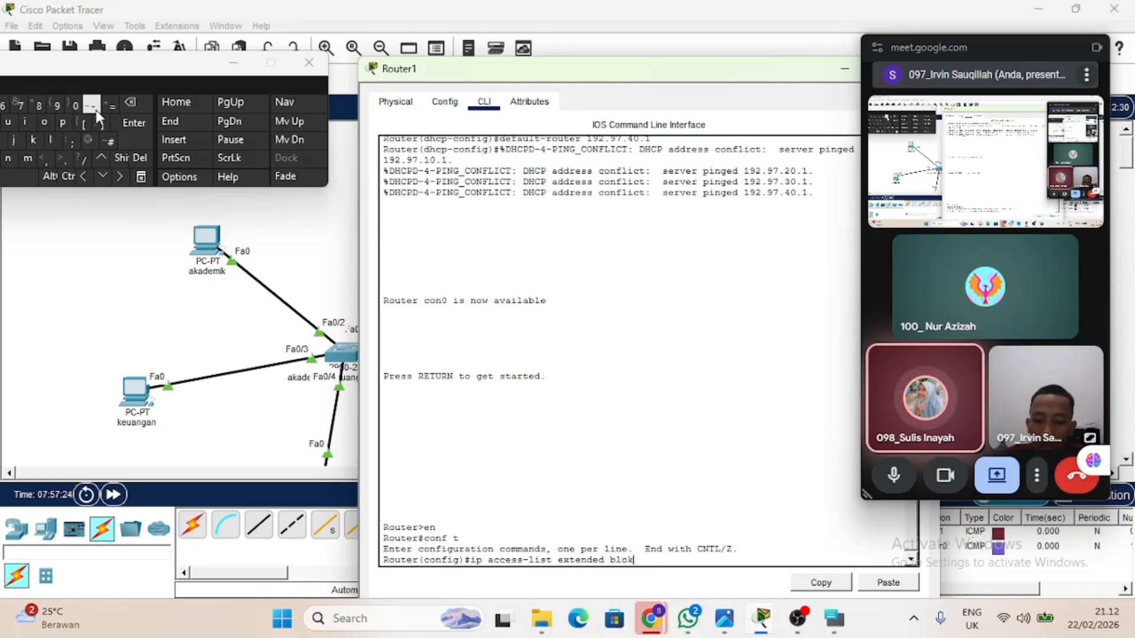
{"action": "type", "text": "v0"}
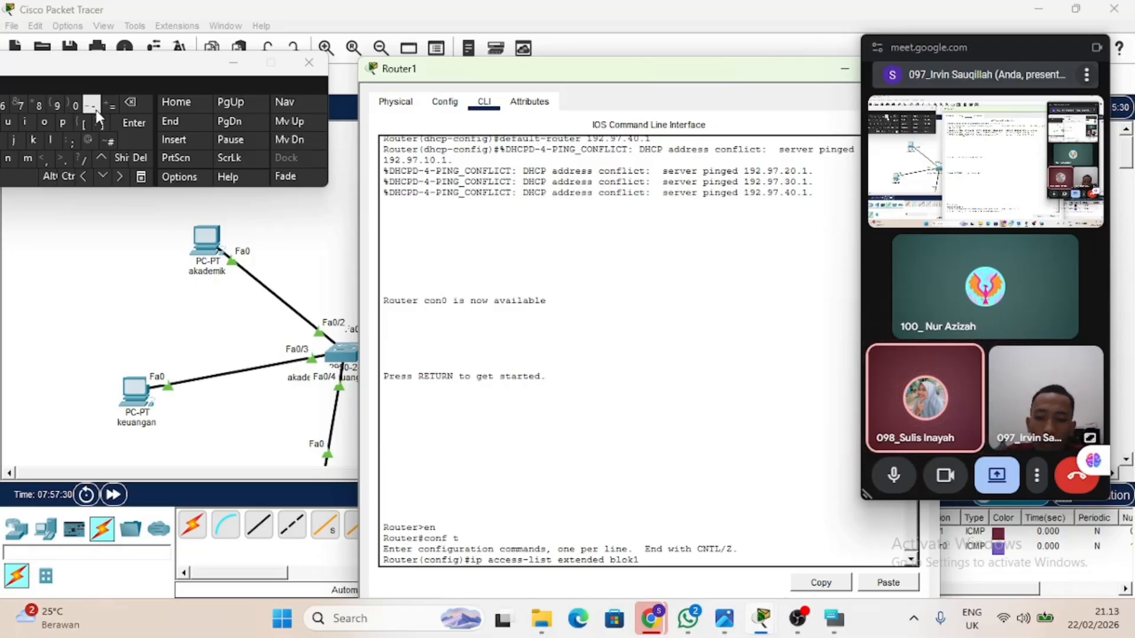
{"action": "type", "text": "40"}
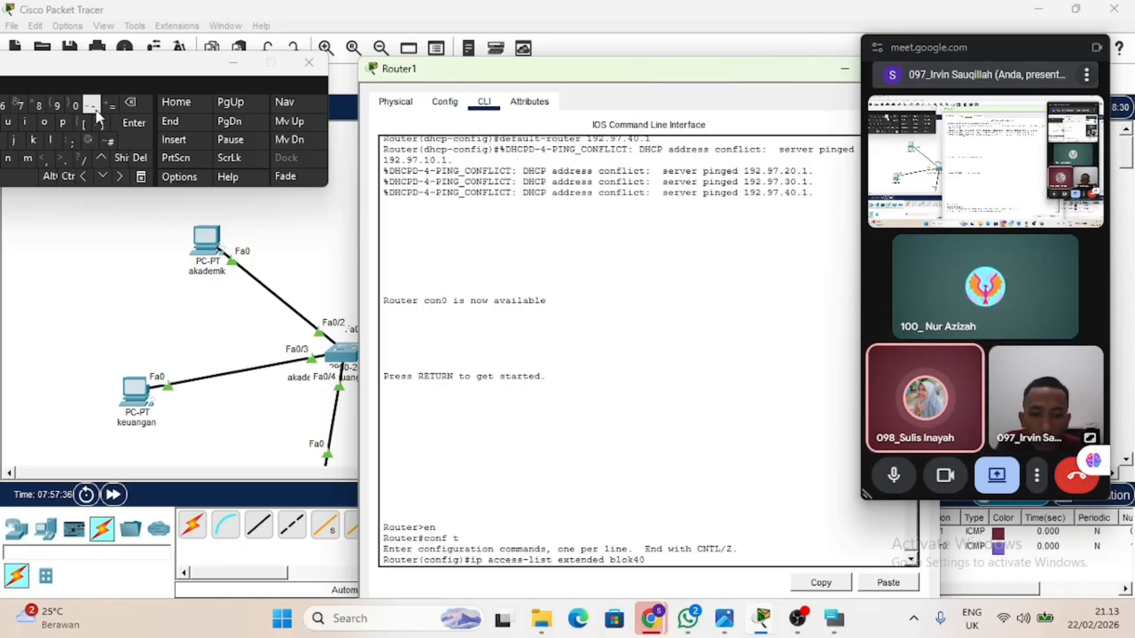
{"action": "key", "text": "Return"}
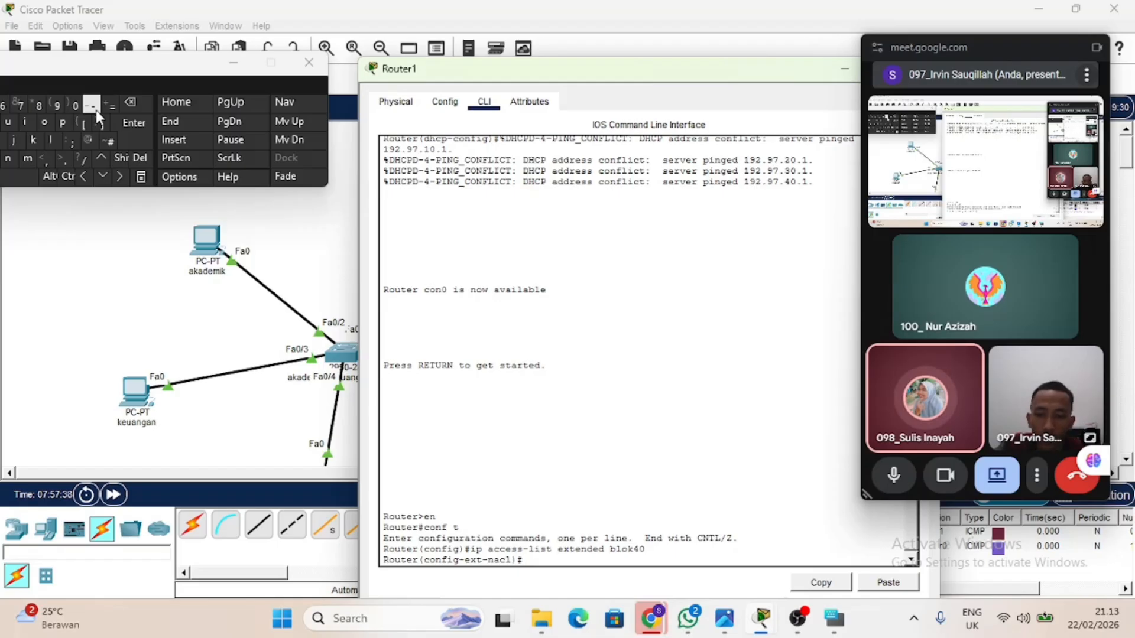
Begin a deny ip entry in the blok40 access list with source 192.97.10.0 and wildcard 0.0.0.255.
{"action": "type", "text": "deny ip"}
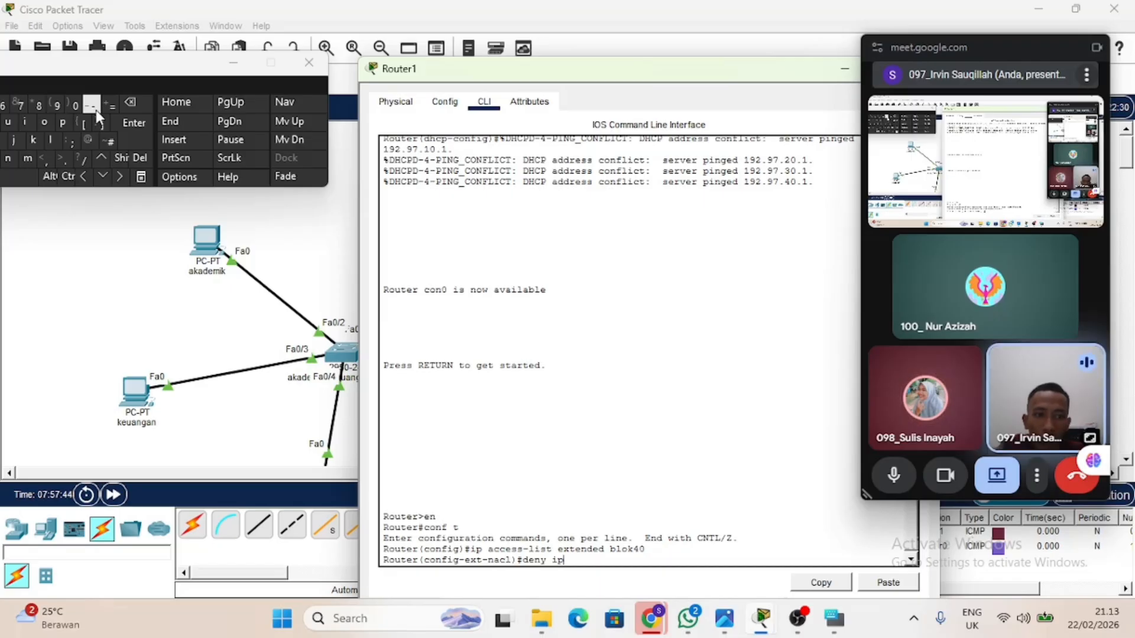
{"action": "type", "text": "192.97."}
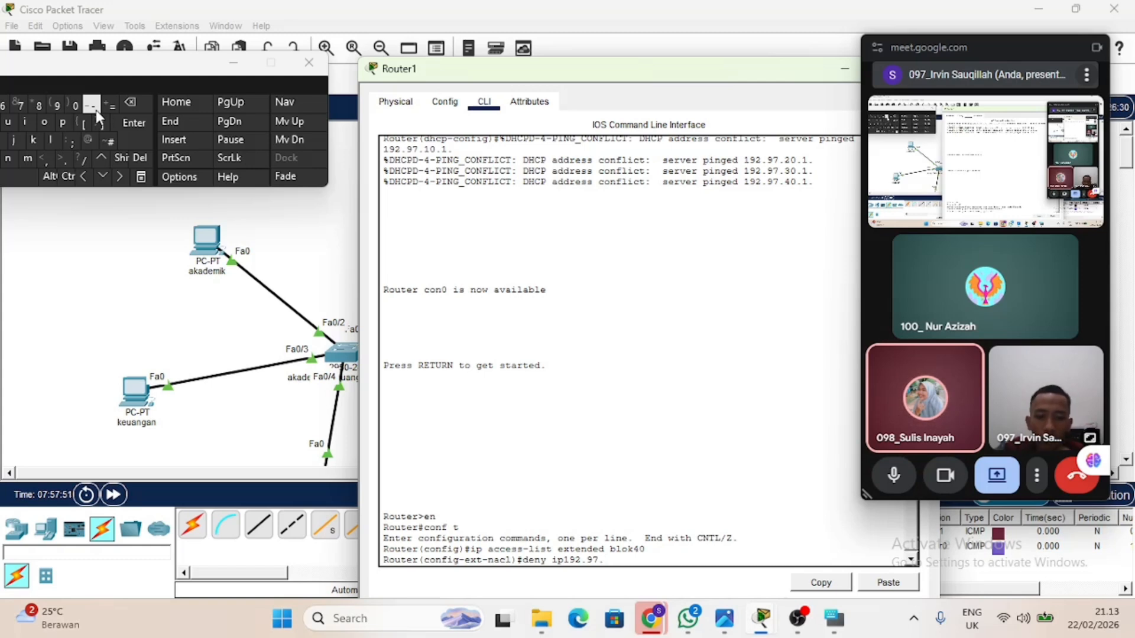
{"action": "type", "text": "0."}
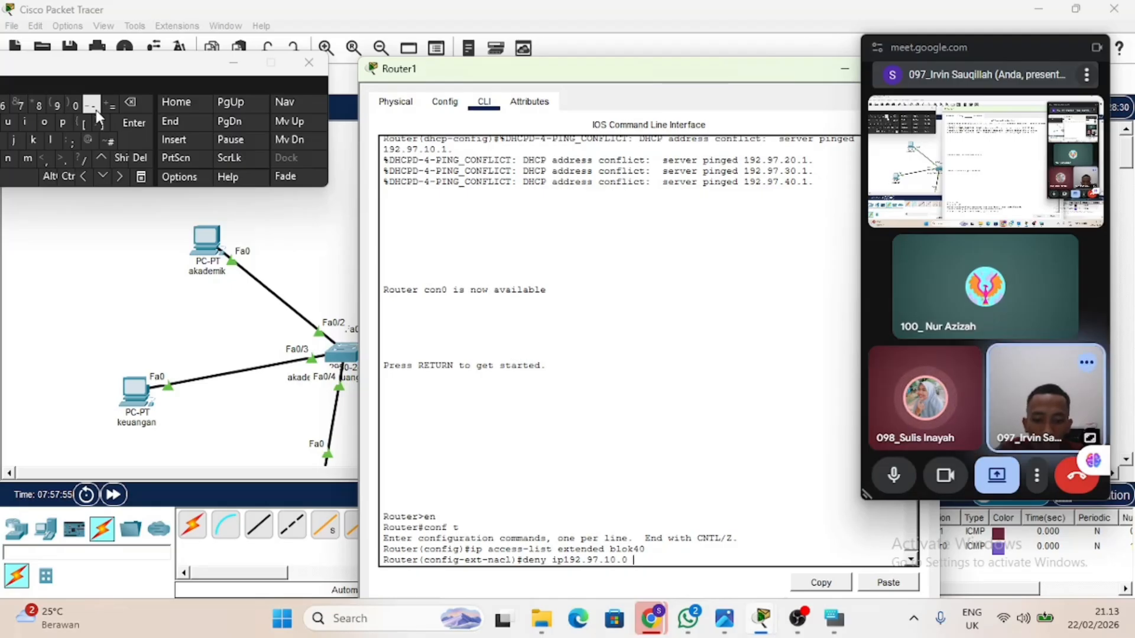
{"action": "type", "text": " 0.0"}
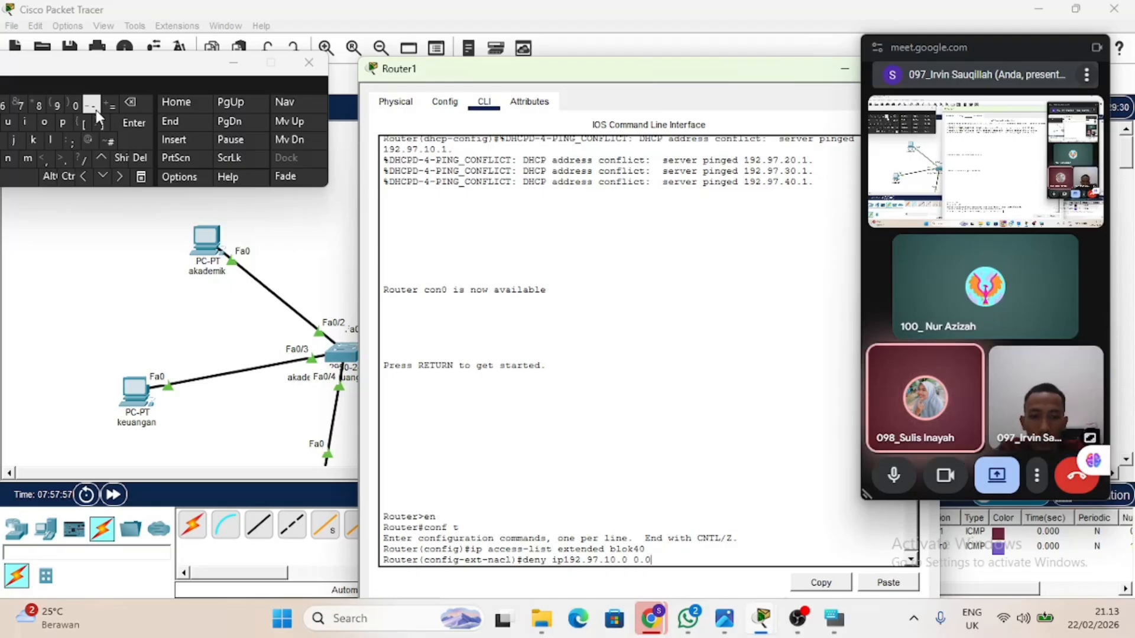
{"action": "type", "text": ".0.2"}
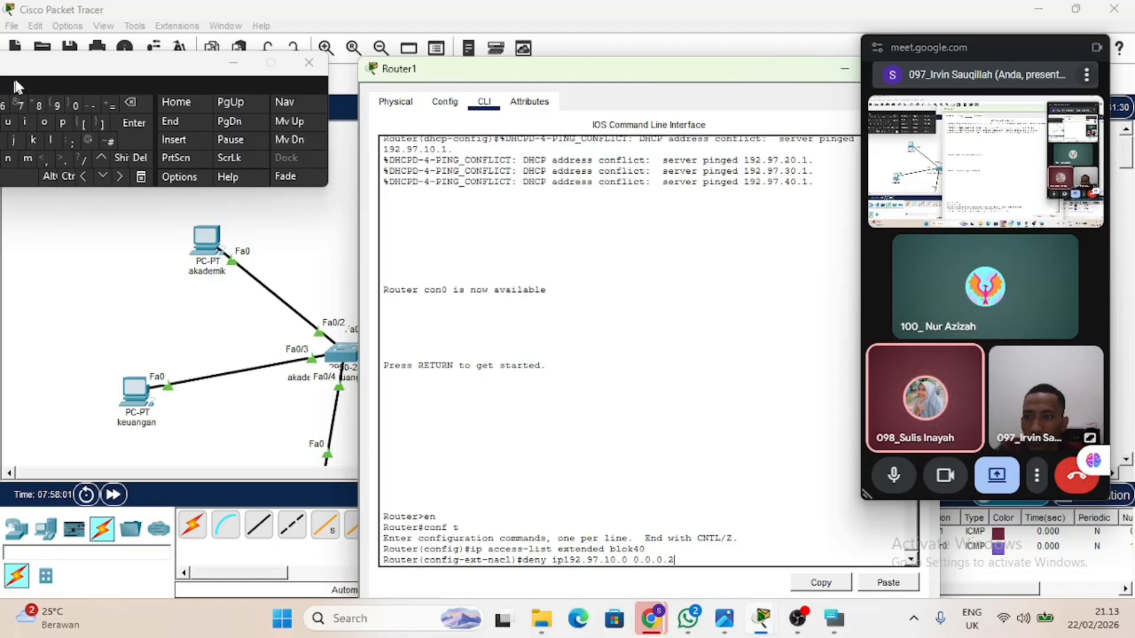
{"action": "left_click_drag", "start_coordinate": [21, 74], "coordinate": [55, 78]}
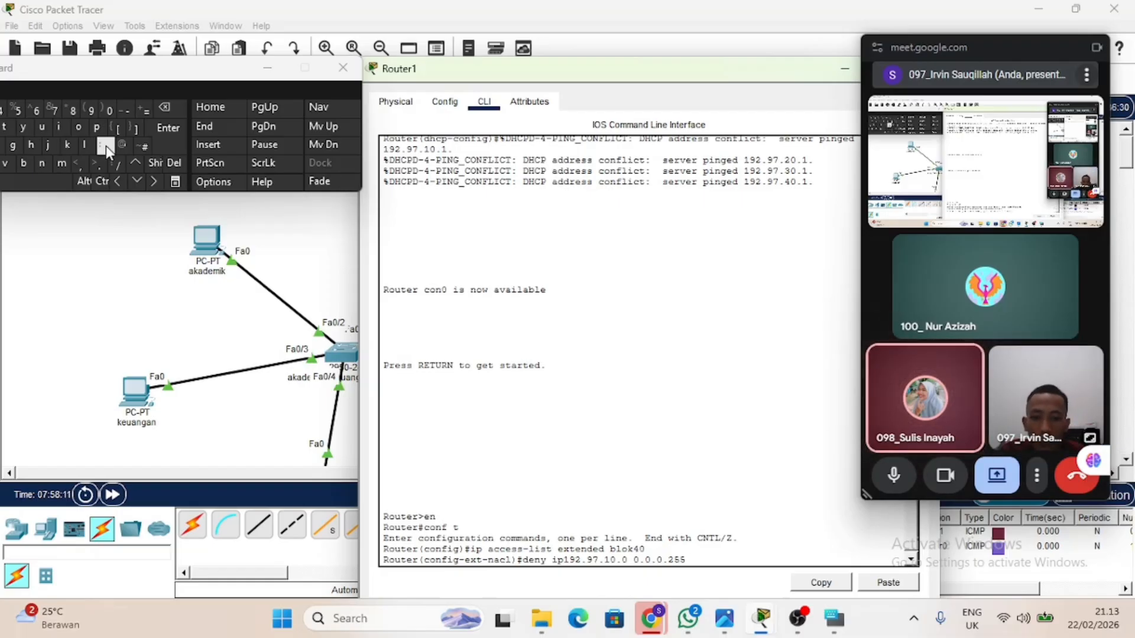
Add destination 192.97.20.0 with wildcard 0.0.0.255 to the deny entry on the command line.
{"action": "type", "text": "192."}
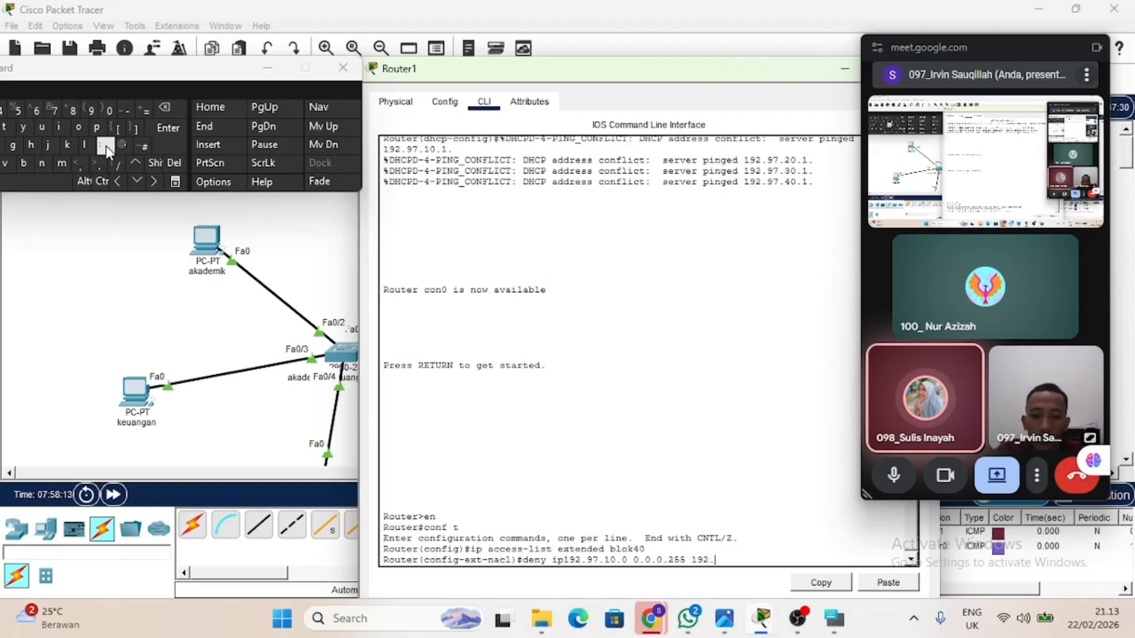
{"action": "type", "text": "97."}
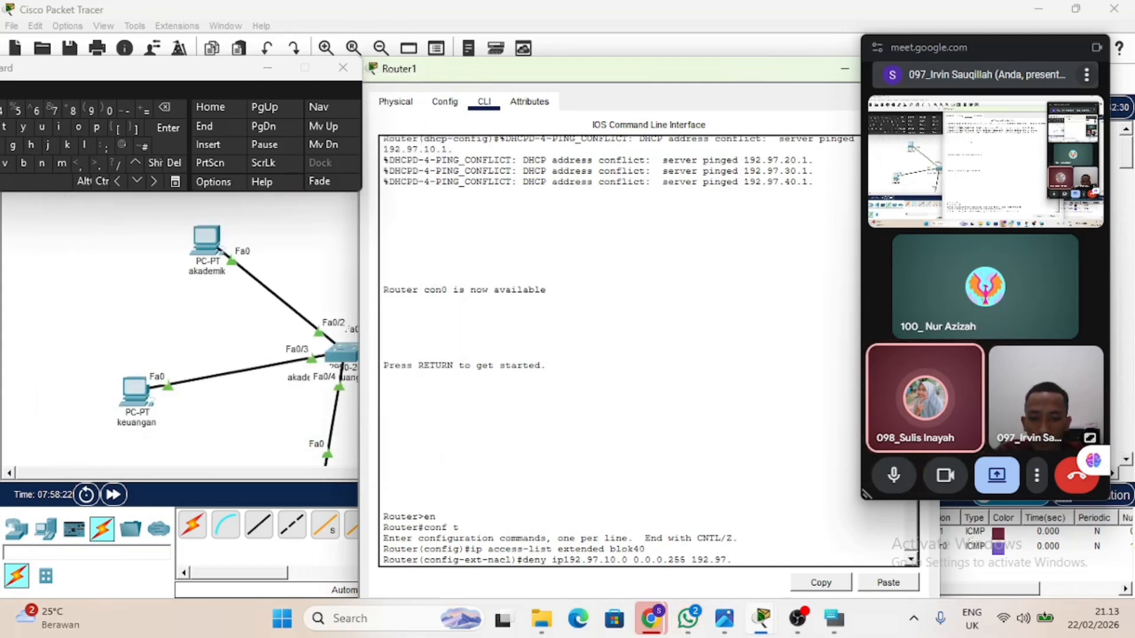
{"action": "type", "text": "20.0"}
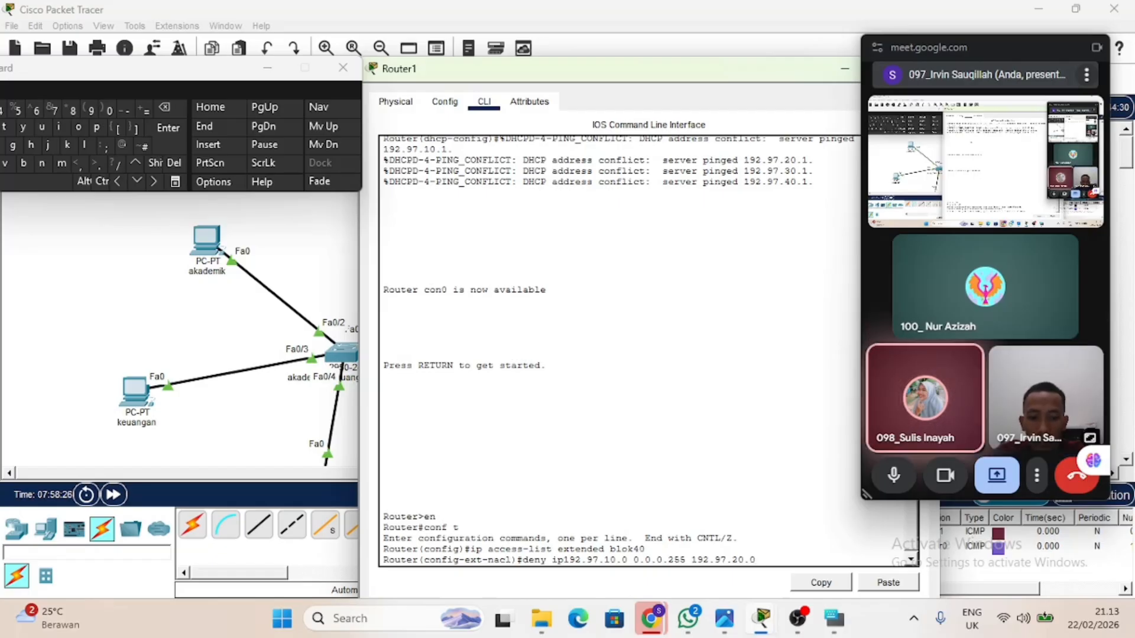
{"action": "type", "text": " 0.0.0"}
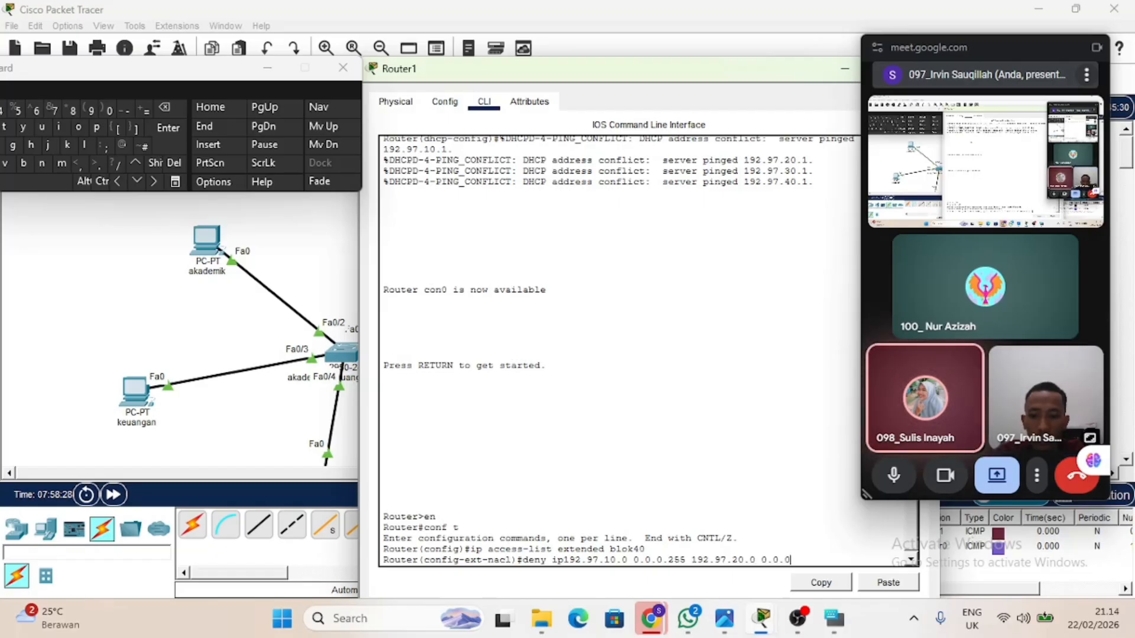
{"action": "type", "text": ".2"}
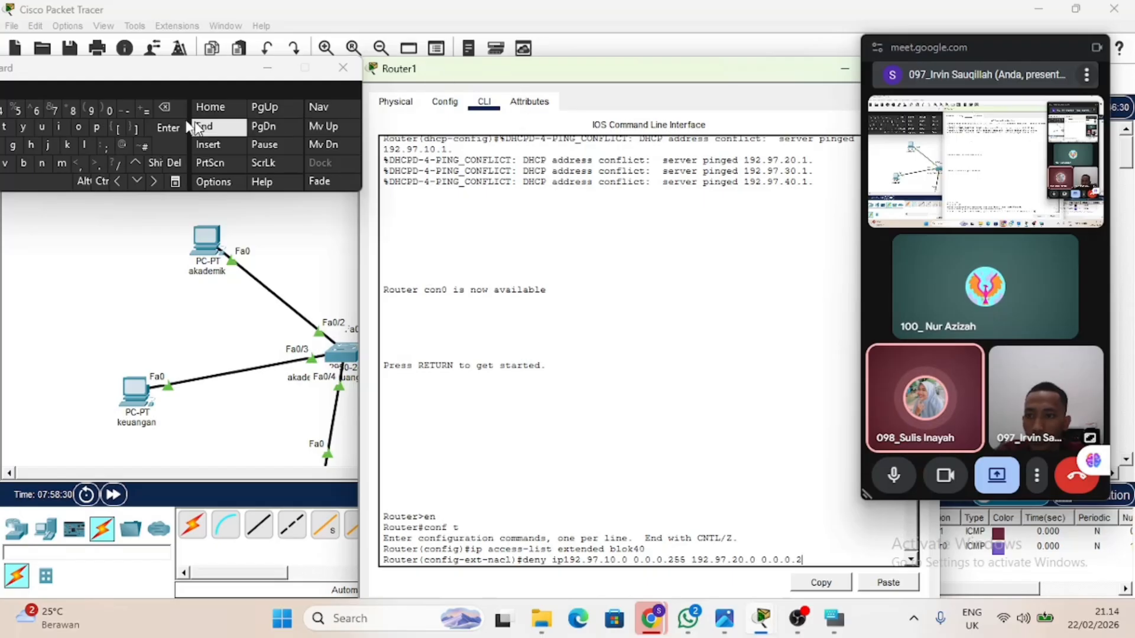
{"action": "left_click", "coordinate": [23, 112]}
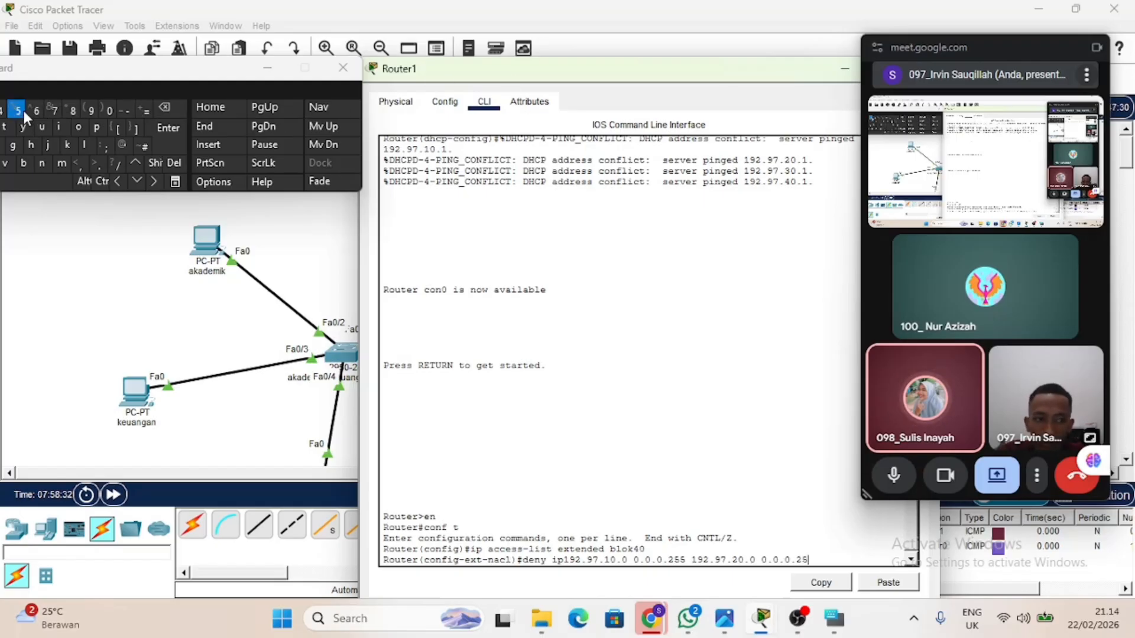
{"action": "left_click", "coordinate": [23, 111]}
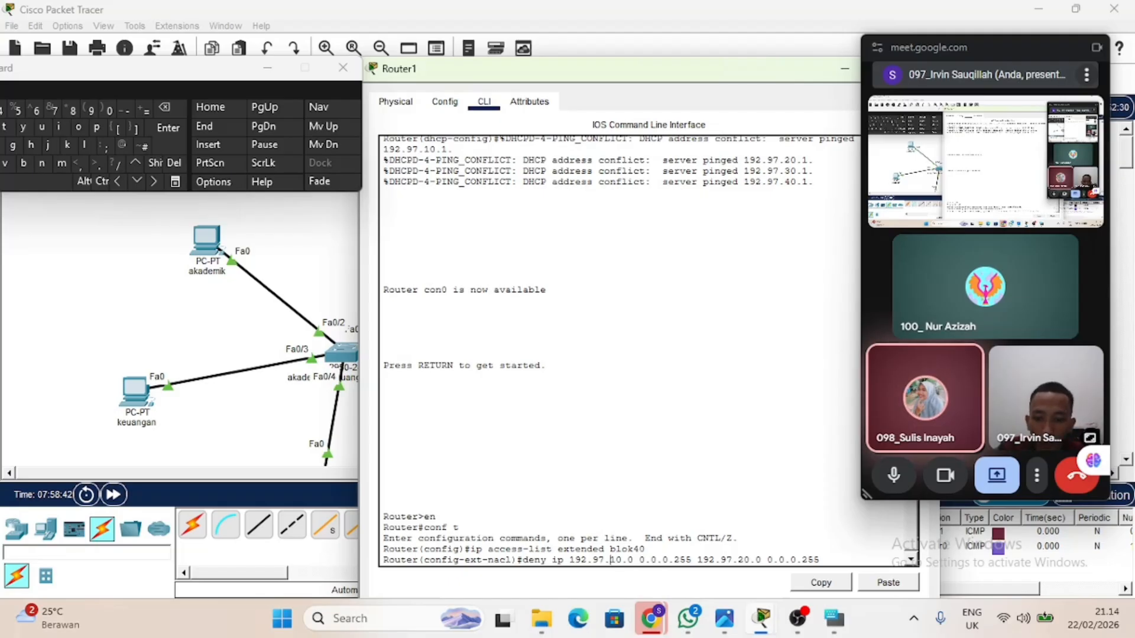
Change the deny entry's source to 192.97.40.0 and its destination to 192.97.10.0, and submit it.
{"action": "key", "text": "BackSpace"}
{"action": "type", "text": "4"}
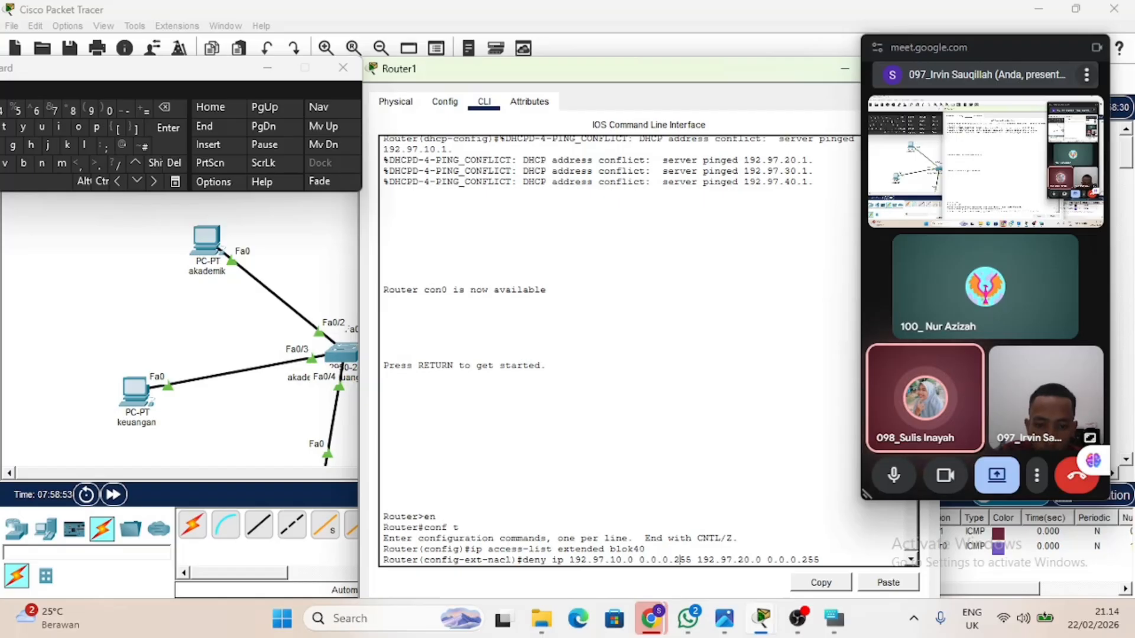
{"action": "key", "text": "Right"}
{"action": "key", "text": "Left"}
{"action": "key", "text": "Left"}
{"action": "key", "text": "Left"}
{"action": "key", "text": "Left"}
{"action": "key", "text": "Left"}
{"action": "key", "text": "Left"}
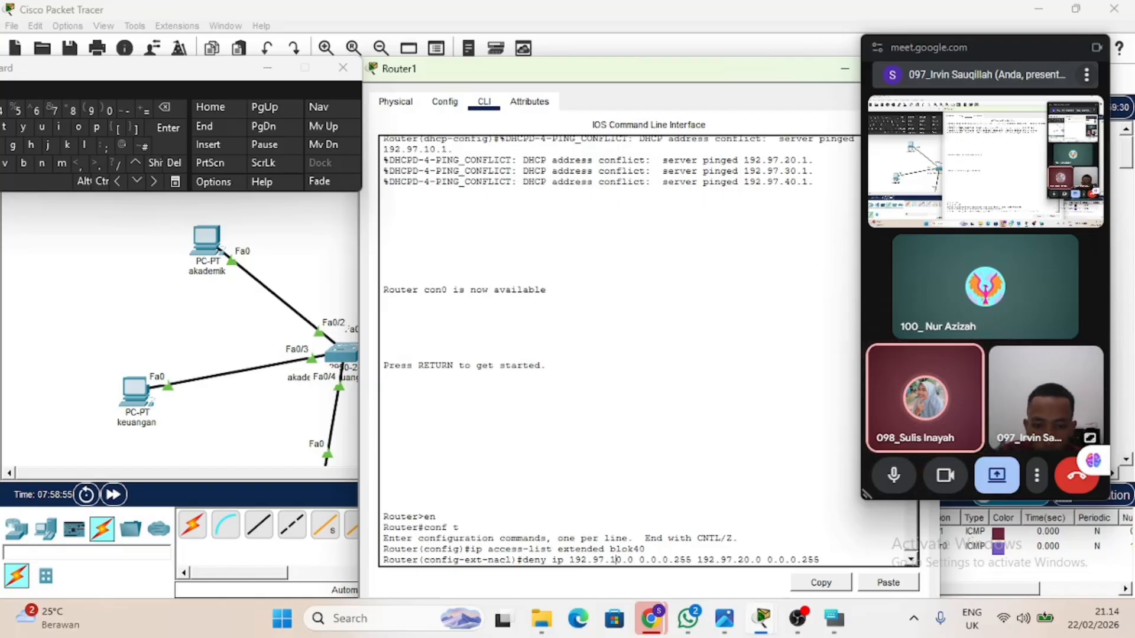
{"action": "key", "text": "BackSpace"}
{"action": "type", "text": "4"}
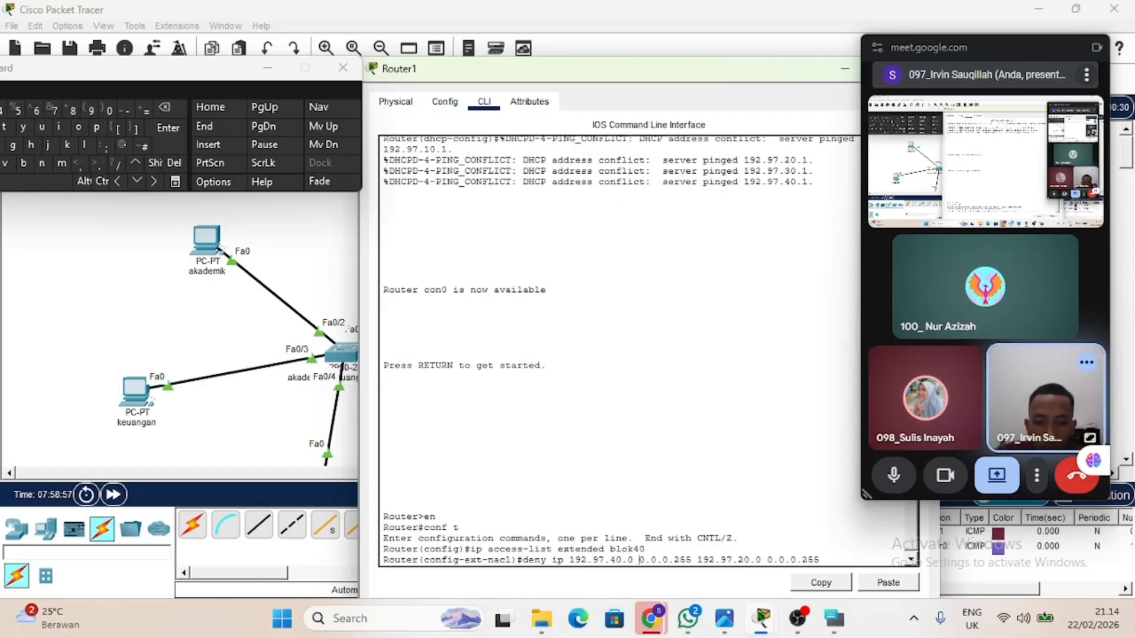
{"action": "key", "text": "BackSpace"}
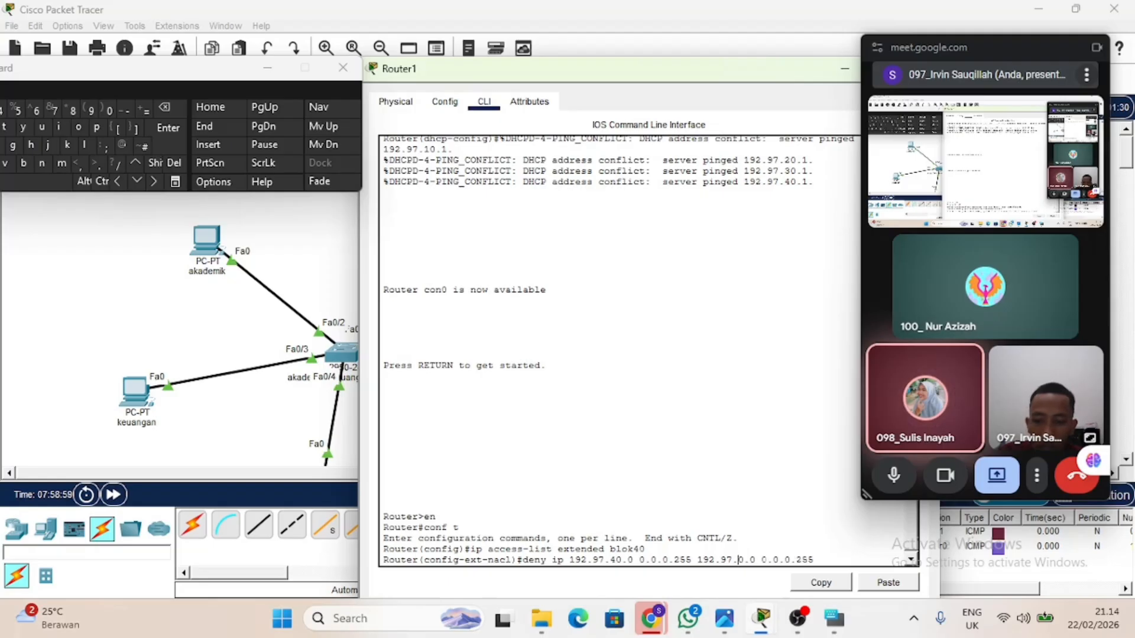
{"action": "type", "text": "1"}
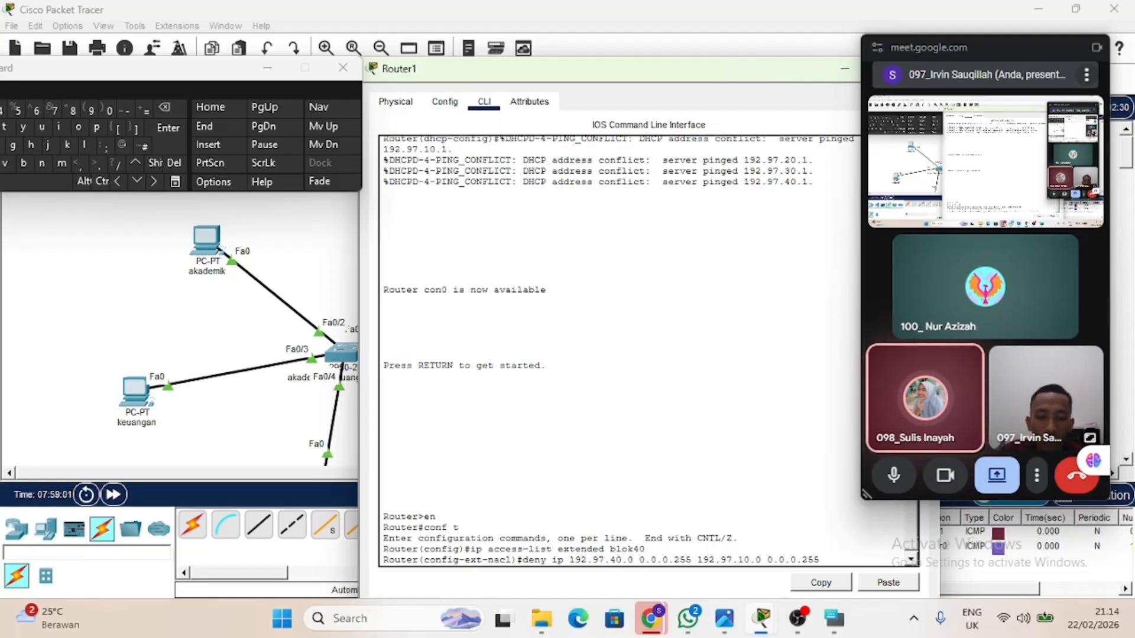
{"action": "key", "text": "Return"}
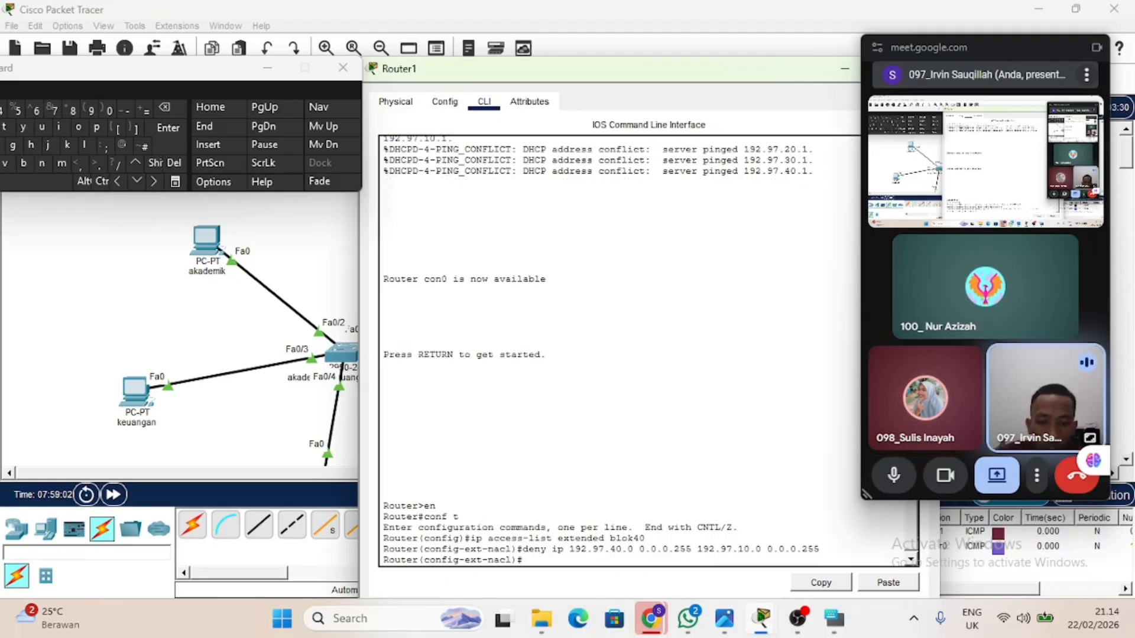
Reuse the previous entry to deny ip traffic from 192.97.40.0 0.0.0.255 to 192.97.20.0 0.0.0.255.
{"action": "key", "text": "Up"}
{"action": "key", "text": "Left"}
{"action": "key", "text": "Left"}
{"action": "key", "text": "Left"}
{"action": "key", "text": "Left"}
{"action": "key", "text": "Left"}
{"action": "key", "text": "Left"}
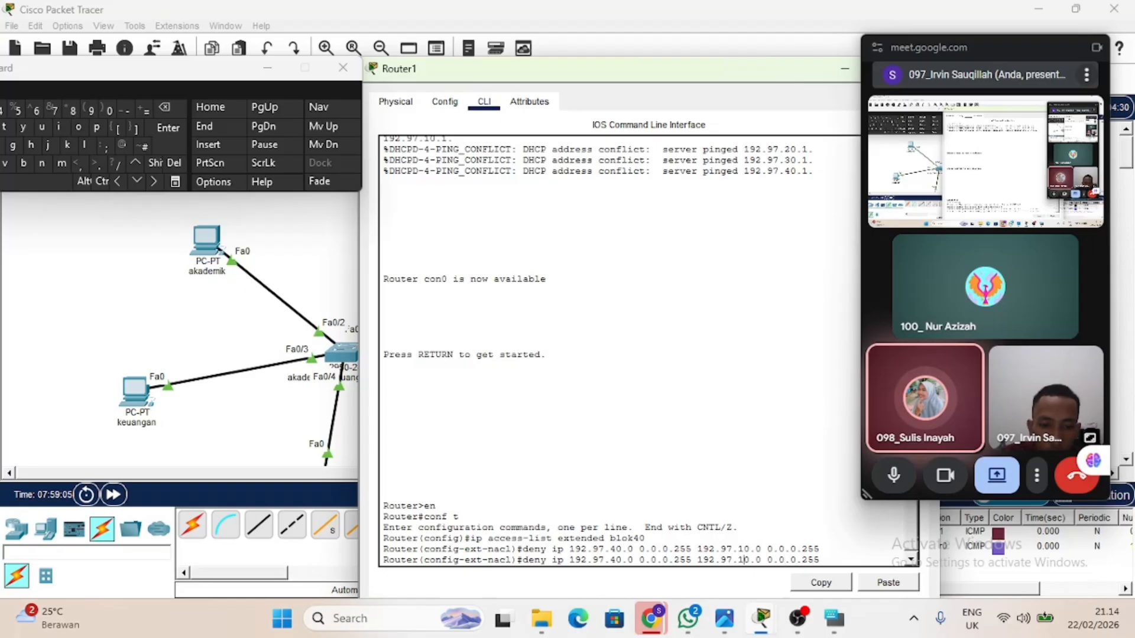
{"action": "key", "text": "BackSpace"}
{"action": "type", "text": "2"}
{"action": "key", "text": "Return"}
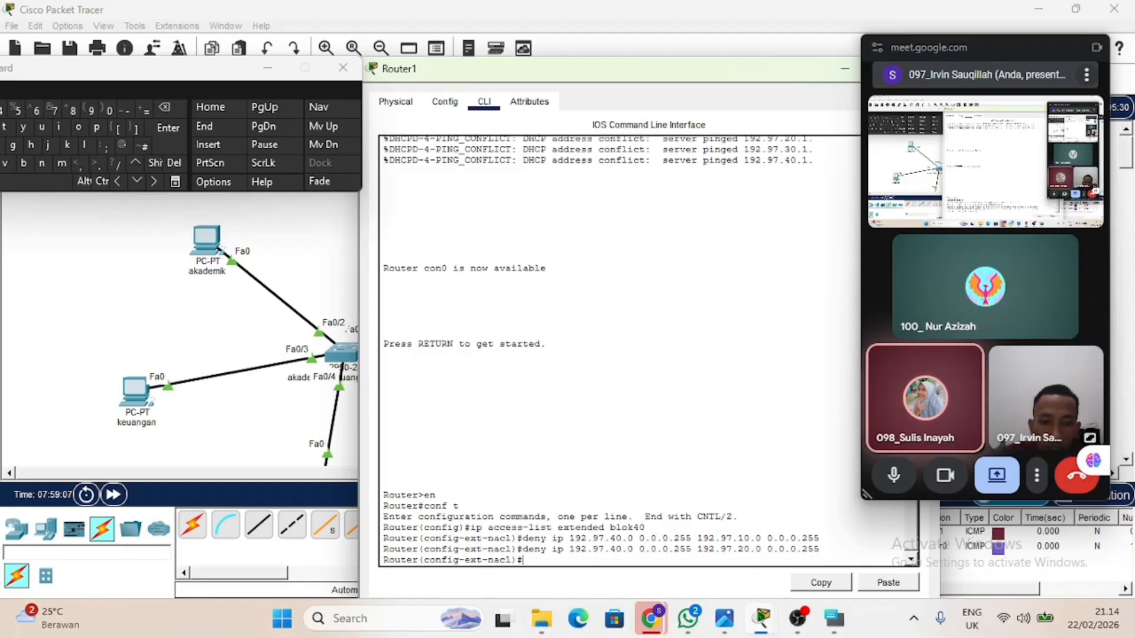
Reuse the previous entry to deny ip traffic from 192.97.40.0 0.0.0.255 to 192.97.30.0 0.0.0.255.
{"action": "key", "text": "Up"}
{"action": "key", "text": "Left"}
{"action": "key", "text": "Left"}
{"action": "key", "text": "Left"}
{"action": "key", "text": "Left"}
{"action": "key", "text": "Left"}
{"action": "key", "text": "Left"}
{"action": "key", "text": "Left"}
{"action": "key", "text": "Left"}
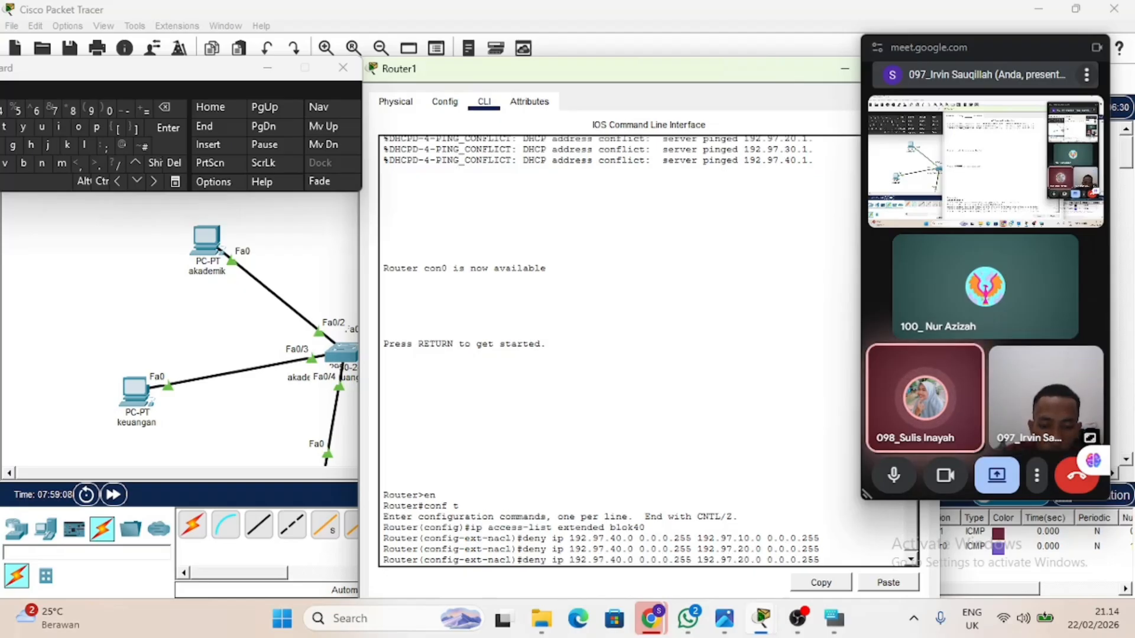
{"action": "key", "text": "Left"}
{"action": "key", "text": "Left"}
{"action": "key", "text": "Left"}
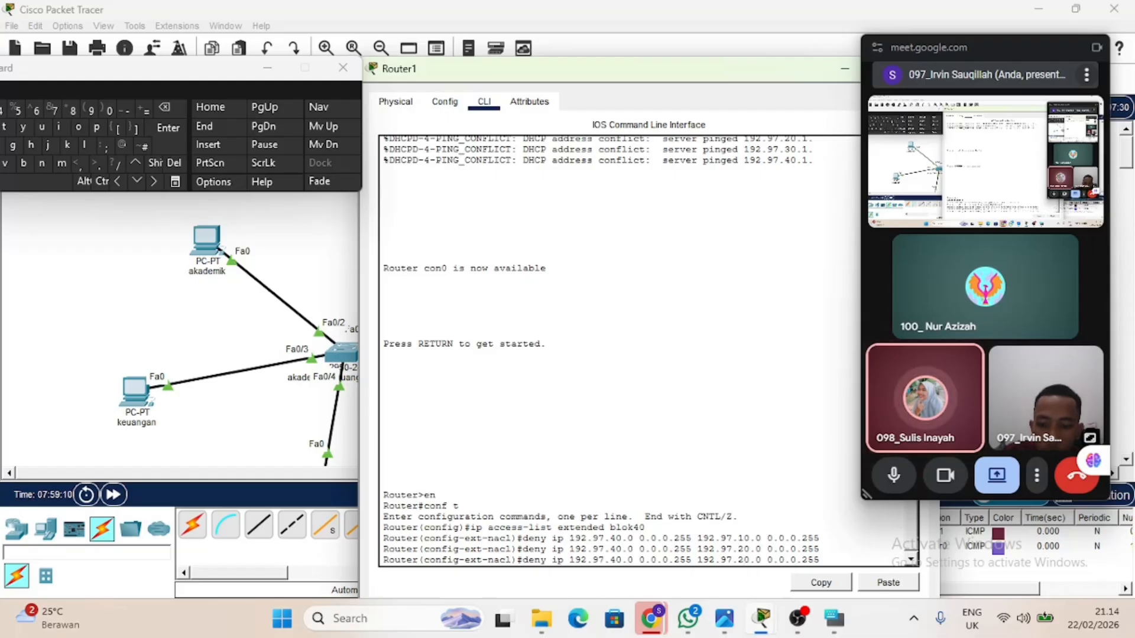
{"action": "key", "text": "BackSpace"}
{"action": "type", "text": "3"}
{"action": "key", "text": "Return"}
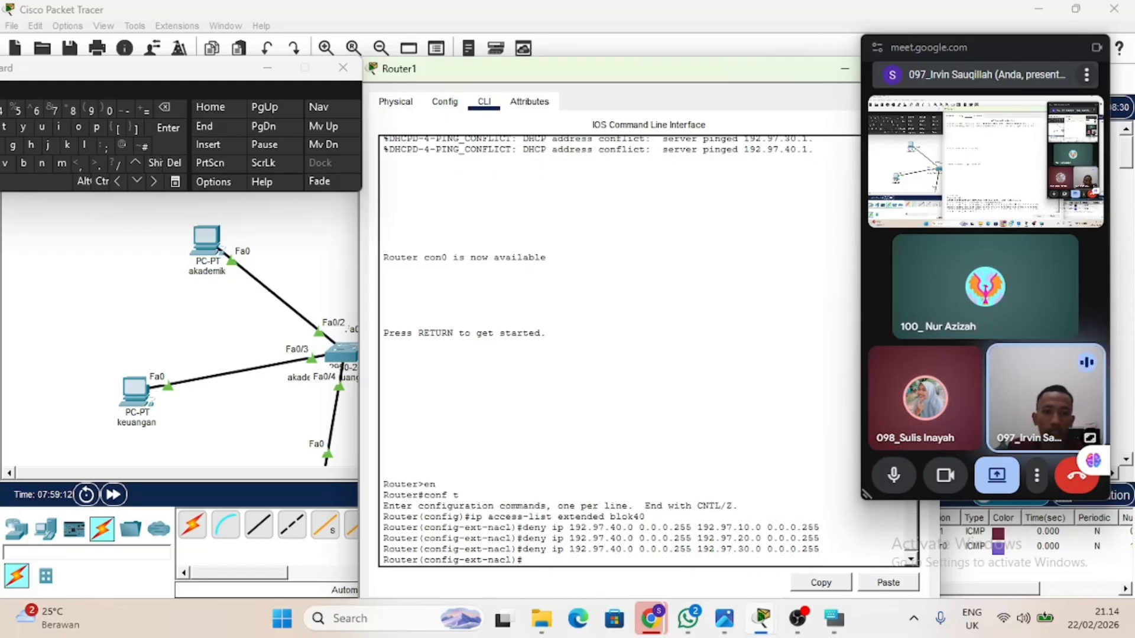
Allow all remaining traffic in the blok40 access list with permit ip any any.
{"action": "type", "text": "per"}
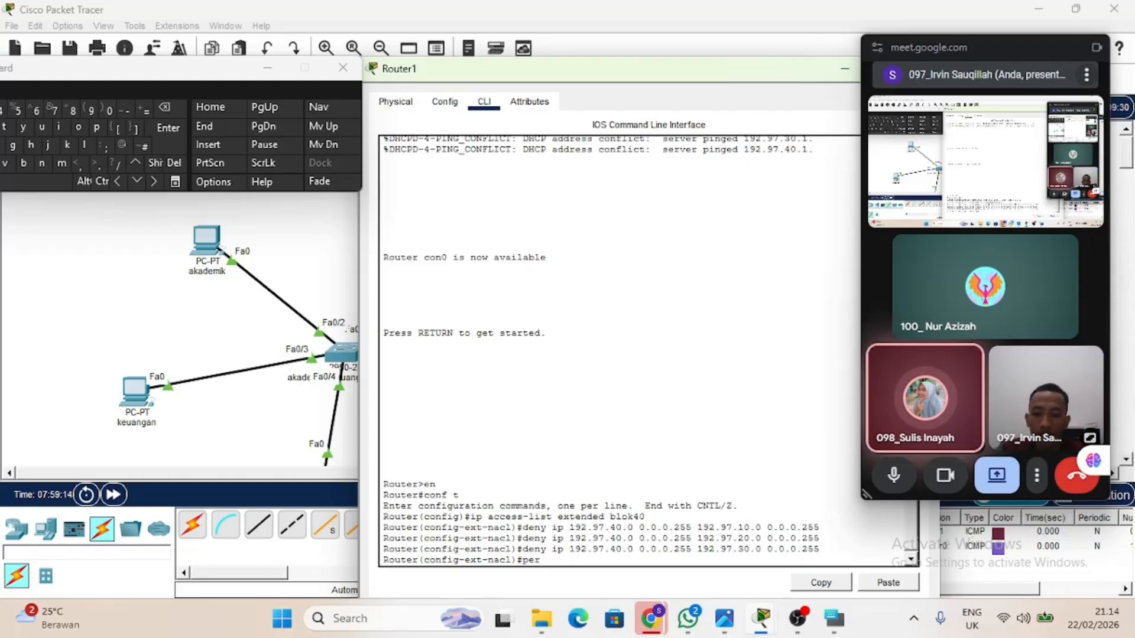
{"action": "type", "text": "mit any"}
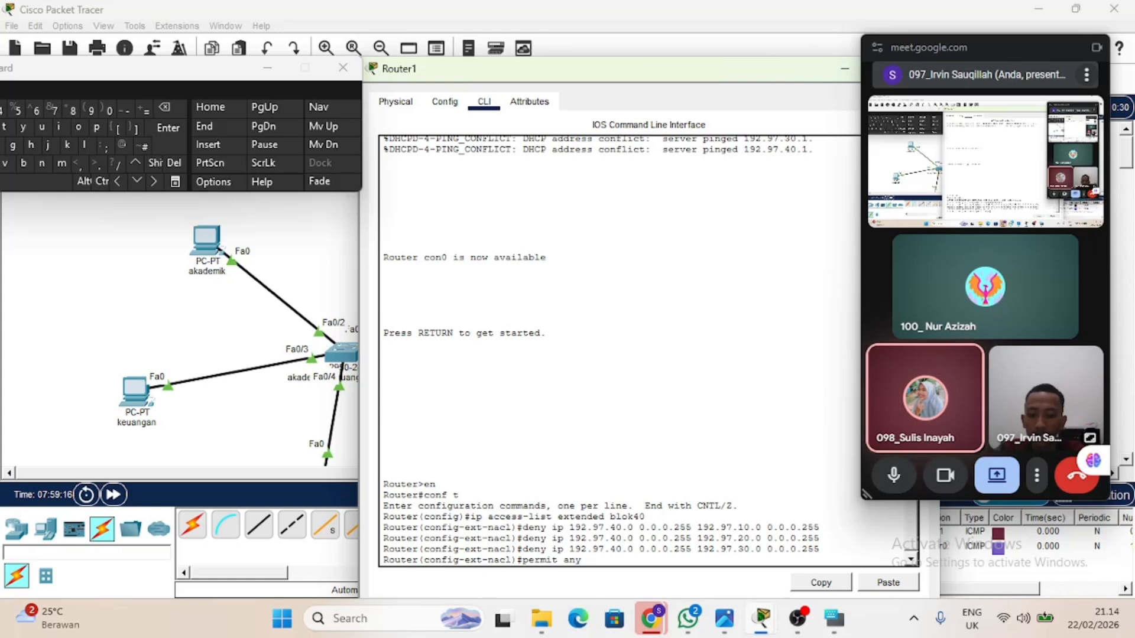
{"action": "type", "text": " any"}
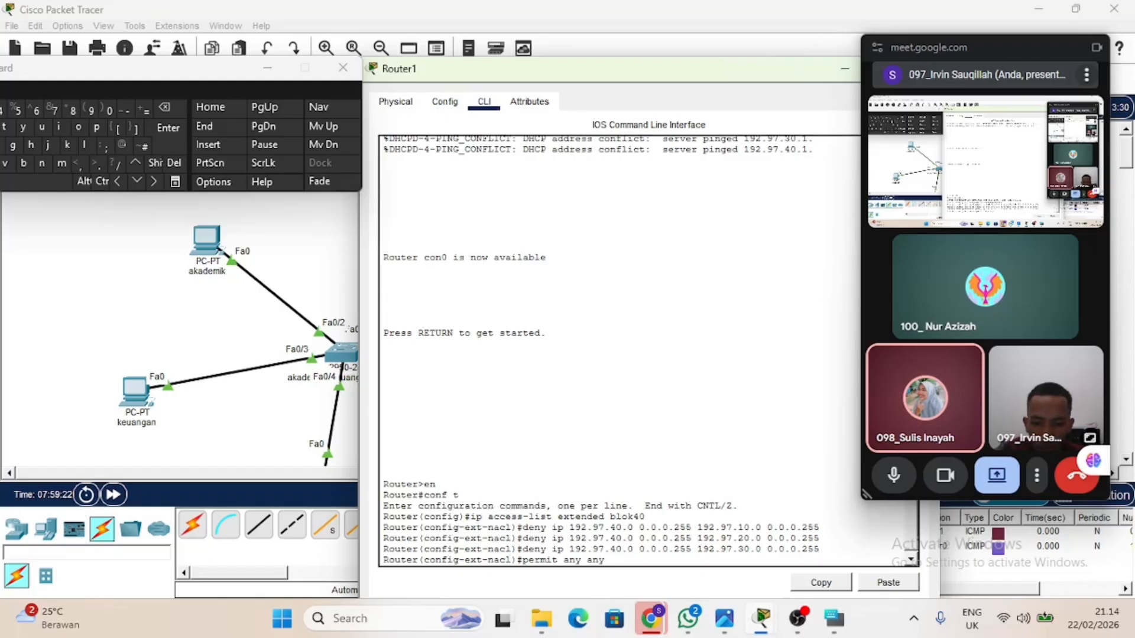
{"action": "key", "text": "Left"}
{"action": "key", "text": "Left"}
{"action": "key", "text": "Left"}
{"action": "key", "text": "Left"}
{"action": "key", "text": "Left"}
{"action": "key", "text": "Left"}
{"action": "key", "text": "Left"}
{"action": "type", "text": "ip"}
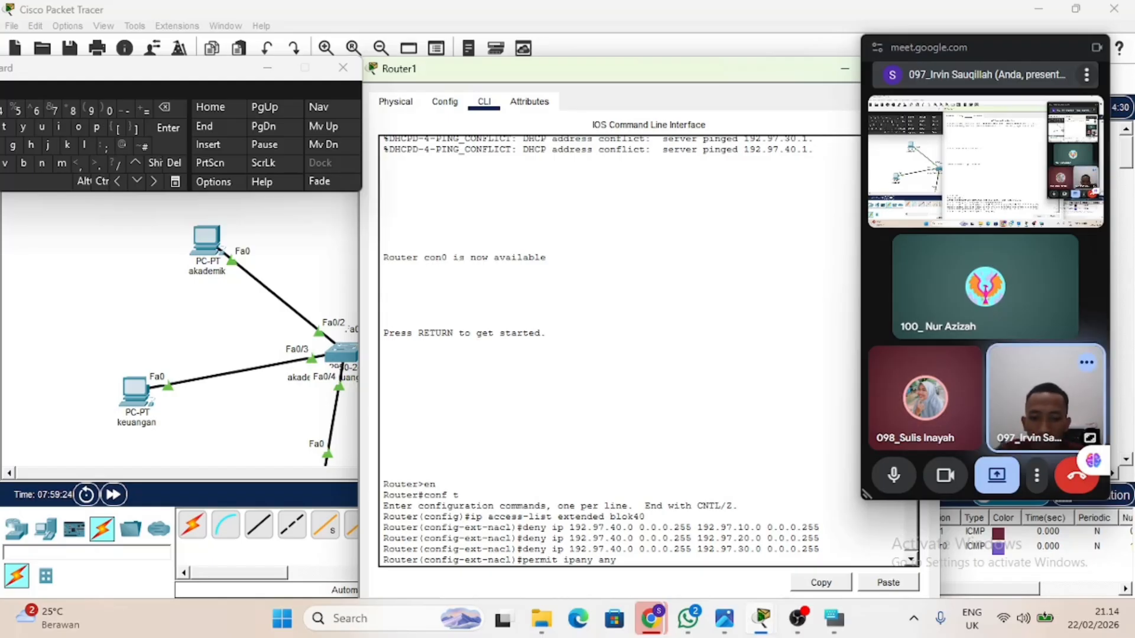
{"action": "key", "text": "Return"}
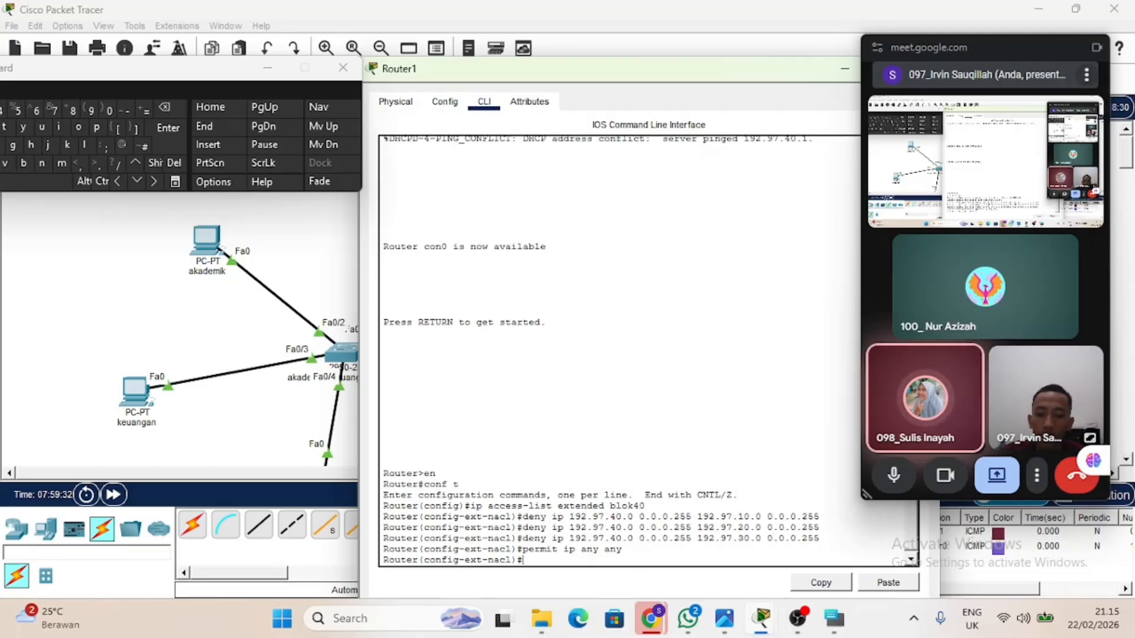
Try to open the VLAN 40 interface configuration with int vlan 40, and return to the network topology.
{"action": "type", "text": "int"}
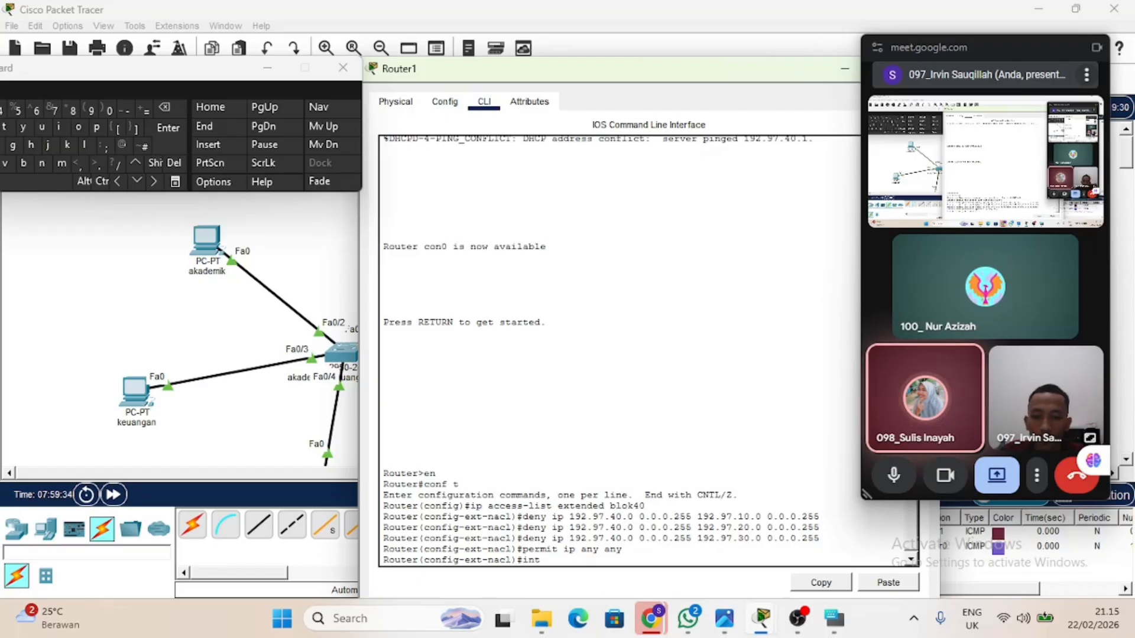
{"action": "key", "text": "BackSpace"}
{"action": "key", "text": "BackSpace"}
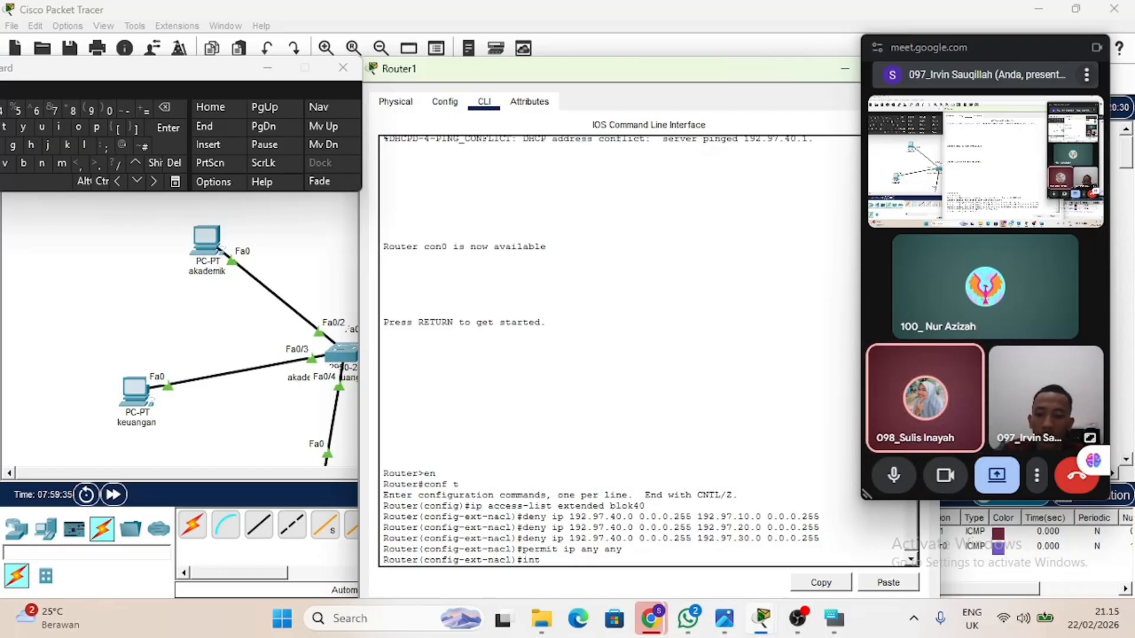
{"action": "type", "text": "int vlan 1"}
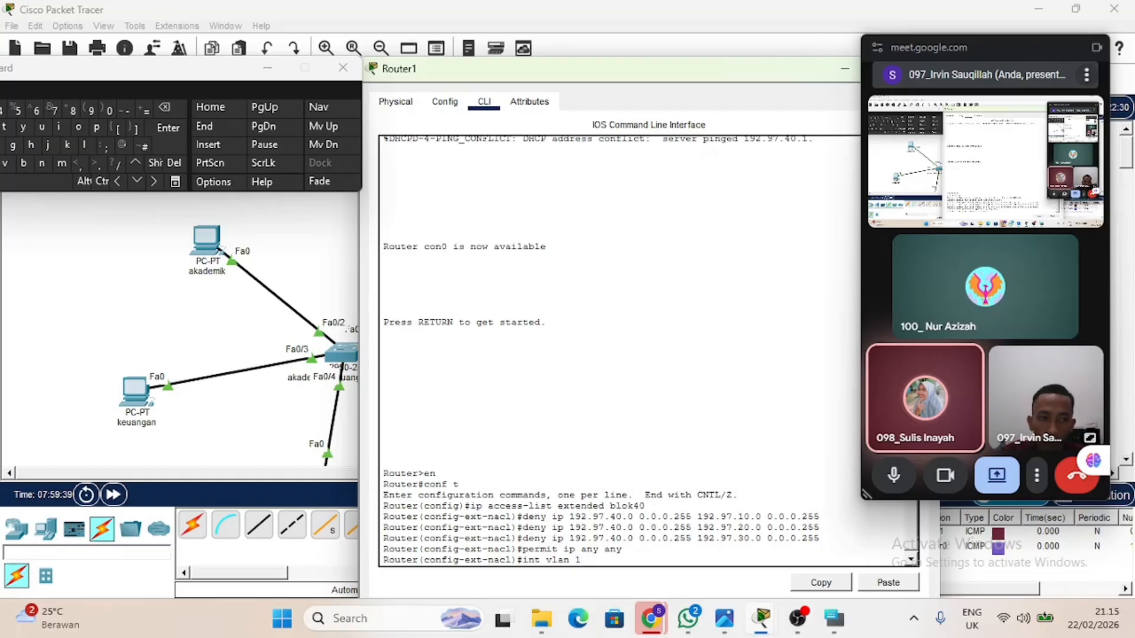
{"action": "key", "text": "BackSpace"}
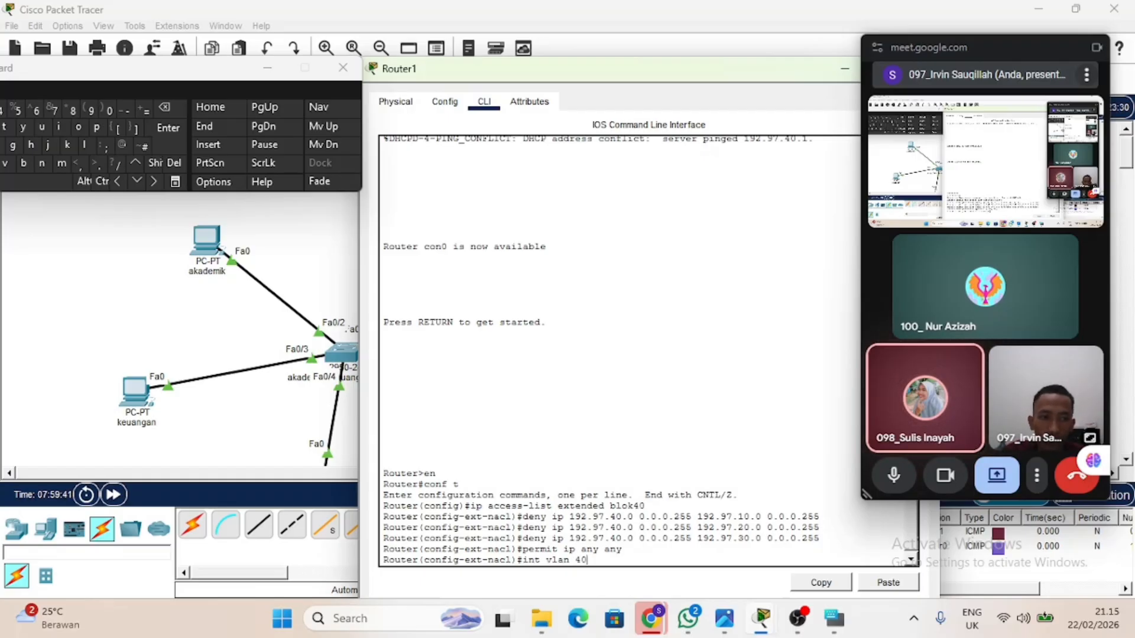
{"action": "type", "text": "40"}
{"action": "key", "text": "Return"}
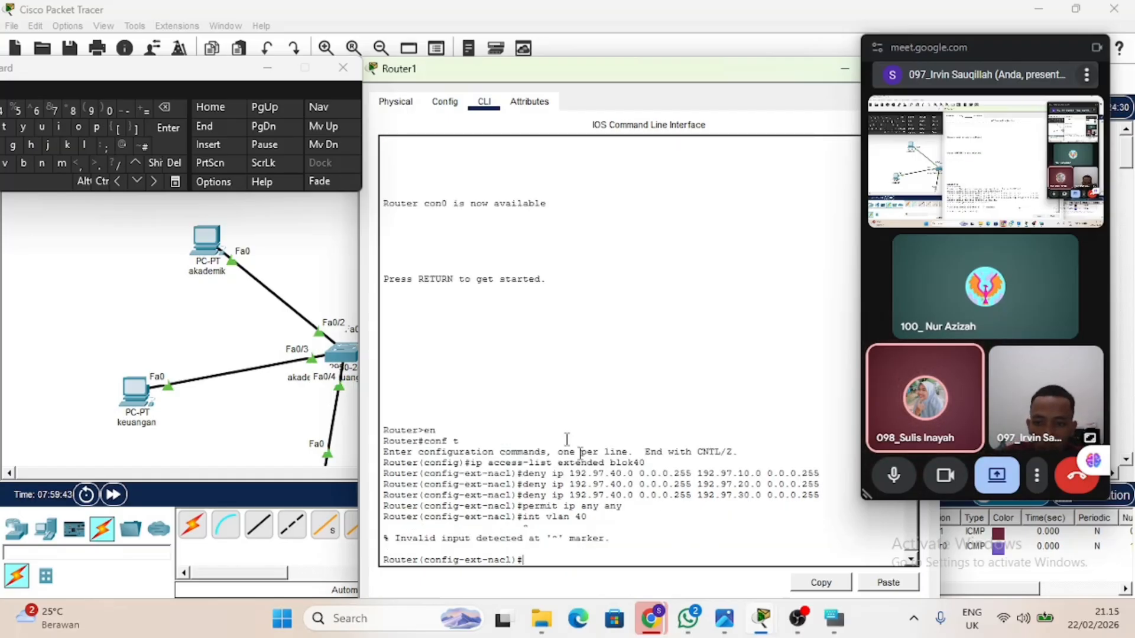
{"action": "left_click", "coordinate": [340, 243]}
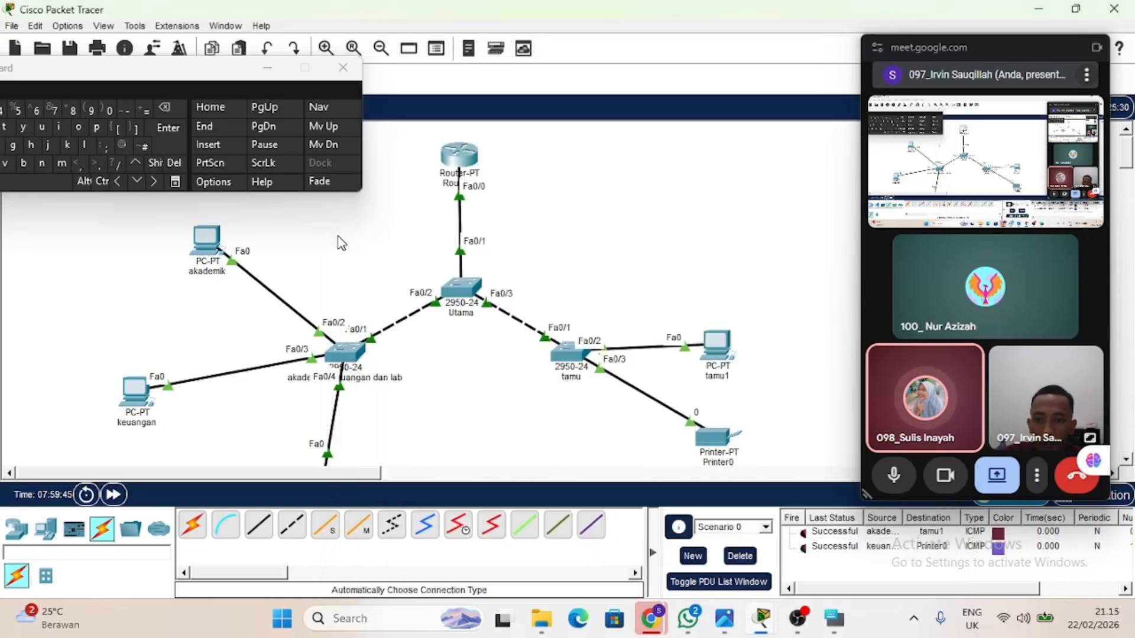
Enter the VLAN 40 interface configuration on the Utama switch with int vlan 40.
{"action": "left_click", "coordinate": [457, 292]}
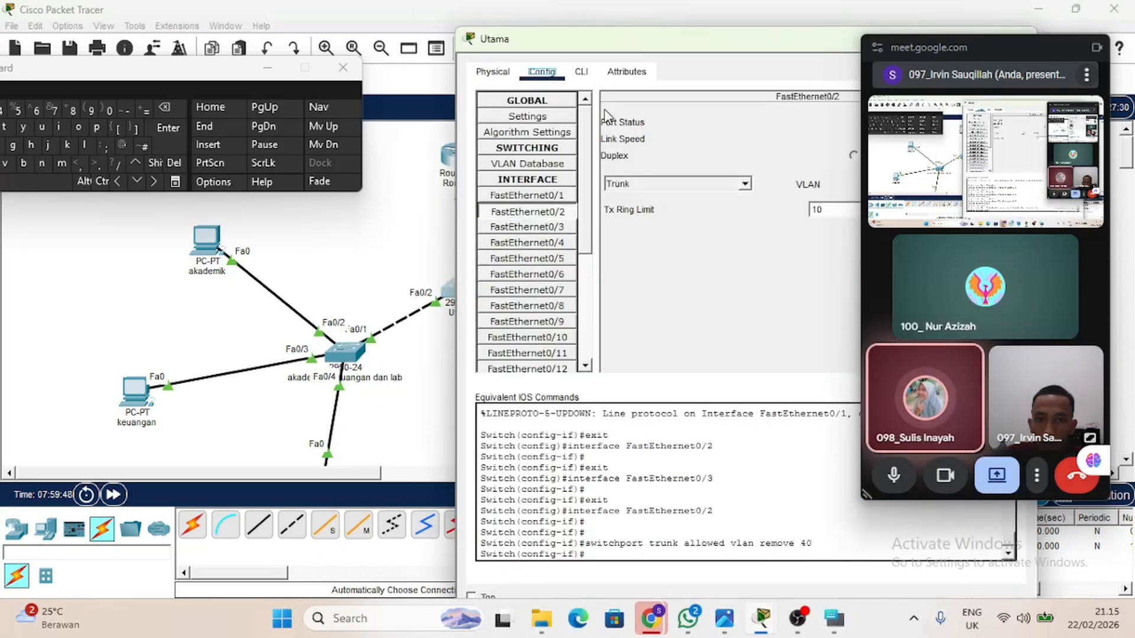
{"action": "left_click", "coordinate": [584, 70]}
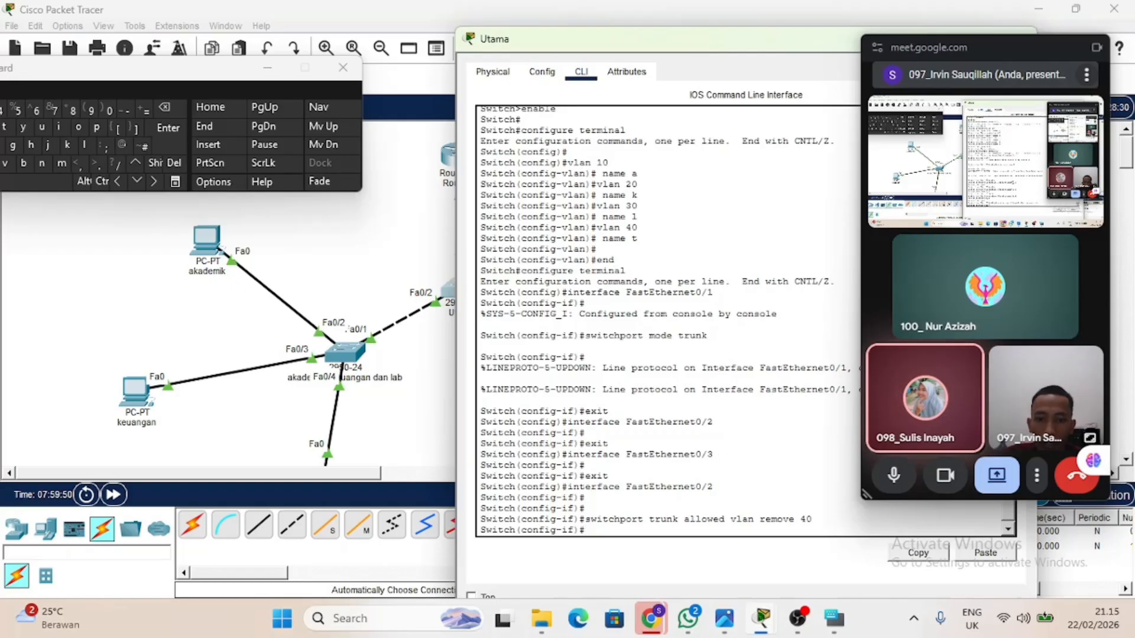
{"action": "type", "text": "int "}
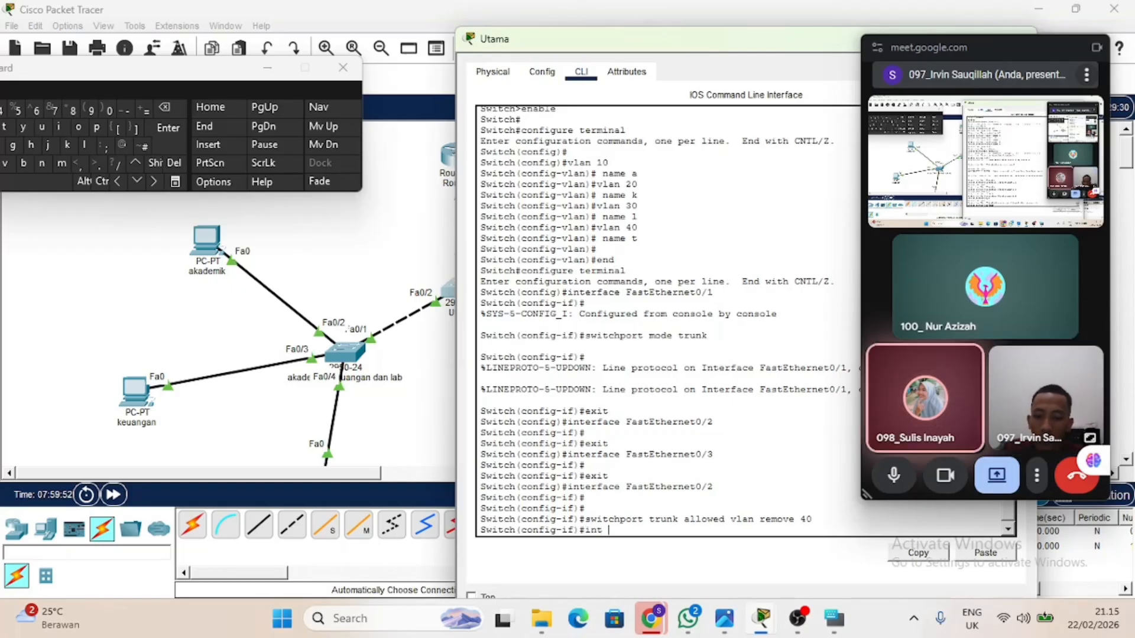
{"action": "type", "text": "vlan"}
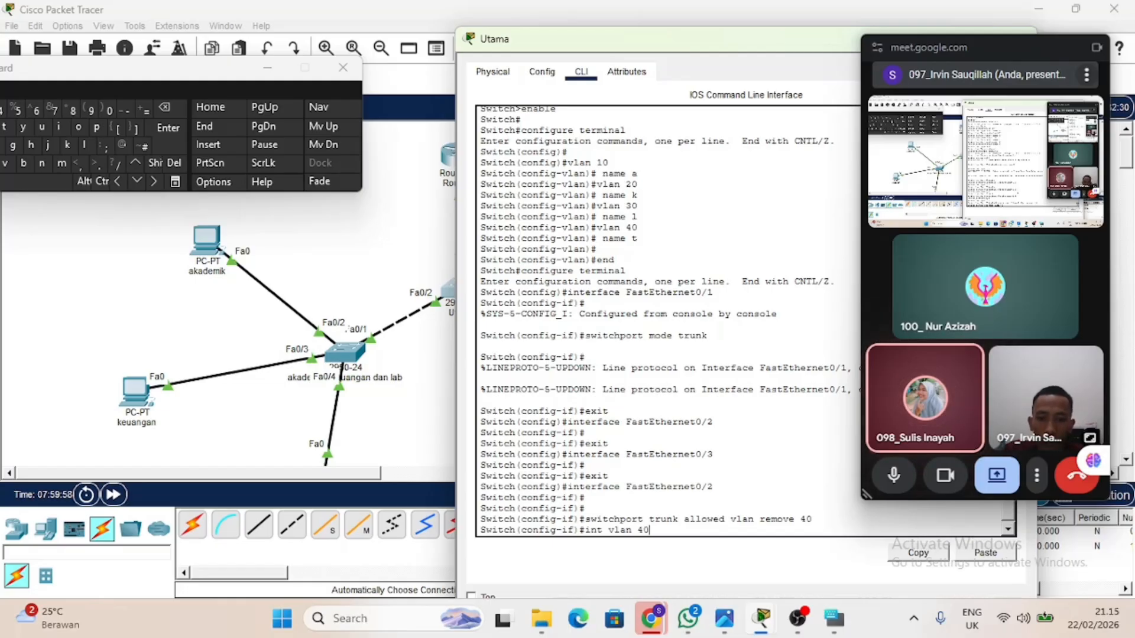
{"action": "type", "text": " 40"}
{"action": "key", "text": "Return"}
{"action": "key", "text": "Return"}
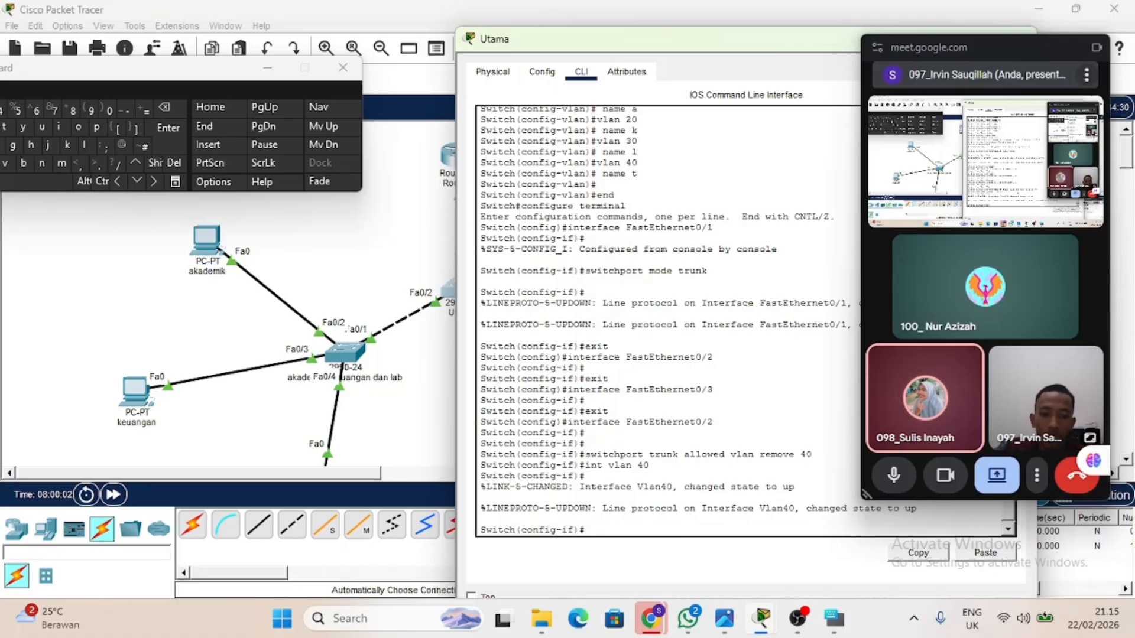
Apply an outbound access group to the switch's VLAN 40 interface with ip access-group vlan40 out.
{"action": "type", "text": "ip acce"}
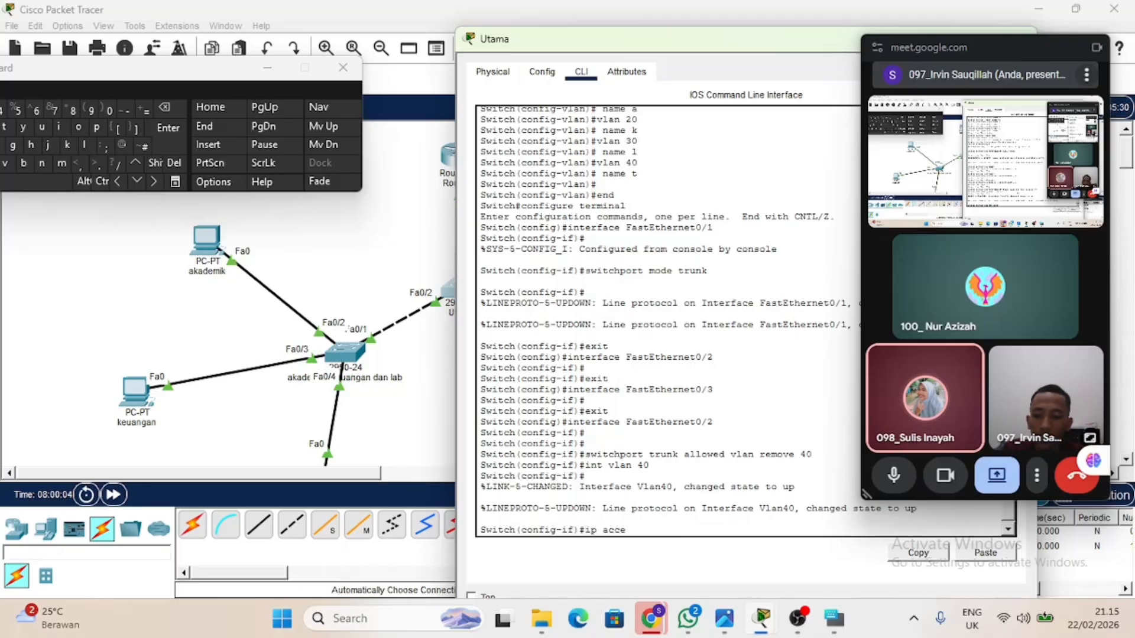
{"action": "type", "text": "ss-gr"}
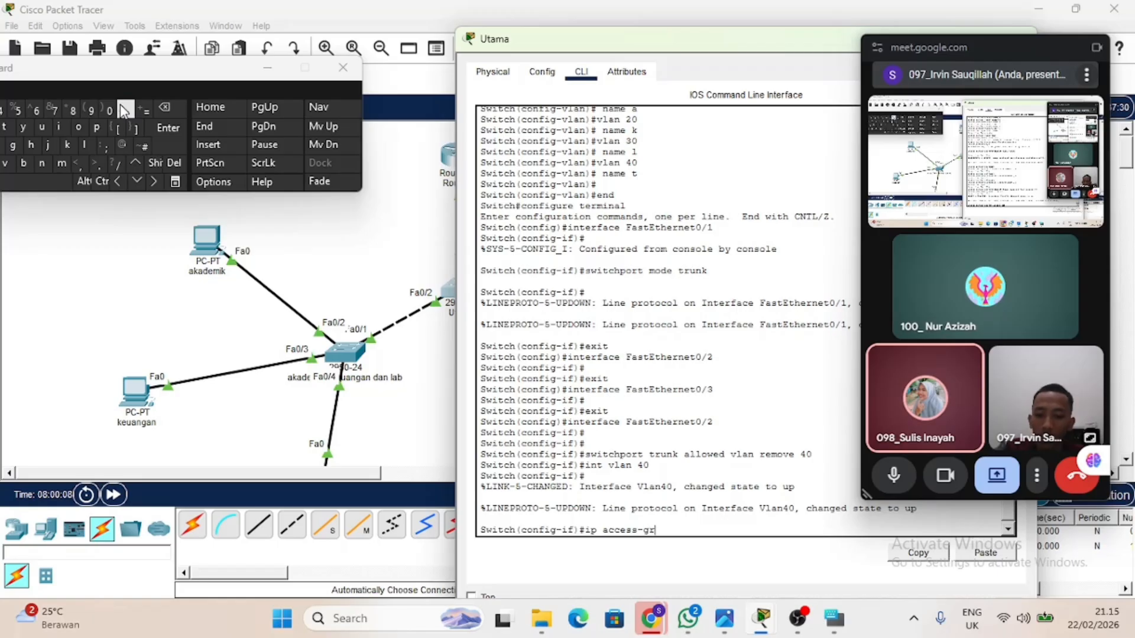
{"action": "type", "text": "oup"}
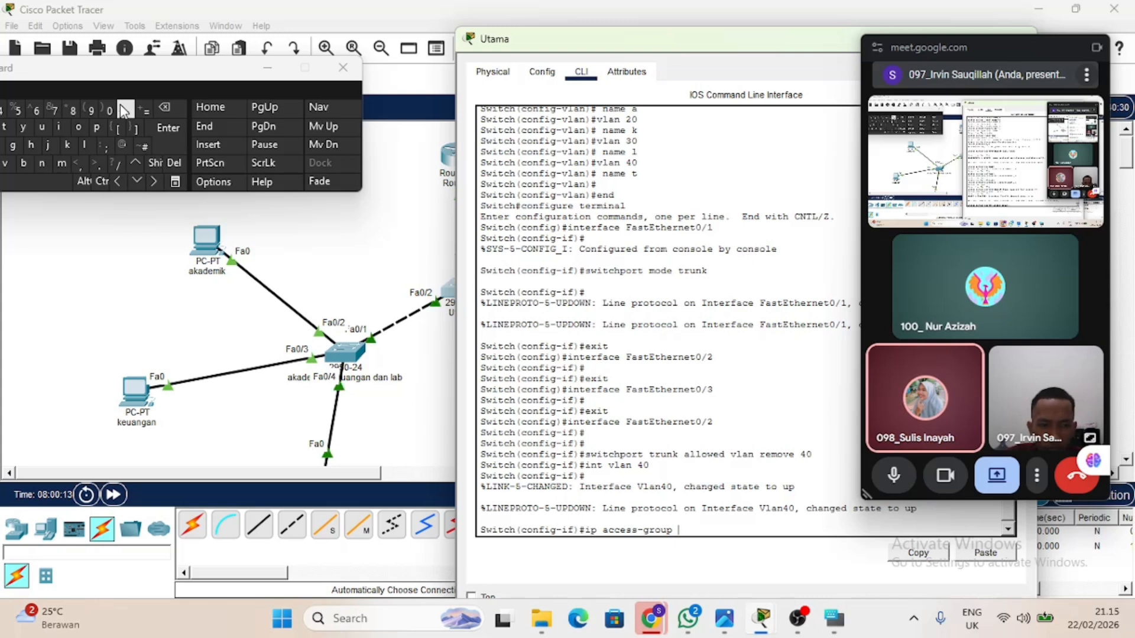
{"action": "type", "text": "vlan"}
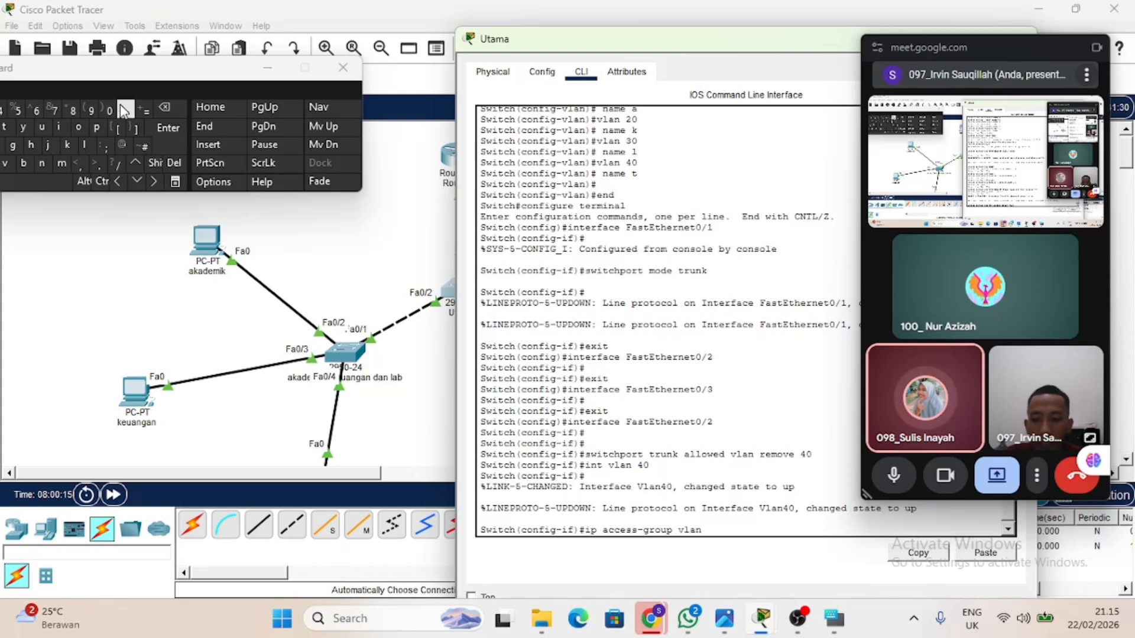
{"action": "type", "text": "40"}
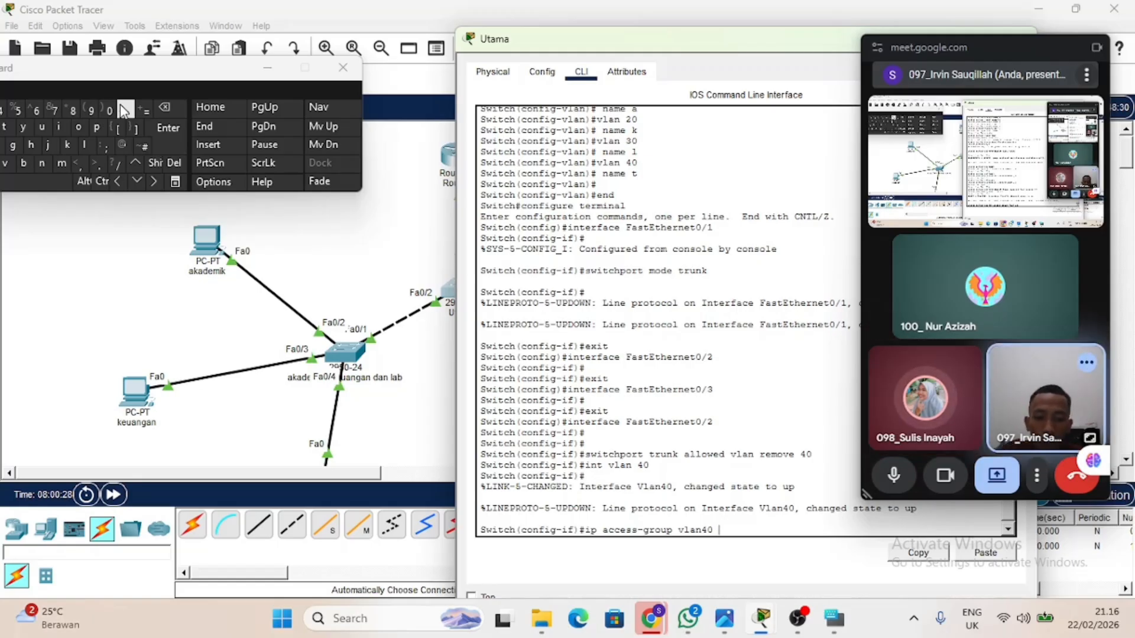
{"action": "type", "text": "out"}
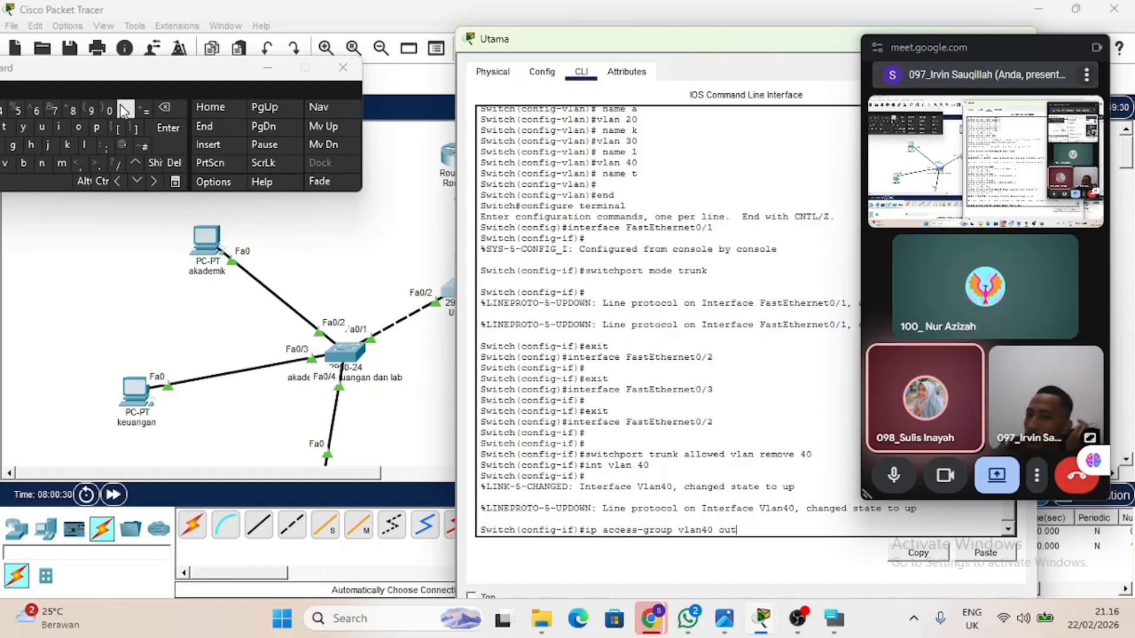
{"action": "key", "text": "Return"}
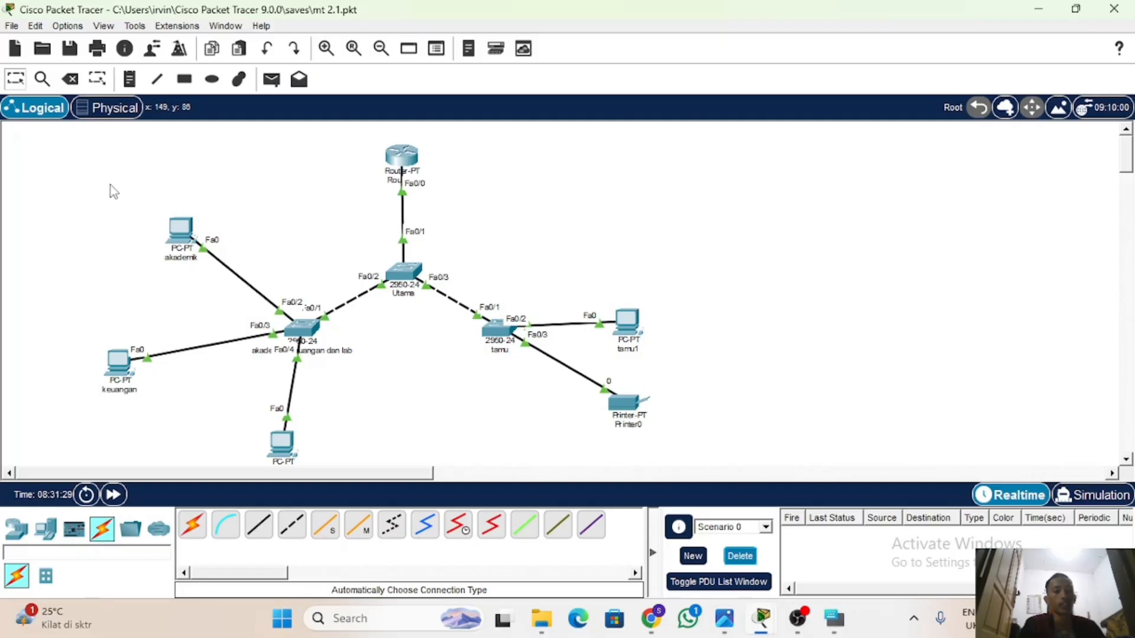
{"action": "left_click_drag", "start_coordinate": [111, 186], "coordinate": [340, 482]}
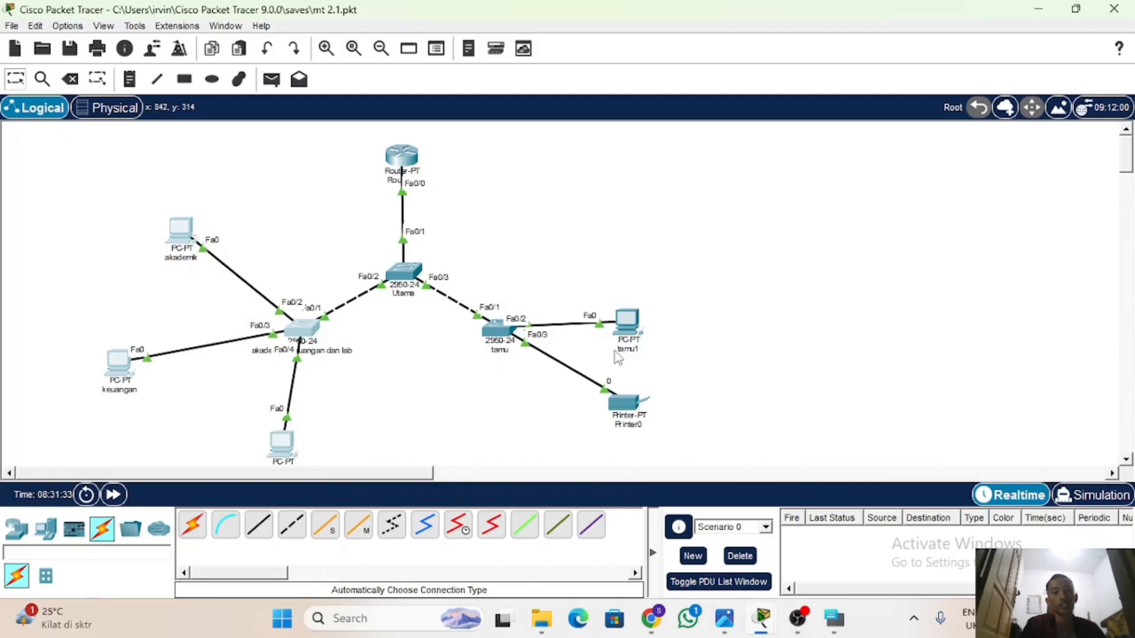
{"action": "mouse_move", "coordinate": [631, 352]}
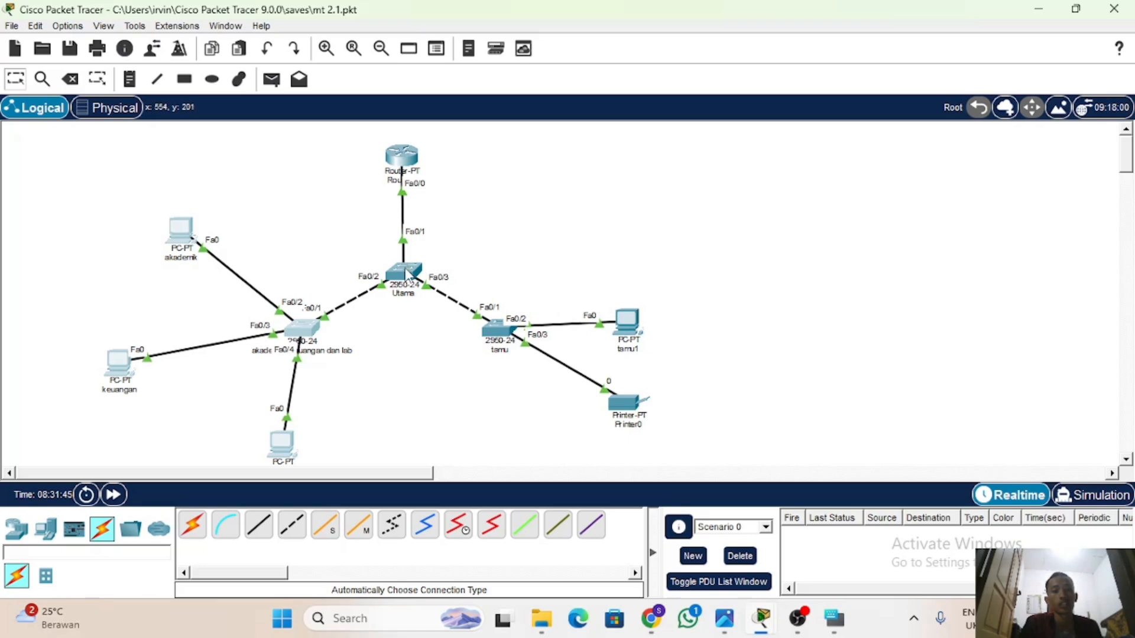
Examine which VLANs the FastEthernet0/3 trunk on the Utama switch allows.
{"action": "mouse_move", "coordinate": [406, 274]}
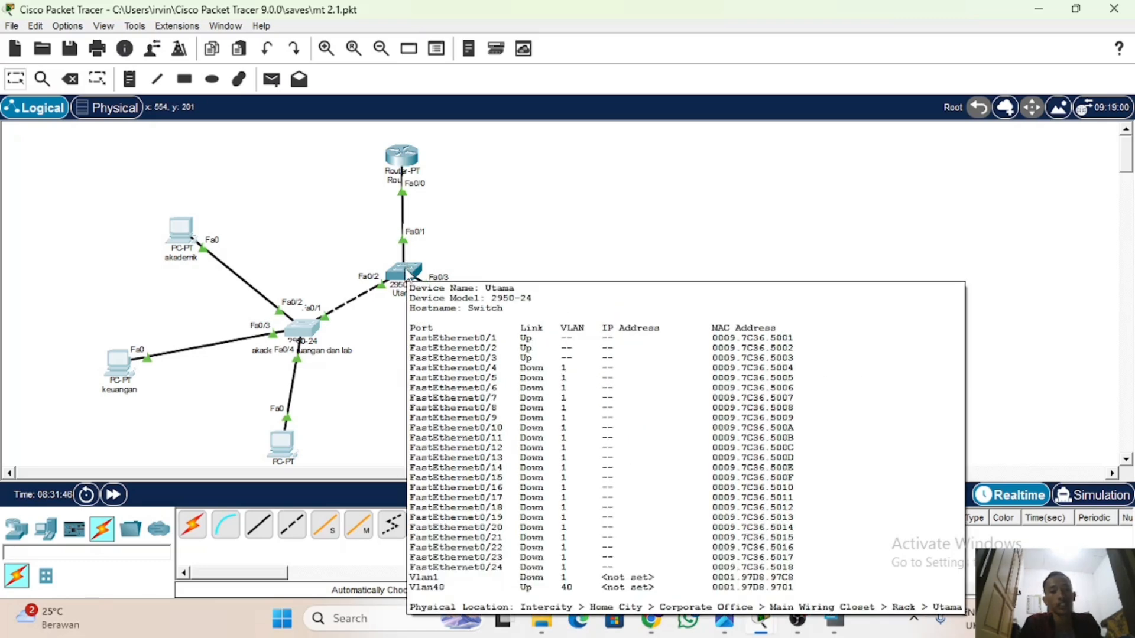
{"action": "left_click", "coordinate": [407, 274]}
{"action": "left_click", "coordinate": [365, 48]}
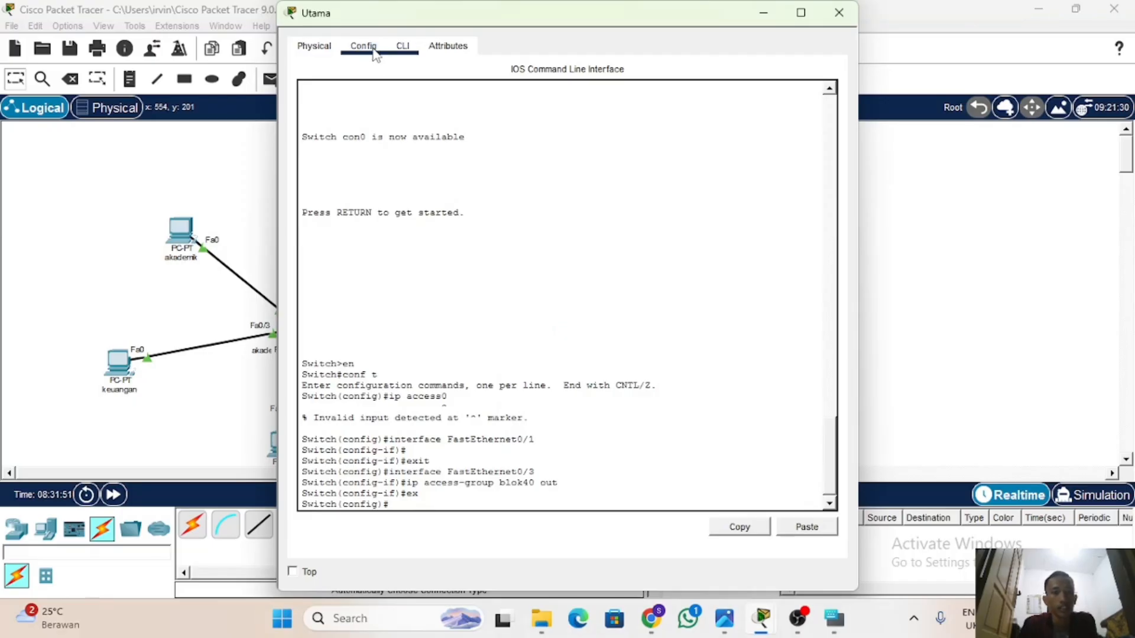
{"action": "left_click", "coordinate": [349, 201]}
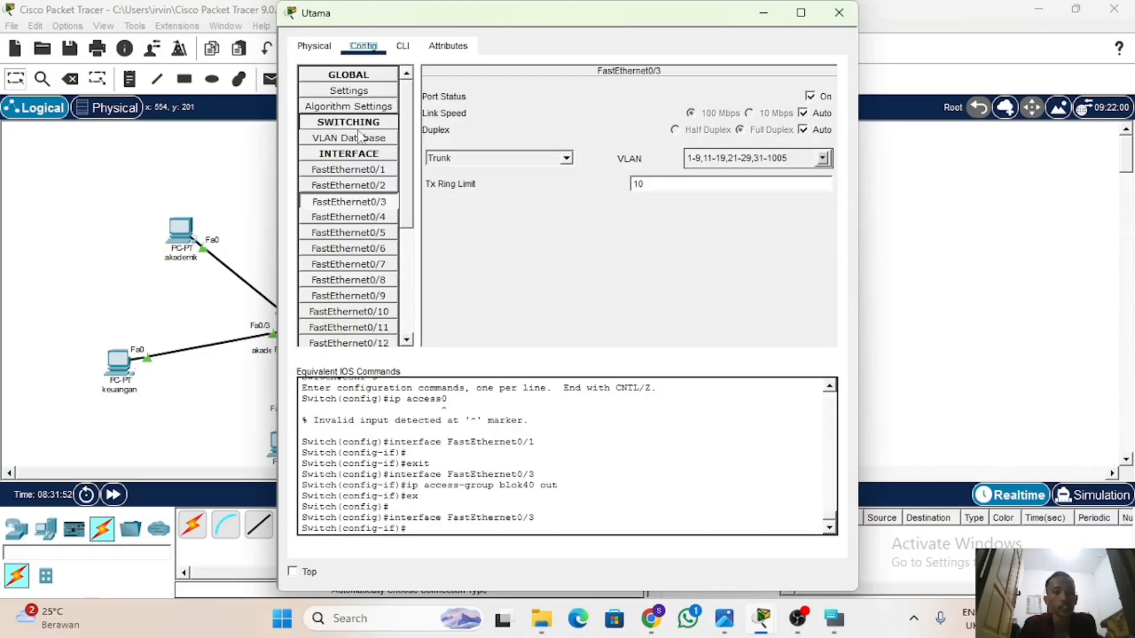
{"action": "left_click", "coordinate": [350, 202]}
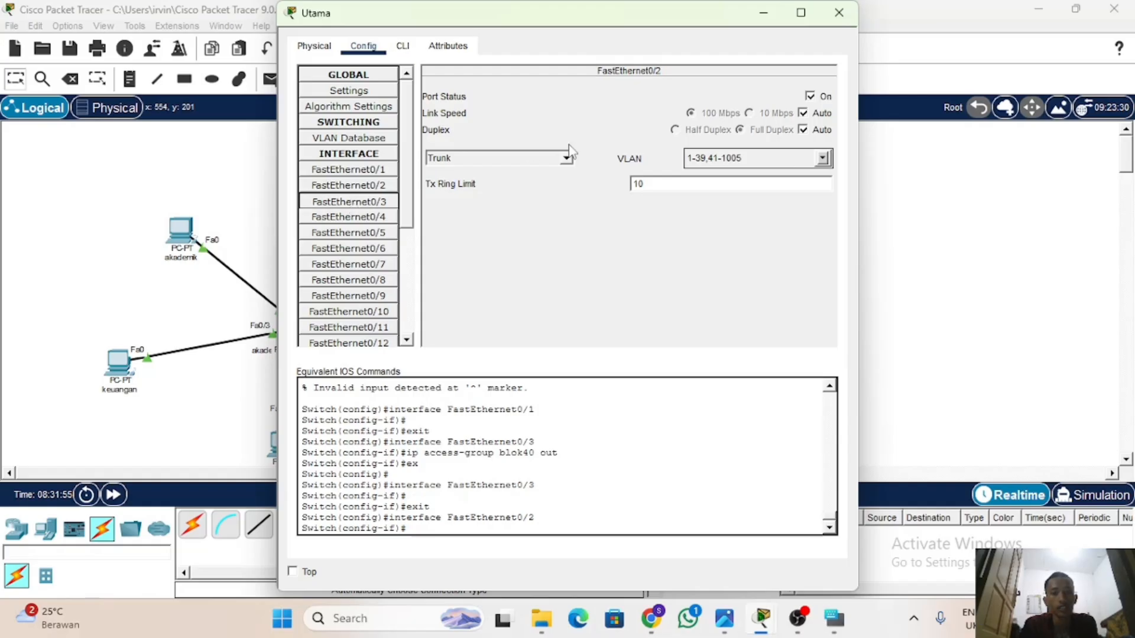
{"action": "left_click", "coordinate": [822, 159]}
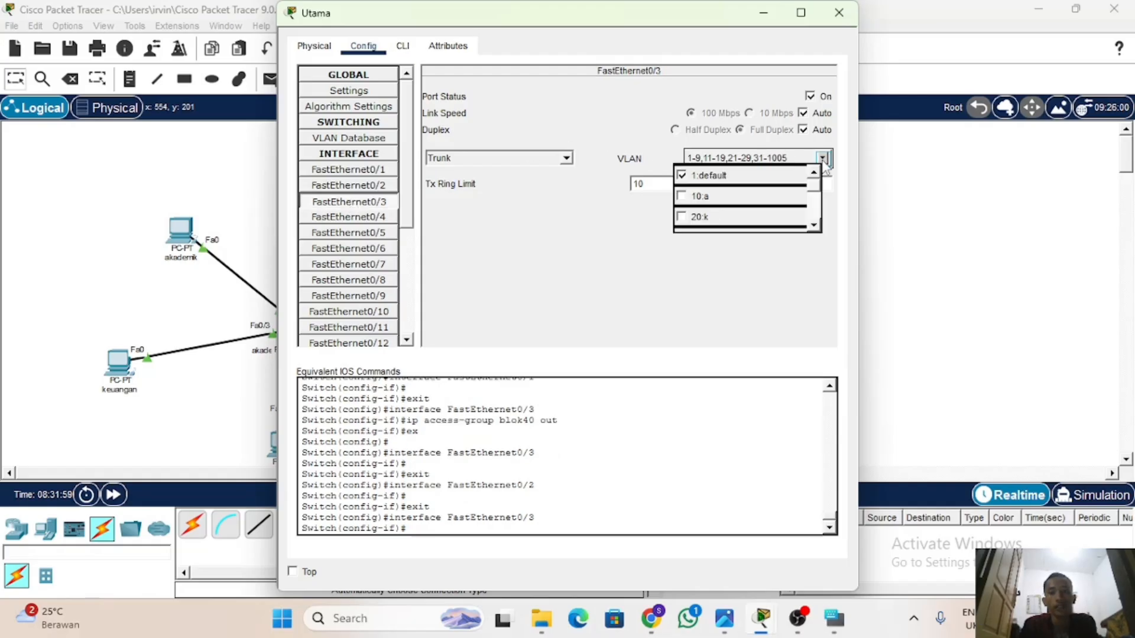
{"action": "scroll", "coordinate": [749, 198], "scroll_direction": "down", "scroll_amount": 2}
{"action": "scroll", "coordinate": [745, 195], "scroll_direction": "up", "scroll_amount": 1}
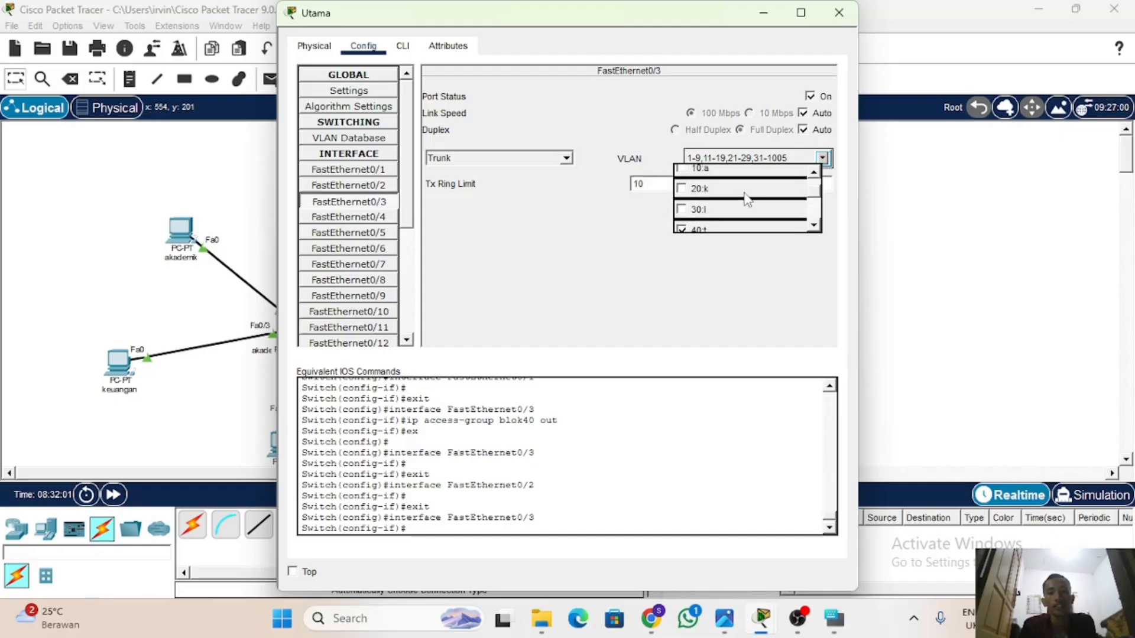
{"action": "scroll", "coordinate": [744, 194], "scroll_direction": "down", "scroll_amount": 1}
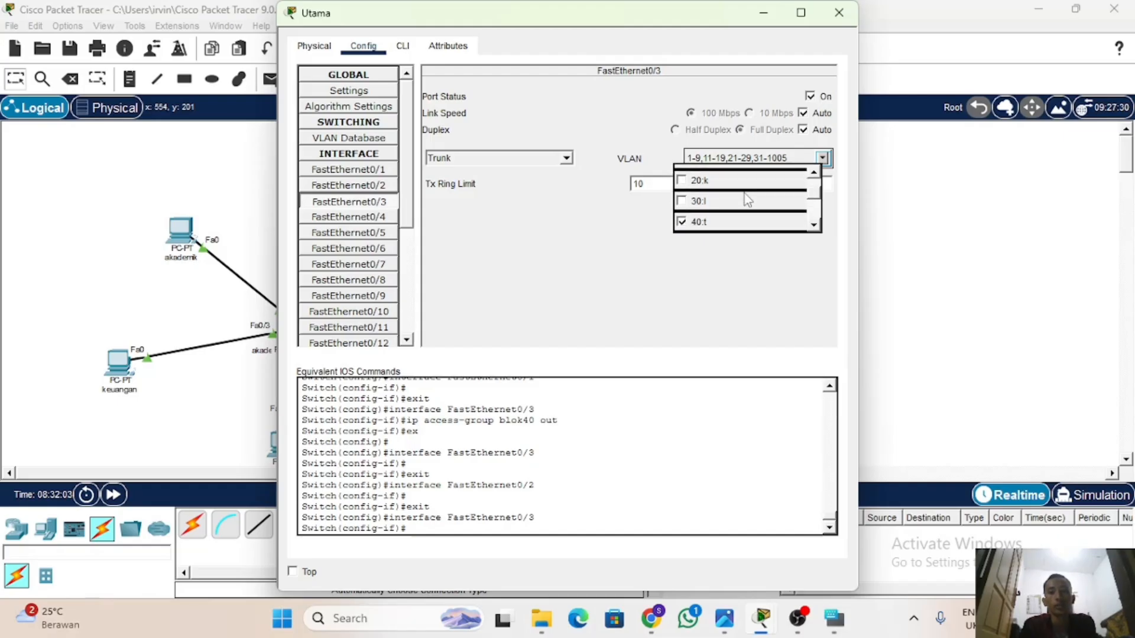
{"action": "left_click", "coordinate": [728, 314]}
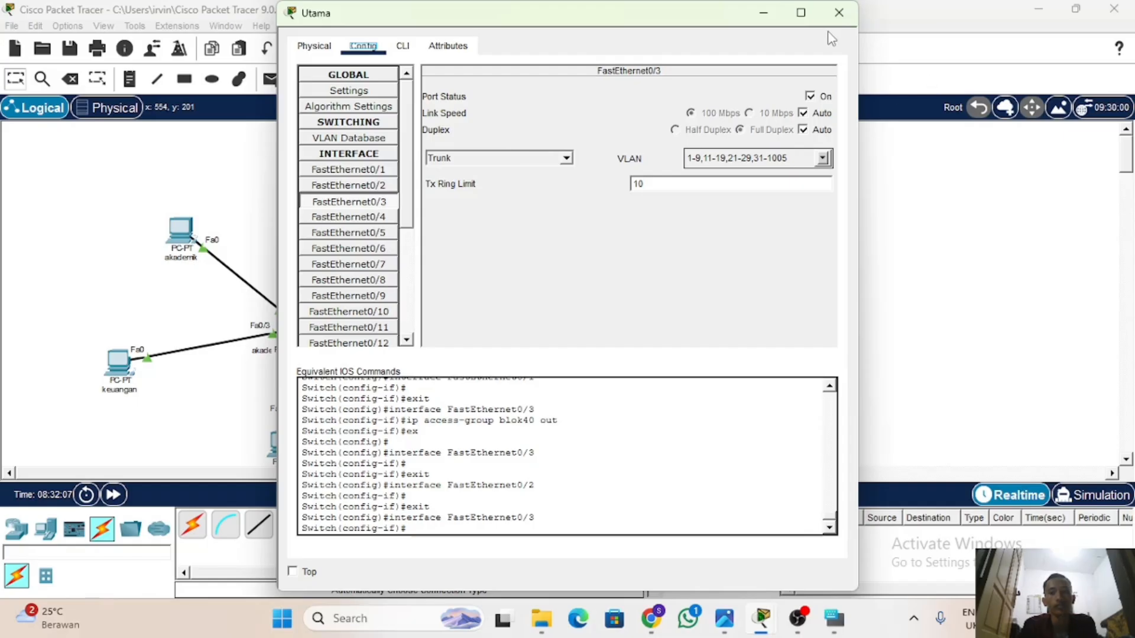
{"action": "left_click", "coordinate": [837, 13]}
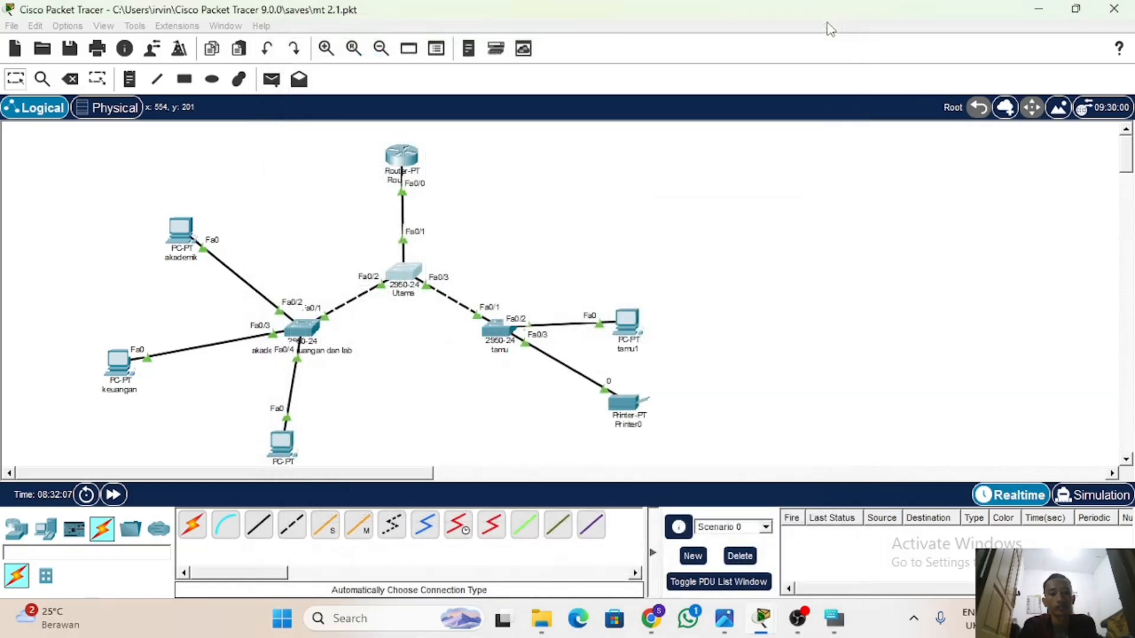
Remove VLANs 10, 20 and 30 from the allowed VLANs of the FastEthernet0/1 trunk on the tamu switch.
{"action": "left_click", "coordinate": [491, 328]}
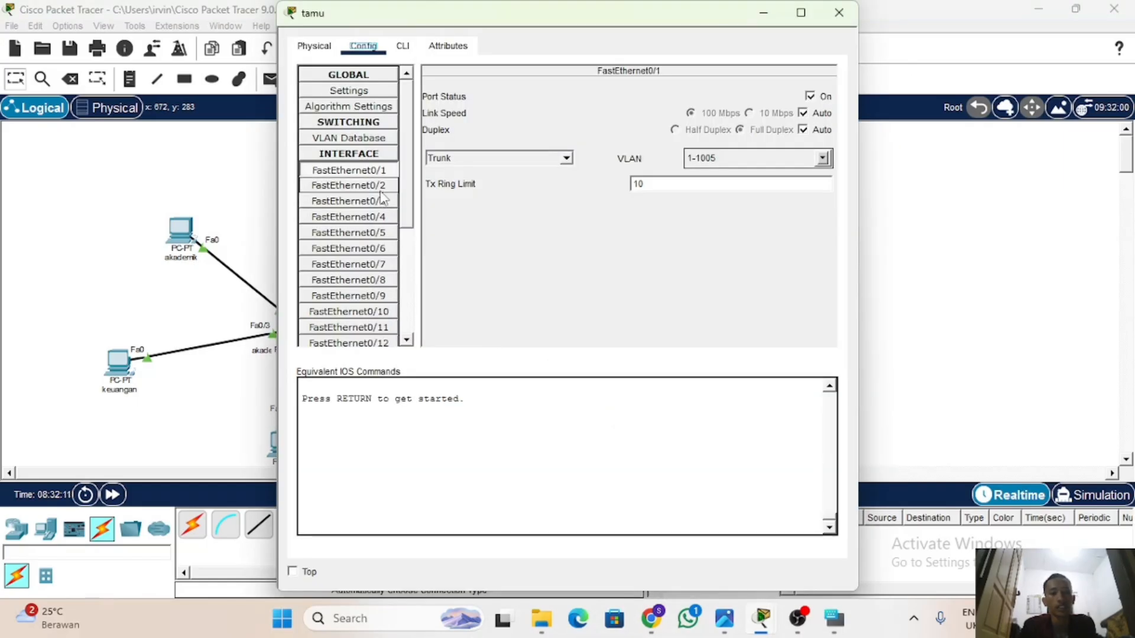
{"action": "left_click", "coordinate": [822, 157]}
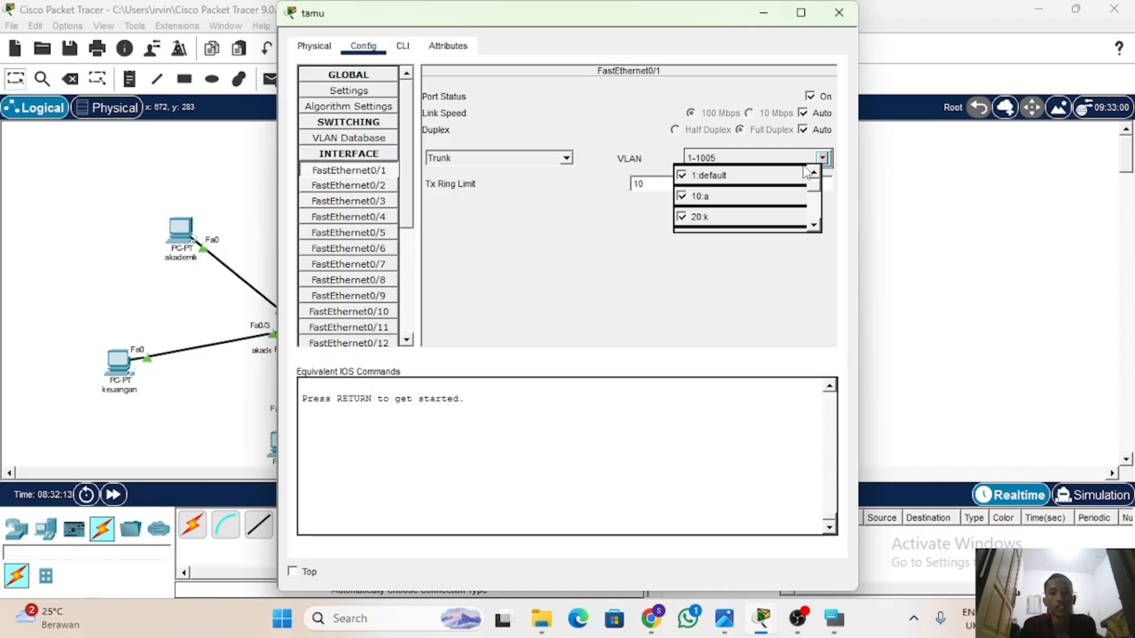
{"action": "left_click", "coordinate": [681, 196]}
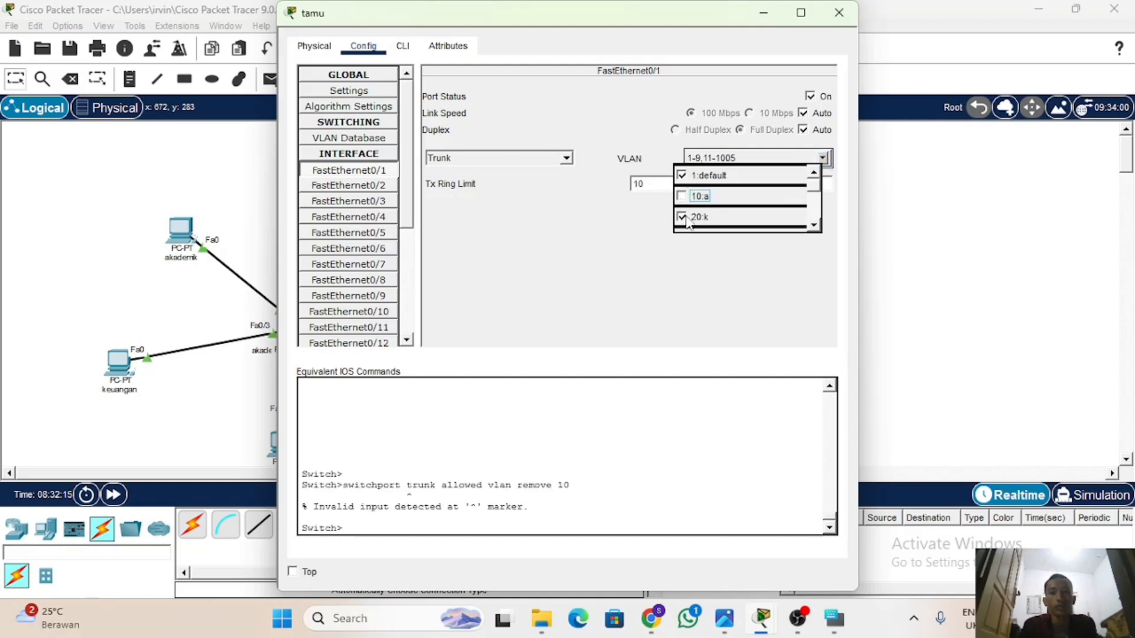
{"action": "left_click", "coordinate": [681, 217]}
{"action": "scroll", "coordinate": [686, 222], "scroll_direction": "down", "scroll_amount": 2}
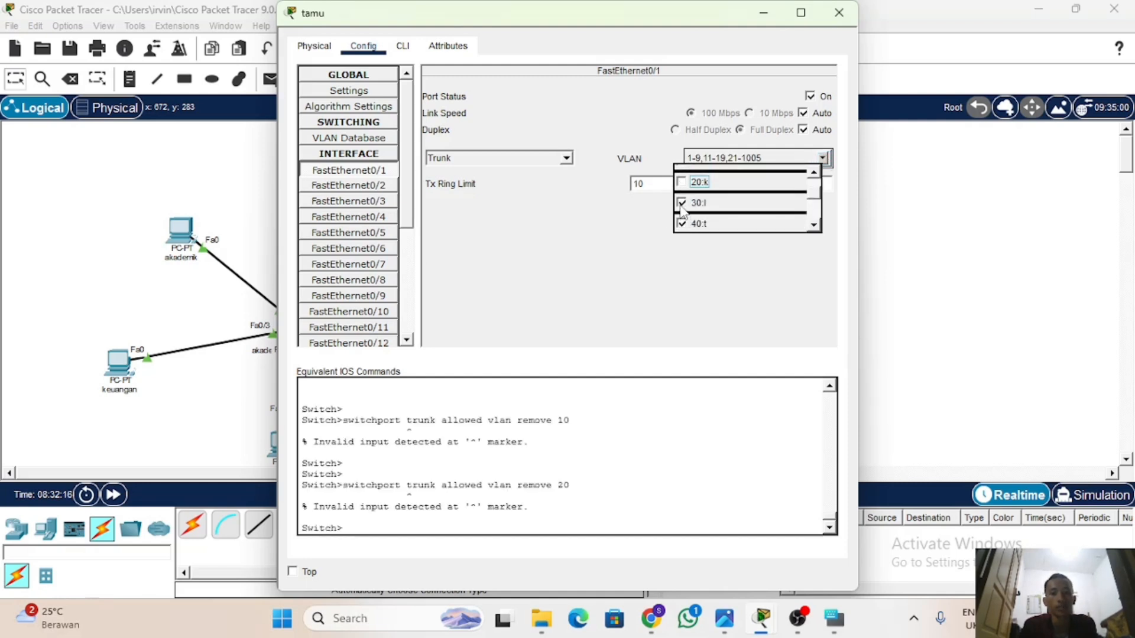
{"action": "left_click", "coordinate": [681, 203]}
{"action": "left_click", "coordinate": [618, 252]}
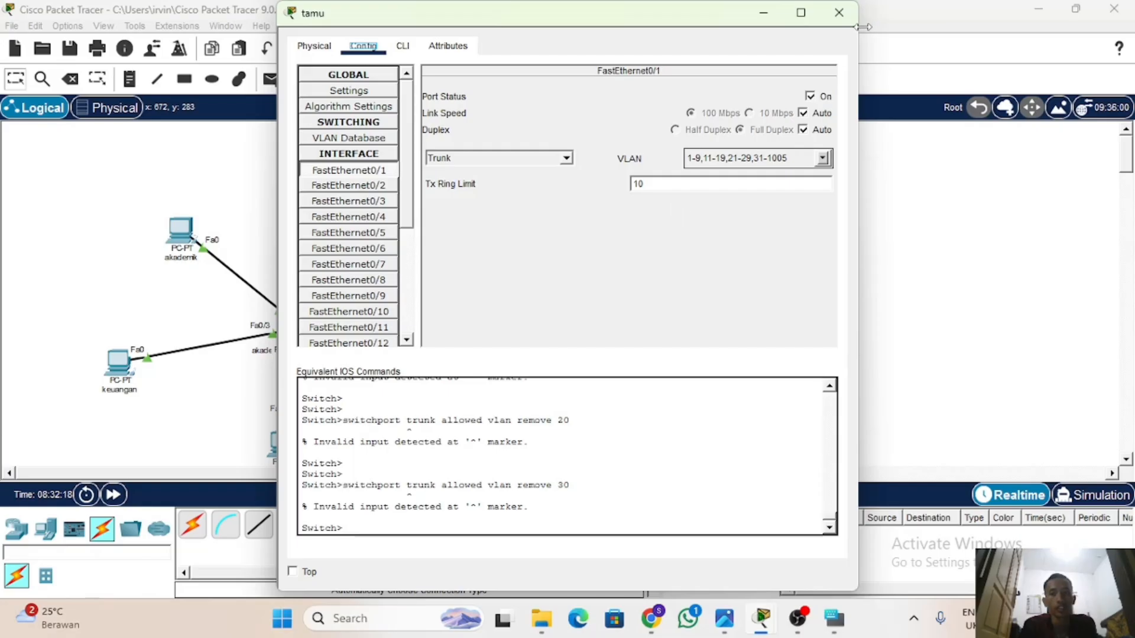
{"action": "left_click", "coordinate": [838, 13]}
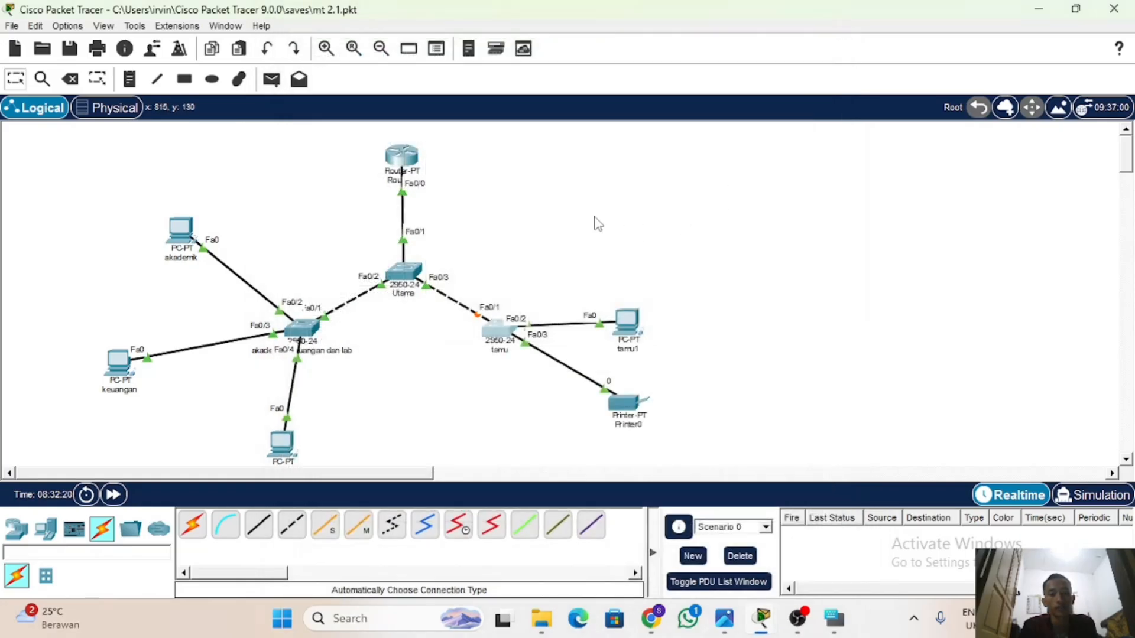
Fast-forward the network time and send a simple PDU from the akademik PC to the tamu1 PC.
{"action": "left_click", "coordinate": [114, 496]}
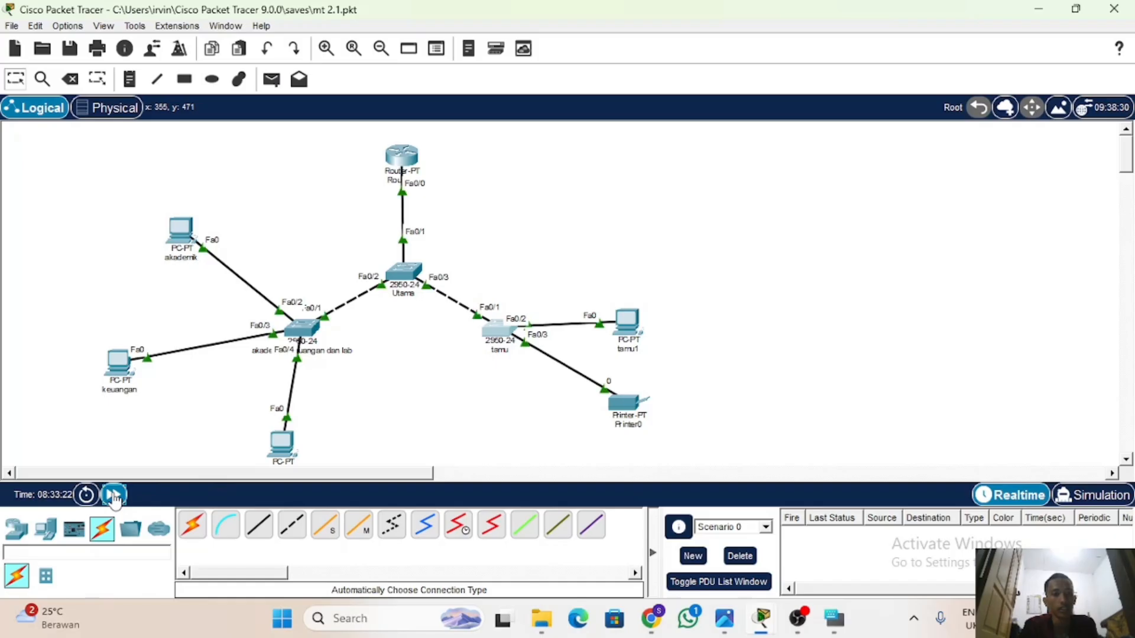
{"action": "left_click", "coordinate": [114, 494]}
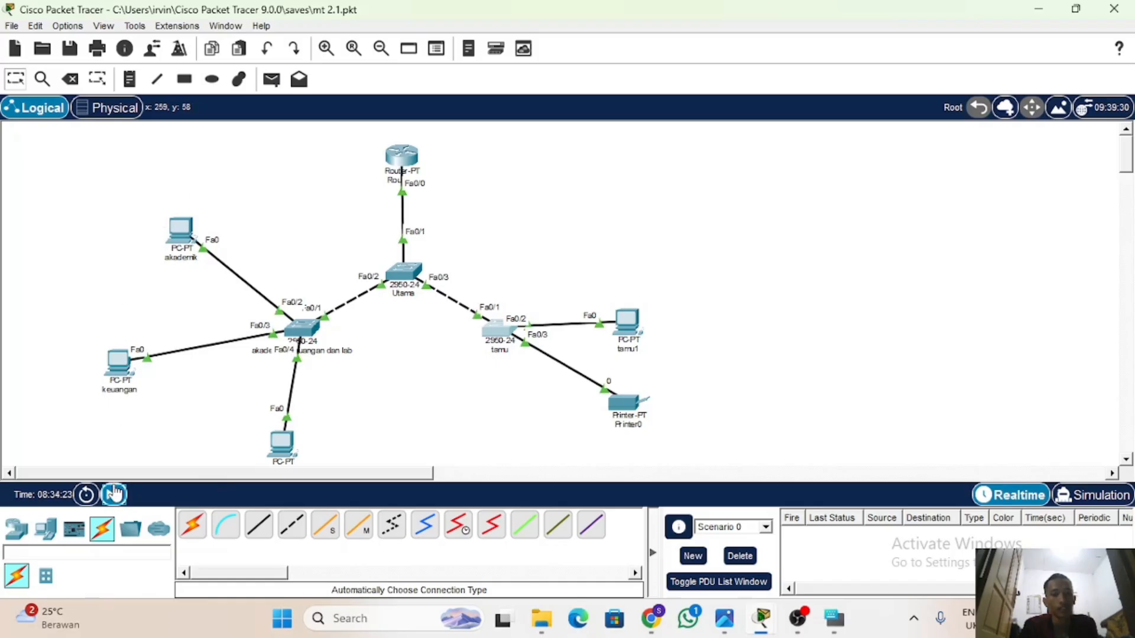
{"action": "left_click", "coordinate": [272, 81]}
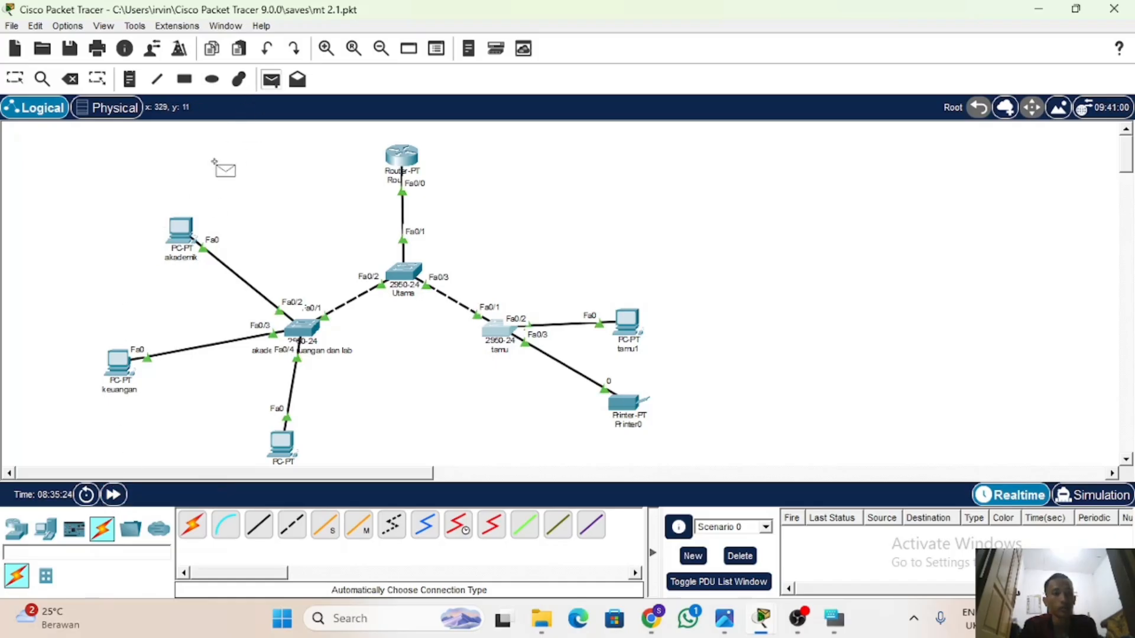
{"action": "left_click", "coordinate": [188, 234]}
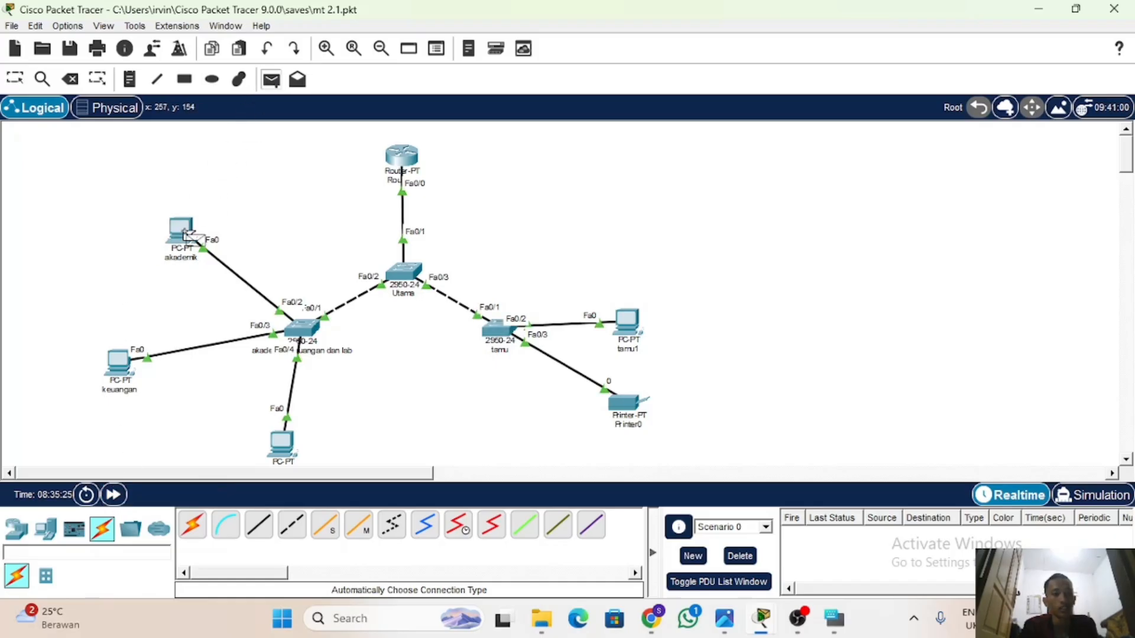
{"action": "left_click", "coordinate": [622, 312]}
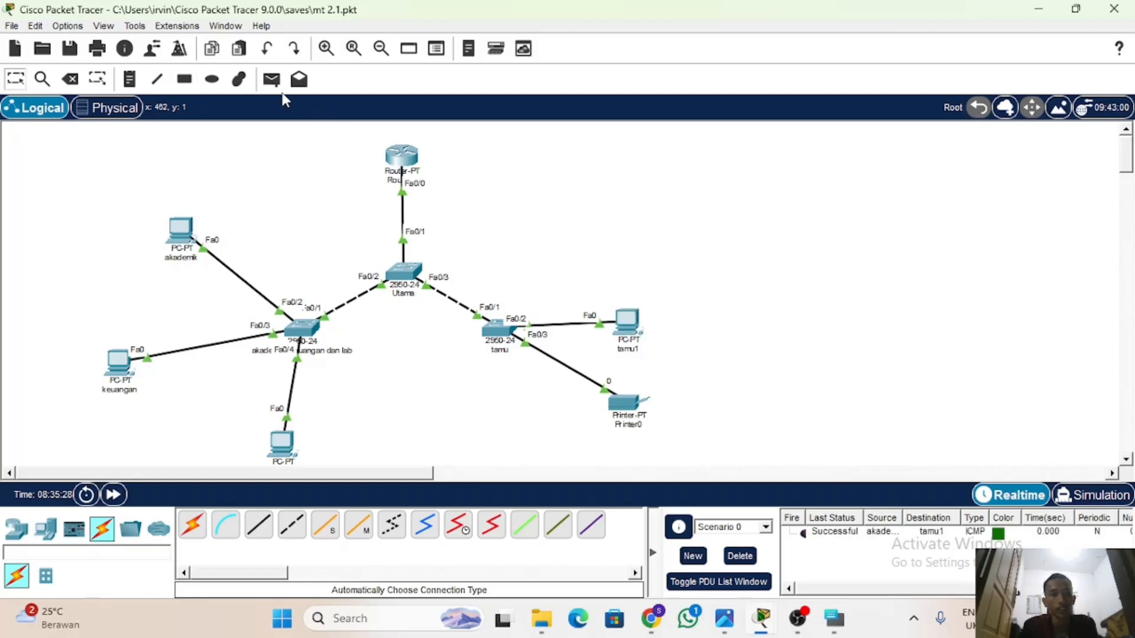
Send a simple PDU from the tamu1 PC to the akademik PC and delete the scenario's PDU entries.
{"action": "left_click", "coordinate": [272, 79]}
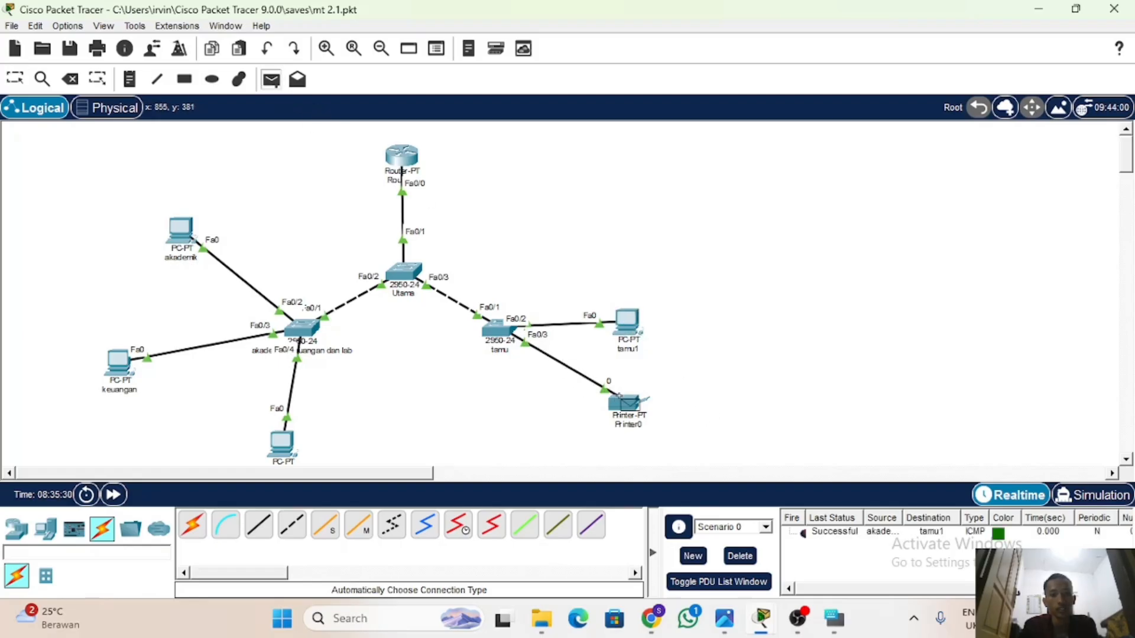
{"action": "left_click", "coordinate": [621, 328]}
{"action": "left_click", "coordinate": [185, 240]}
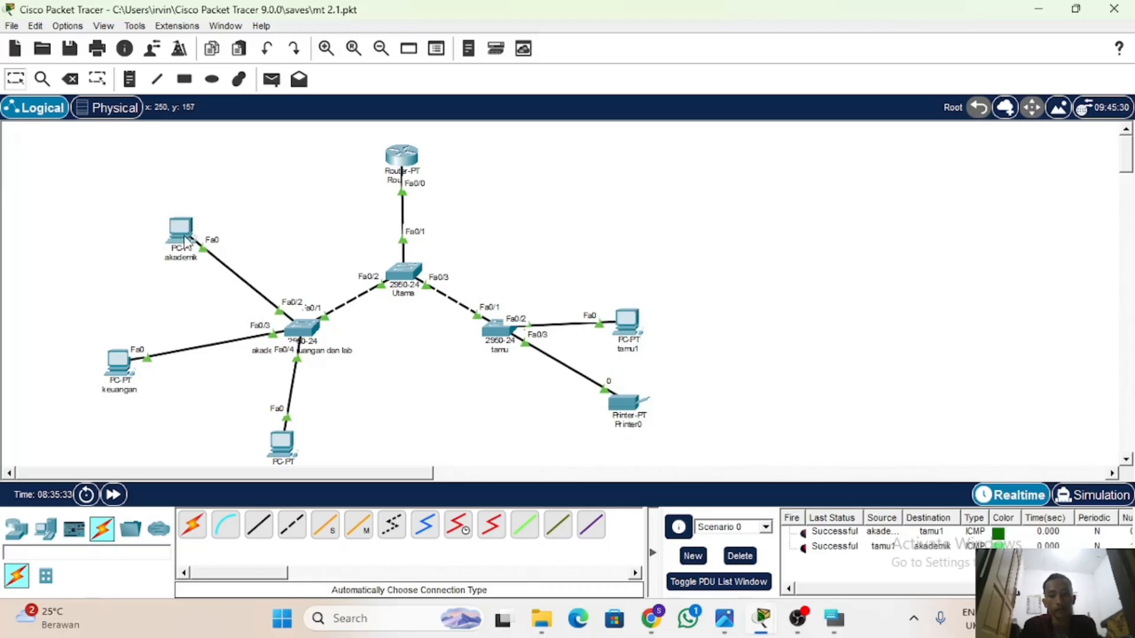
{"action": "left_click", "coordinate": [740, 558]}
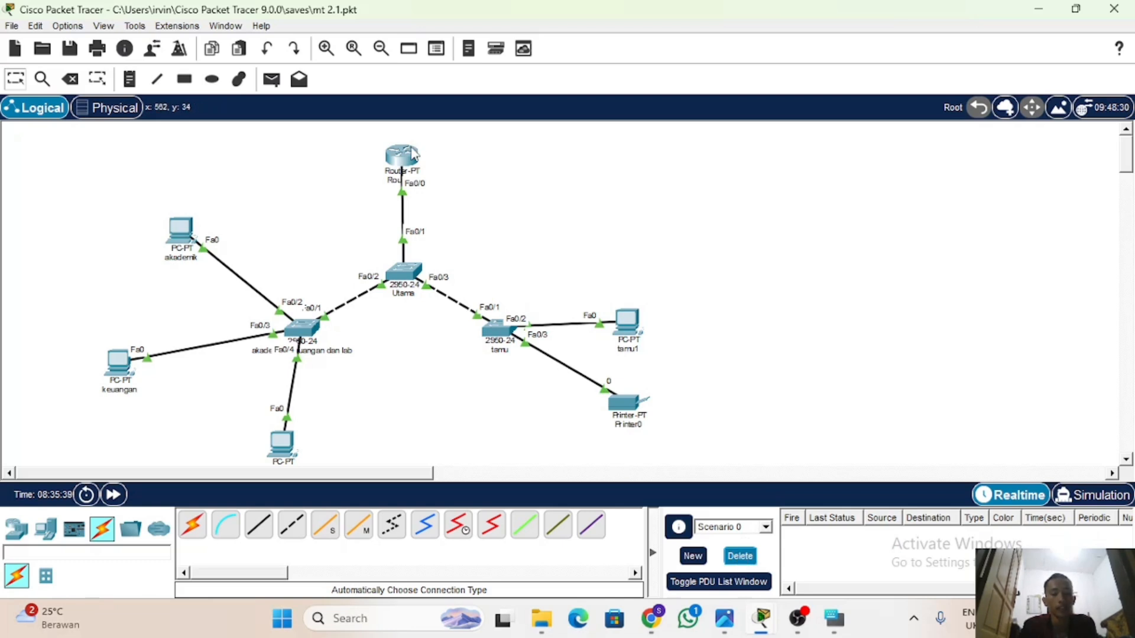
Remove VLAN 40 from the allowed VLANs of the FastEthernet0/1 trunk on the Utama switch.
{"action": "mouse_move", "coordinate": [412, 269]}
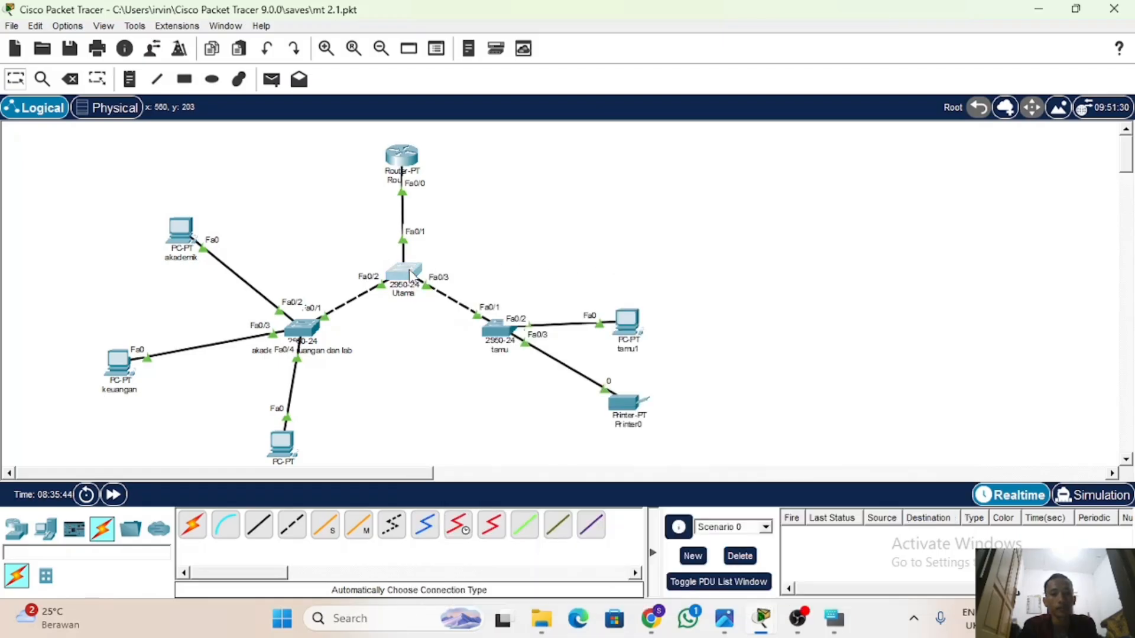
{"action": "left_click", "coordinate": [410, 272]}
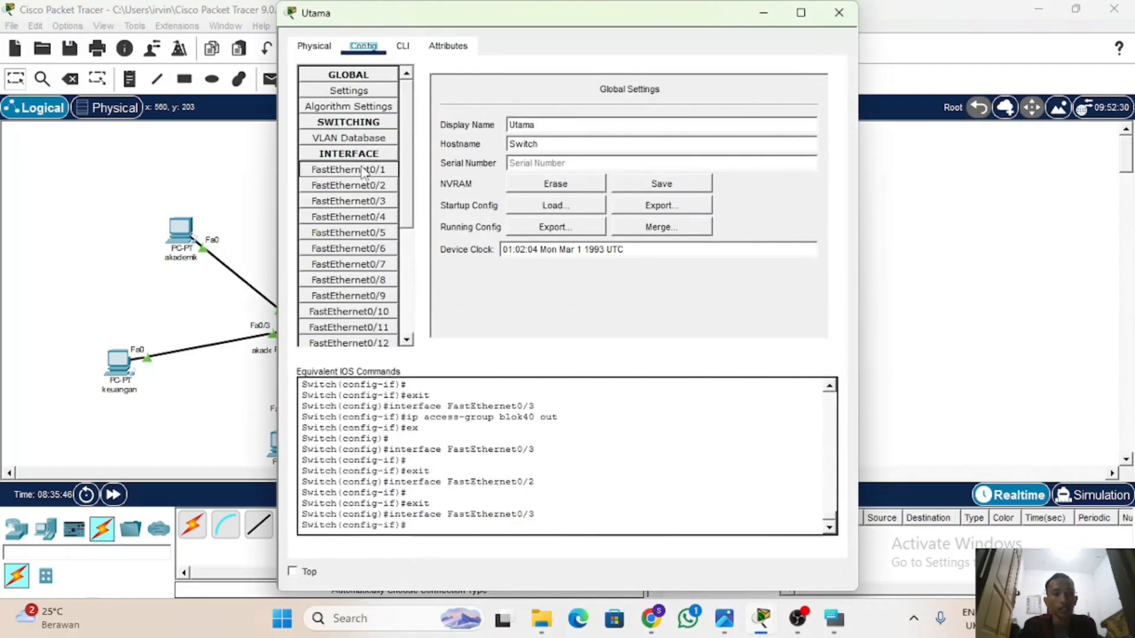
{"action": "left_click", "coordinate": [384, 172]}
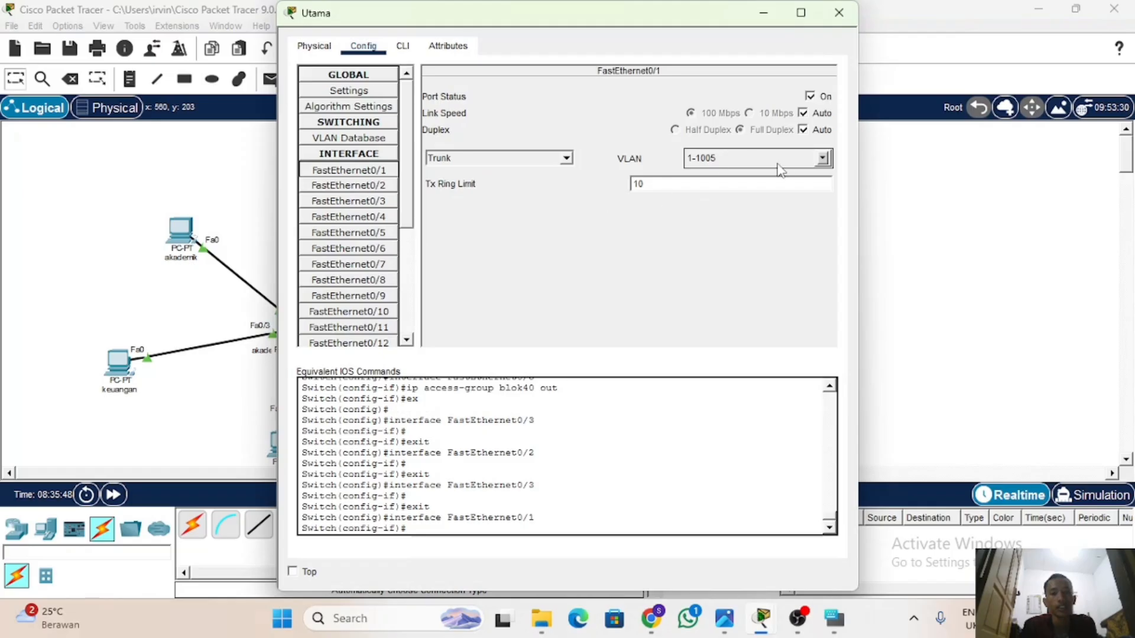
{"action": "left_click", "coordinate": [828, 160]}
{"action": "scroll", "coordinate": [722, 208], "scroll_direction": "down", "scroll_amount": 2}
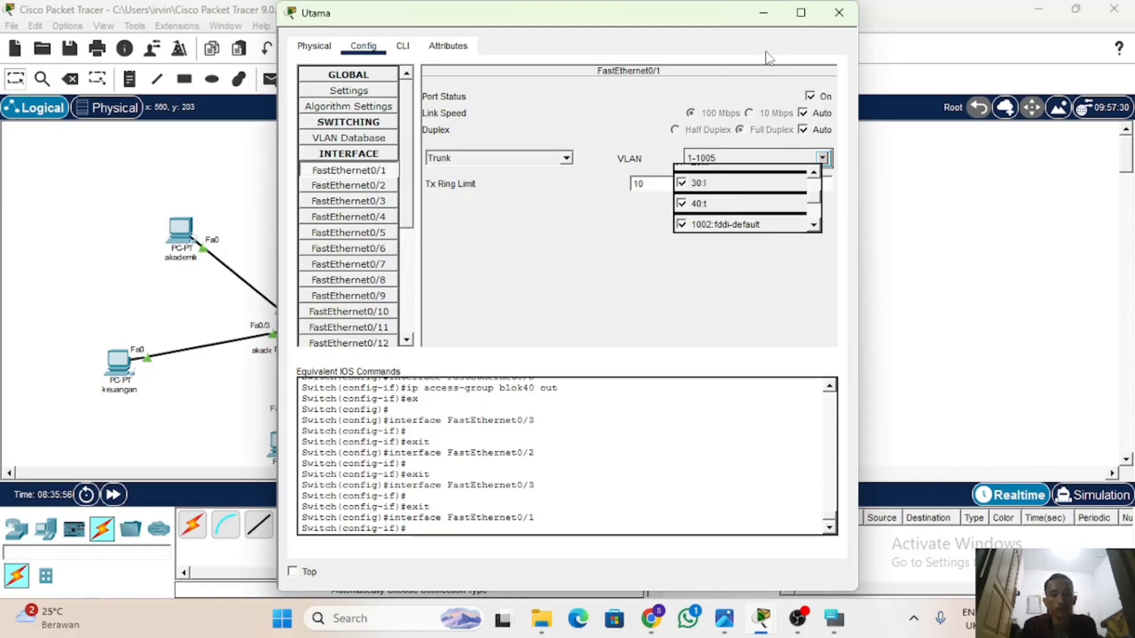
{"action": "left_click", "coordinate": [682, 204]}
{"action": "left_click", "coordinate": [588, 230]}
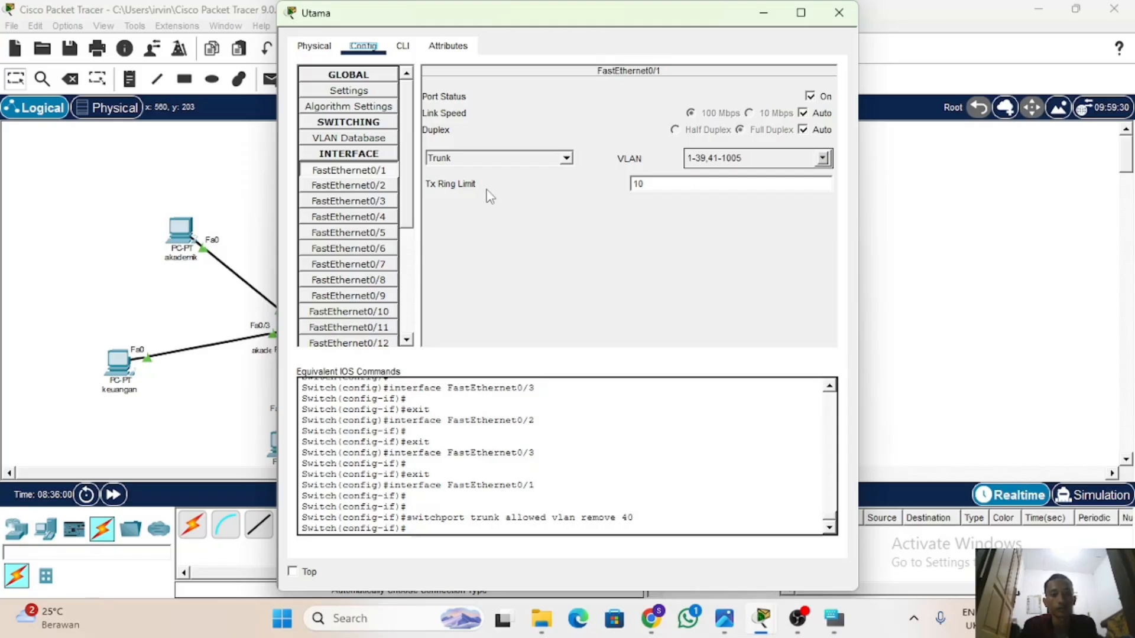
Examine which VLANs the FastEthernet0/2 and FastEthernet0/3 trunks on the Utama switch allow.
{"action": "left_click", "coordinate": [375, 190]}
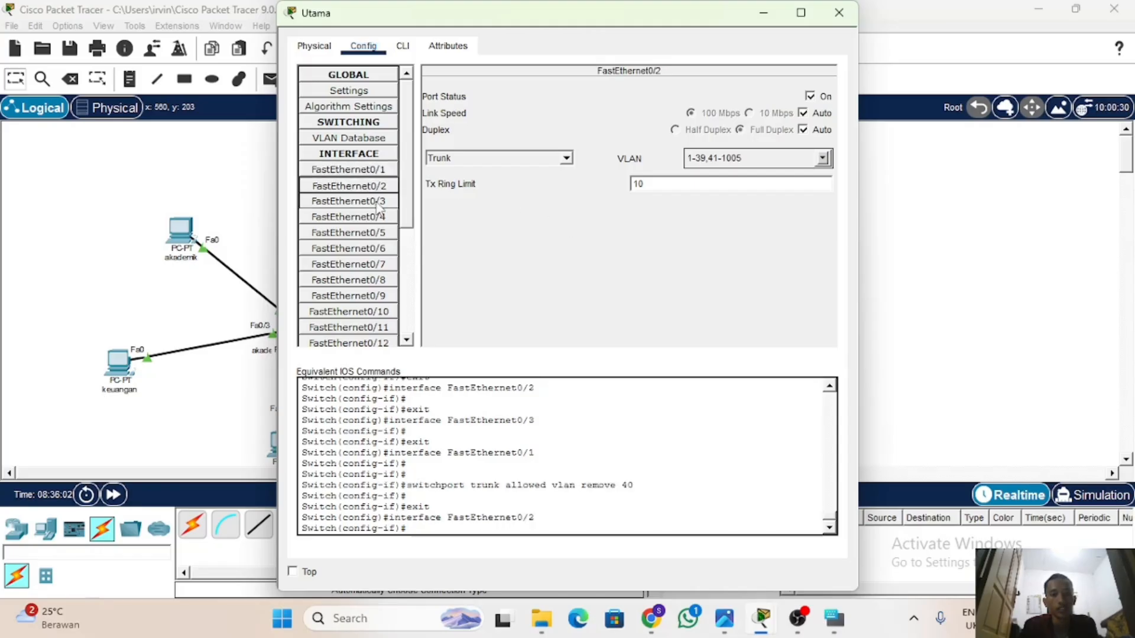
{"action": "left_click", "coordinate": [821, 159]}
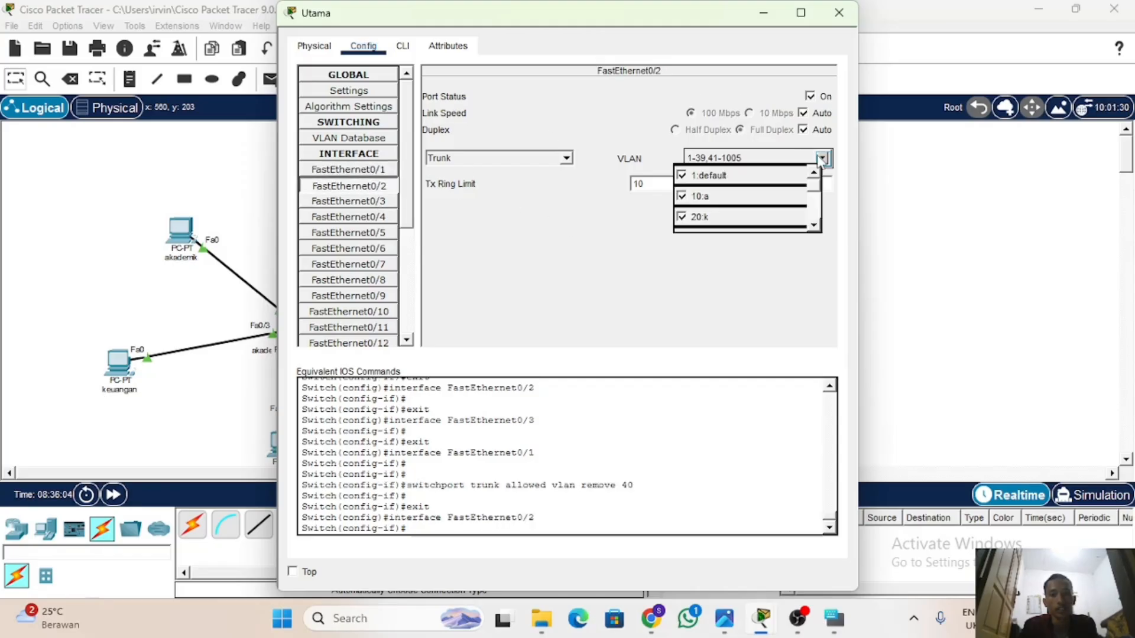
{"action": "left_click", "coordinate": [385, 203]}
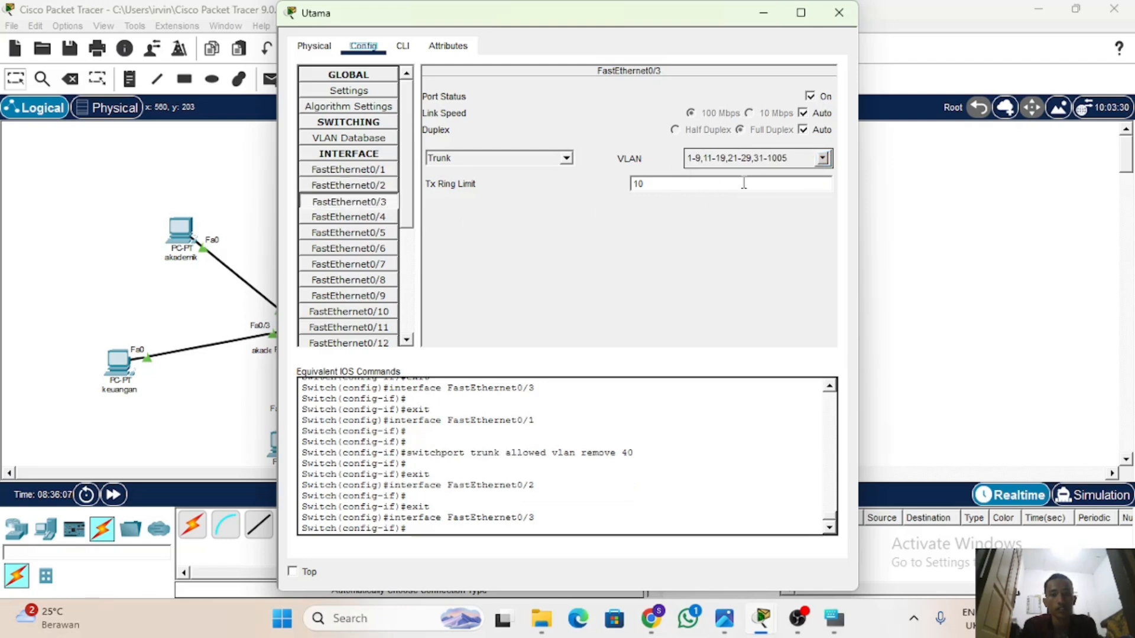
{"action": "left_click", "coordinate": [823, 158]}
{"action": "scroll", "coordinate": [748, 222], "scroll_direction": "down", "scroll_amount": 2}
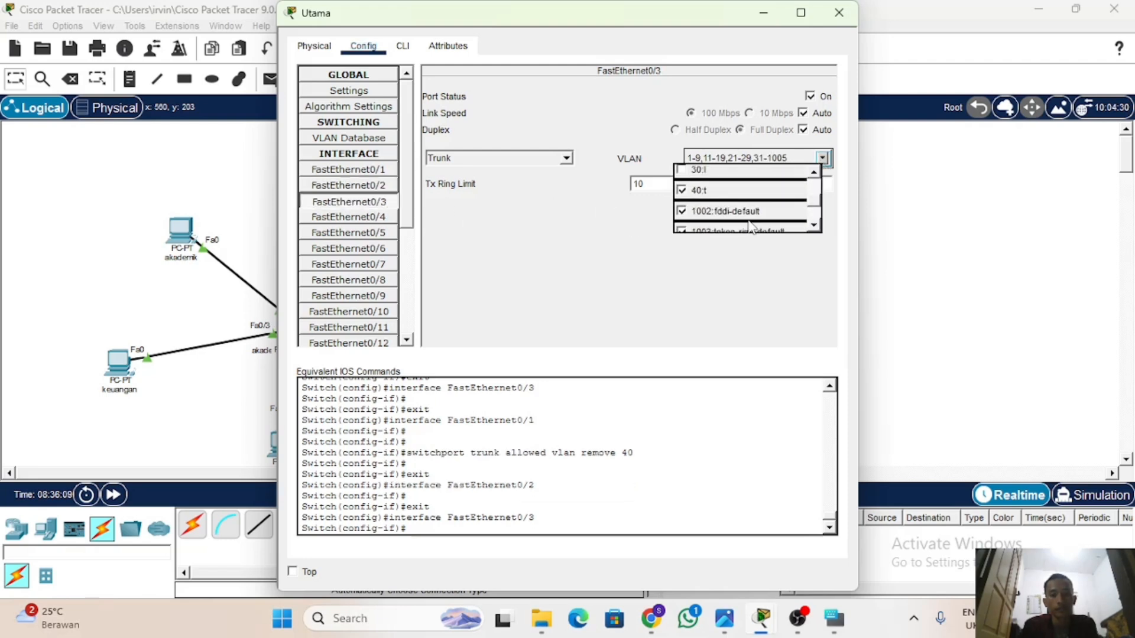
{"action": "scroll", "coordinate": [701, 211], "scroll_direction": "up", "scroll_amount": 4}
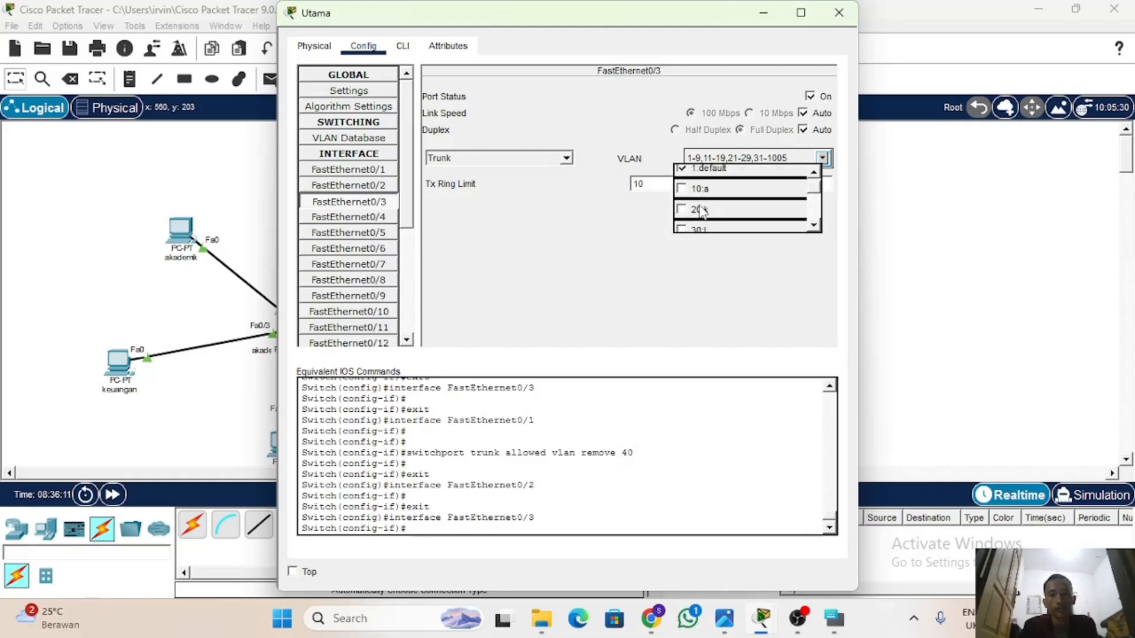
{"action": "scroll", "coordinate": [702, 212], "scroll_direction": "down", "scroll_amount": 3}
{"action": "left_click", "coordinate": [532, 286]}
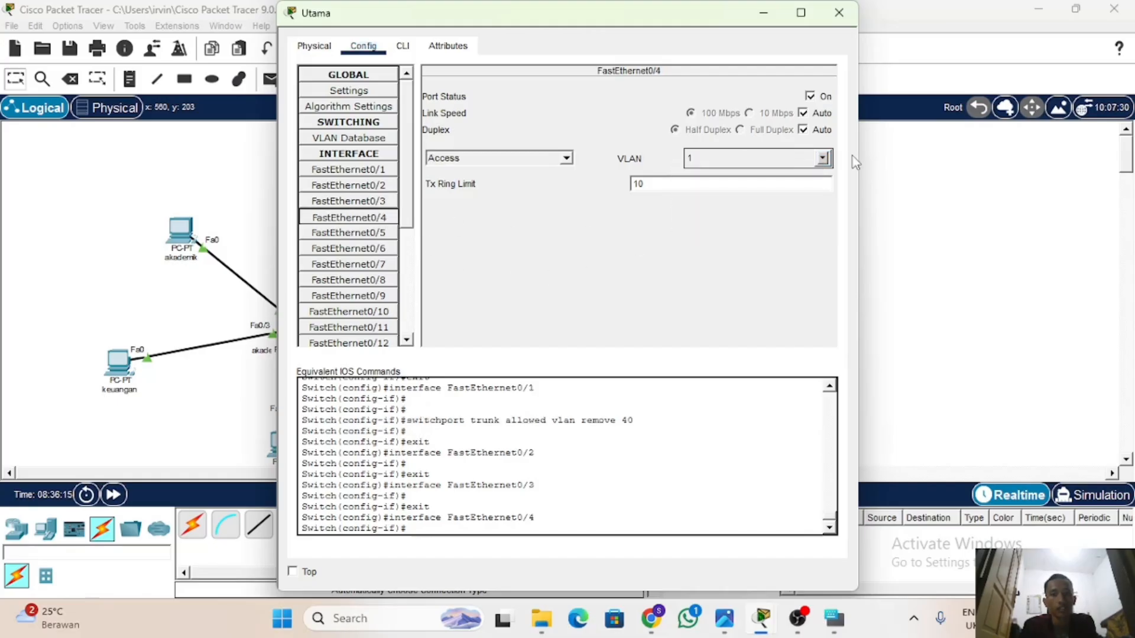
{"action": "left_click", "coordinate": [839, 12]}
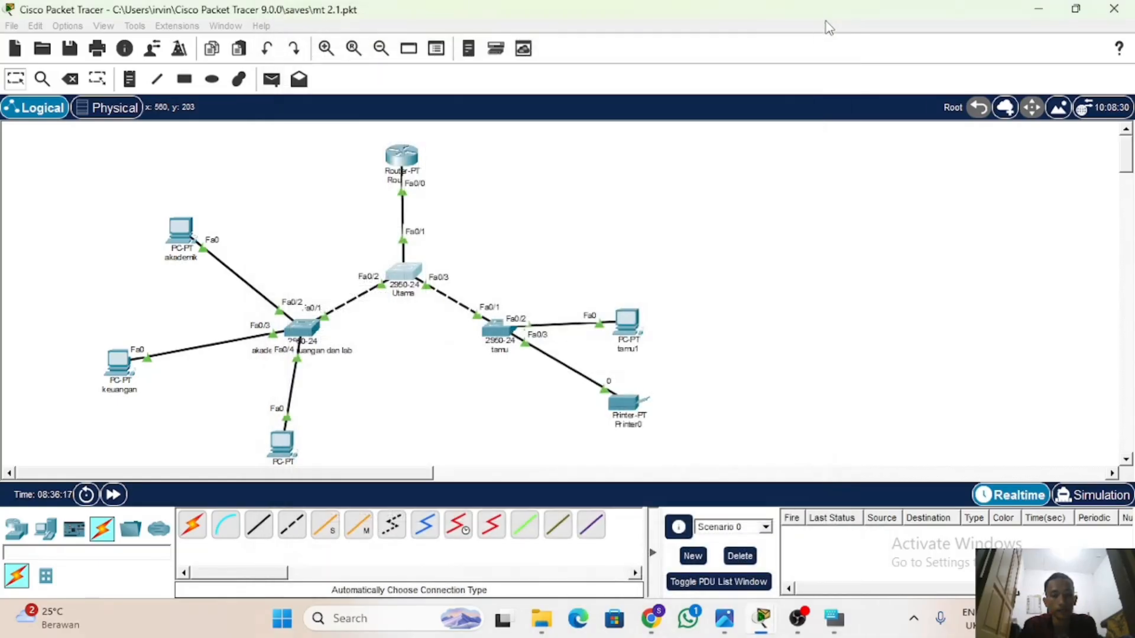
Check the allowed VLANs of the FastEthernet0/1 trunk on the tamu switch.
{"action": "left_click", "coordinate": [506, 341]}
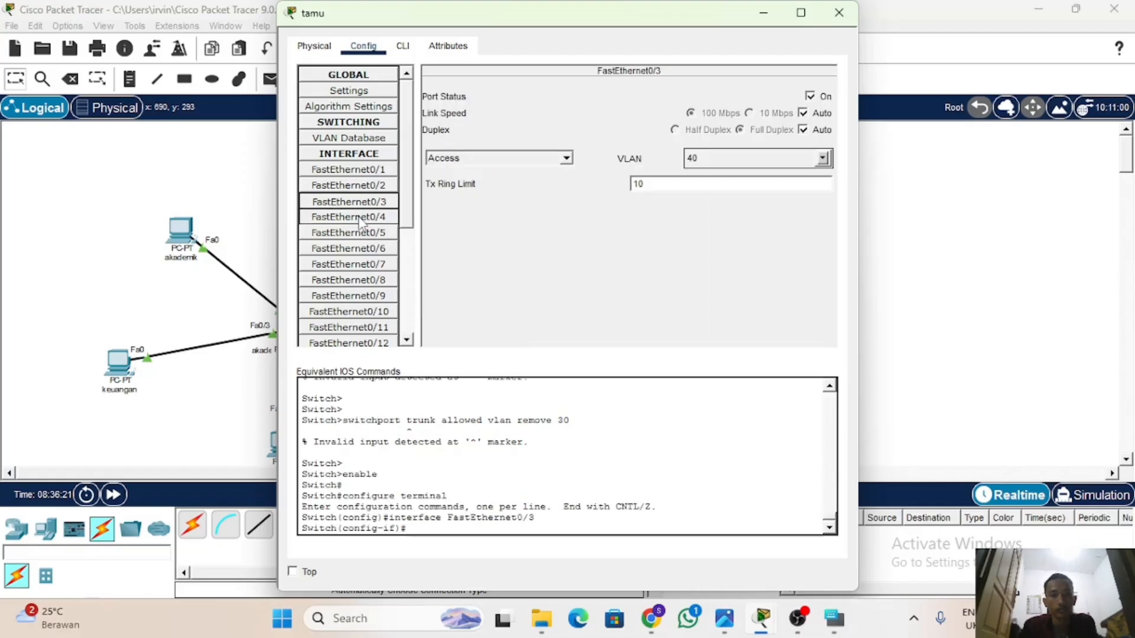
{"action": "left_click", "coordinate": [362, 174]}
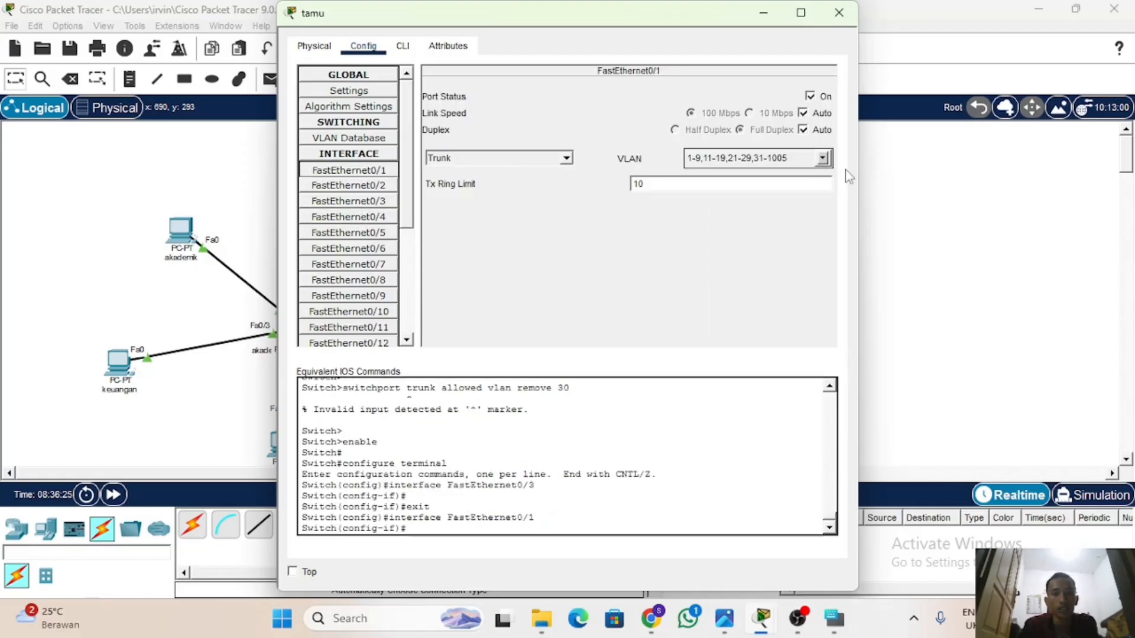
{"action": "left_click", "coordinate": [822, 159]}
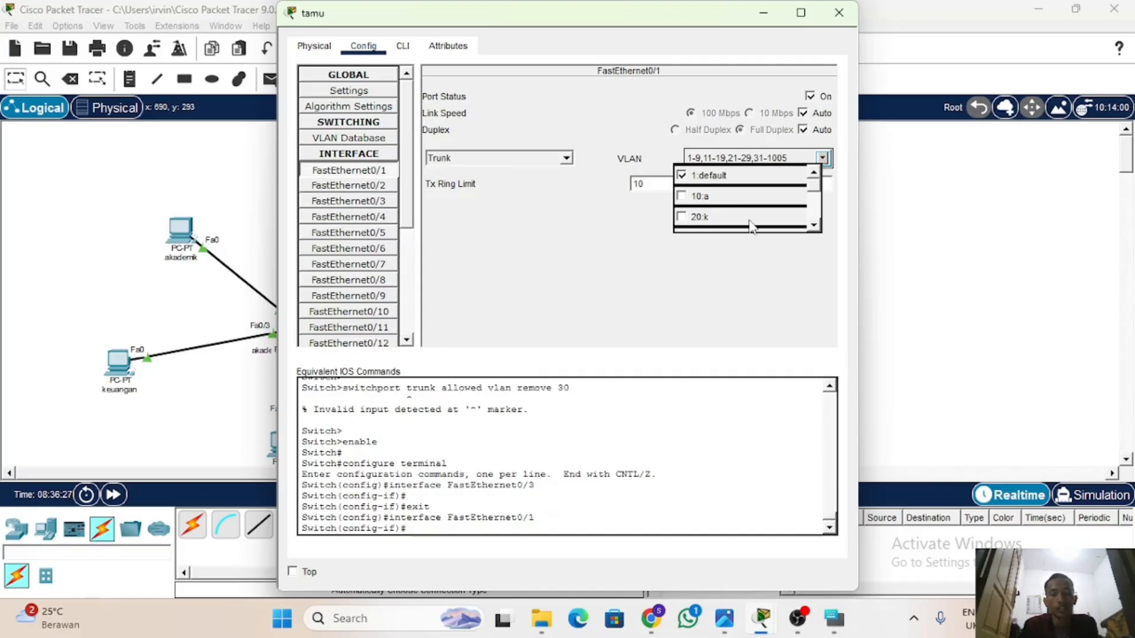
{"action": "scroll", "coordinate": [752, 228], "scroll_direction": "down", "scroll_amount": 1}
{"action": "left_click", "coordinate": [903, 224]}
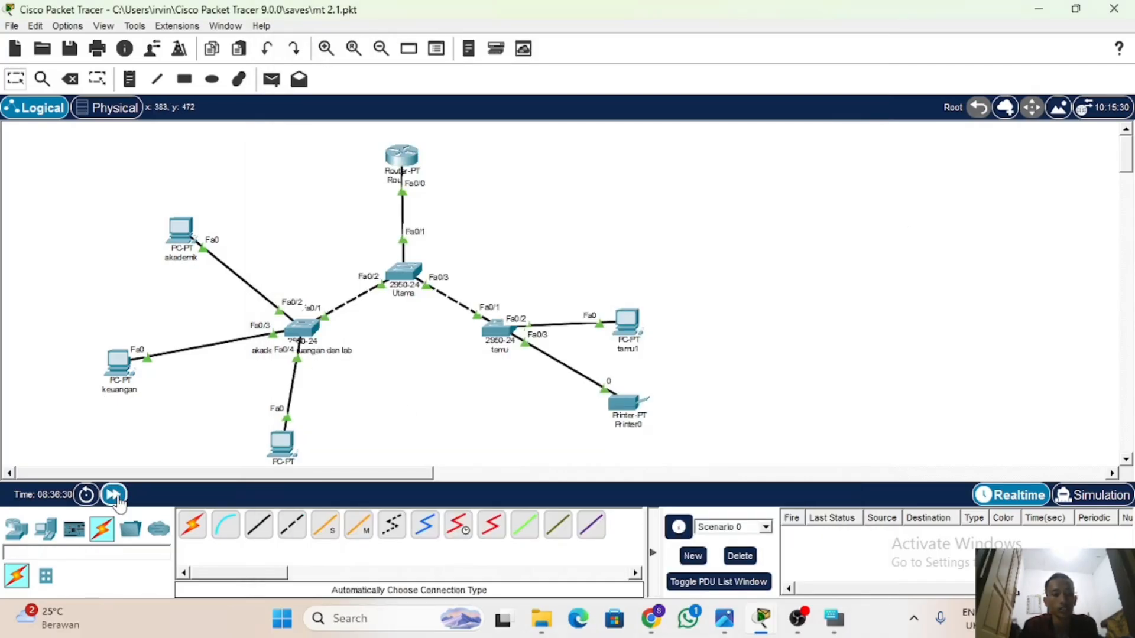
Fast-forward the network time and test connectivity with a simple PDU from the akademik PC to the tamu1 PC.
{"action": "left_click", "coordinate": [116, 497]}
{"action": "left_click", "coordinate": [272, 79]}
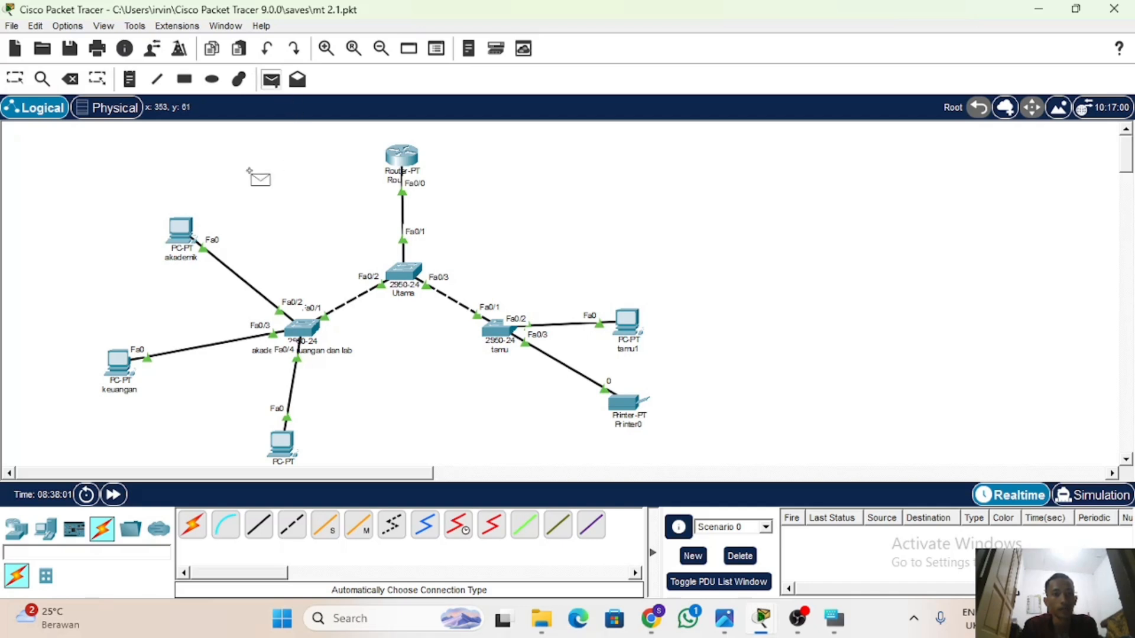
{"action": "left_click", "coordinate": [180, 227]}
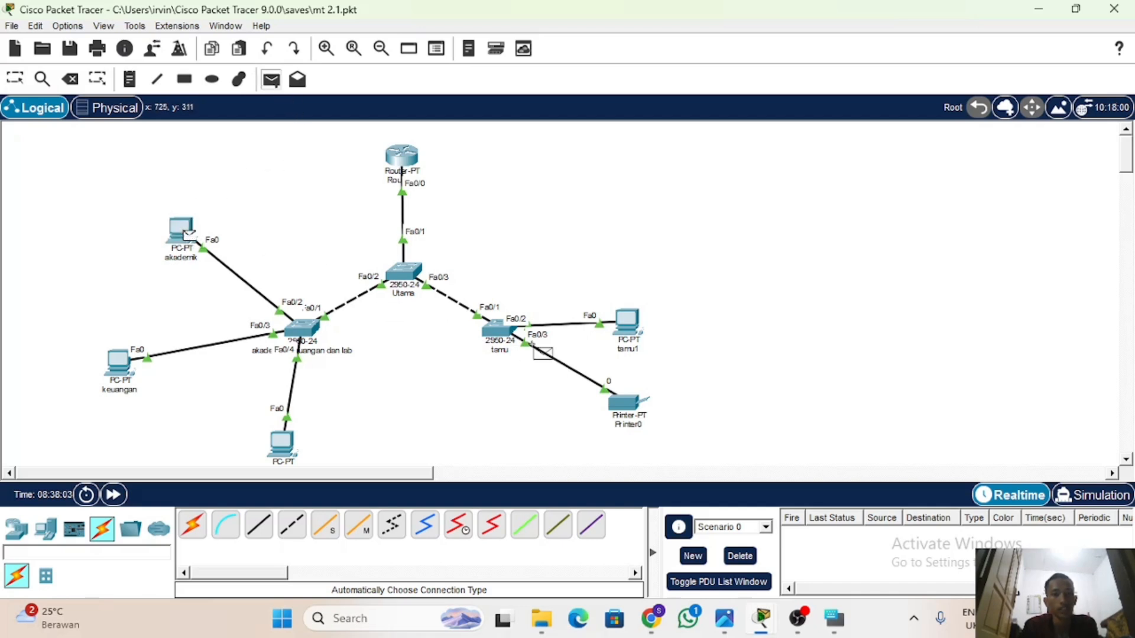
{"action": "left_click", "coordinate": [623, 320]}
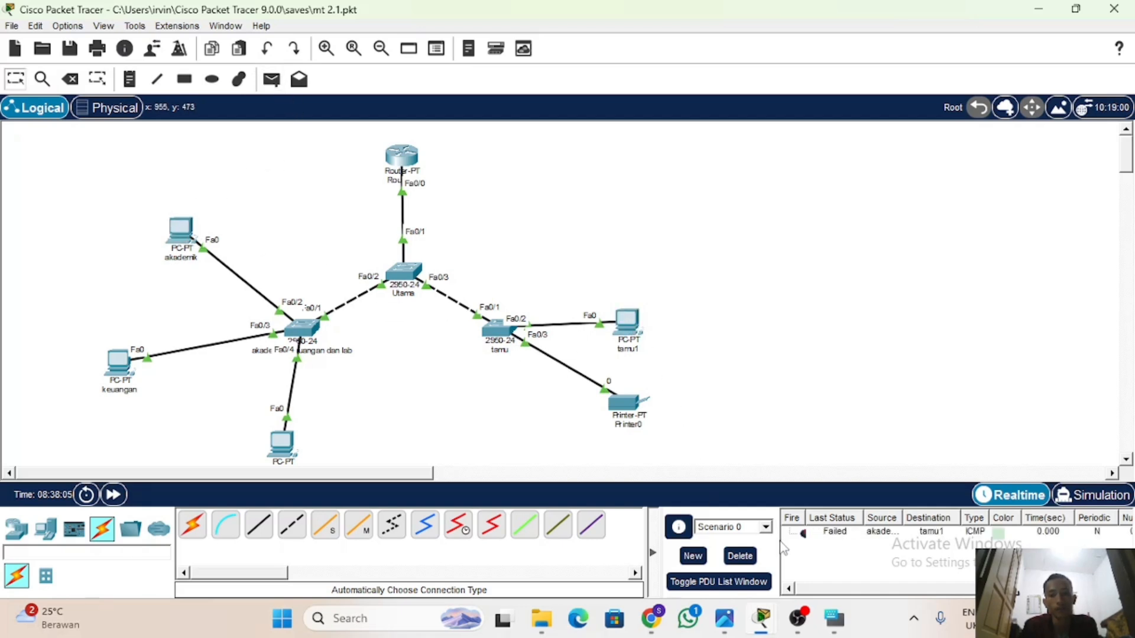
Send a simple PDU from the keuangan PC to the tamu1 PC.
{"action": "left_click", "coordinate": [271, 79]}
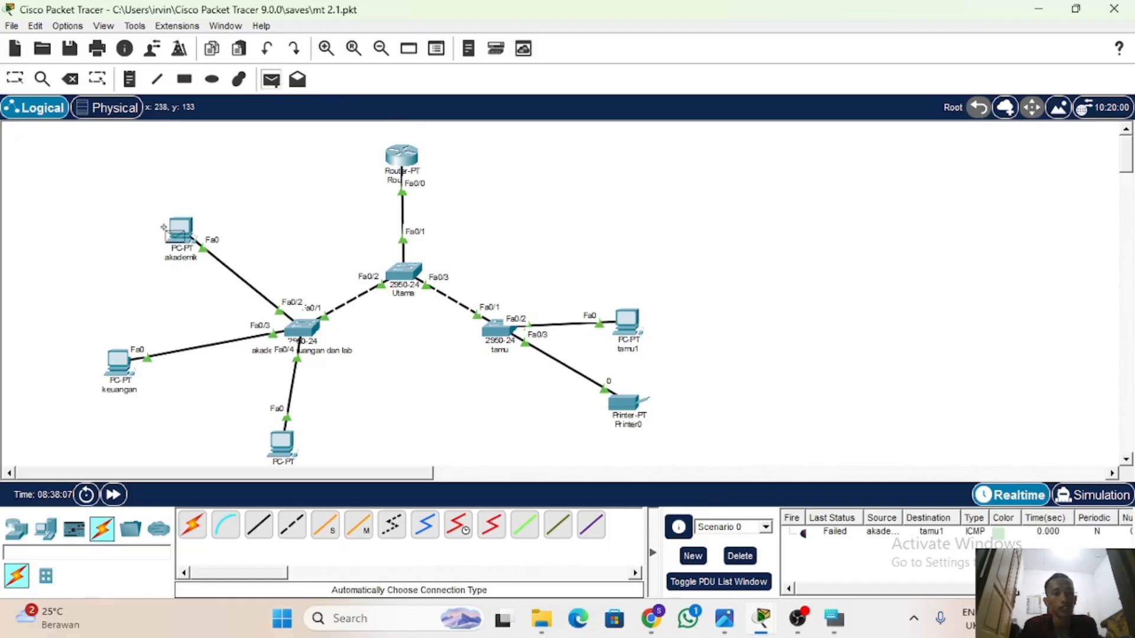
{"action": "left_click", "coordinate": [118, 361]}
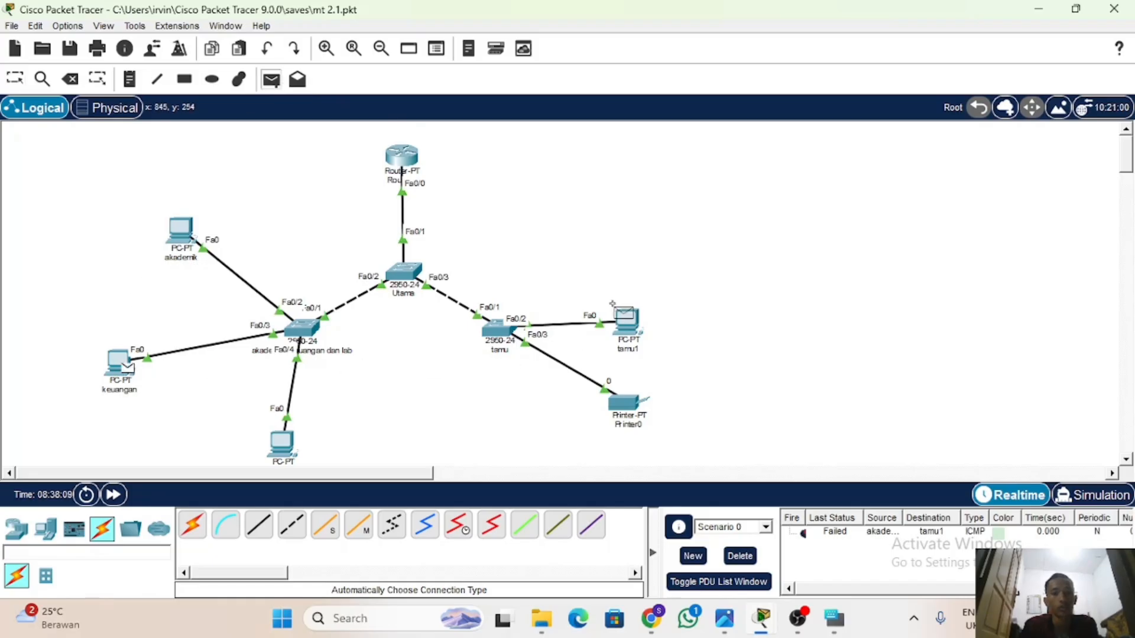
{"action": "left_click", "coordinate": [623, 320]}
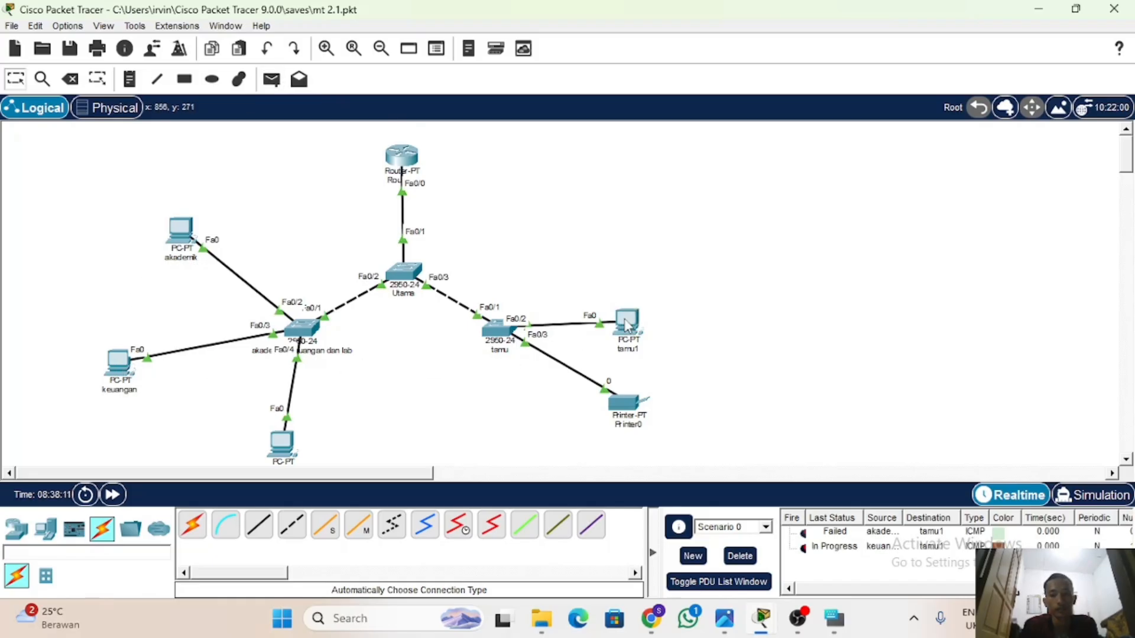